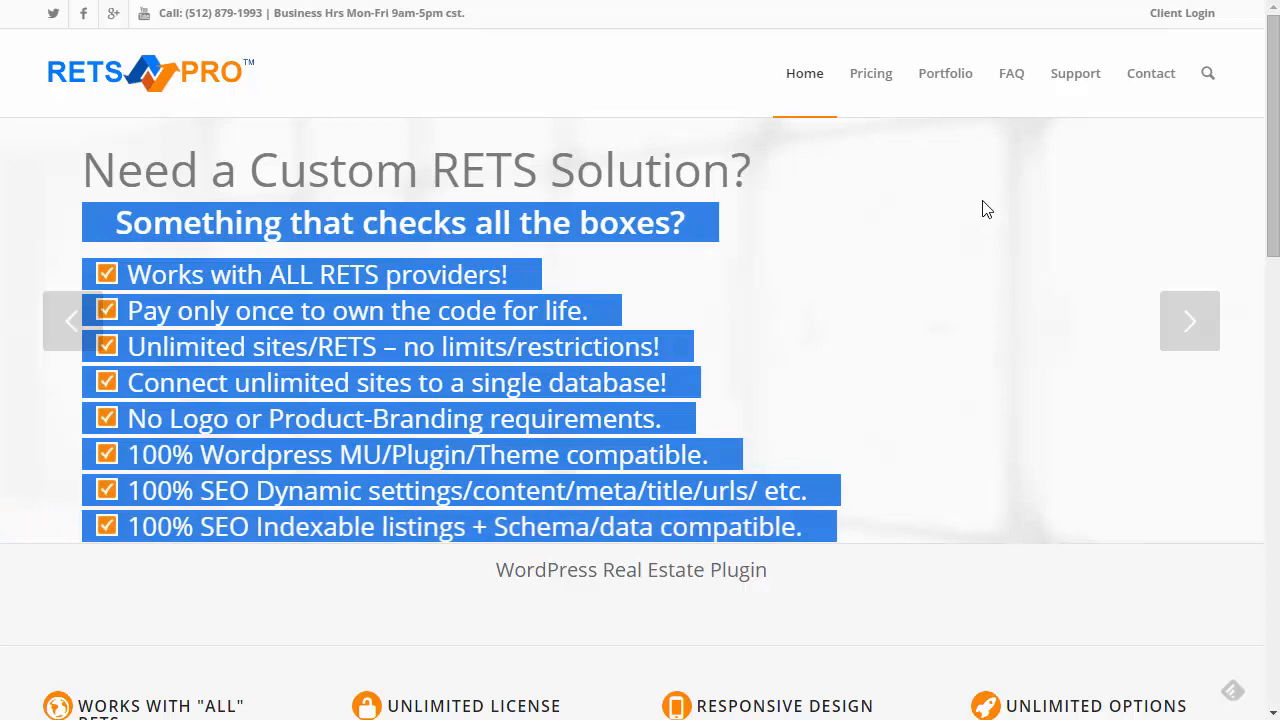
Open the support forums and go to the pinned "Getting Started - Troubleshooting Server/Hosting 101" topic under Server/Hosting Requirements.
{"action": "mouse_move", "coordinate": [1066, 80]}
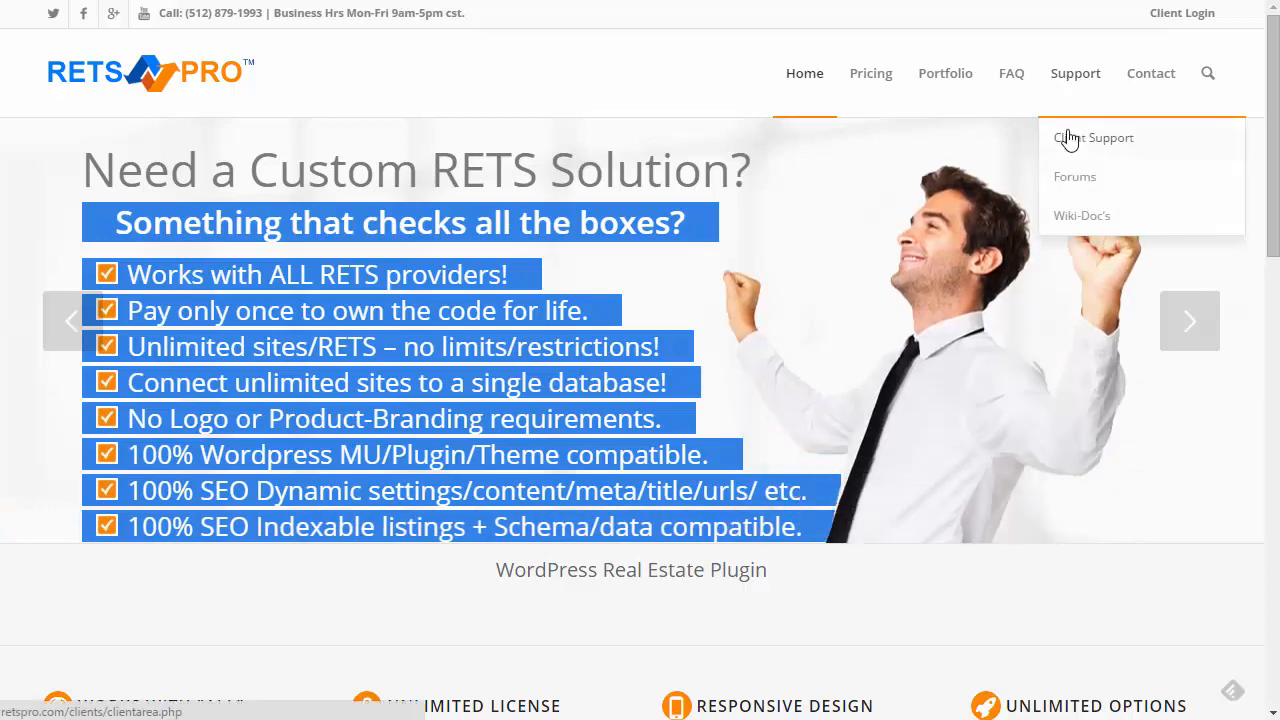
{"action": "left_click", "coordinate": [1074, 180]}
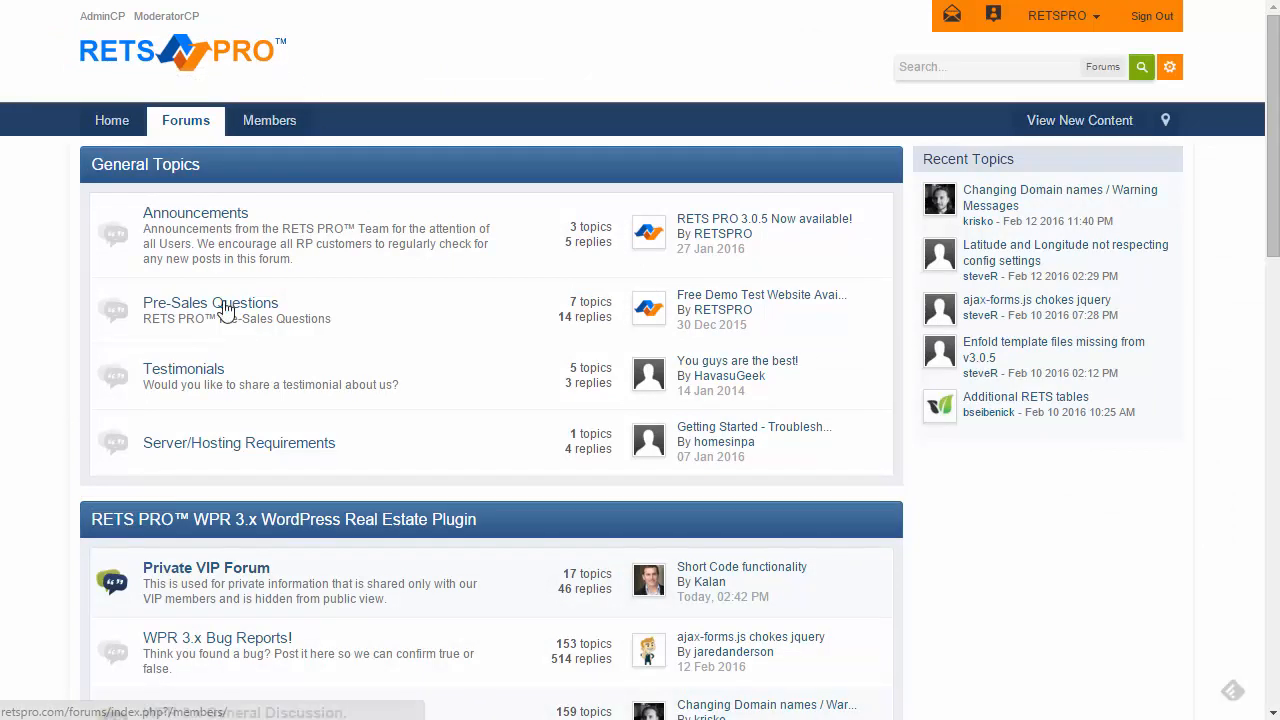
{"action": "left_click", "coordinate": [225, 445]}
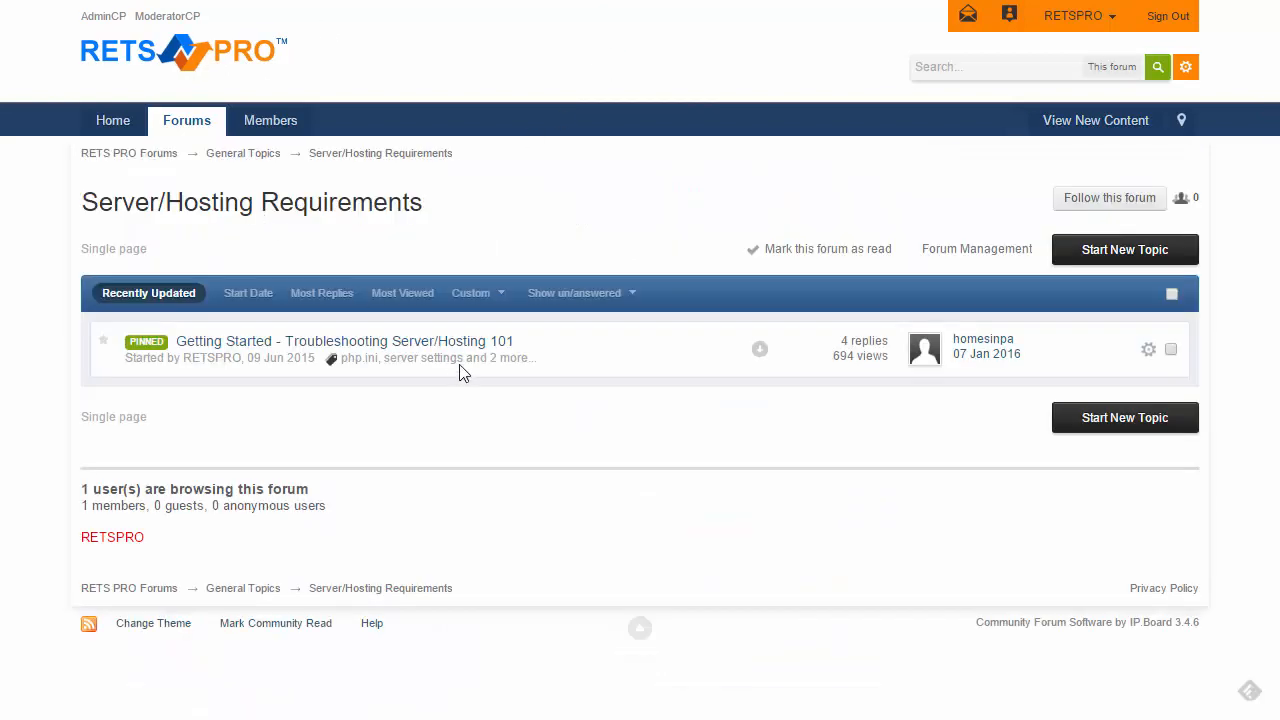
{"action": "left_click", "coordinate": [397, 352]}
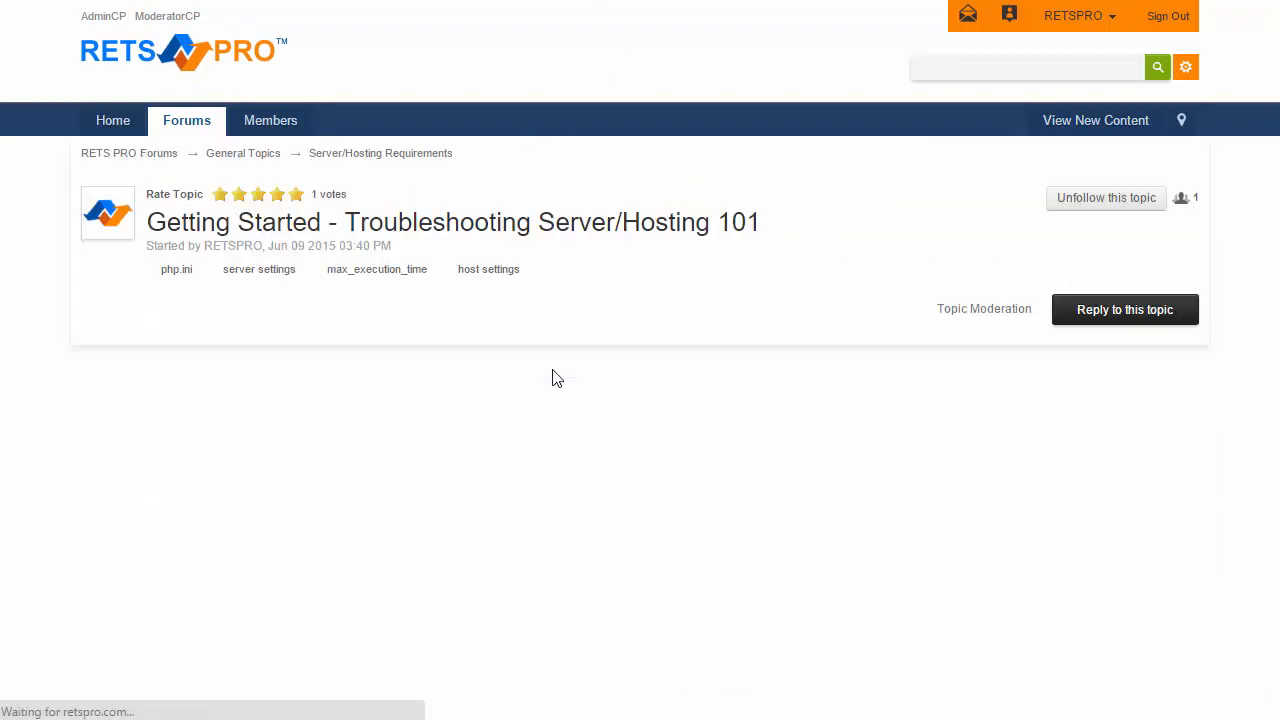
Examine the topic's recommended php.ini settings, highlighting memory_limit through upload_max_filesize, along with the troubleshooting plugins and PDO requirements.
{"action": "scroll", "coordinate": [551, 375], "scroll_direction": "down", "scroll_amount": 5}
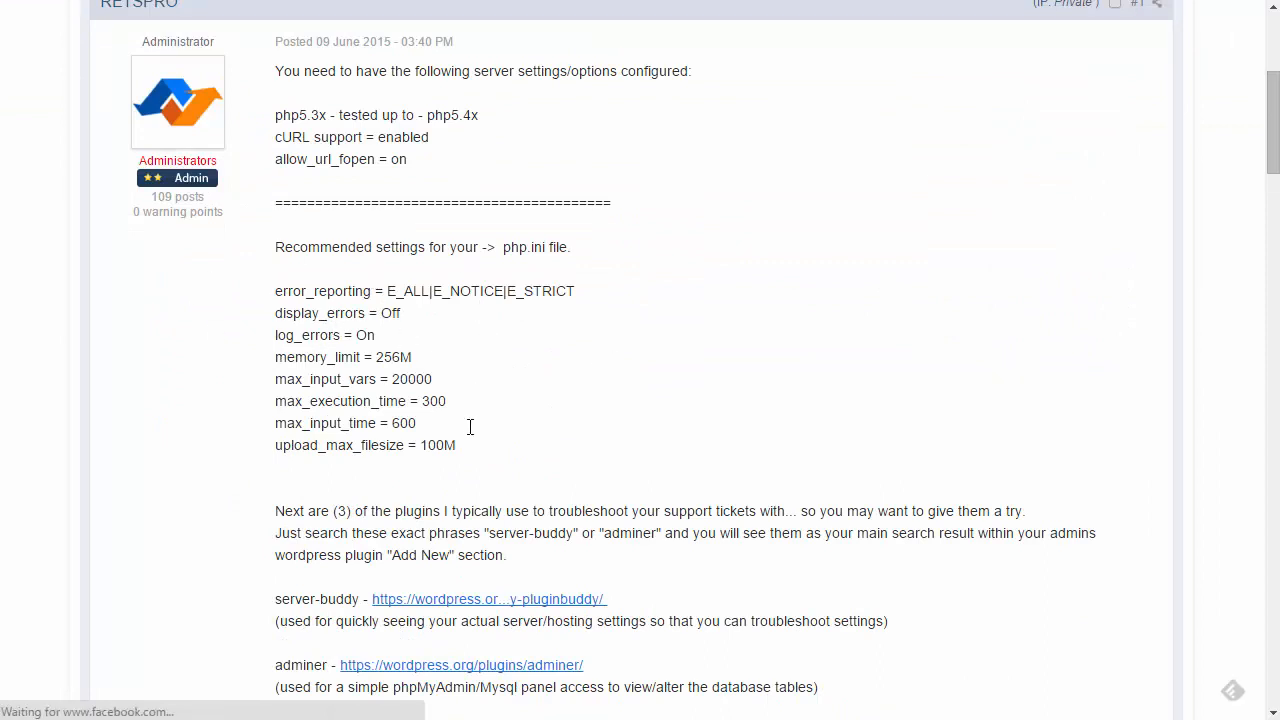
{"action": "left_click_drag", "start_coordinate": [474, 450], "coordinate": [260, 362]}
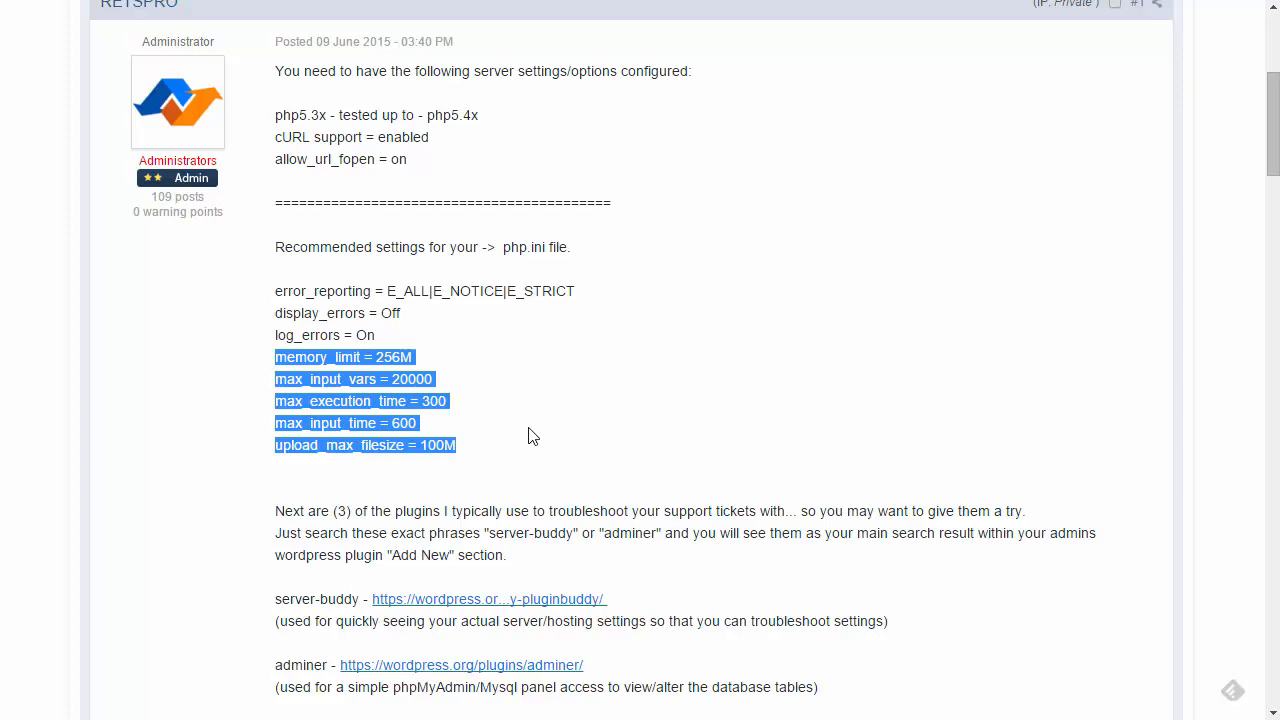
{"action": "scroll", "coordinate": [640, 450], "scroll_direction": "up", "scroll_amount": 2}
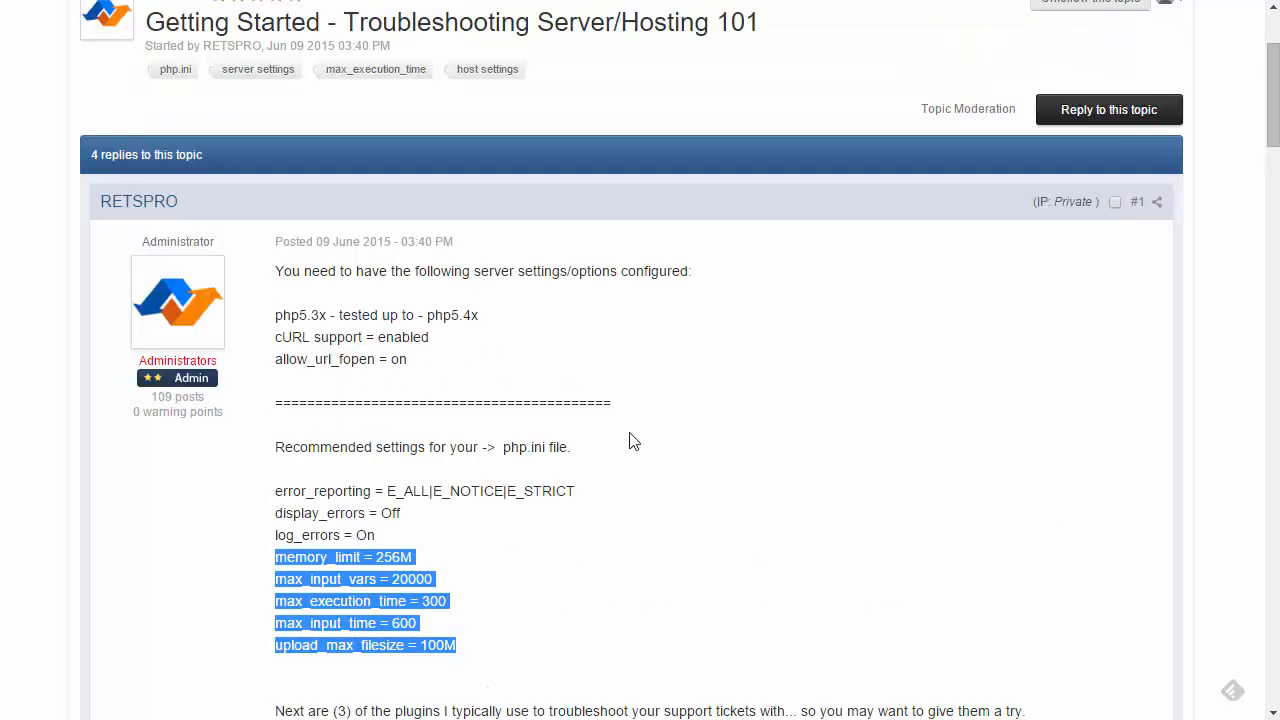
{"action": "scroll", "coordinate": [507, 330], "scroll_direction": "down", "scroll_amount": 13}
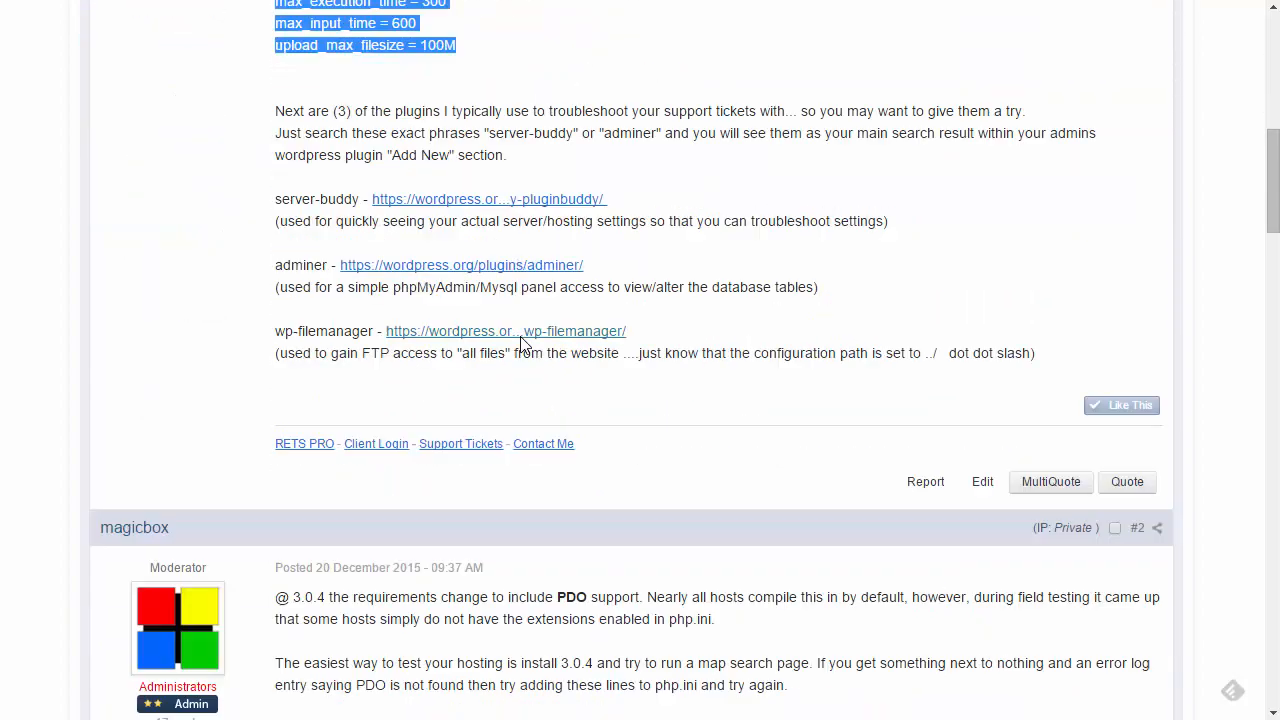
{"action": "scroll", "coordinate": [546, 351], "scroll_direction": "up", "scroll_amount": 16}
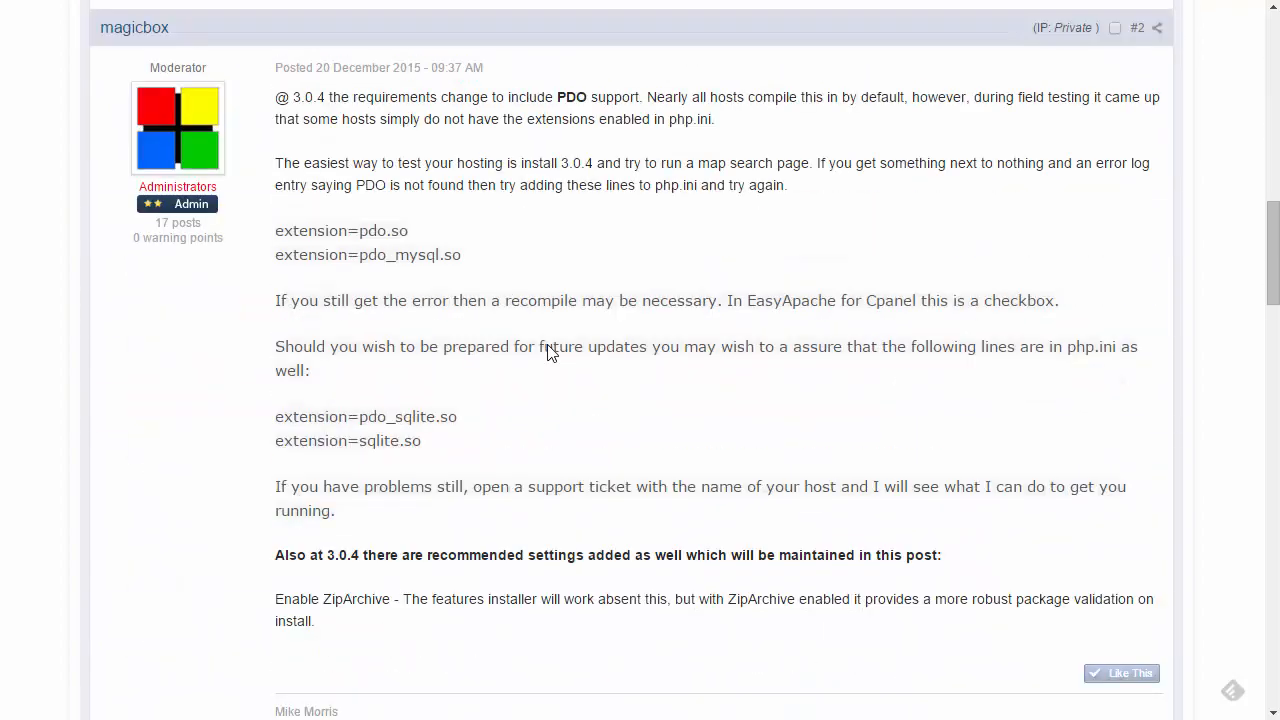
{"action": "scroll", "coordinate": [552, 354], "scroll_direction": "up", "scroll_amount": 2}
{"action": "scroll", "coordinate": [552, 354], "scroll_direction": "down", "scroll_amount": 3}
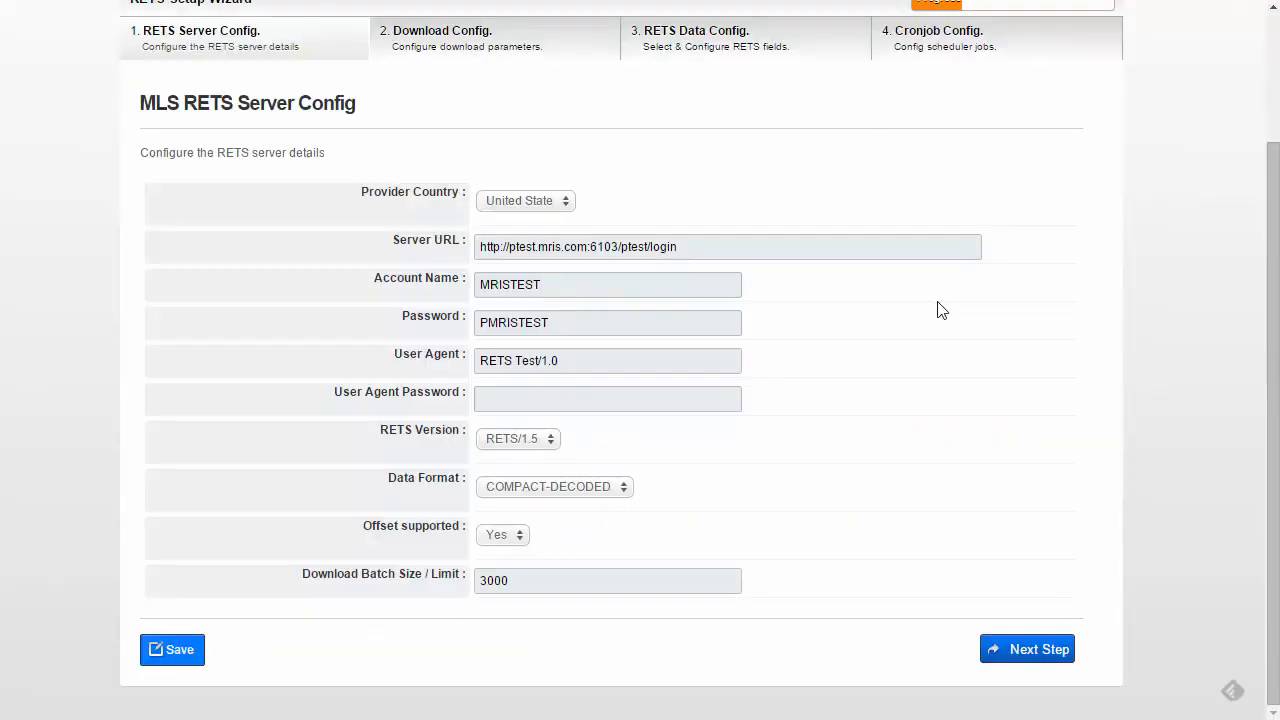
Open RETS PRO from the WordPress dashboard, expand it to the full admin panel, and go to the WPR RETS setup wizard.
{"action": "scroll", "coordinate": [940, 311], "scroll_direction": "up", "scroll_amount": 2}
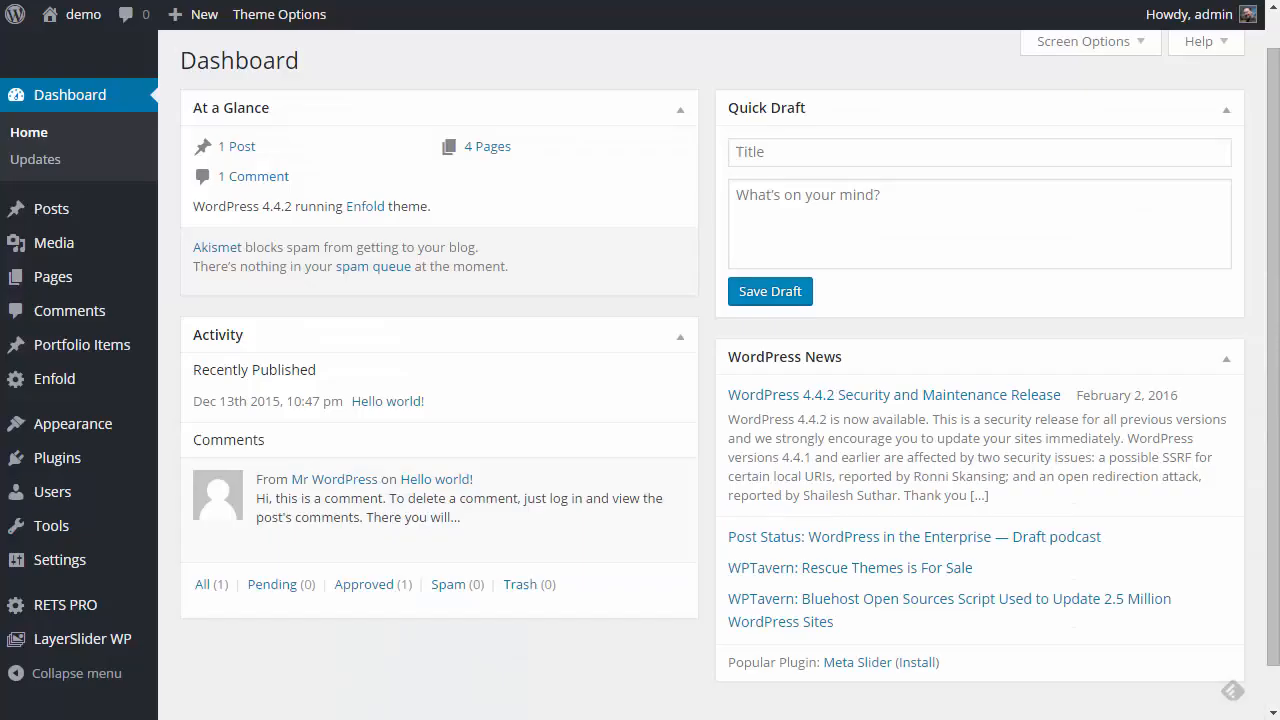
{"action": "left_click", "coordinate": [76, 612]}
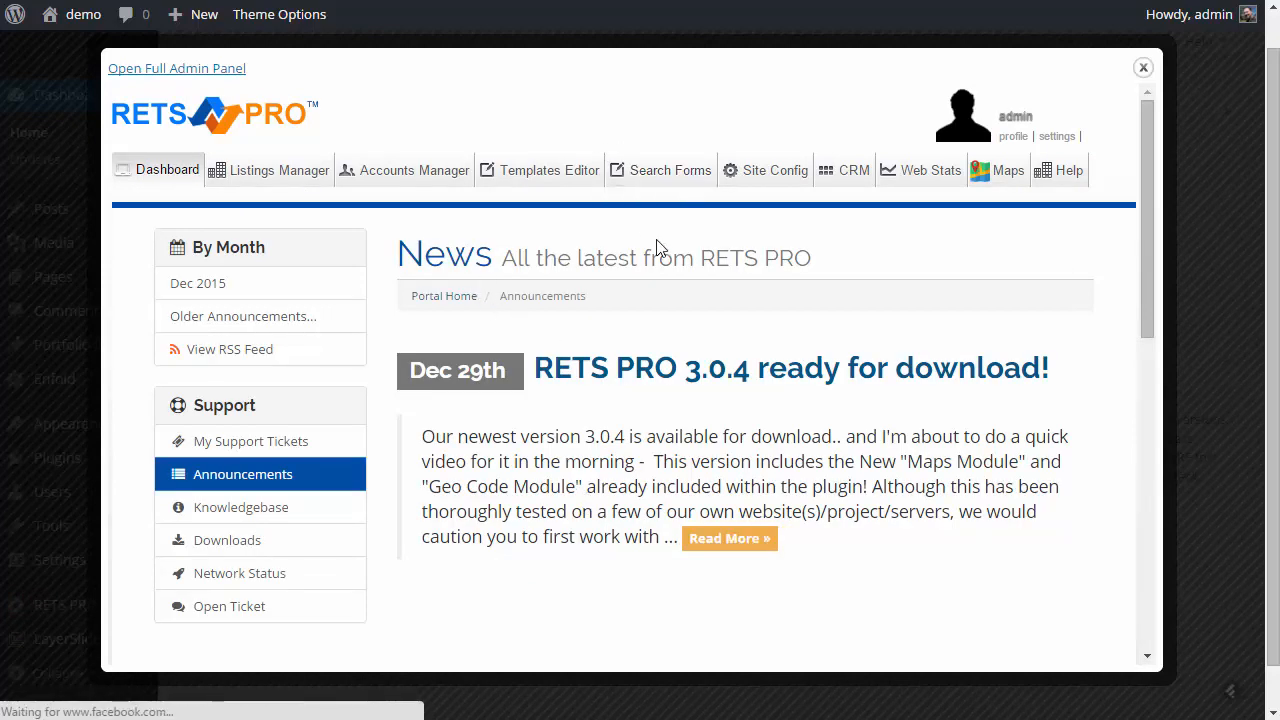
{"action": "left_click", "coordinate": [212, 70]}
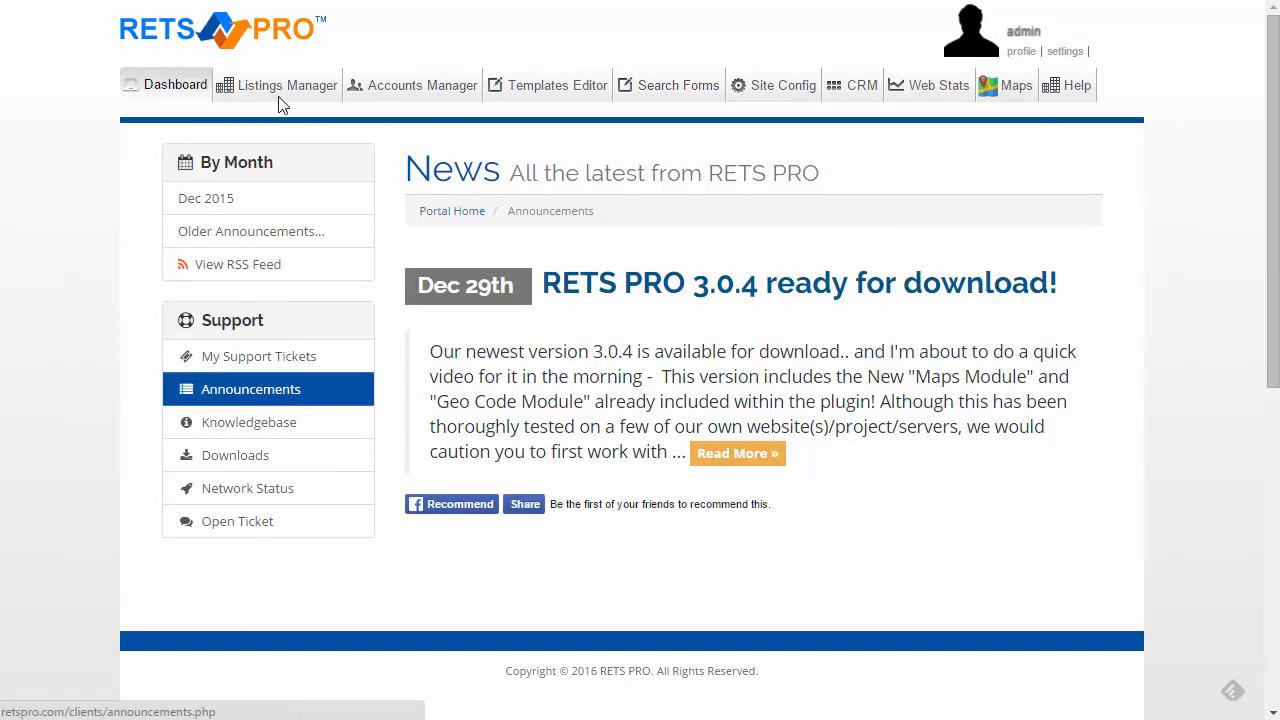
{"action": "mouse_move", "coordinate": [270, 108]}
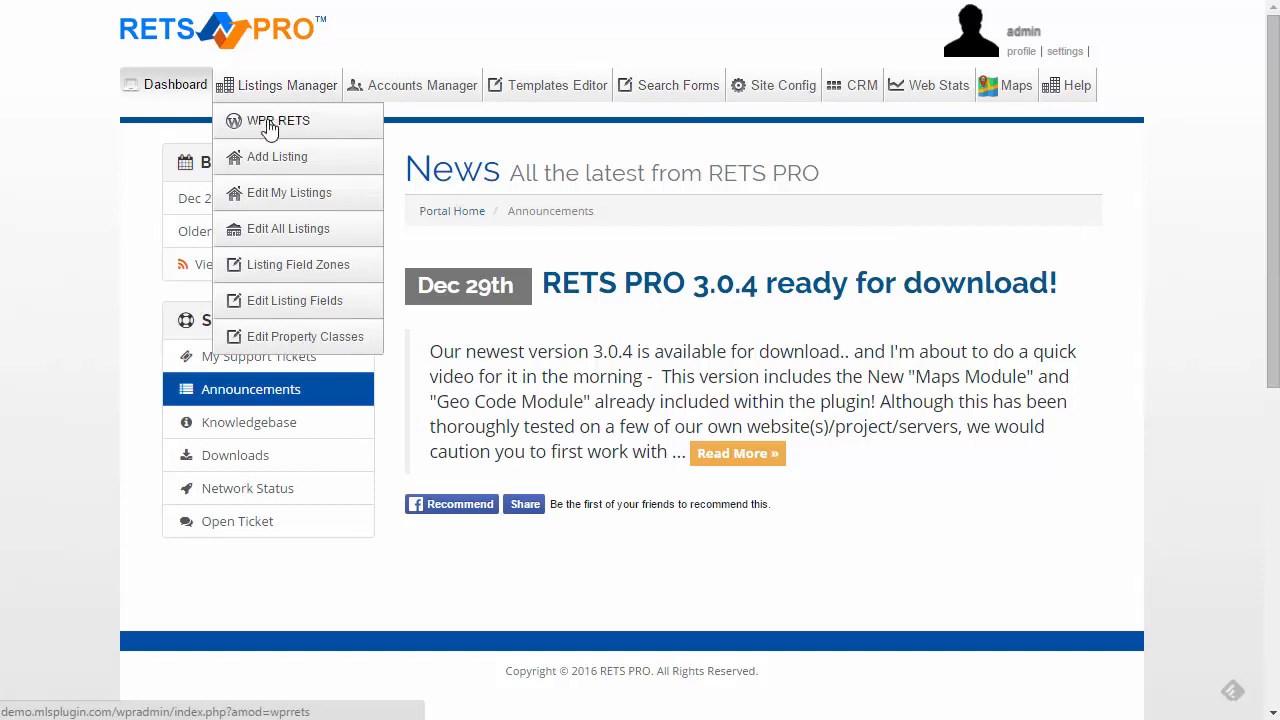
{"action": "left_click", "coordinate": [269, 127]}
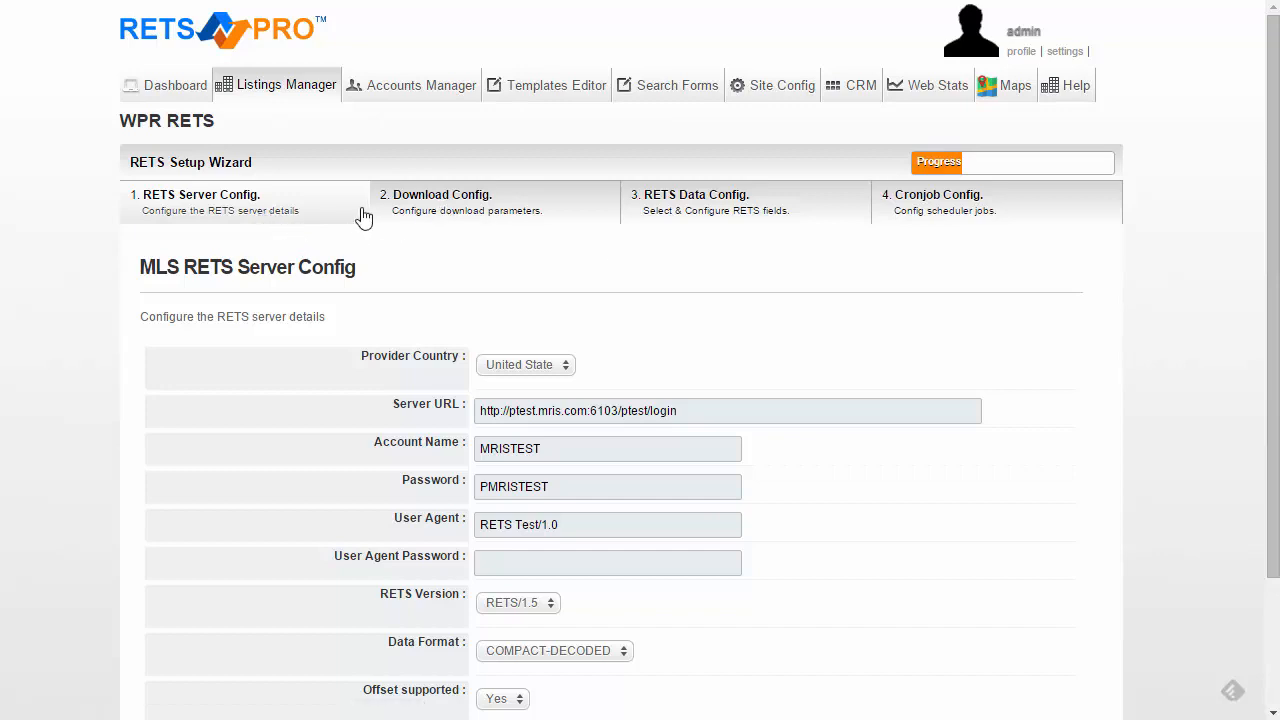
Look over the MLS RETS Server Config form and the setup wizard's four stages.
{"action": "scroll", "coordinate": [275, 210], "scroll_direction": "down", "scroll_amount": 1}
{"action": "scroll", "coordinate": [245, 140], "scroll_direction": "down", "scroll_amount": 1}
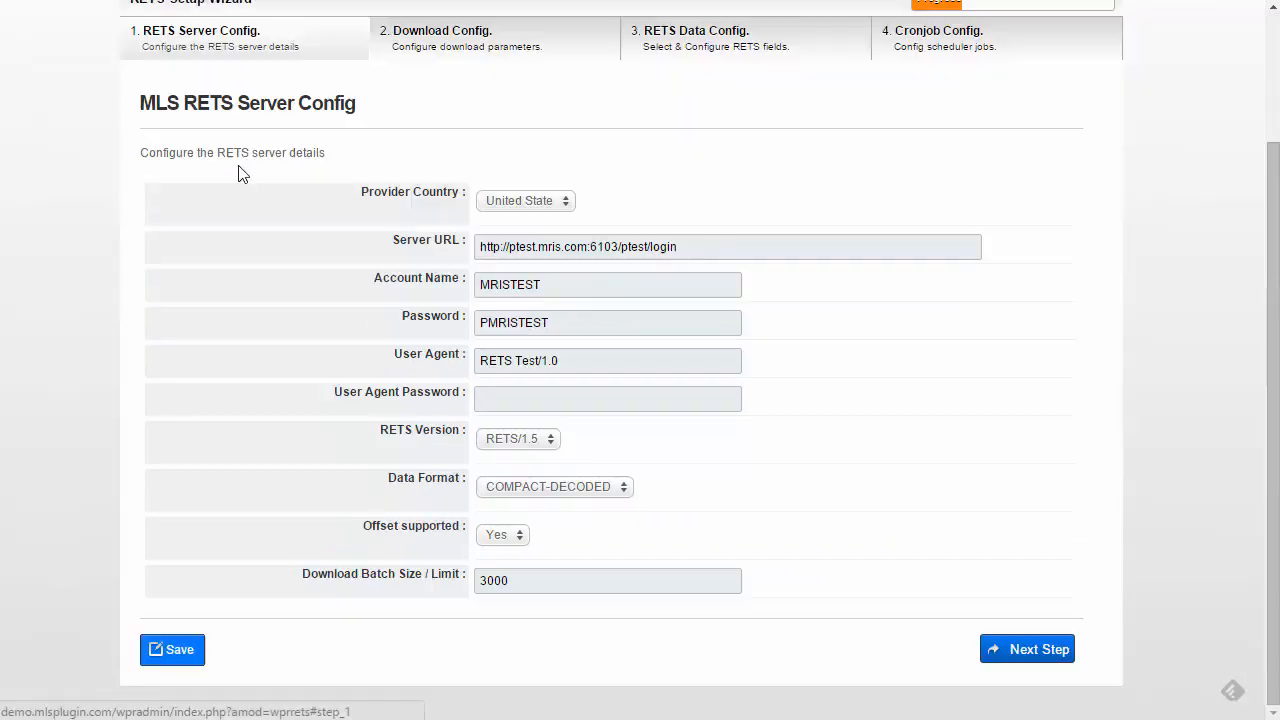
{"action": "scroll", "coordinate": [826, 543], "scroll_direction": "up", "scroll_amount": 2}
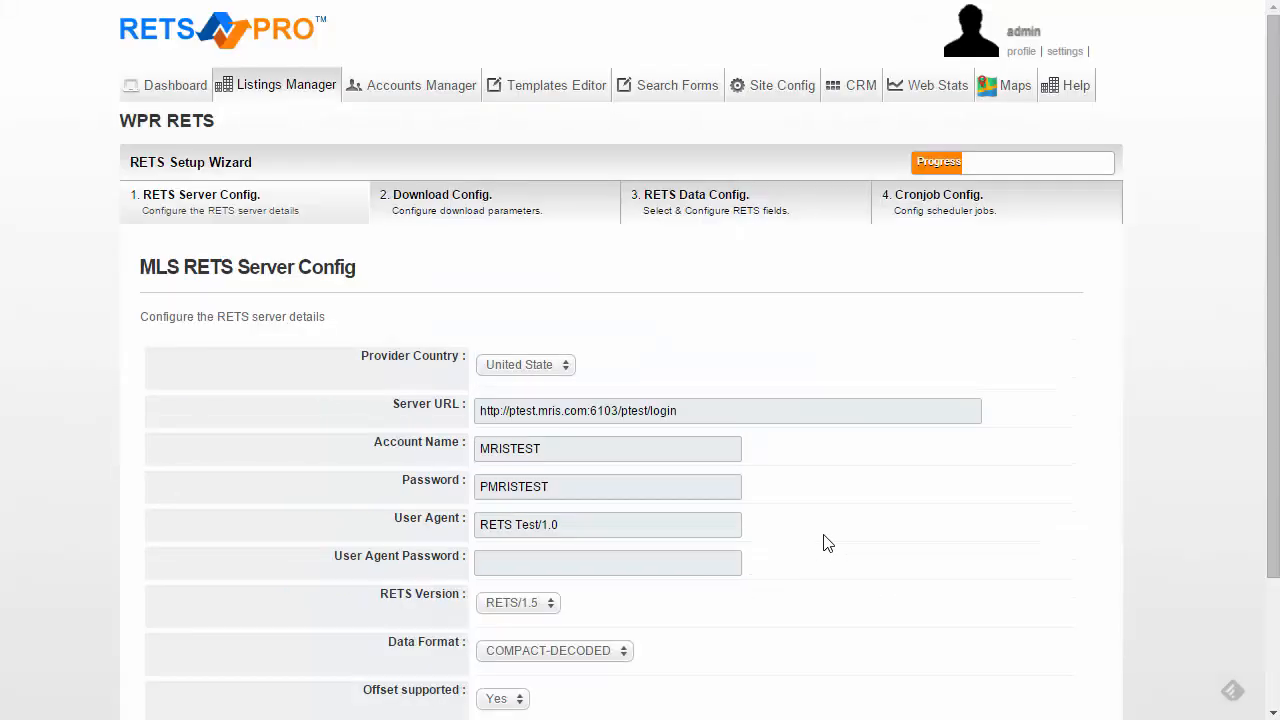
{"action": "scroll", "coordinate": [563, 580], "scroll_direction": "down", "scroll_amount": 2}
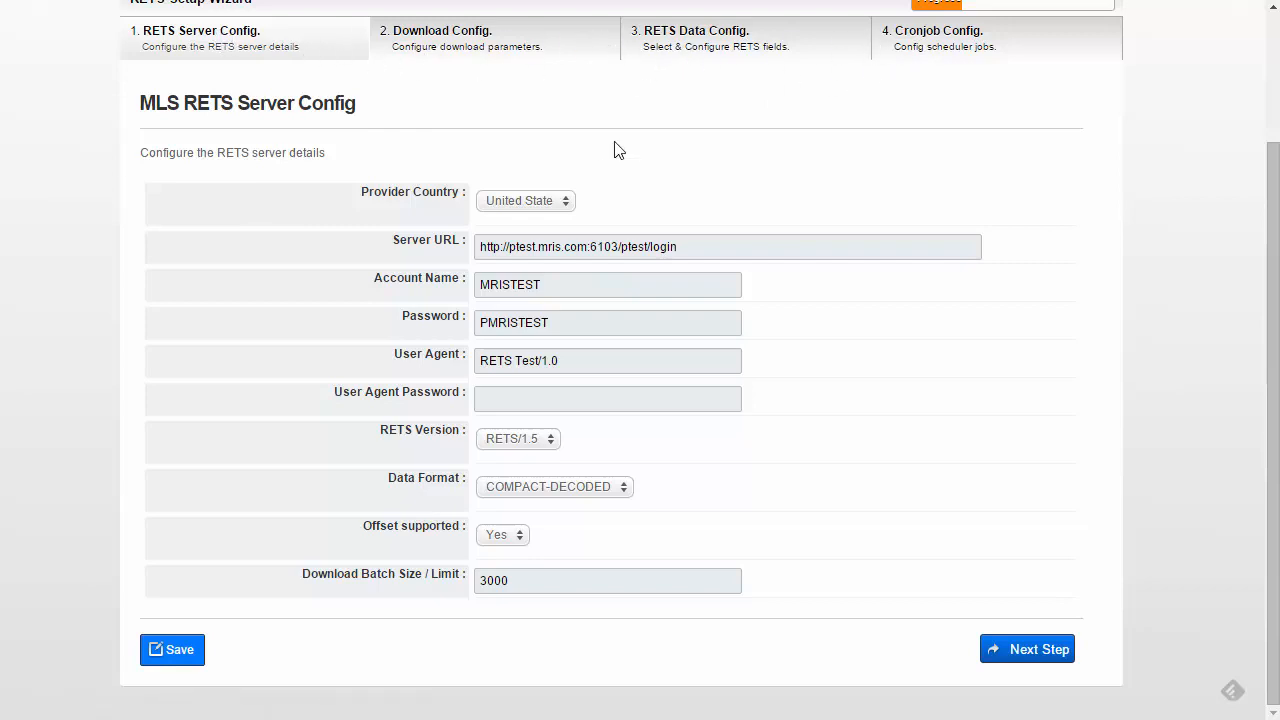
Switch the provider country to Canada to examine its RETS provider choices, and set the country back to United State.
{"action": "left_click", "coordinate": [512, 210]}
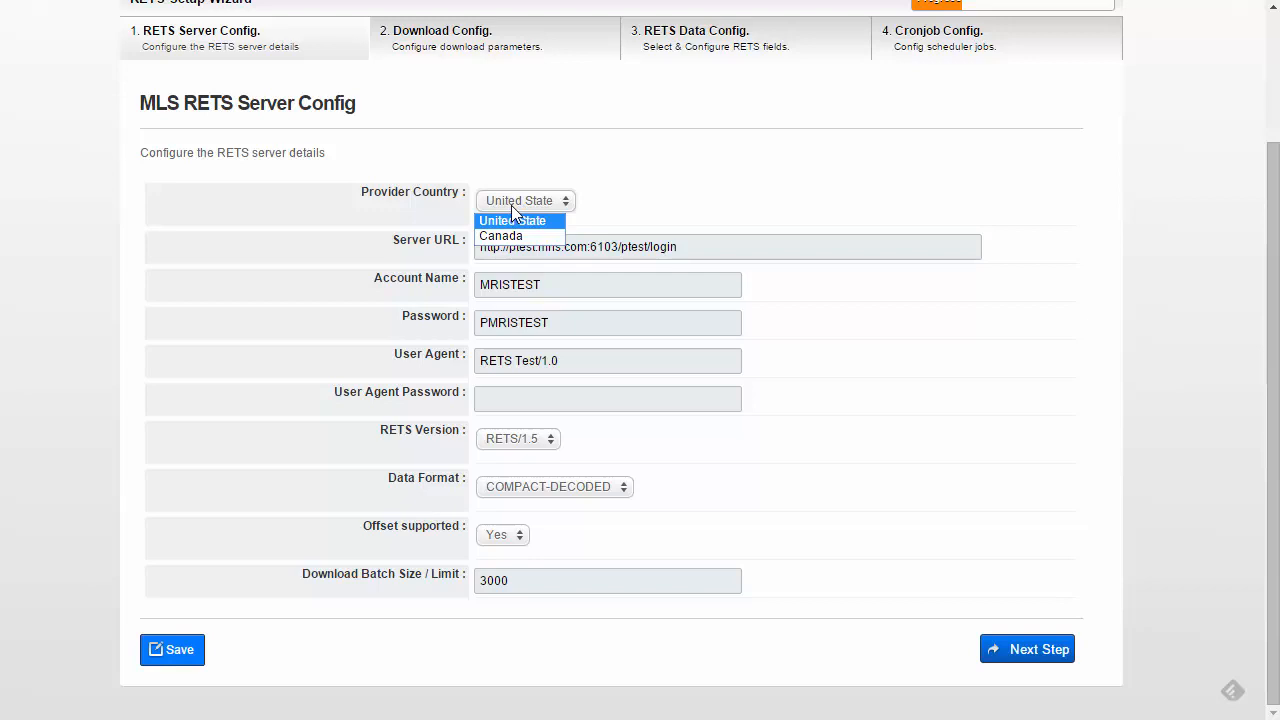
{"action": "left_click", "coordinate": [511, 205]}
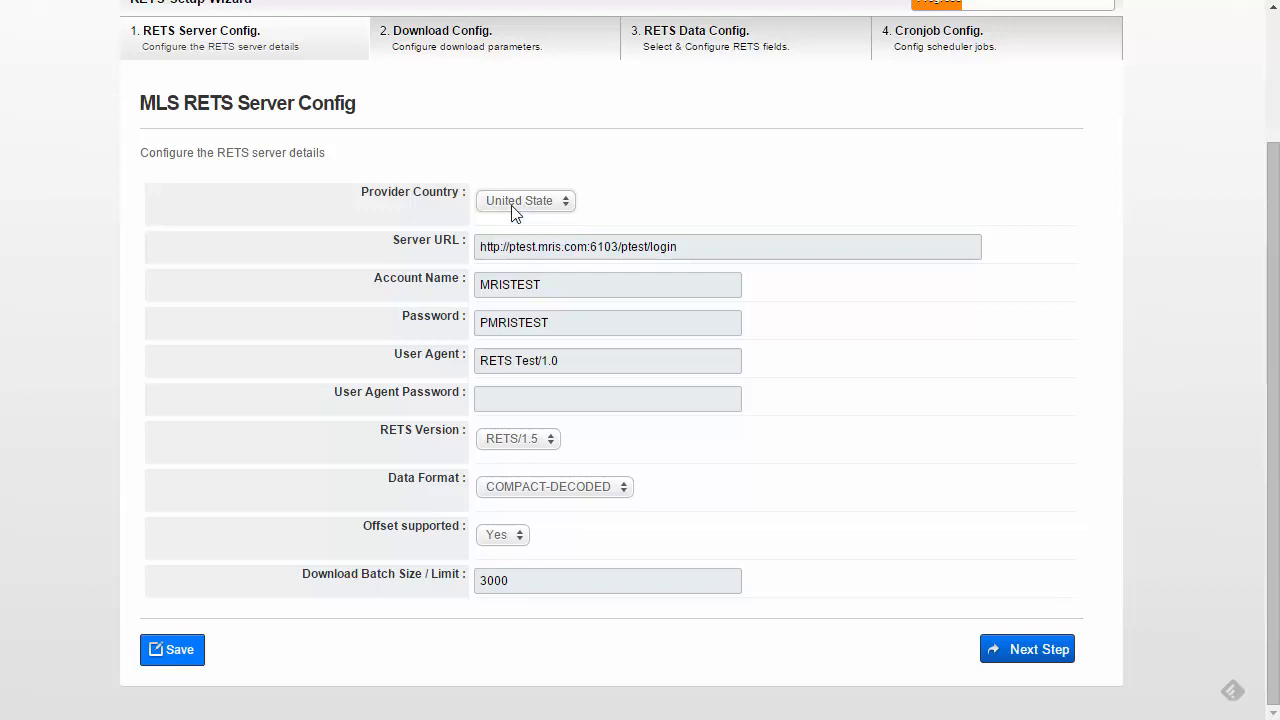
{"action": "left_click", "coordinate": [513, 205]}
{"action": "left_click", "coordinate": [510, 233]}
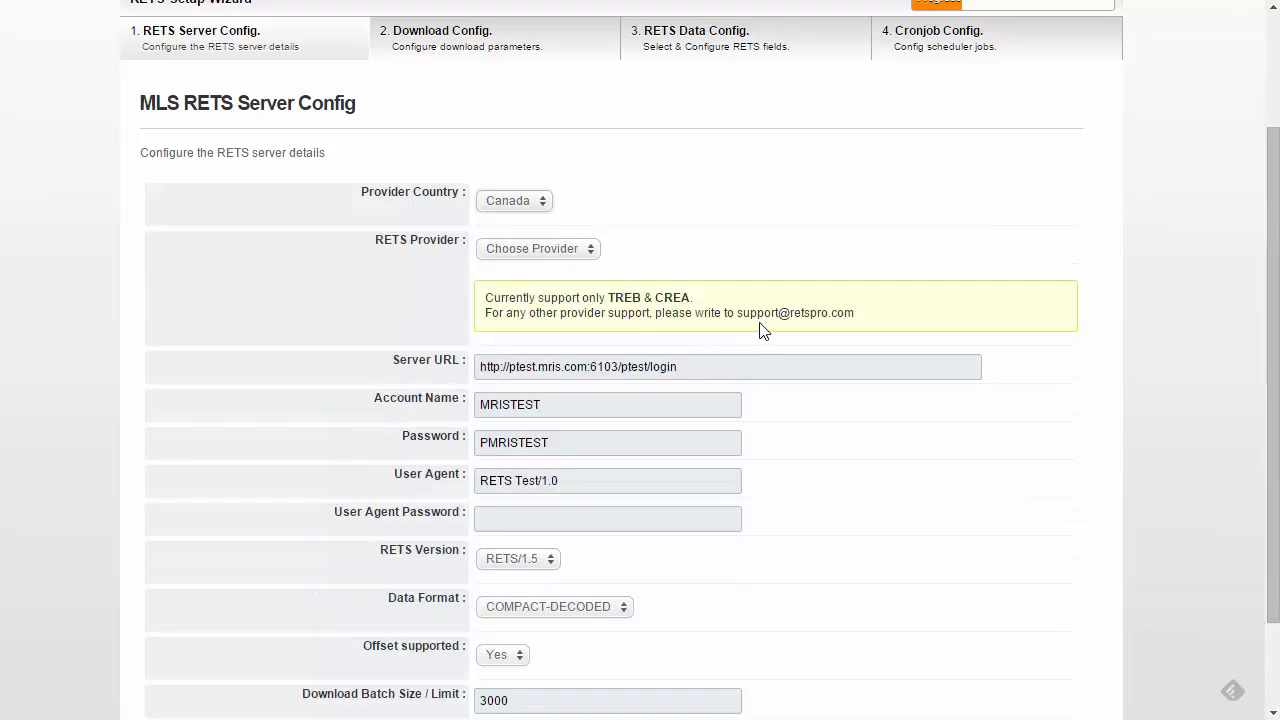
{"action": "left_click", "coordinate": [539, 248]}
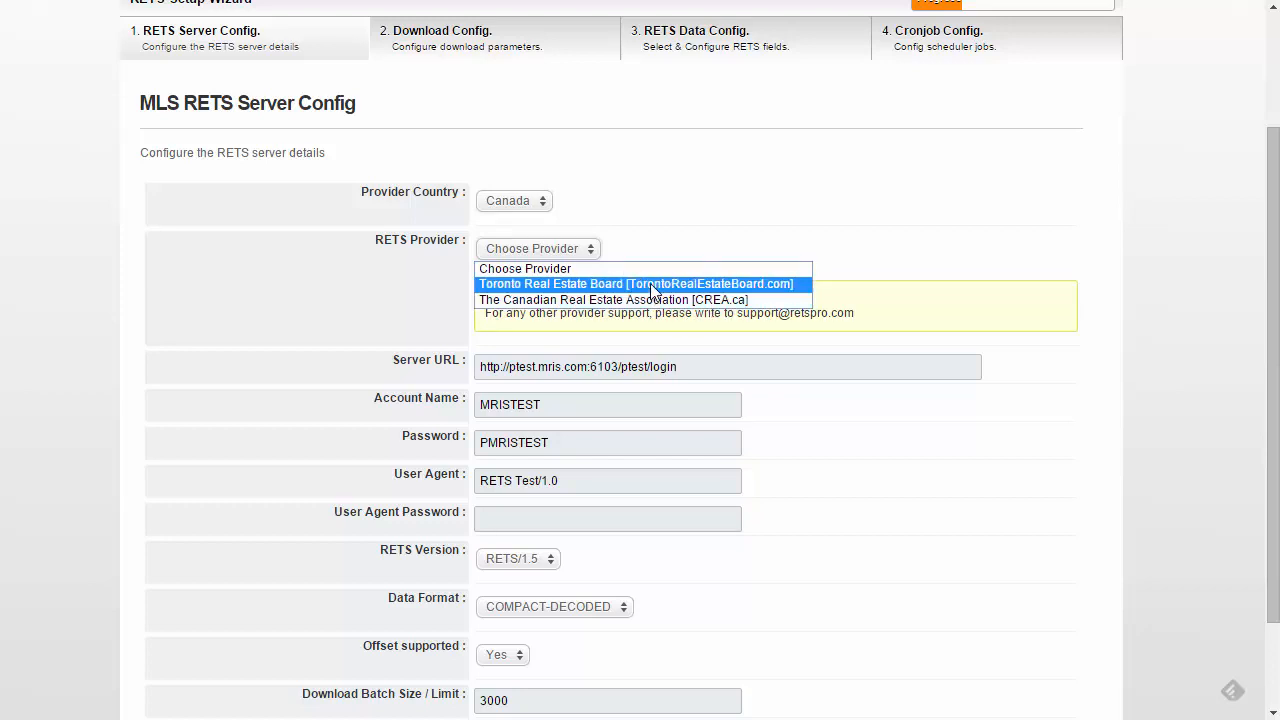
{"action": "left_click", "coordinate": [510, 202]}
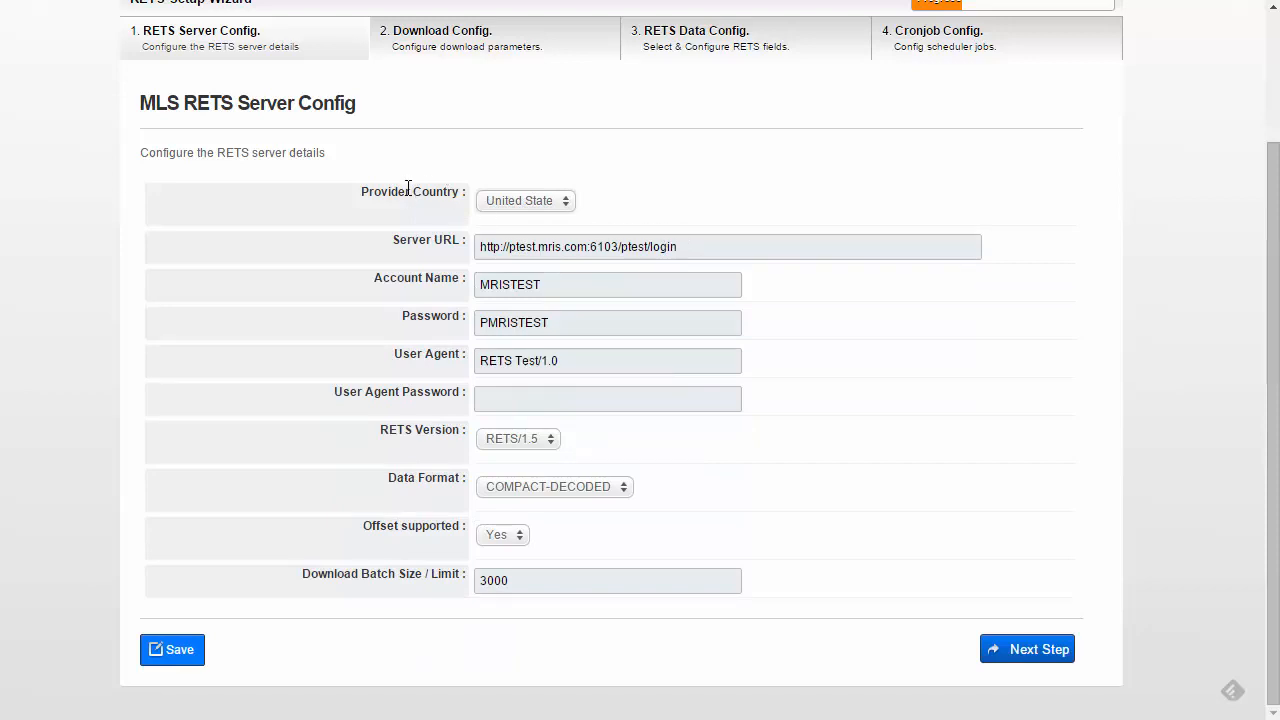
{"action": "left_click", "coordinate": [527, 205]}
{"action": "left_click", "coordinate": [563, 237]}
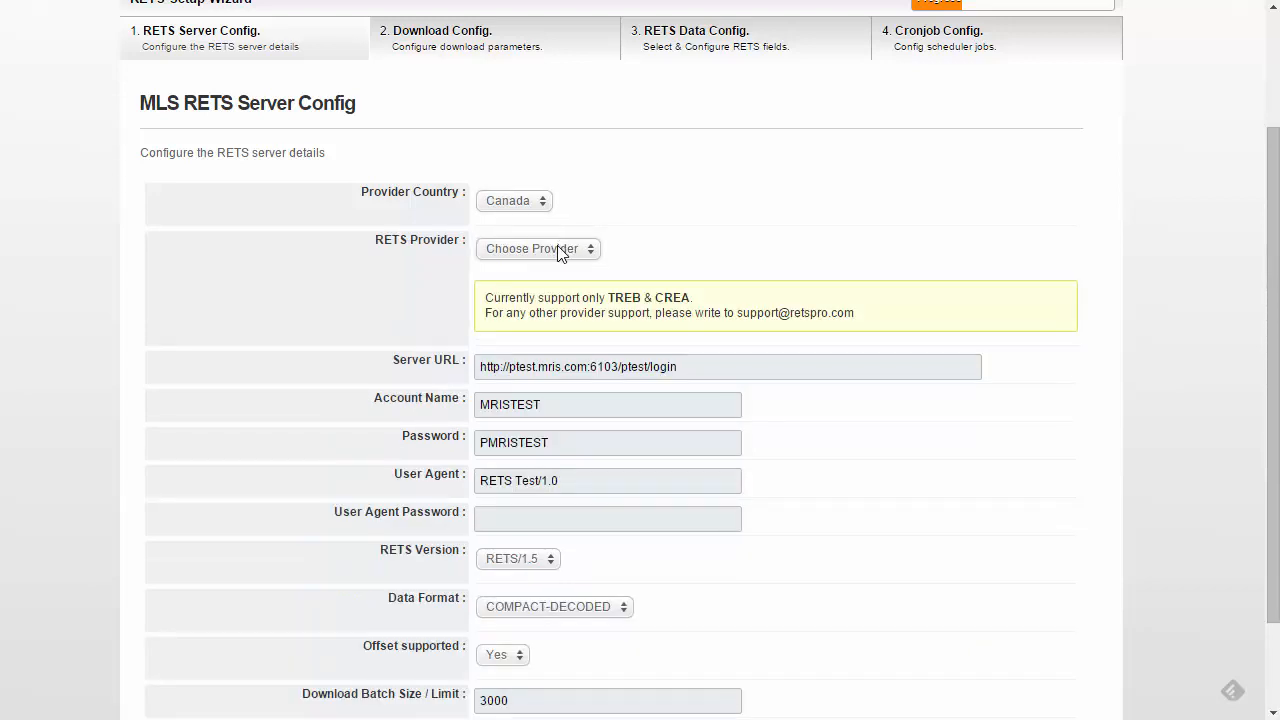
{"action": "left_click", "coordinate": [514, 202]}
{"action": "left_click", "coordinate": [516, 219]}
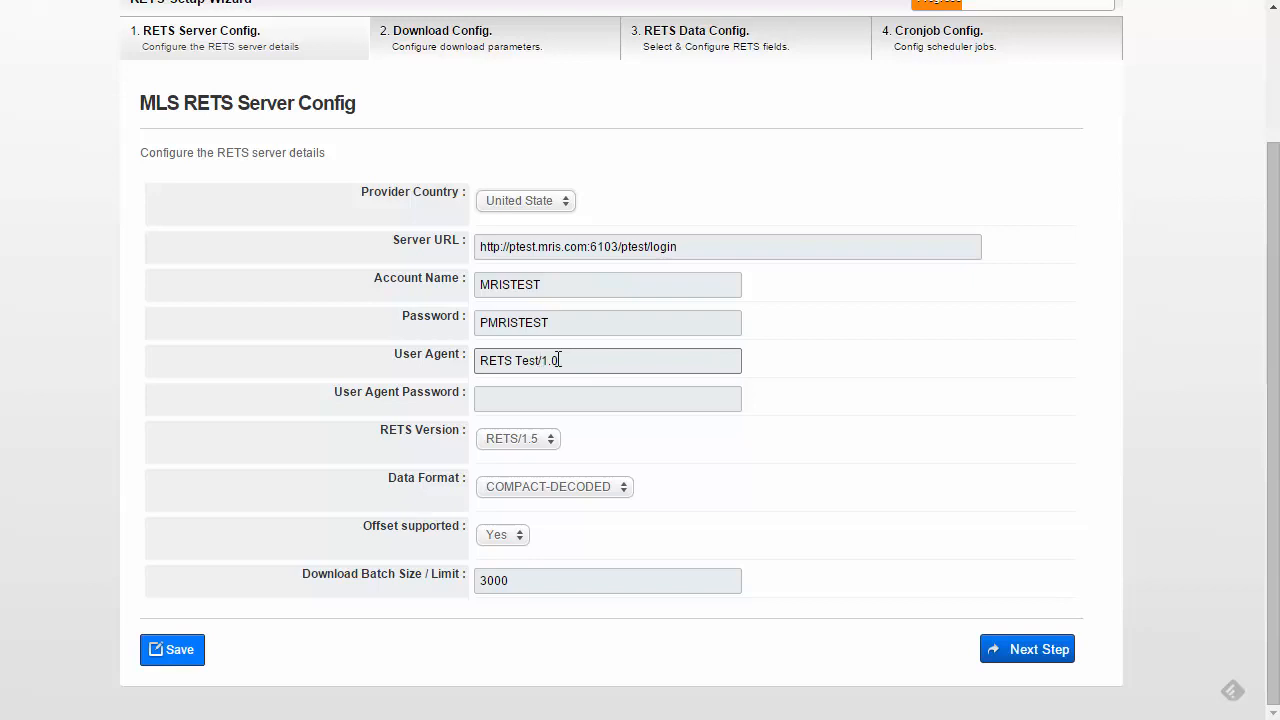
Examine the User Agent, User Agent Password and Server URL fields, highlighting the port number within the URL.
{"action": "left_click_drag", "start_coordinate": [572, 360], "coordinate": [467, 353]}
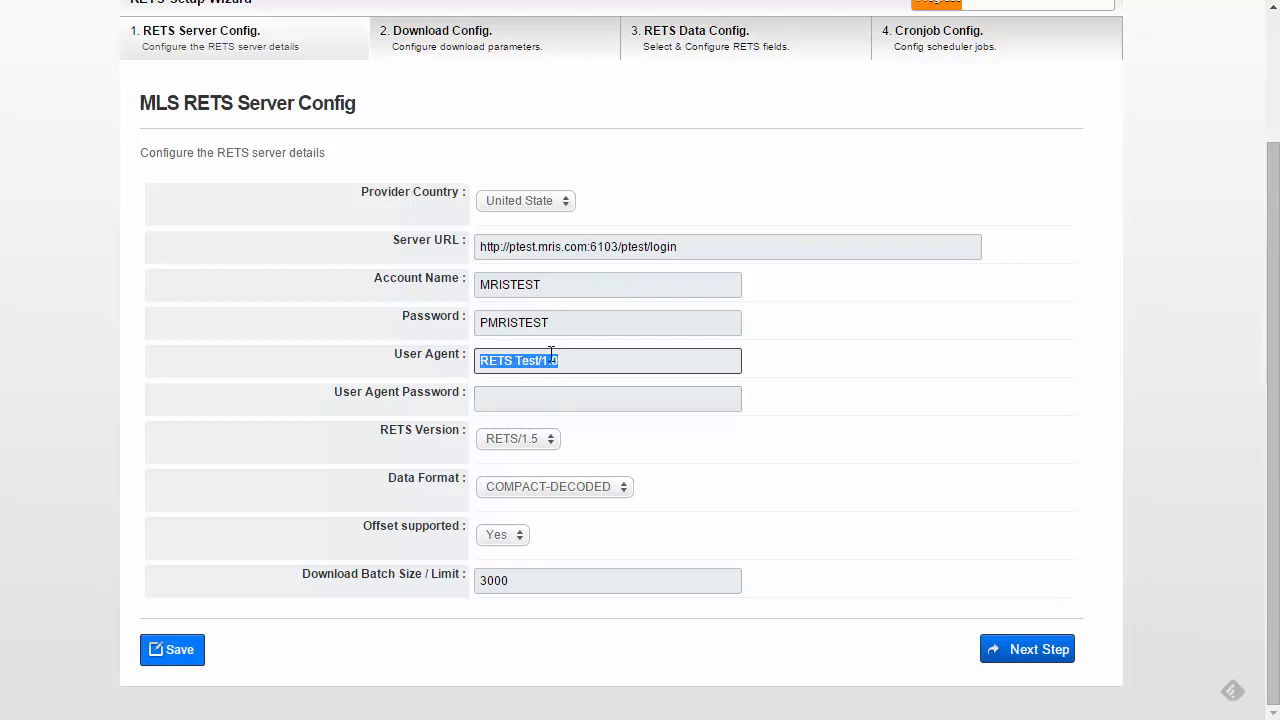
{"action": "left_click", "coordinate": [542, 400]}
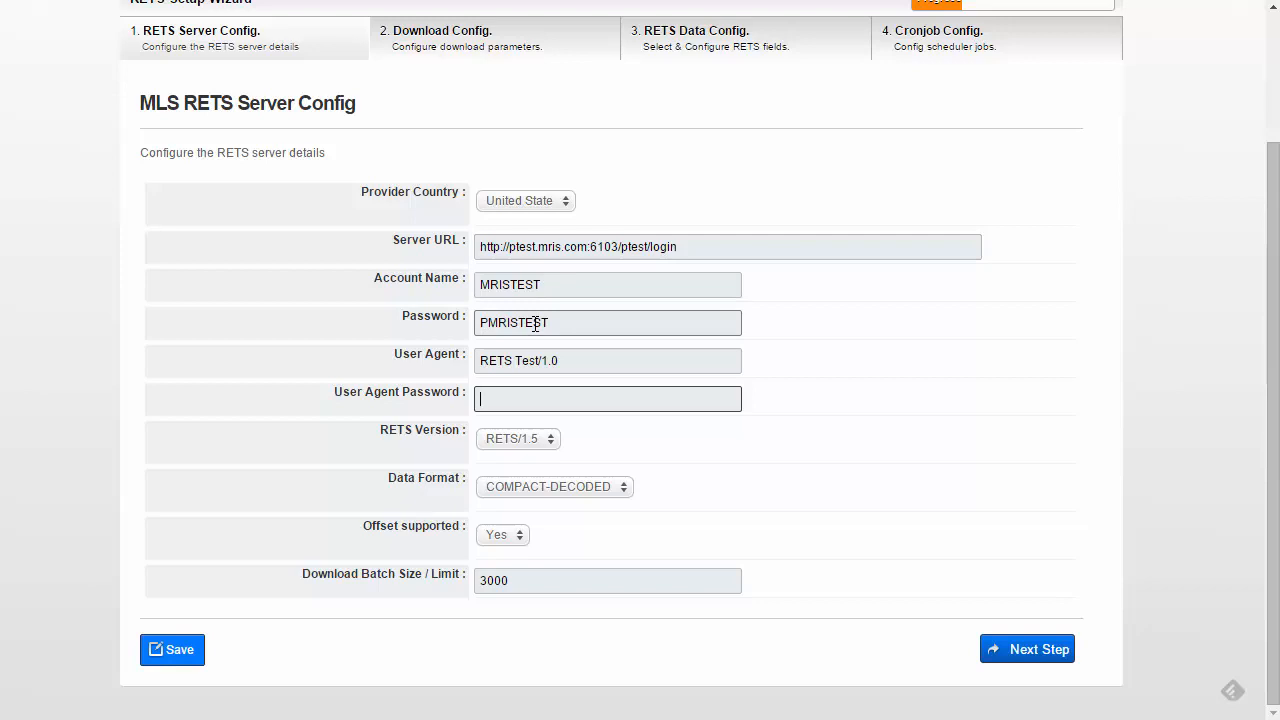
{"action": "left_click", "coordinate": [616, 245]}
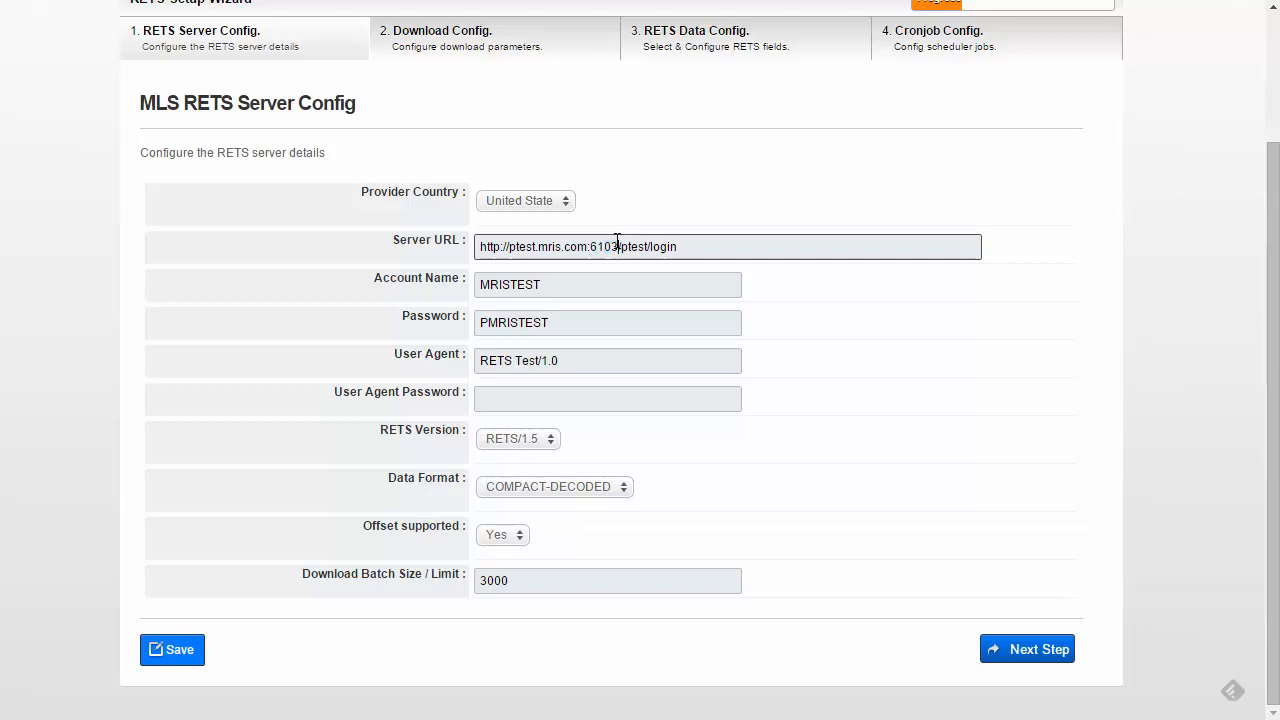
{"action": "left_click_drag", "start_coordinate": [617, 243], "coordinate": [590, 247]}
{"action": "left_click_drag", "start_coordinate": [699, 247], "coordinate": [468, 247]}
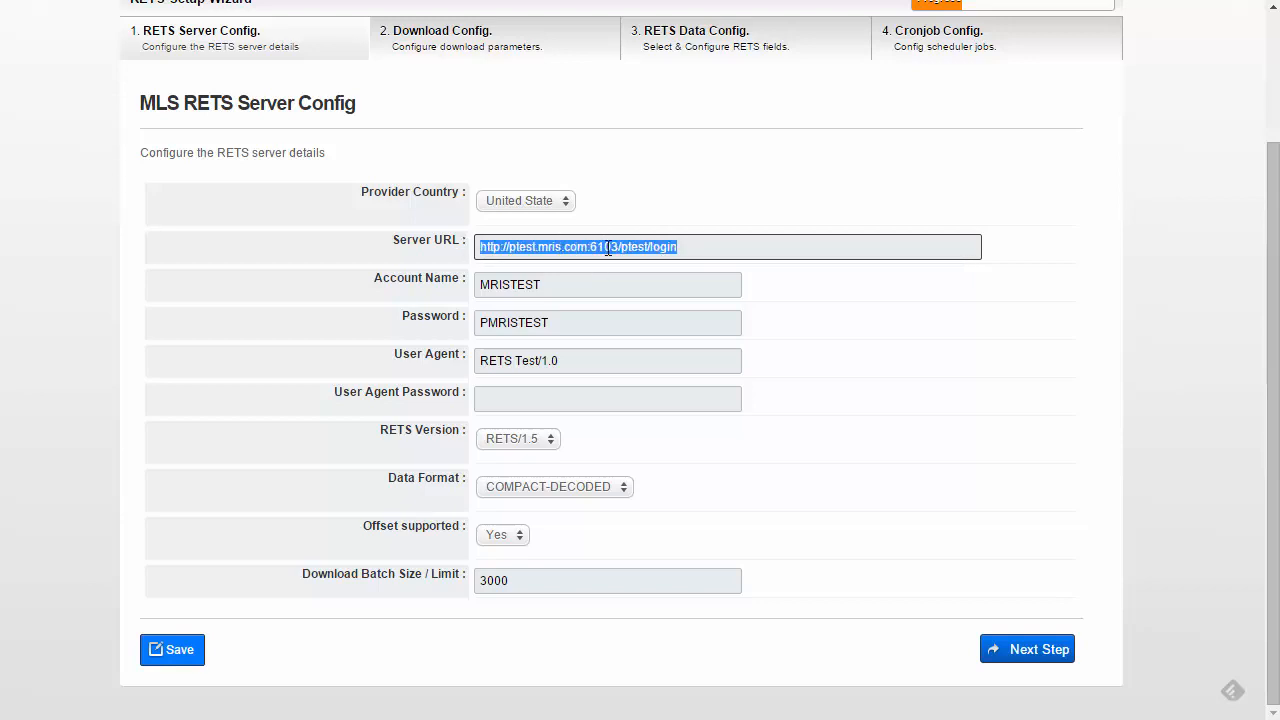
{"action": "left_click", "coordinate": [607, 247]}
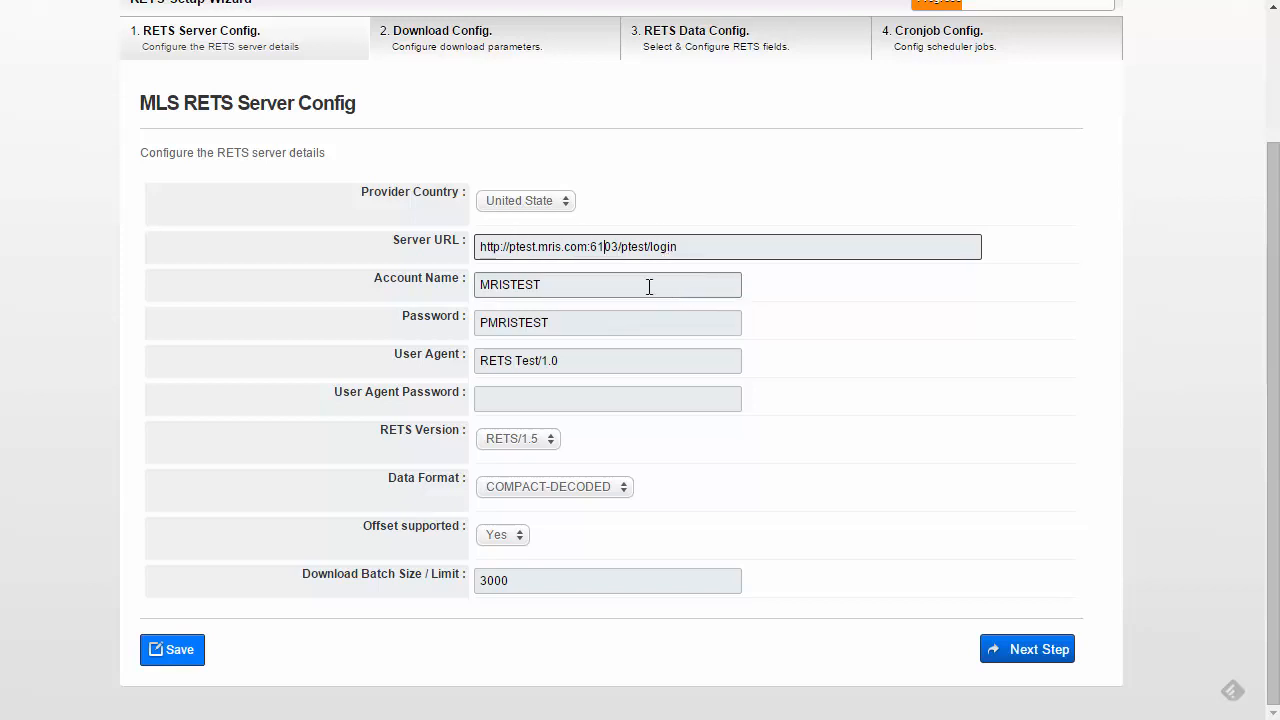
{"action": "left_click_drag", "start_coordinate": [618, 247], "coordinate": [589, 249]}
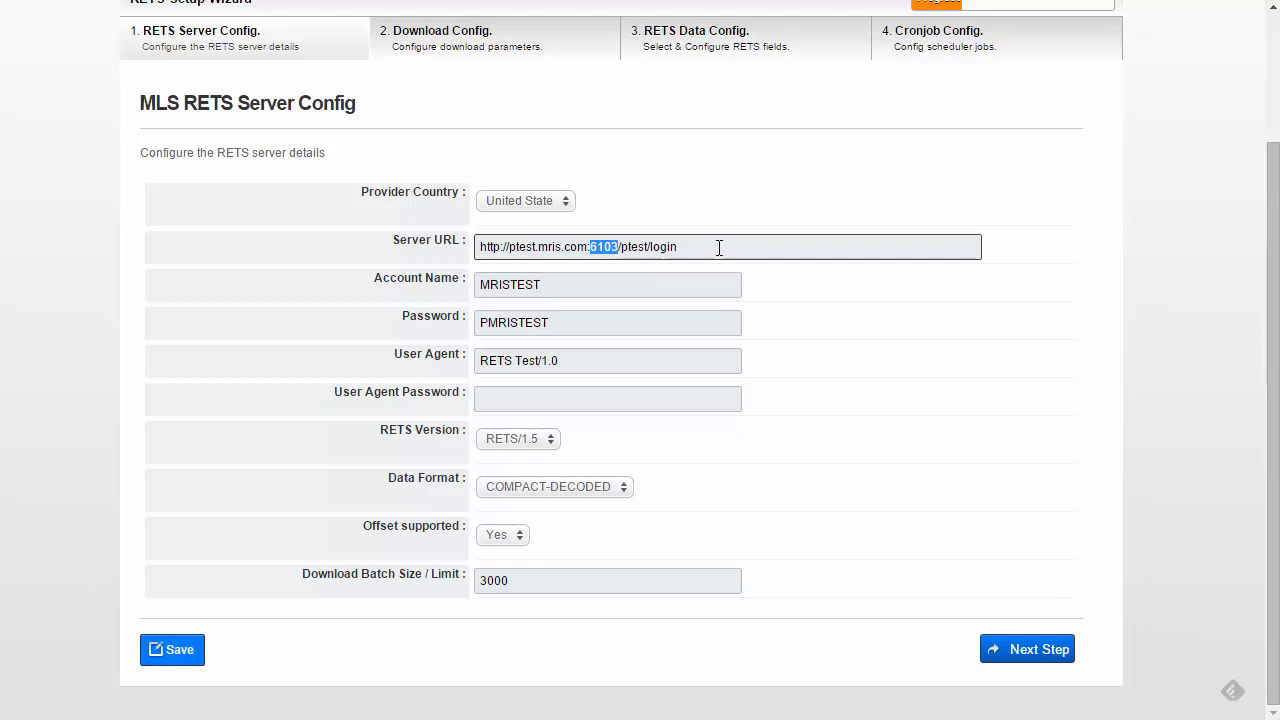
{"action": "left_click", "coordinate": [612, 438]}
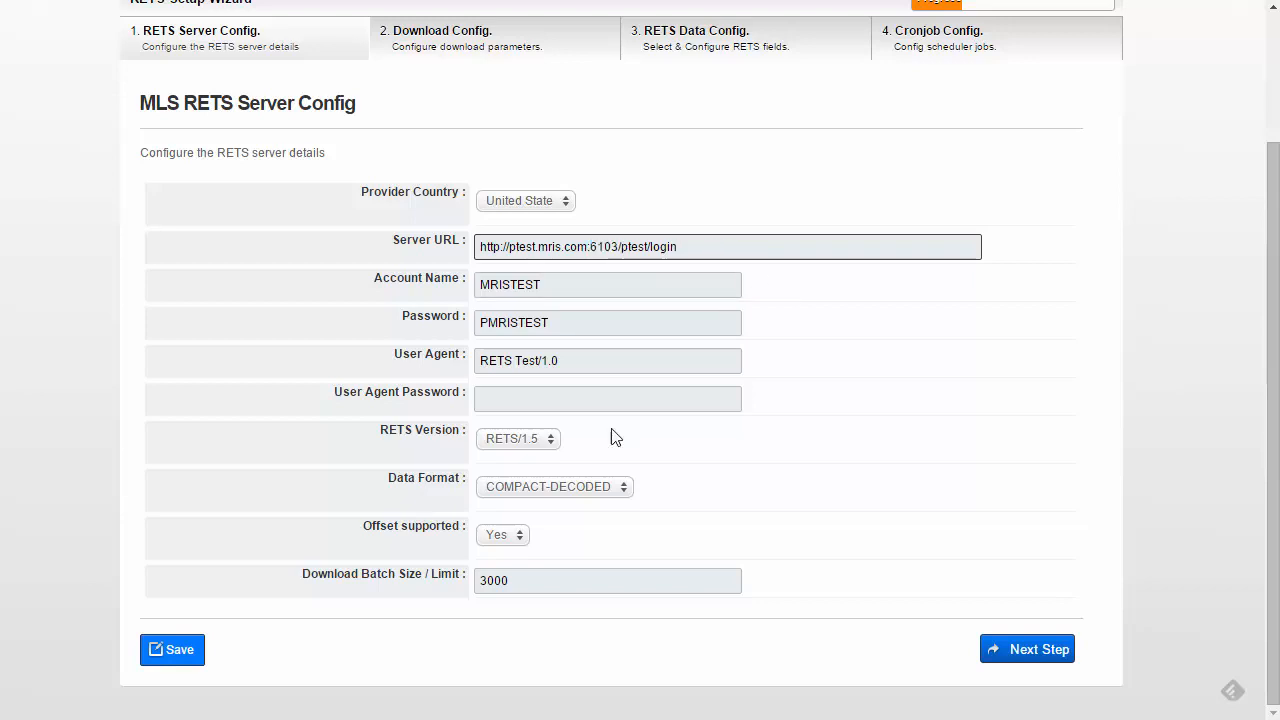
Examine the RETS version choices, from RETS/1.5 to RETS/1.8, leaving RETS/1.5 selected.
{"action": "left_click", "coordinate": [540, 440]}
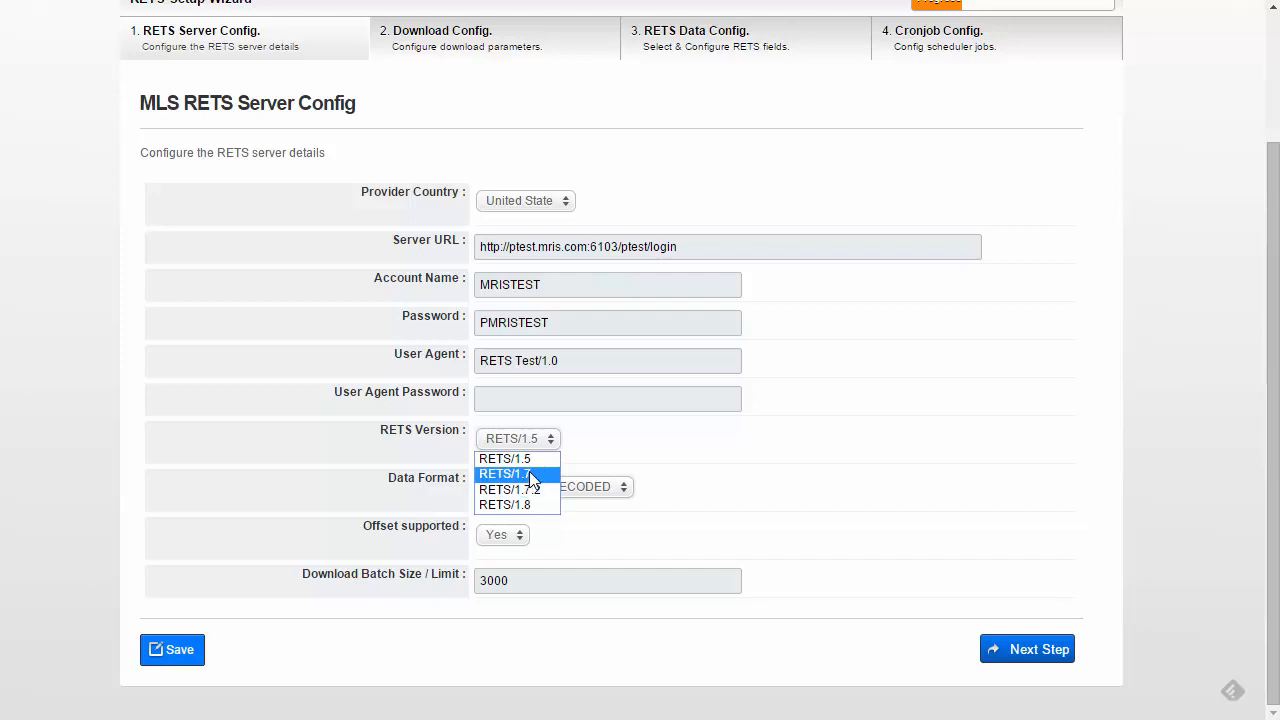
{"action": "left_click", "coordinate": [589, 451]}
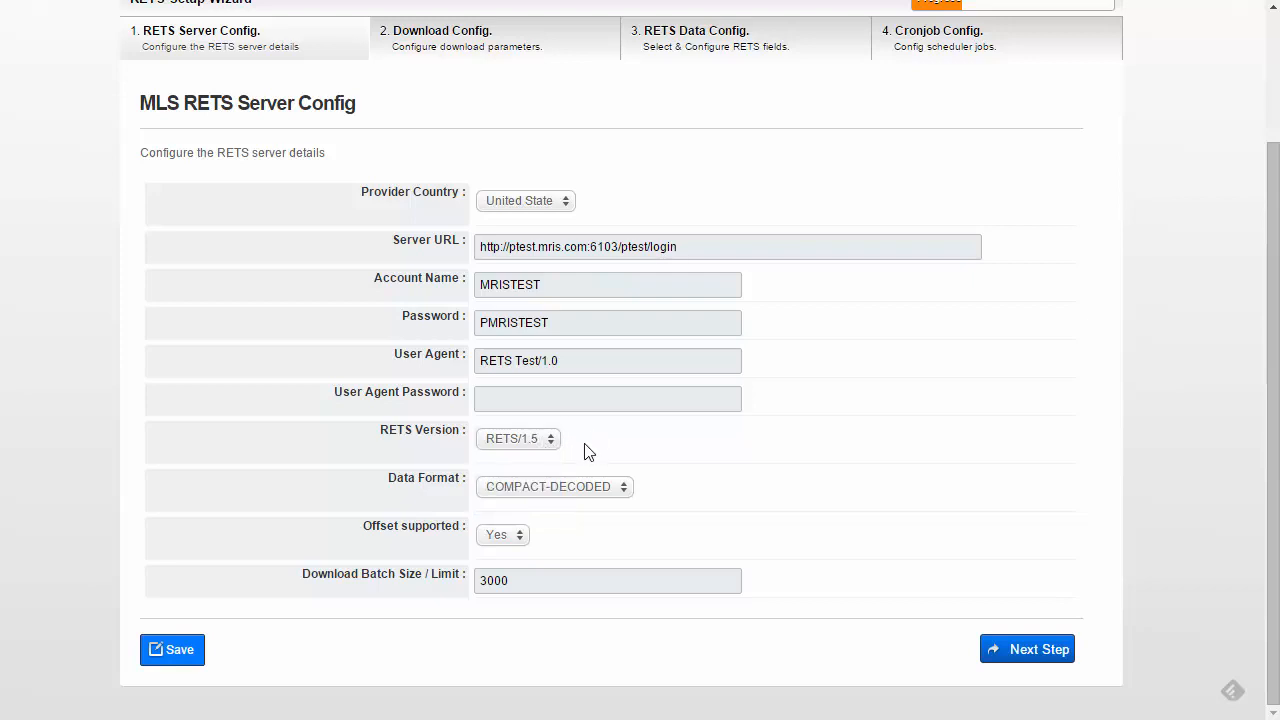
{"action": "left_click", "coordinate": [513, 439]}
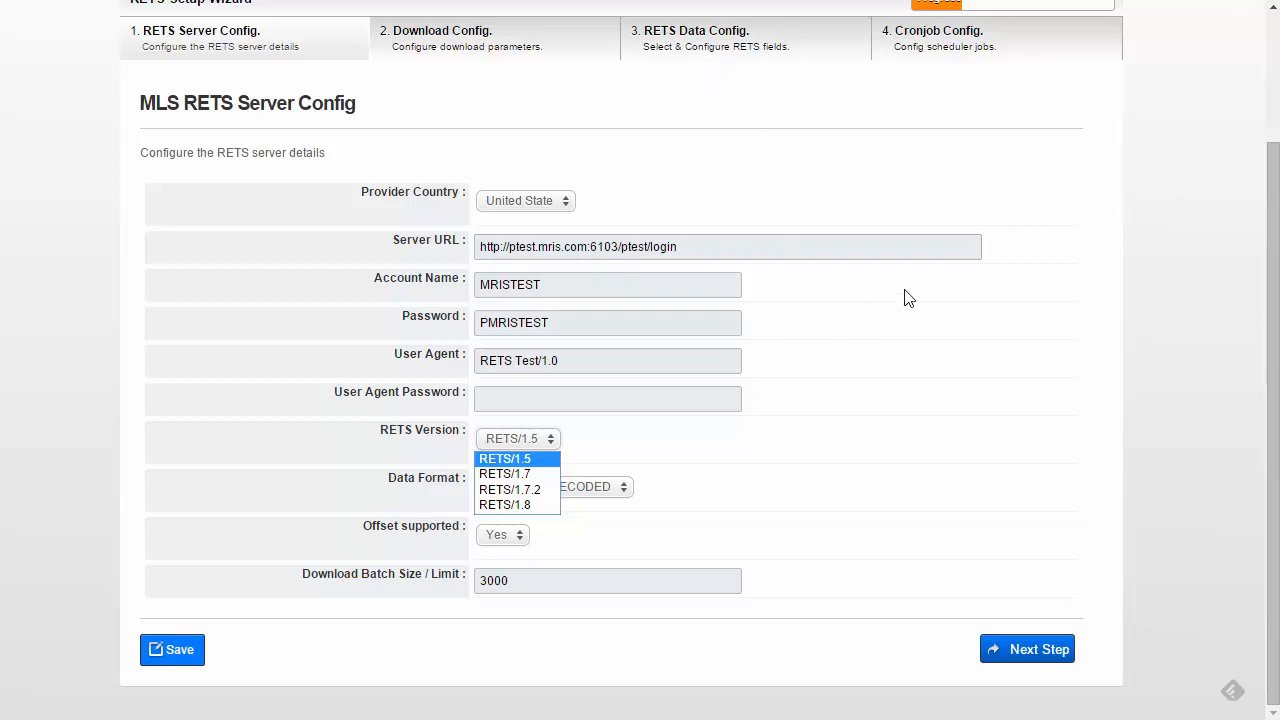
{"action": "left_click", "coordinate": [803, 179]}
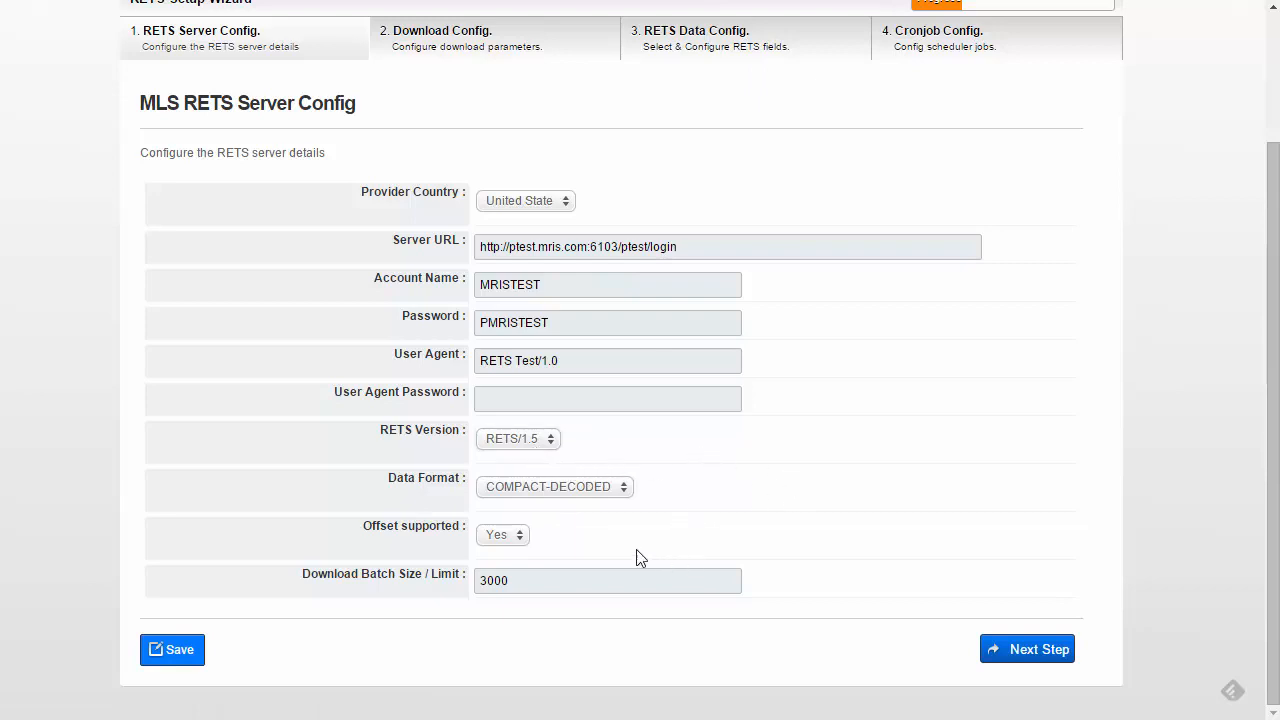
Examine the data format choices, COMPACT and COMPACT-DECODED, leaving COMPACT-DECODED selected.
{"action": "left_click", "coordinate": [578, 488]}
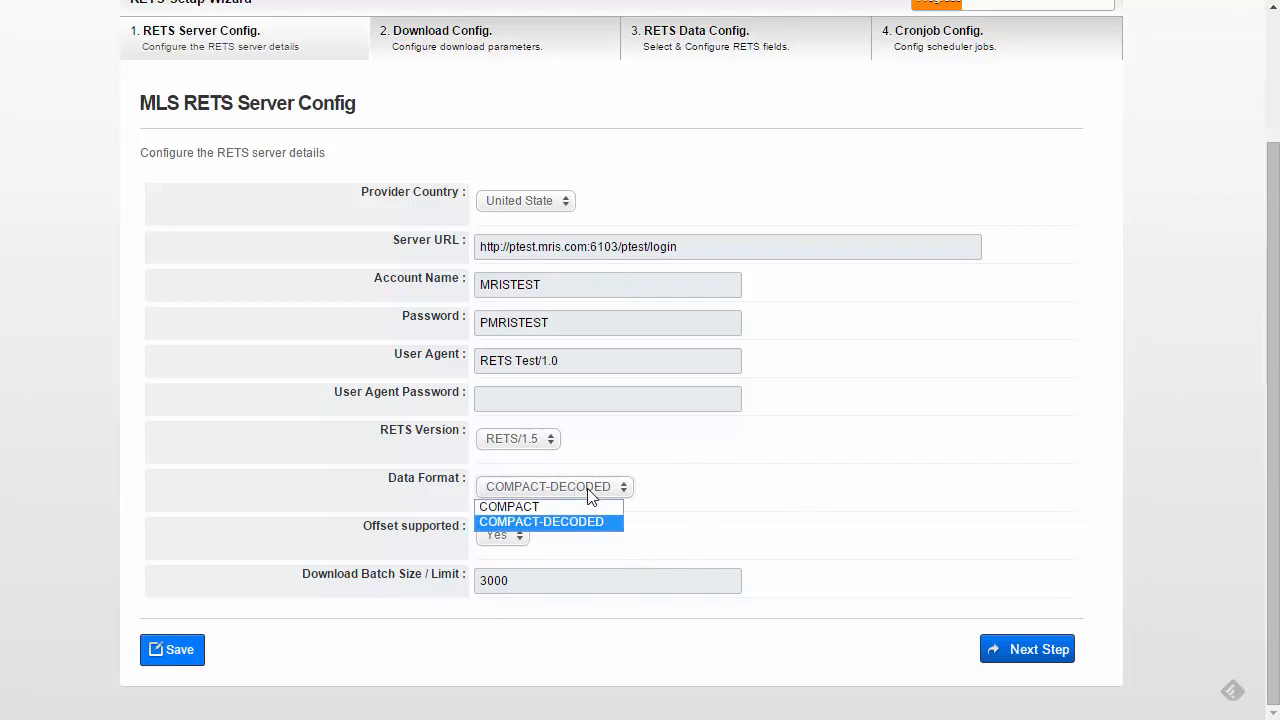
{"action": "left_click", "coordinate": [588, 489]}
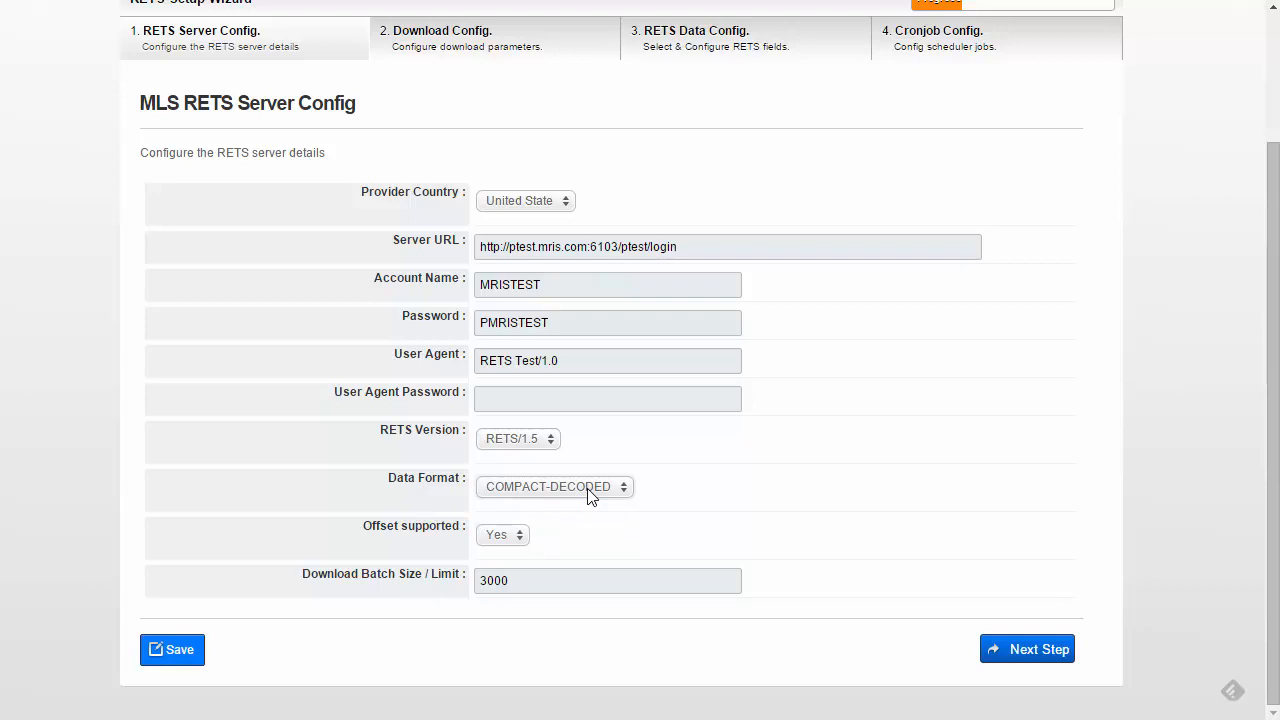
{"action": "left_click", "coordinate": [588, 492]}
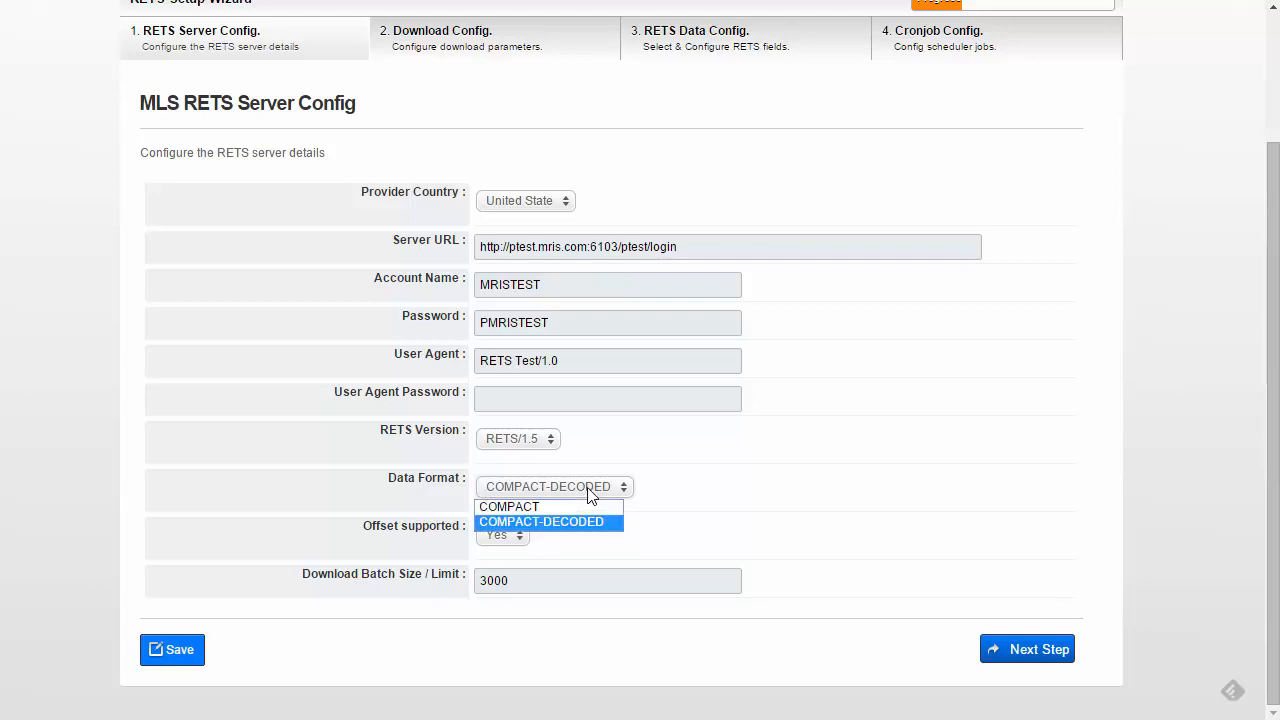
{"action": "left_click", "coordinate": [694, 502]}
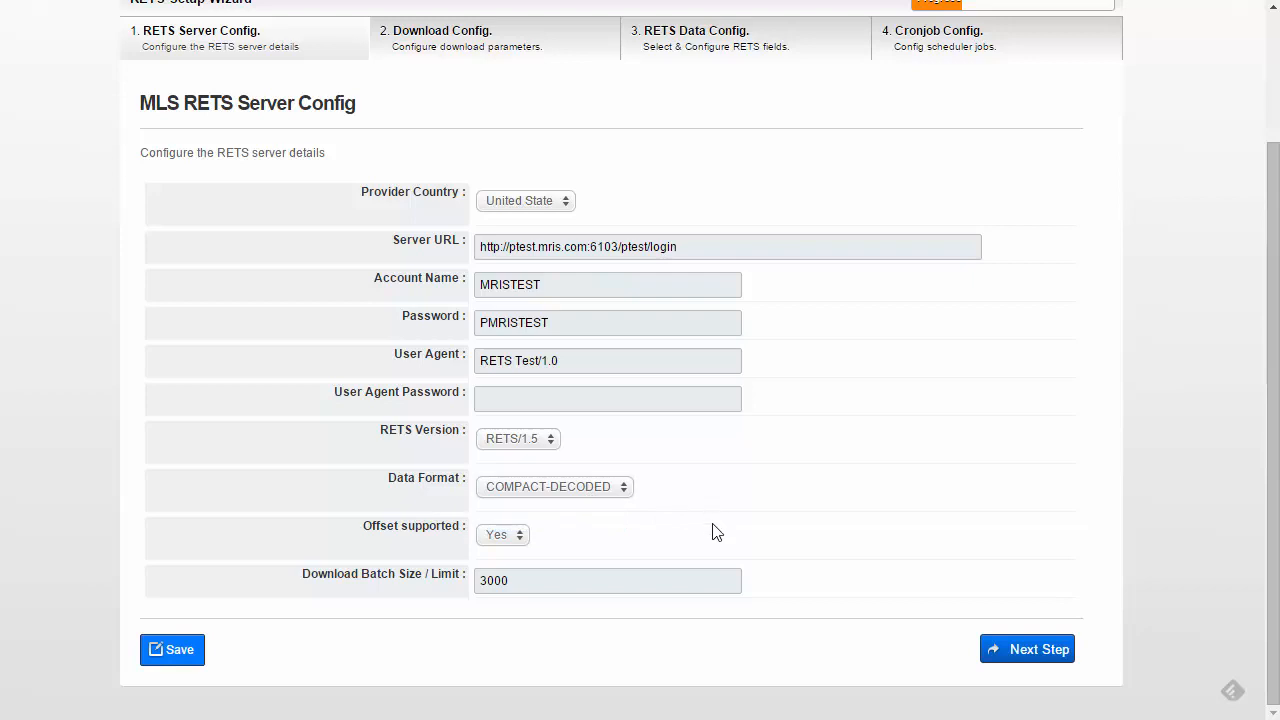
Look at the offset support setting and highlight the download batch size limit without changing either.
{"action": "left_click", "coordinate": [491, 541]}
{"action": "left_click", "coordinate": [503, 538]}
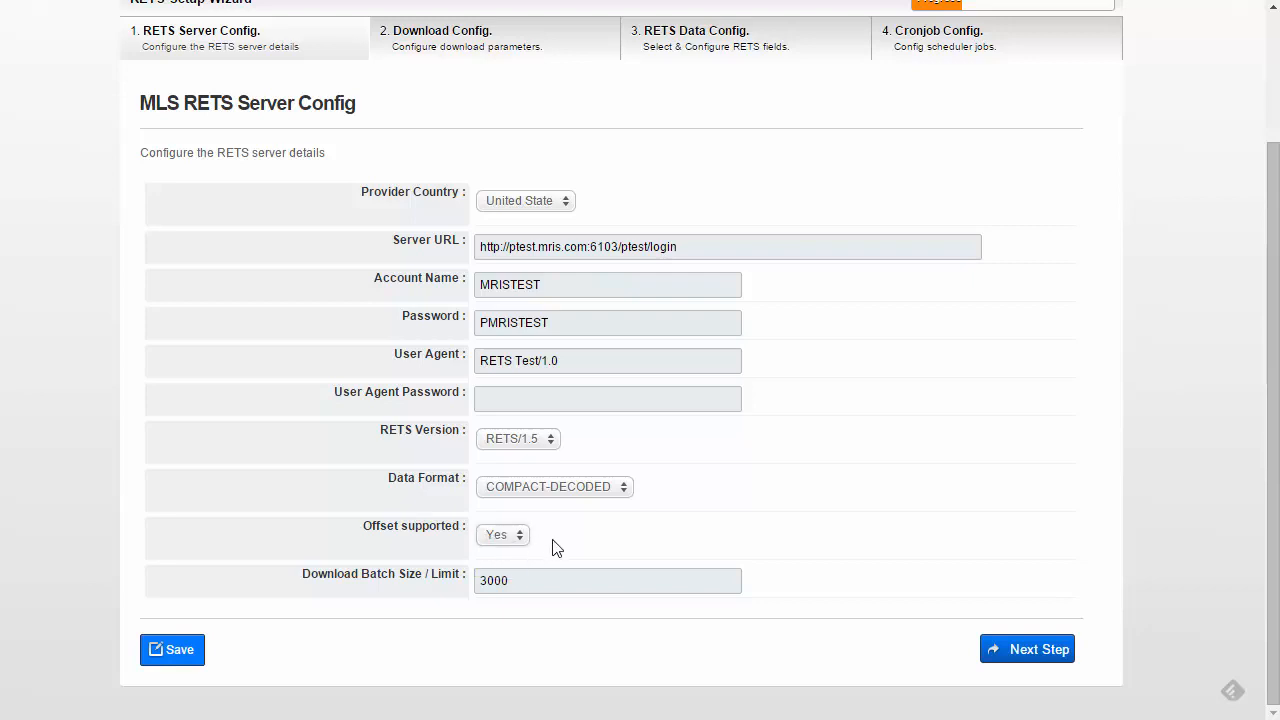
{"action": "left_click", "coordinate": [515, 580]}
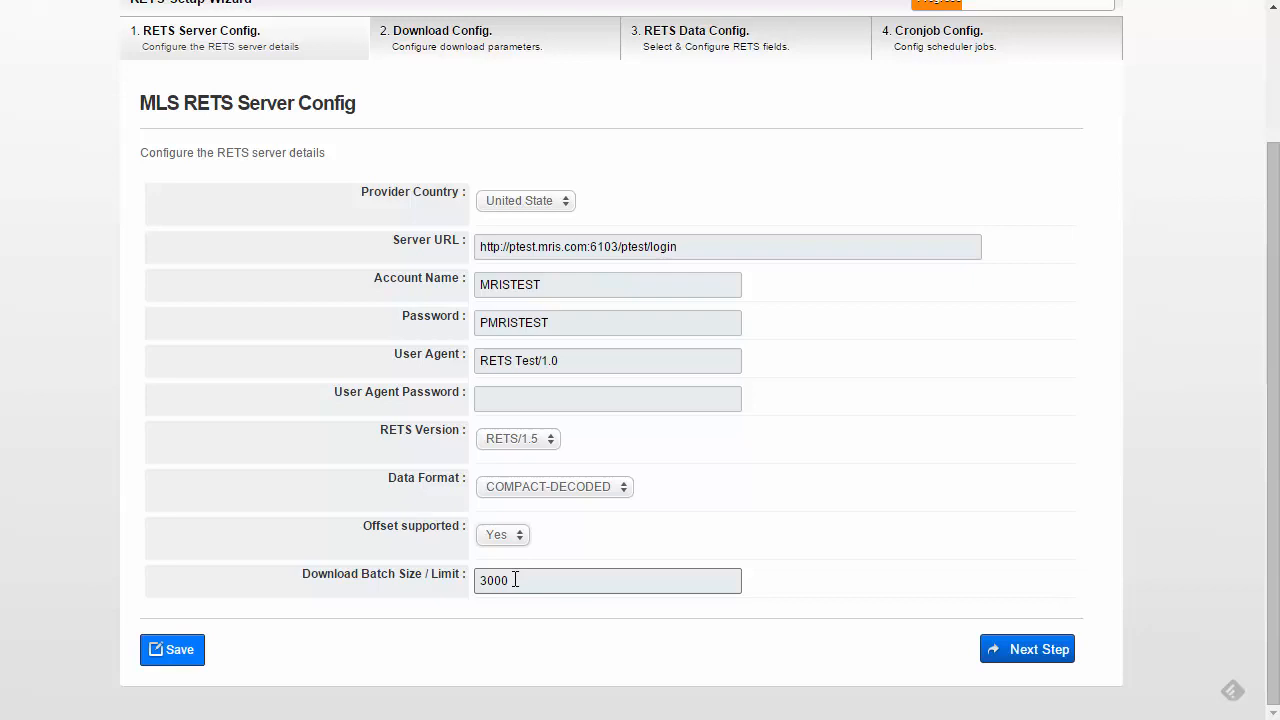
{"action": "left_click_drag", "start_coordinate": [515, 580], "coordinate": [476, 580]}
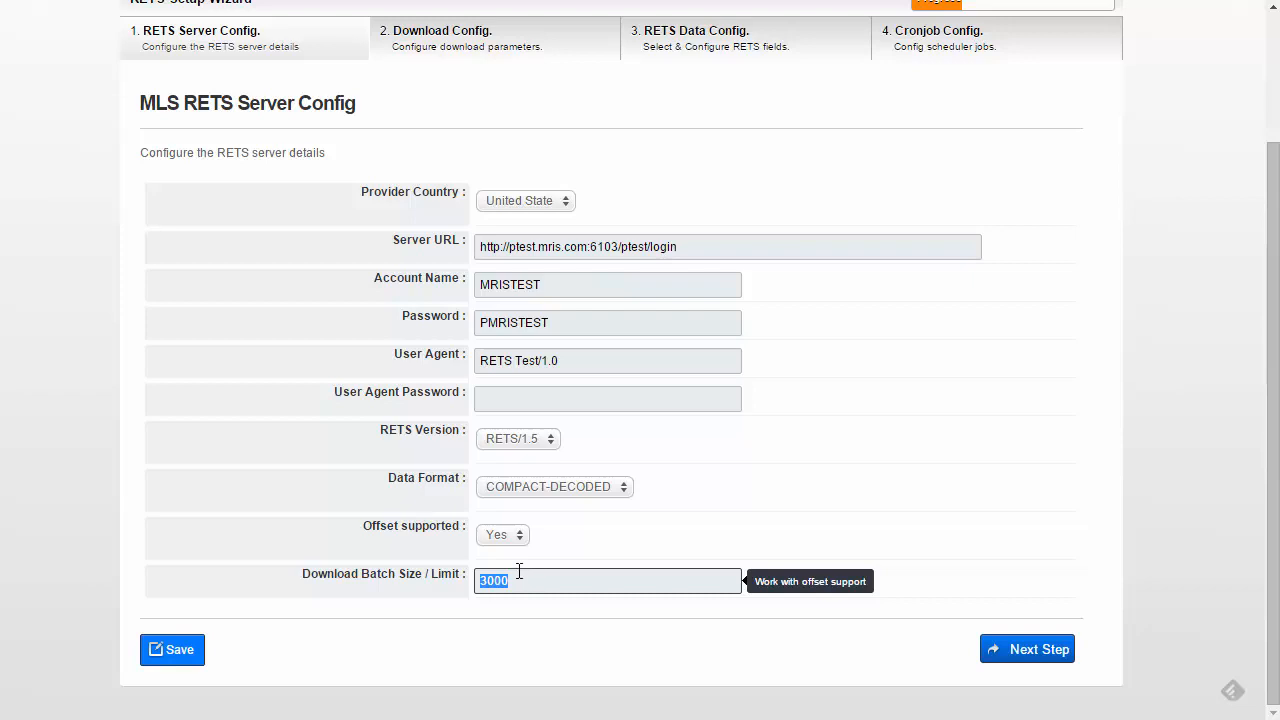
{"action": "left_click", "coordinate": [559, 538]}
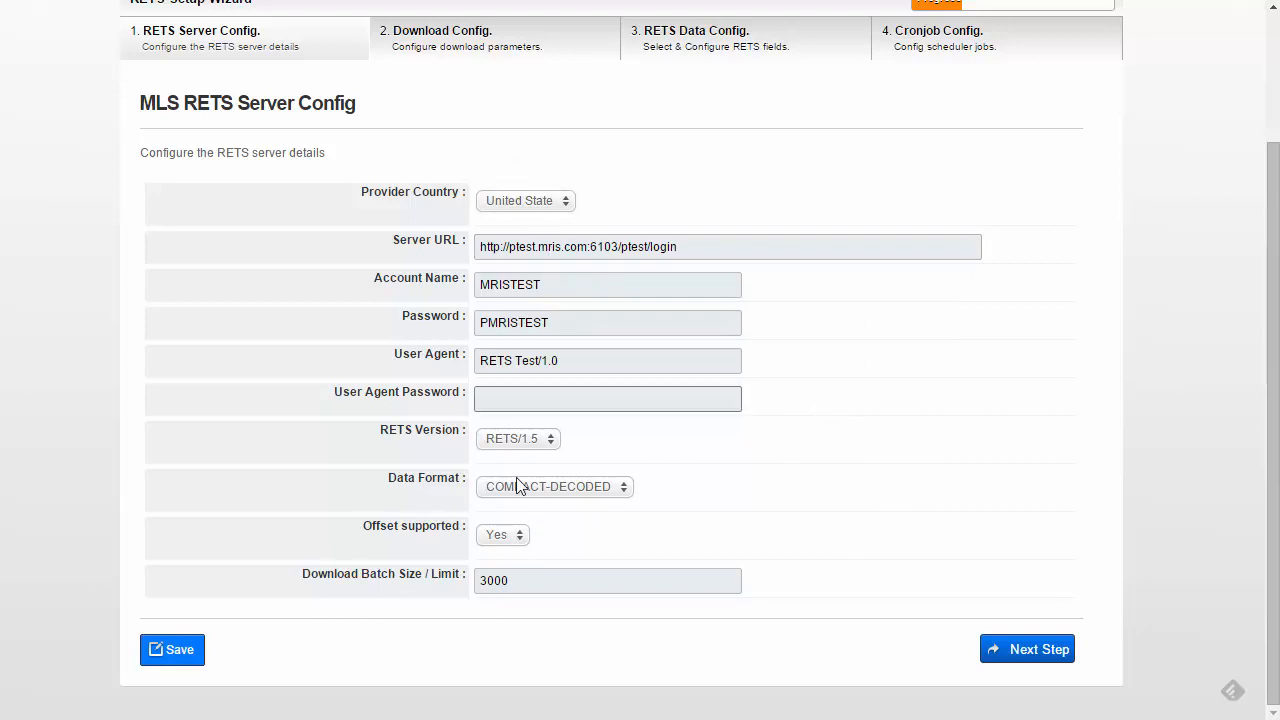
Save the MLS RETS server details and advance to the wizard's Download Config stage.
{"action": "left_click", "coordinate": [192, 640]}
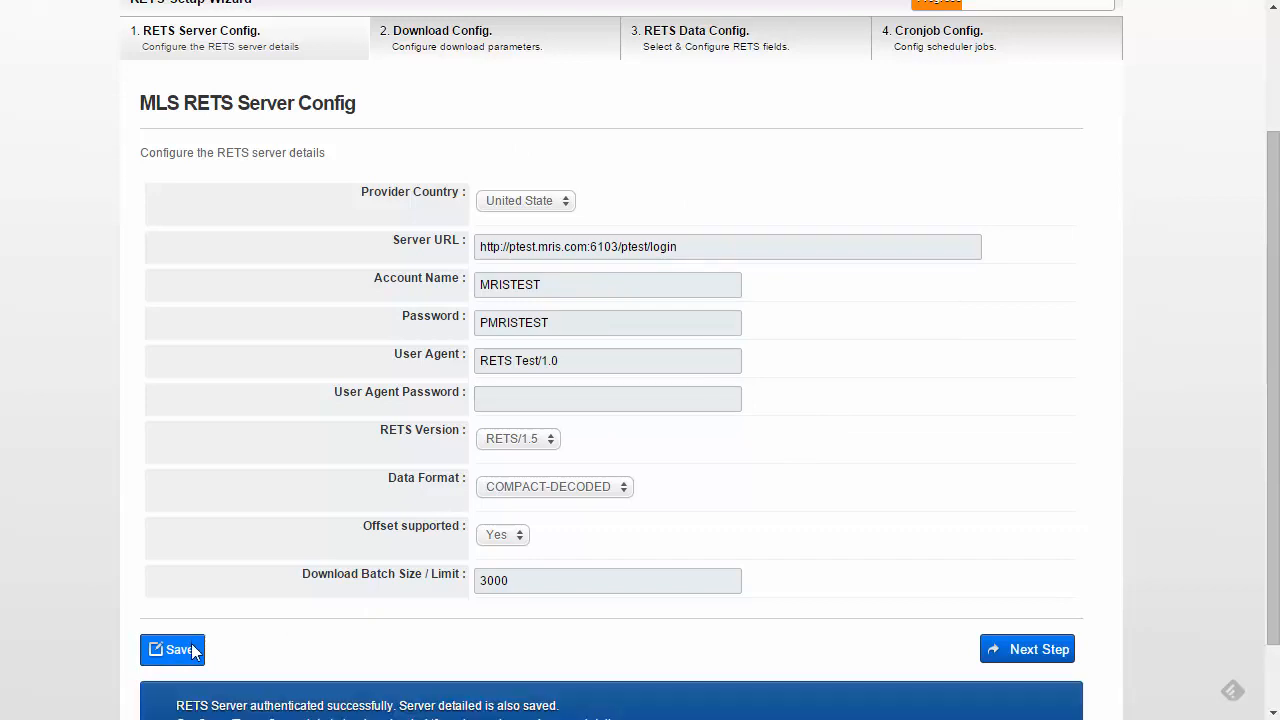
{"action": "scroll", "coordinate": [431, 618], "scroll_direction": "down", "scroll_amount": 1}
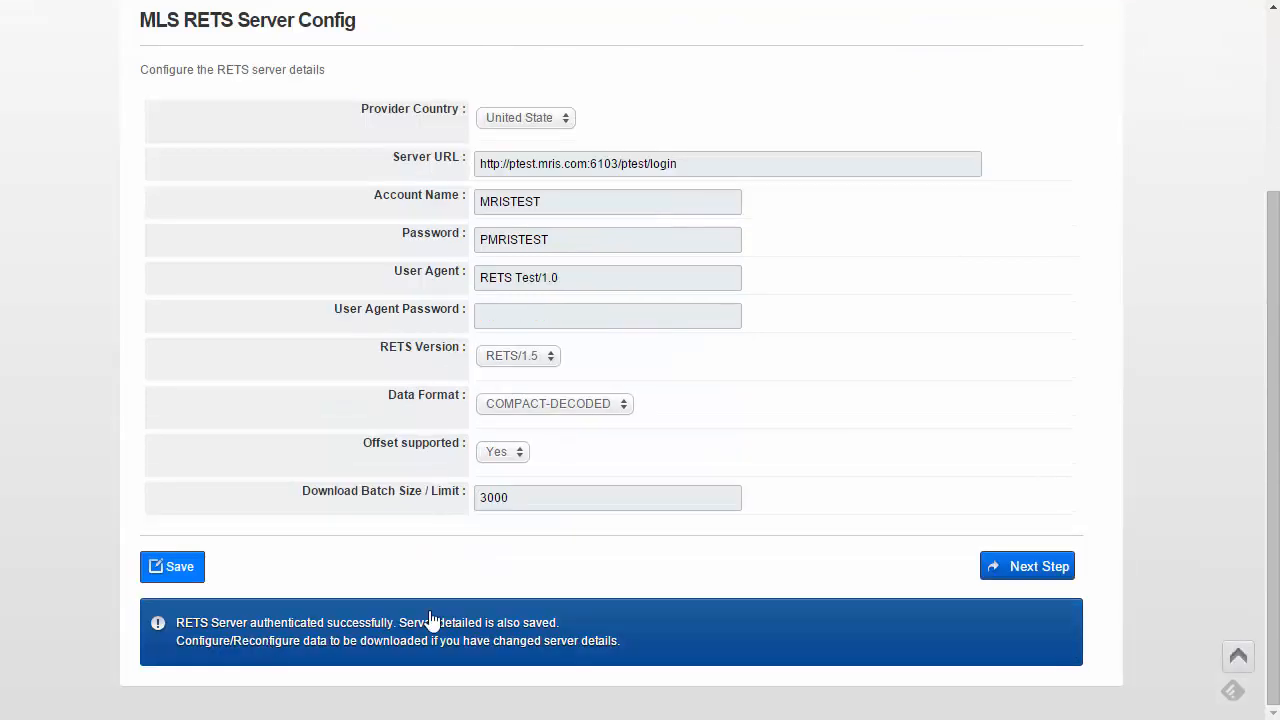
{"action": "left_click", "coordinate": [1027, 570]}
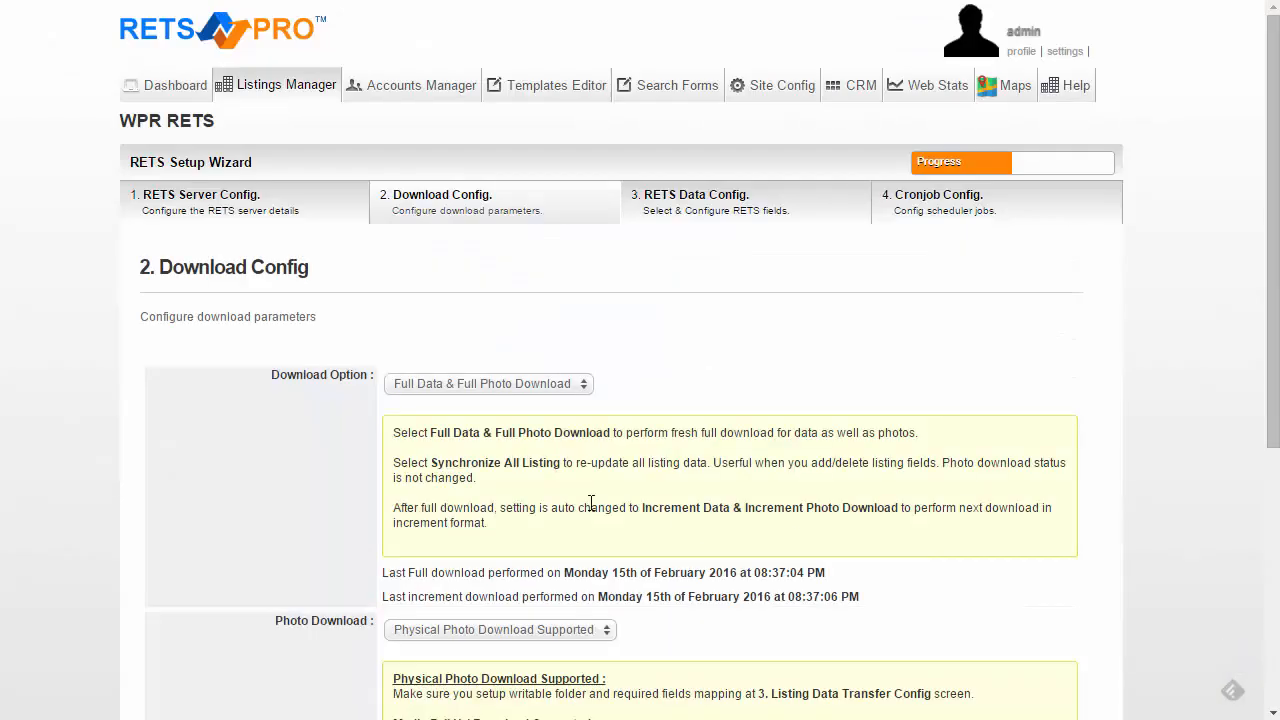
Examine the download option choices for full download, listing synchronization and incremental download.
{"action": "scroll", "coordinate": [593, 340], "scroll_direction": "down", "scroll_amount": 3}
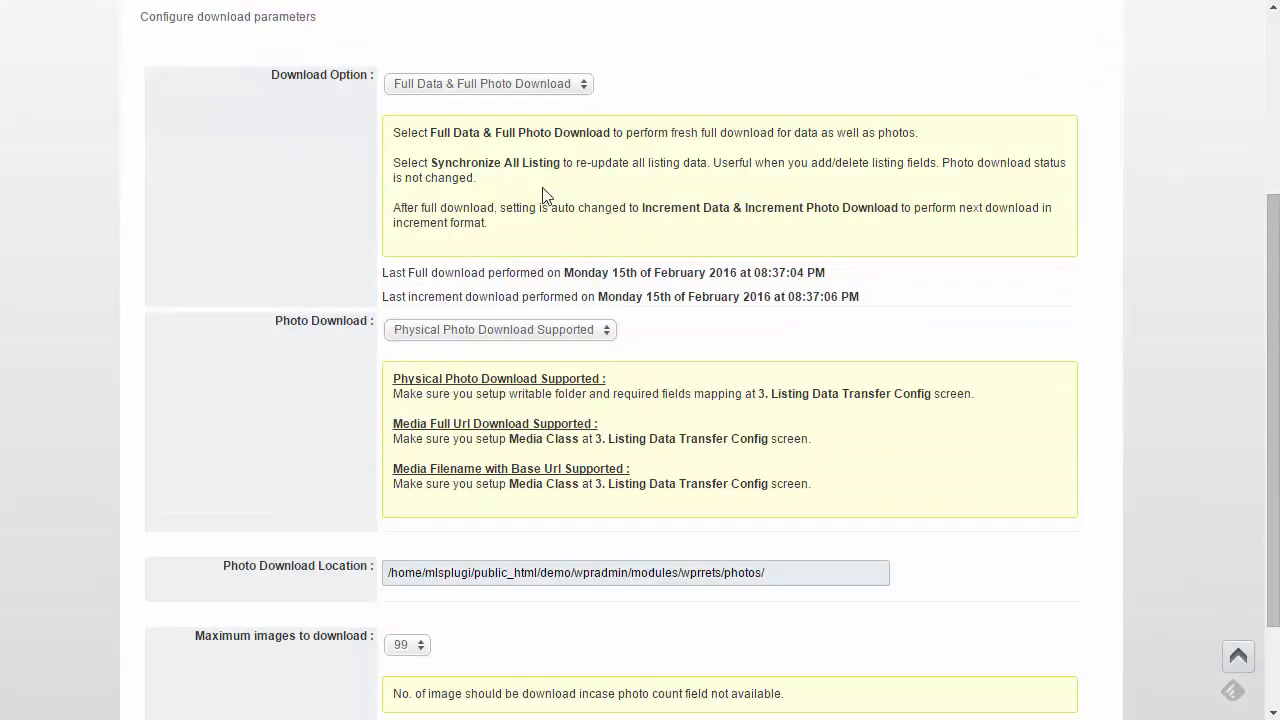
{"action": "left_click", "coordinate": [488, 84]}
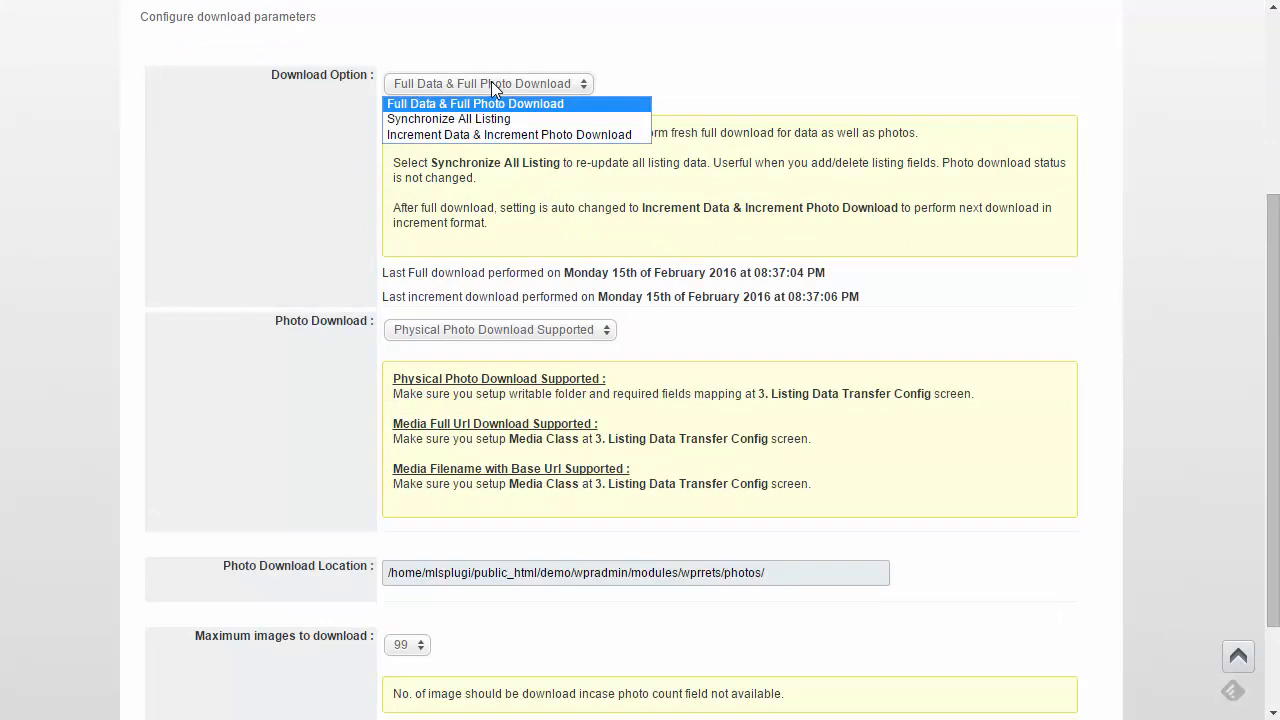
{"action": "scroll", "coordinate": [491, 81], "scroll_direction": "up", "scroll_amount": 3}
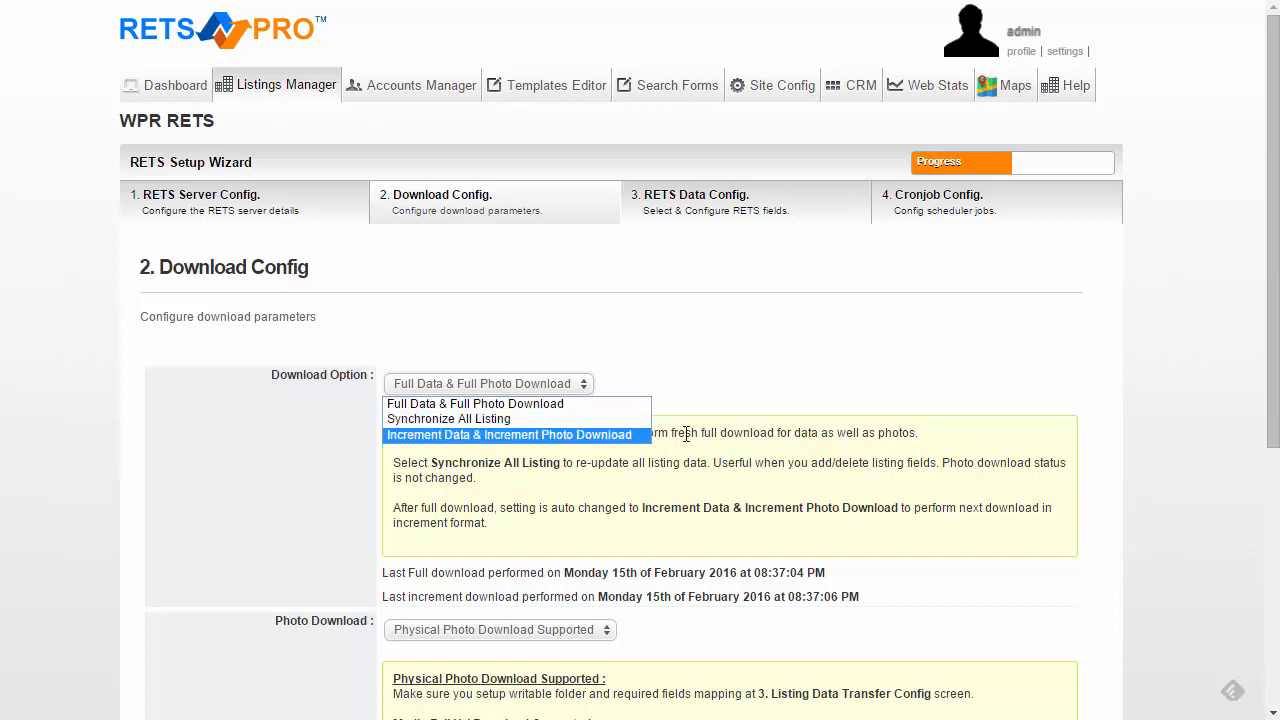
{"action": "left_click", "coordinate": [697, 436]}
Switch the download option to Increment Data & Increment Photo Download, and set it back to Full Data & Full Photo Download.
{"action": "left_click", "coordinate": [522, 388]}
{"action": "left_click", "coordinate": [518, 436]}
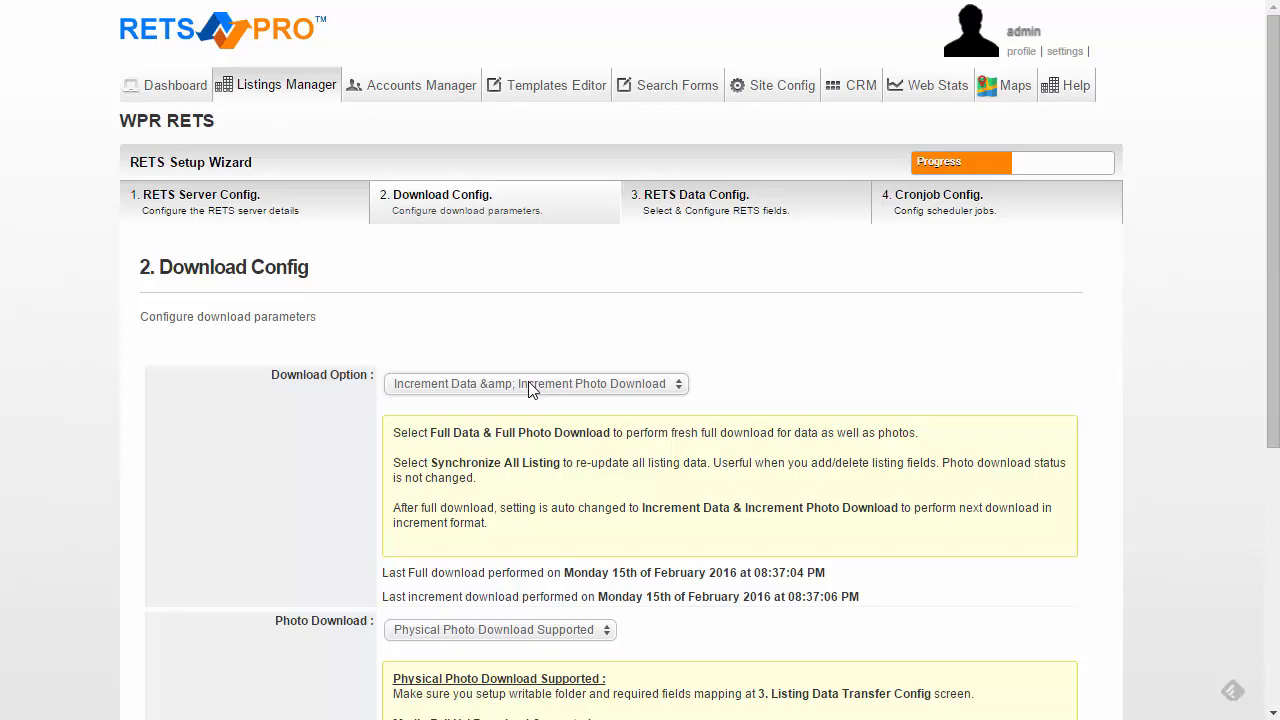
{"action": "scroll", "coordinate": [800, 386], "scroll_direction": "down", "scroll_amount": 3}
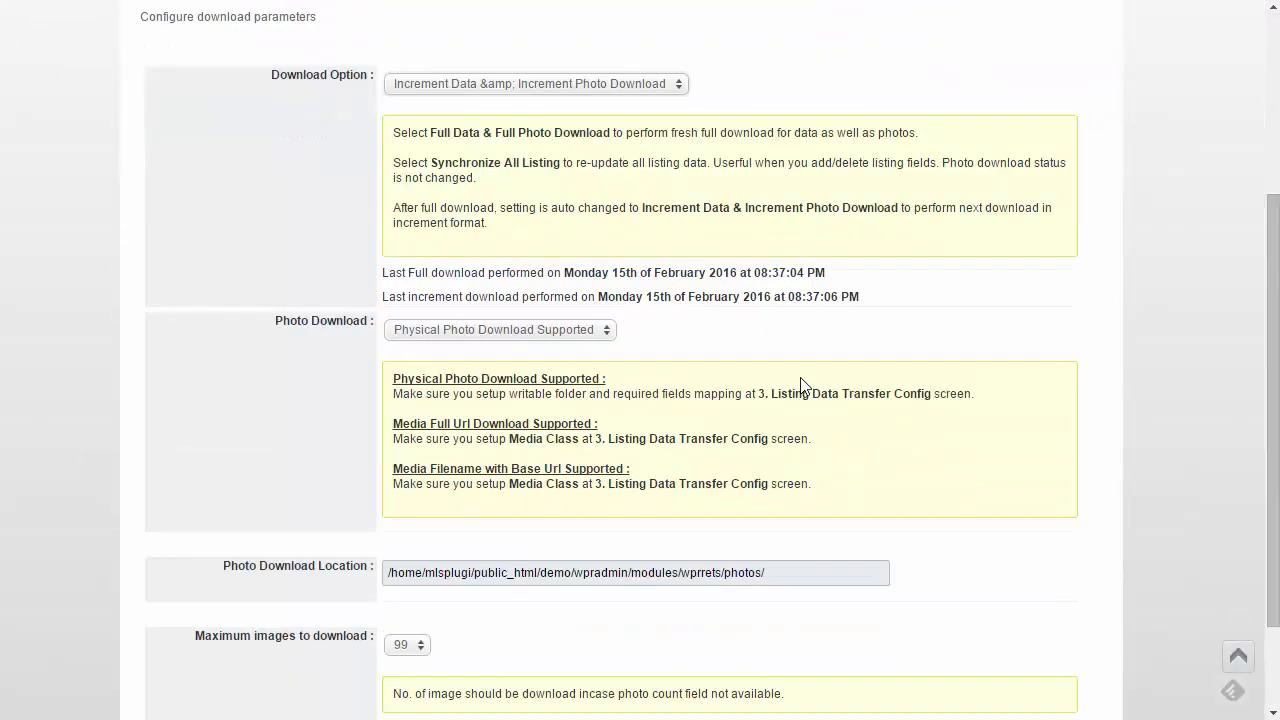
{"action": "scroll", "coordinate": [800, 380], "scroll_direction": "up", "scroll_amount": 3}
{"action": "left_click", "coordinate": [610, 380]}
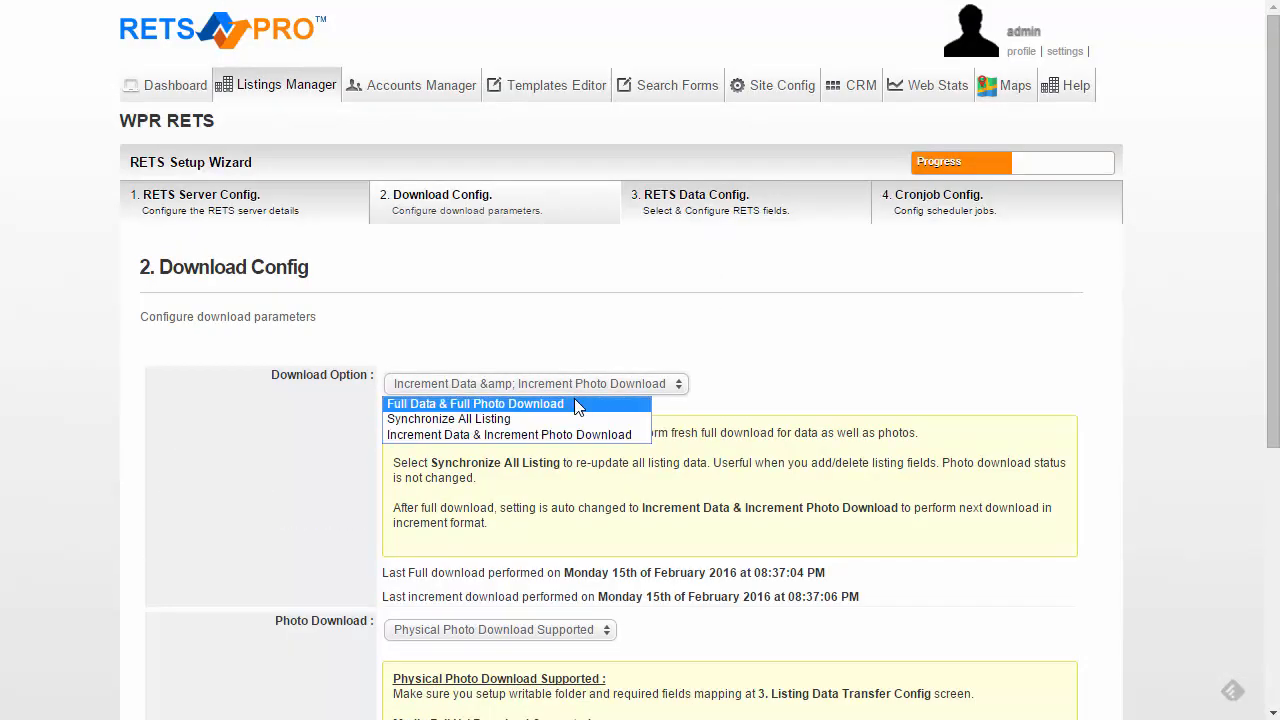
{"action": "left_click", "coordinate": [576, 404]}
Examine the Download Config settings and the available photo download choices, leaving Physical Photo Download Supported selected.
{"action": "scroll", "coordinate": [770, 395], "scroll_direction": "down", "scroll_amount": 5}
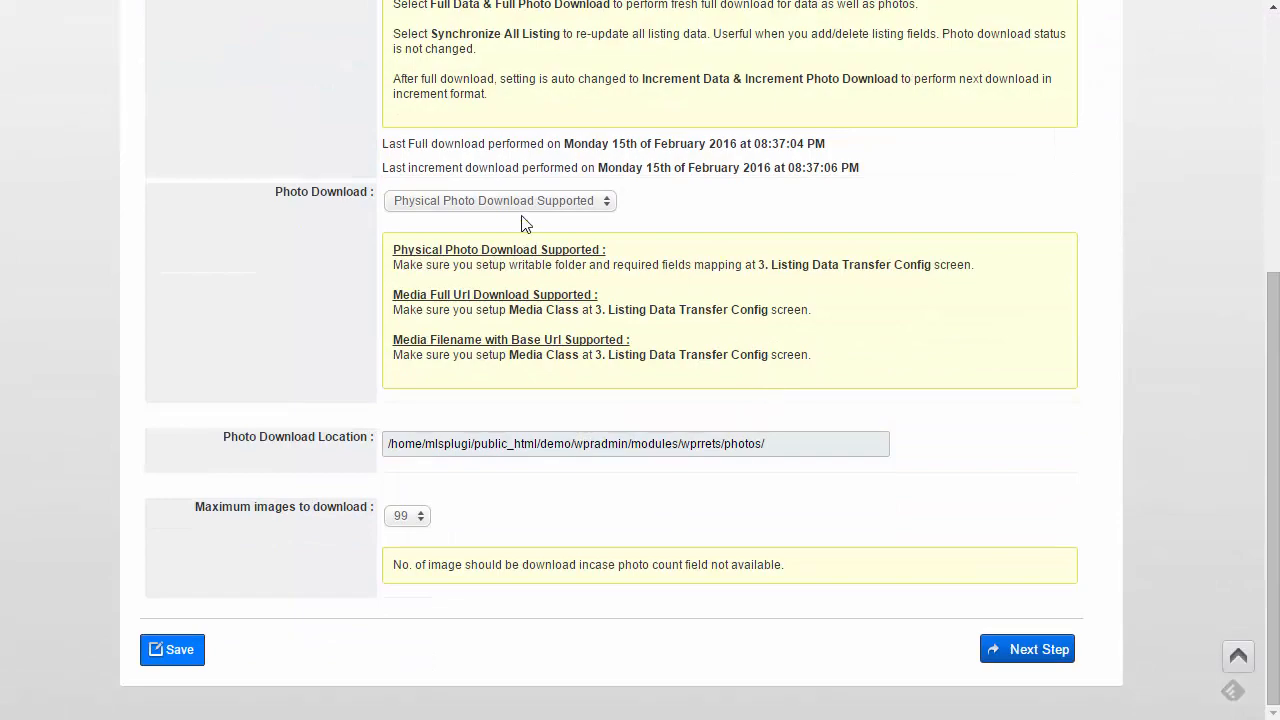
{"action": "scroll", "coordinate": [730, 255], "scroll_direction": "up", "scroll_amount": 3}
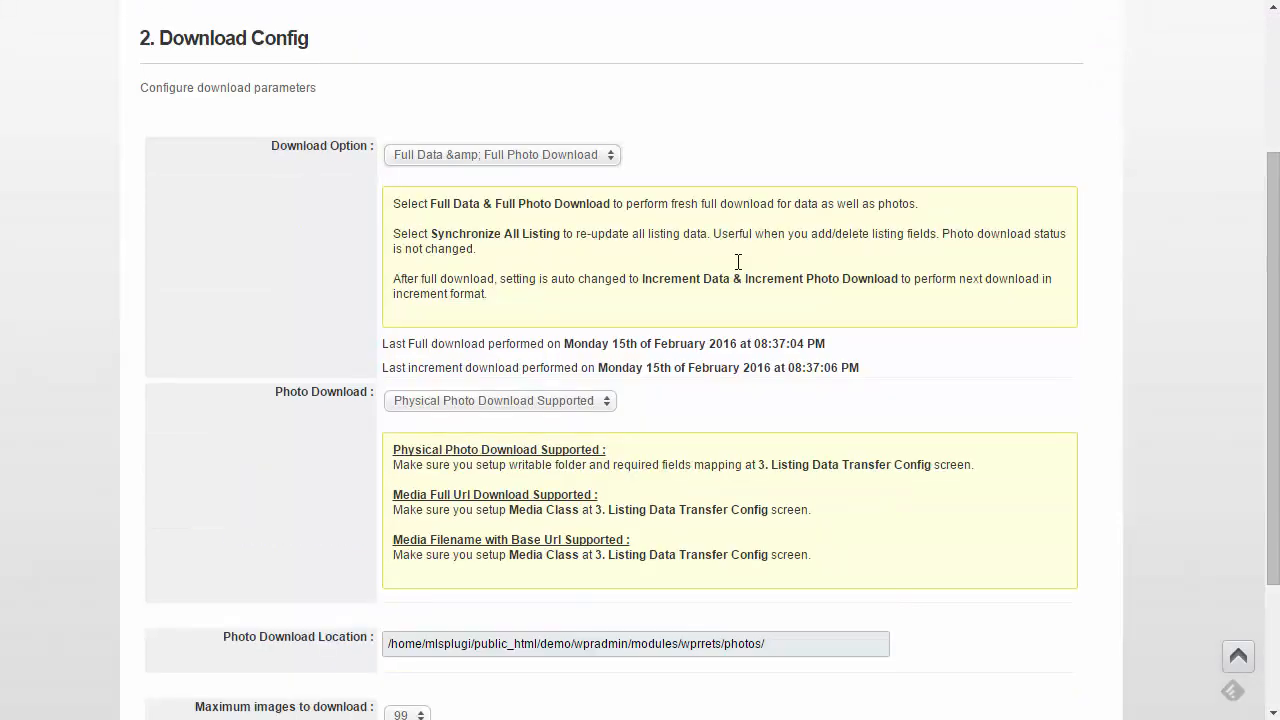
{"action": "scroll", "coordinate": [737, 270], "scroll_direction": "down", "scroll_amount": 3}
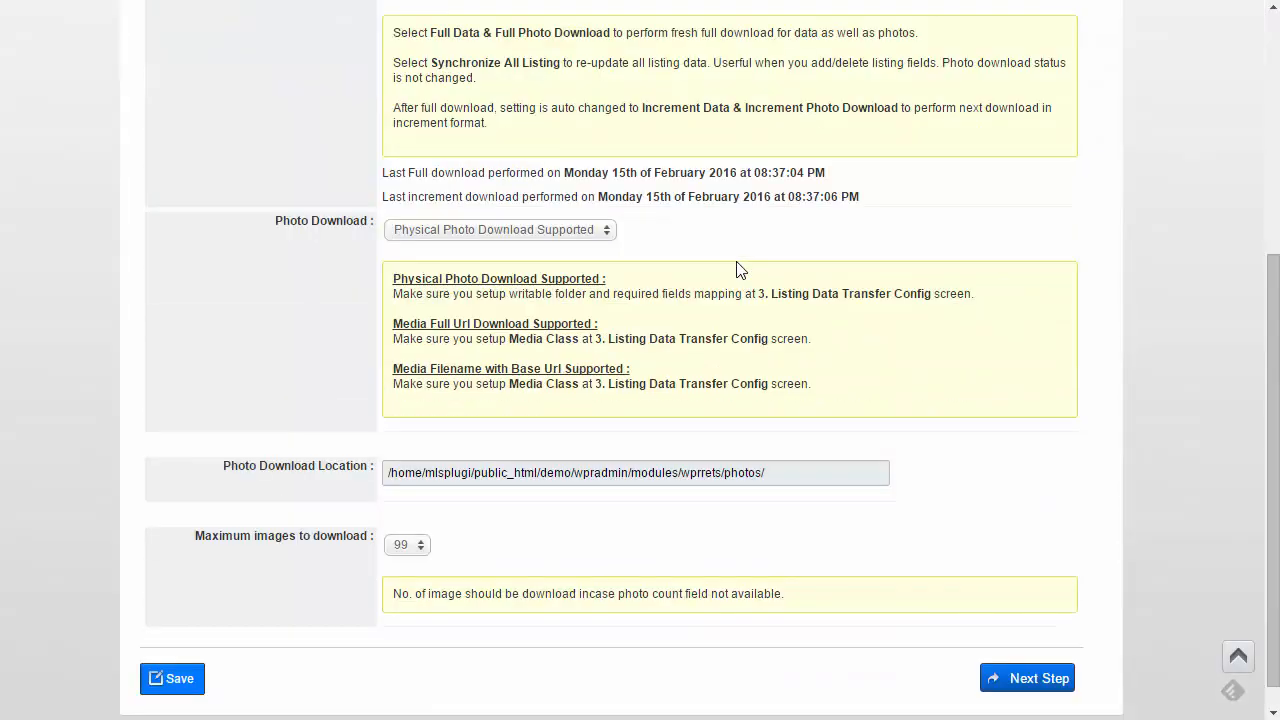
{"action": "left_click", "coordinate": [490, 232]}
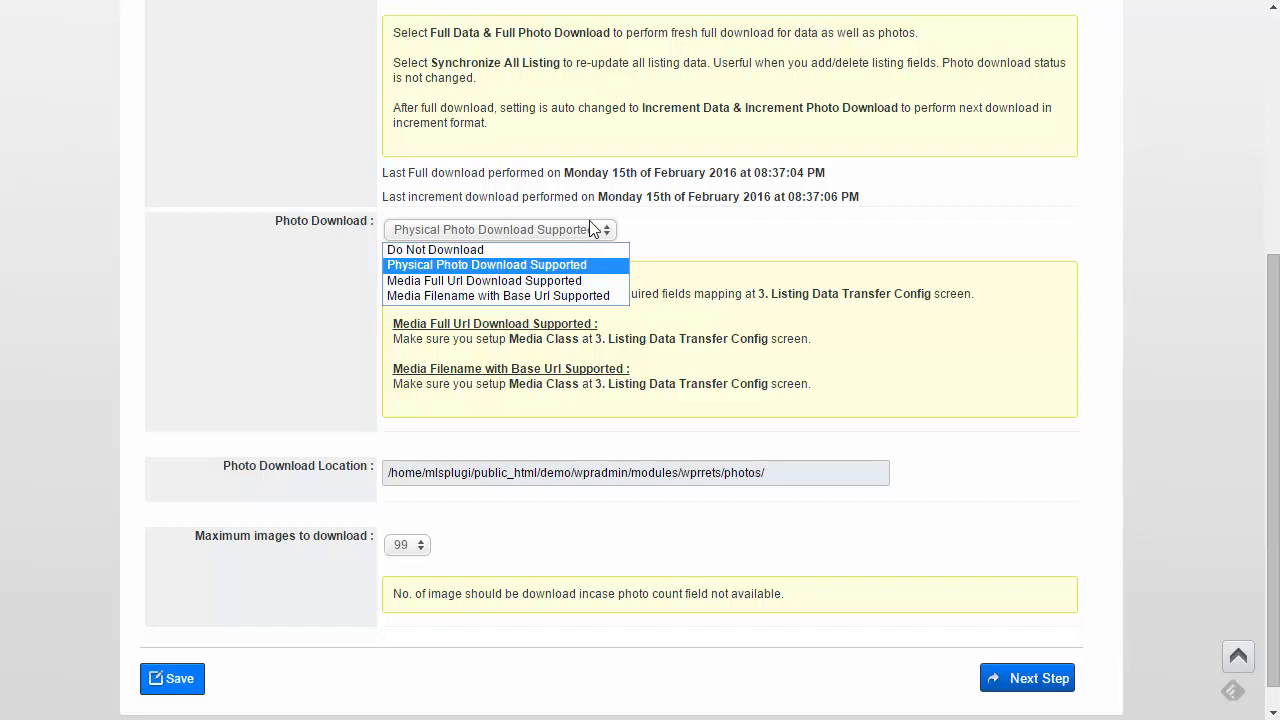
{"action": "left_click", "coordinate": [655, 237]}
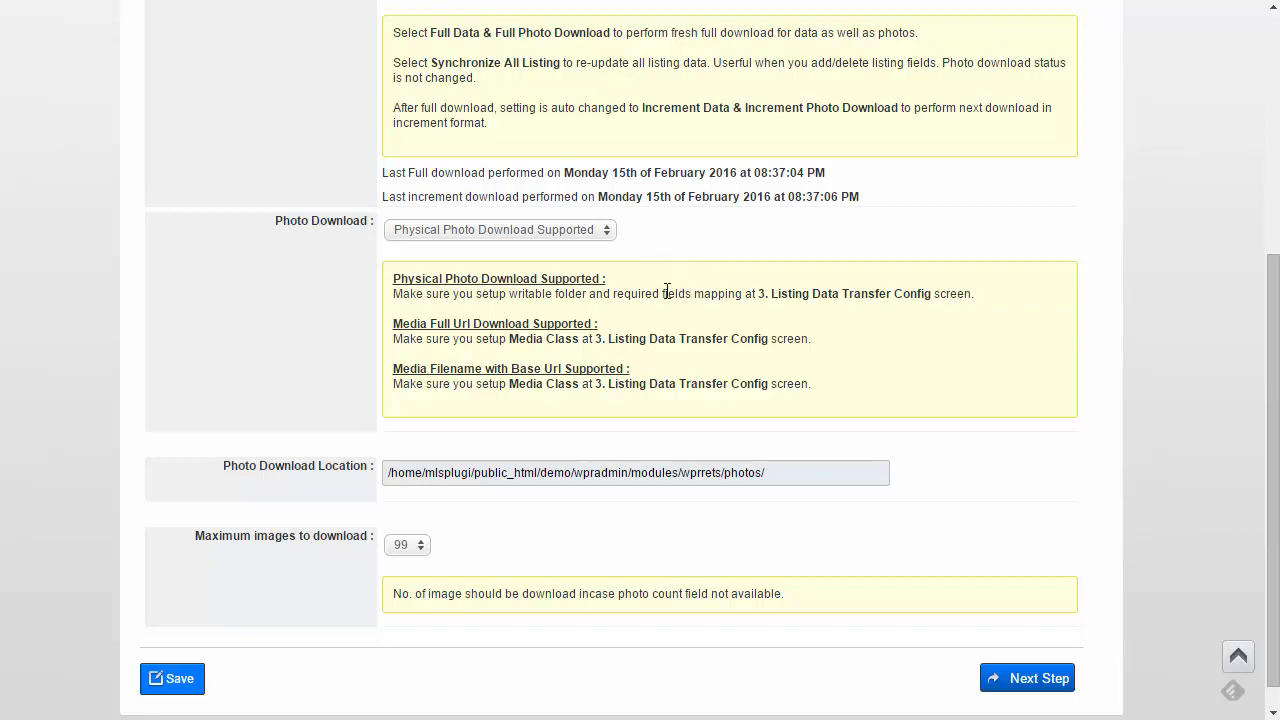
Switch photo download to Do Not Download to see its effect on the form, and restore Physical Photo Download Supported.
{"action": "left_click", "coordinate": [493, 235]}
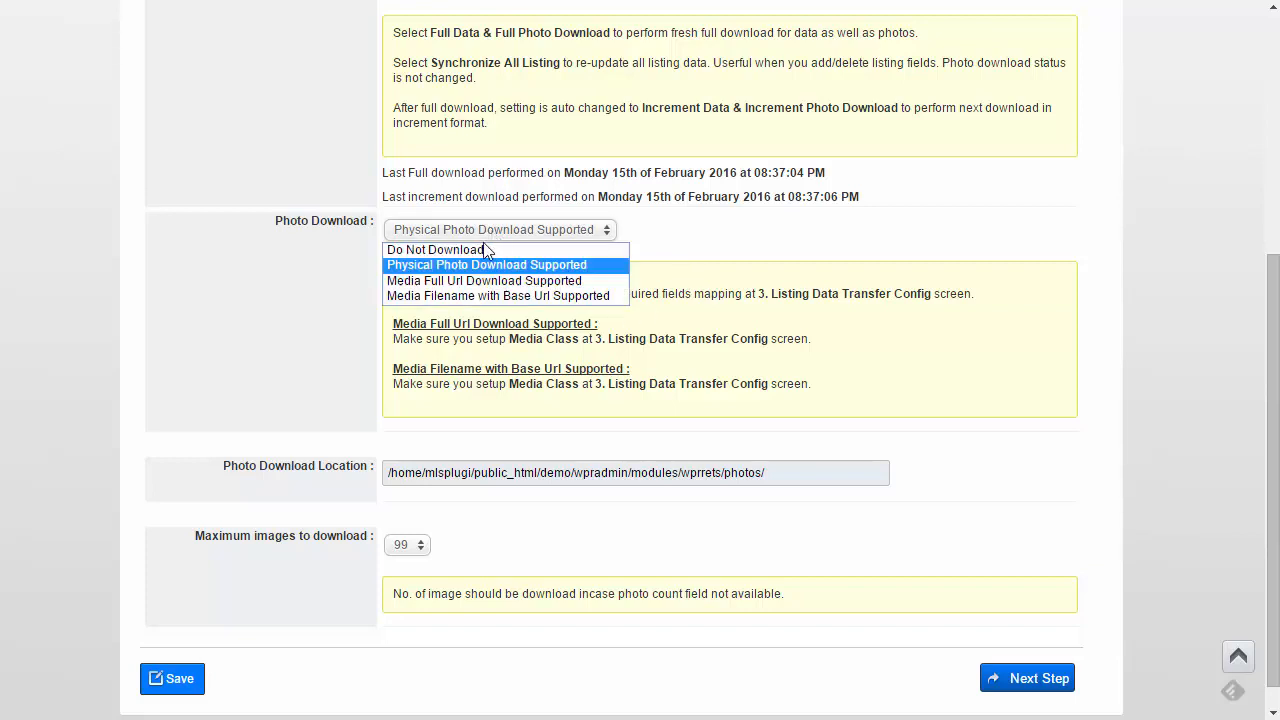
{"action": "left_click", "coordinate": [482, 250]}
{"action": "scroll", "coordinate": [477, 254], "scroll_direction": "up", "scroll_amount": 2}
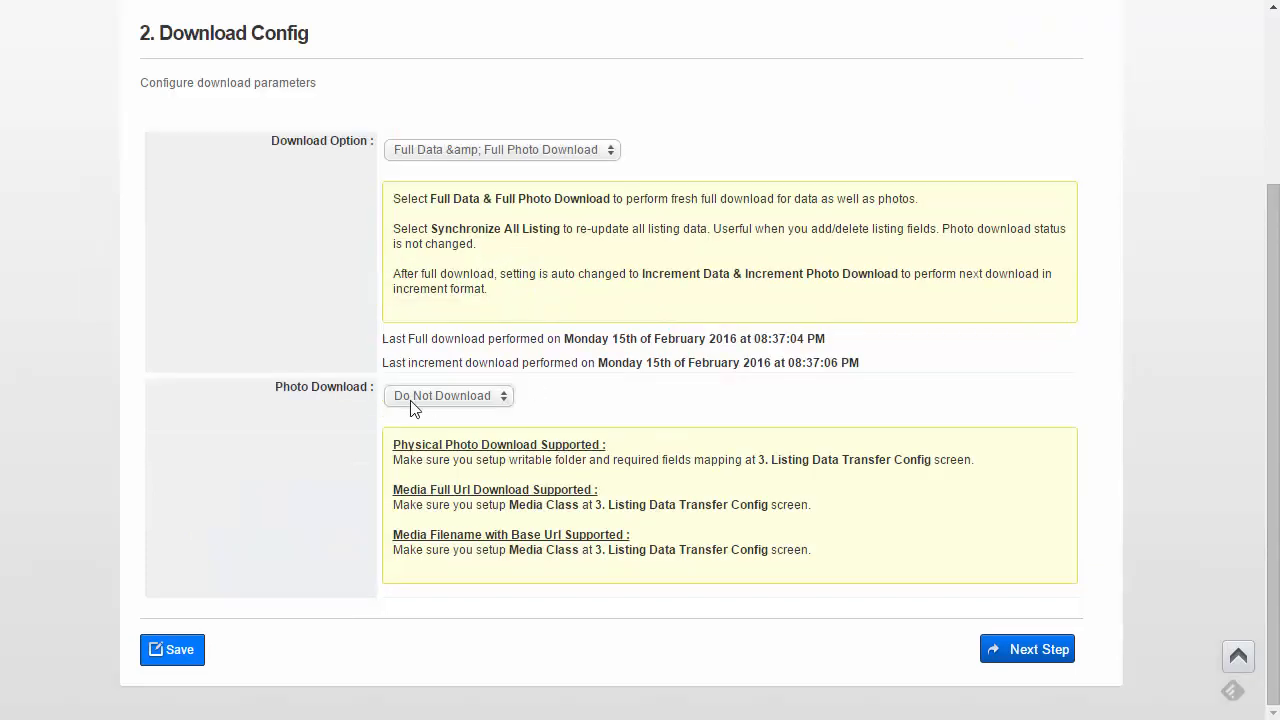
{"action": "left_click", "coordinate": [446, 398]}
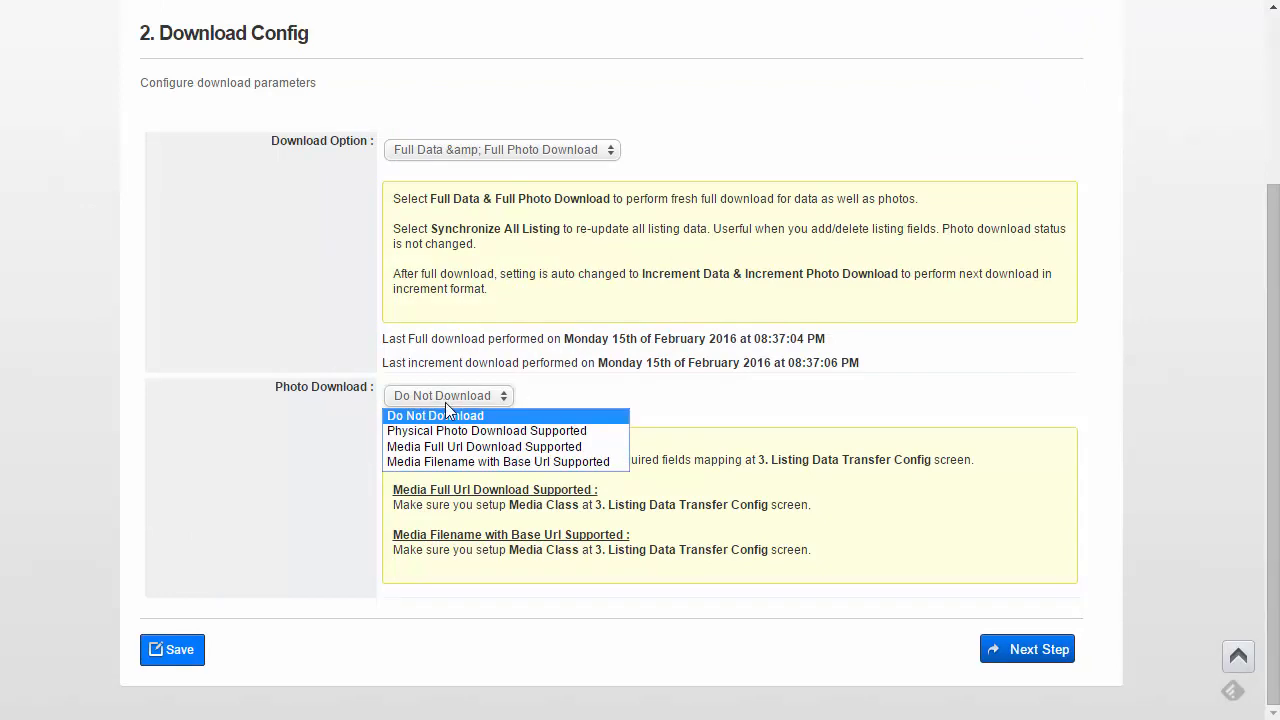
{"action": "left_click", "coordinate": [465, 431]}
Examine the Media Full Url and Media Filename with Base Url photo options, keeping Physical Photo Download Supported.
{"action": "scroll", "coordinate": [465, 437], "scroll_direction": "down", "scroll_amount": 2}
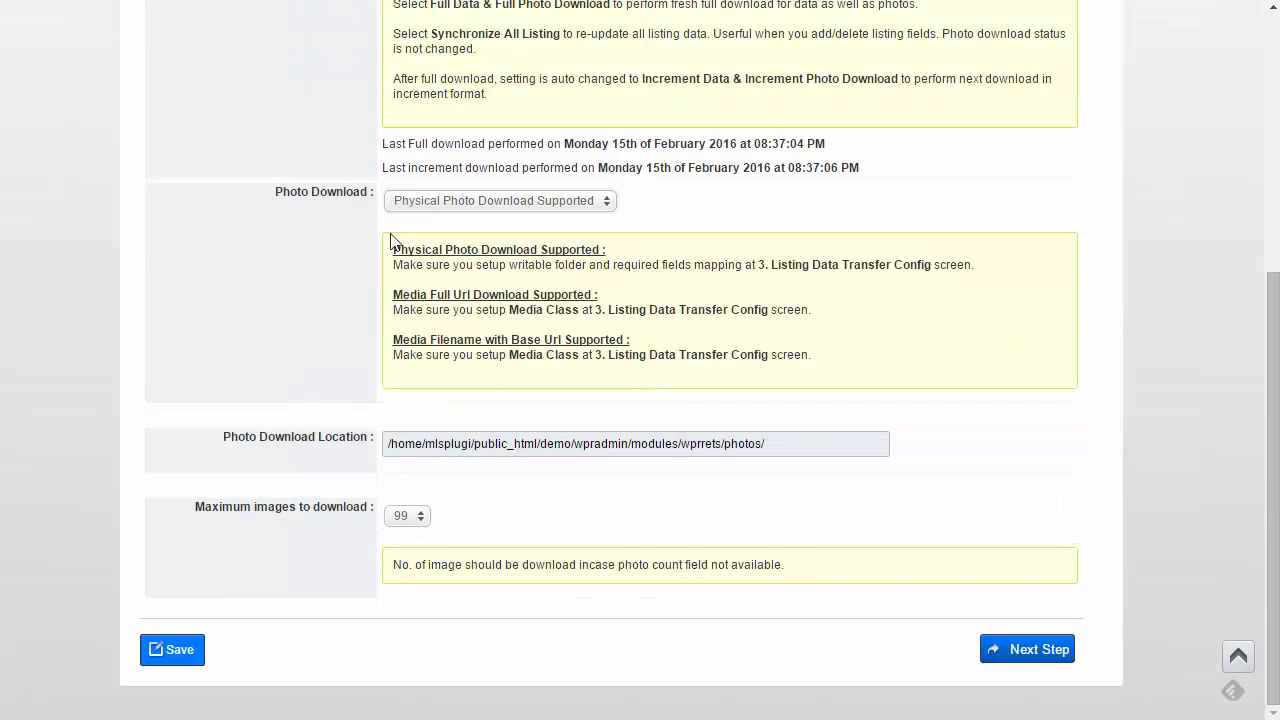
{"action": "left_click", "coordinate": [467, 202]}
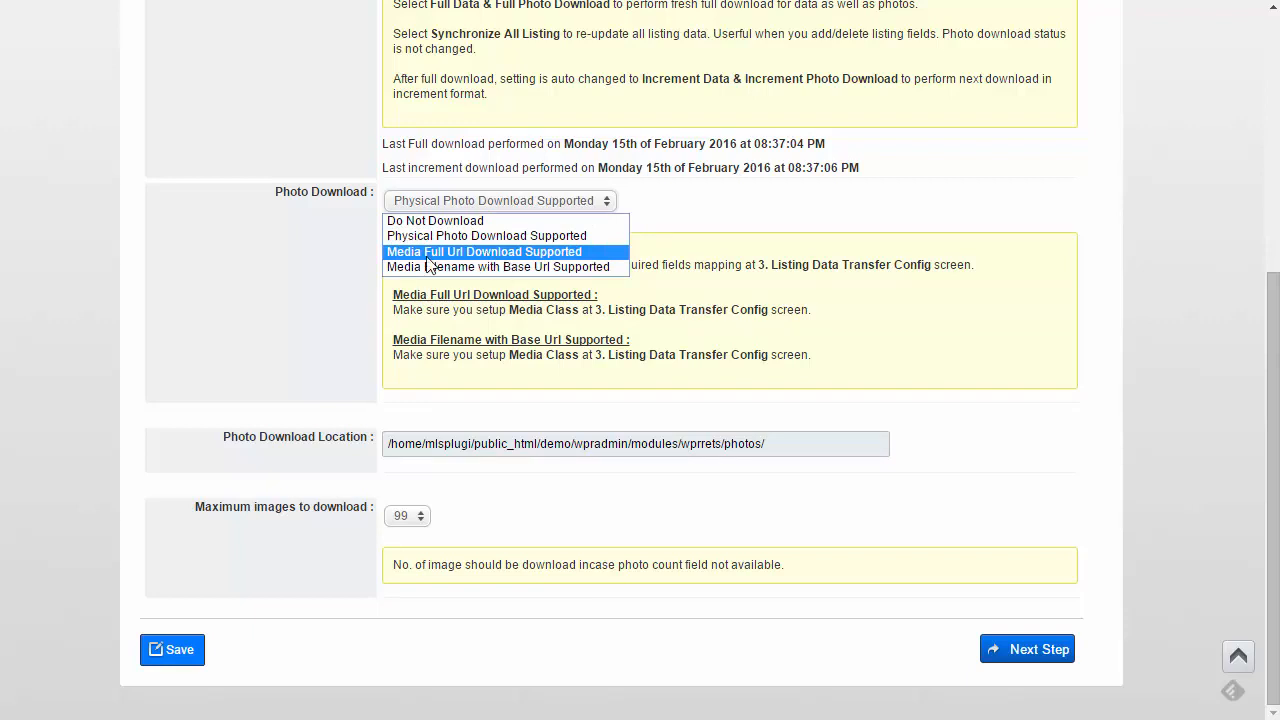
{"action": "left_click", "coordinate": [563, 238]}
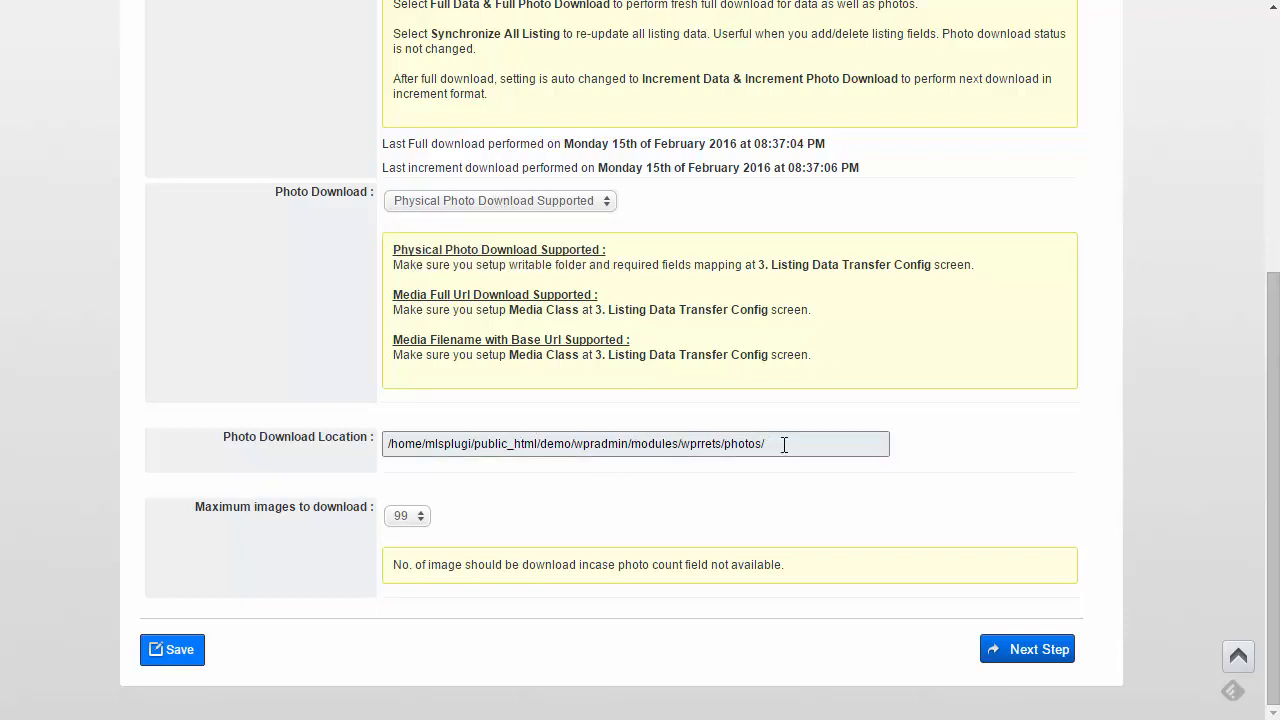
Examine the Photo Download Location path and the choices for maximum images to download, keeping 99.
{"action": "left_click_drag", "start_coordinate": [782, 444], "coordinate": [427, 431]}
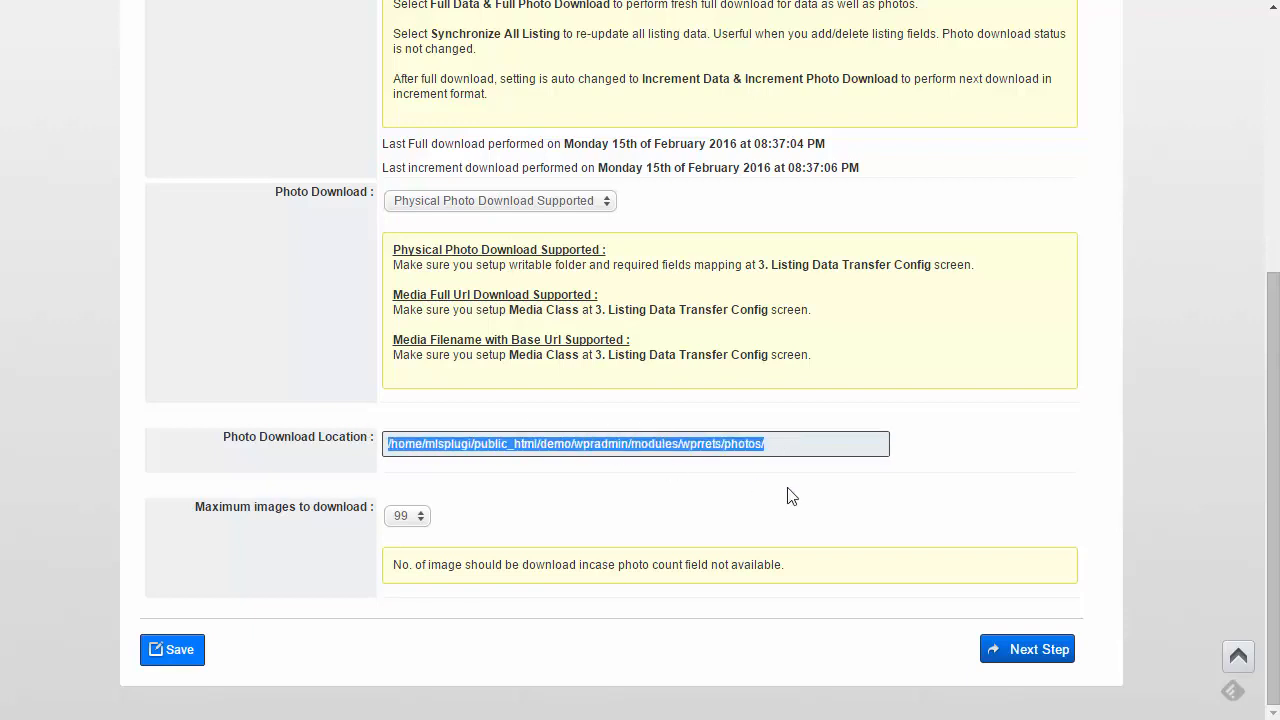
{"action": "left_click", "coordinate": [791, 447]}
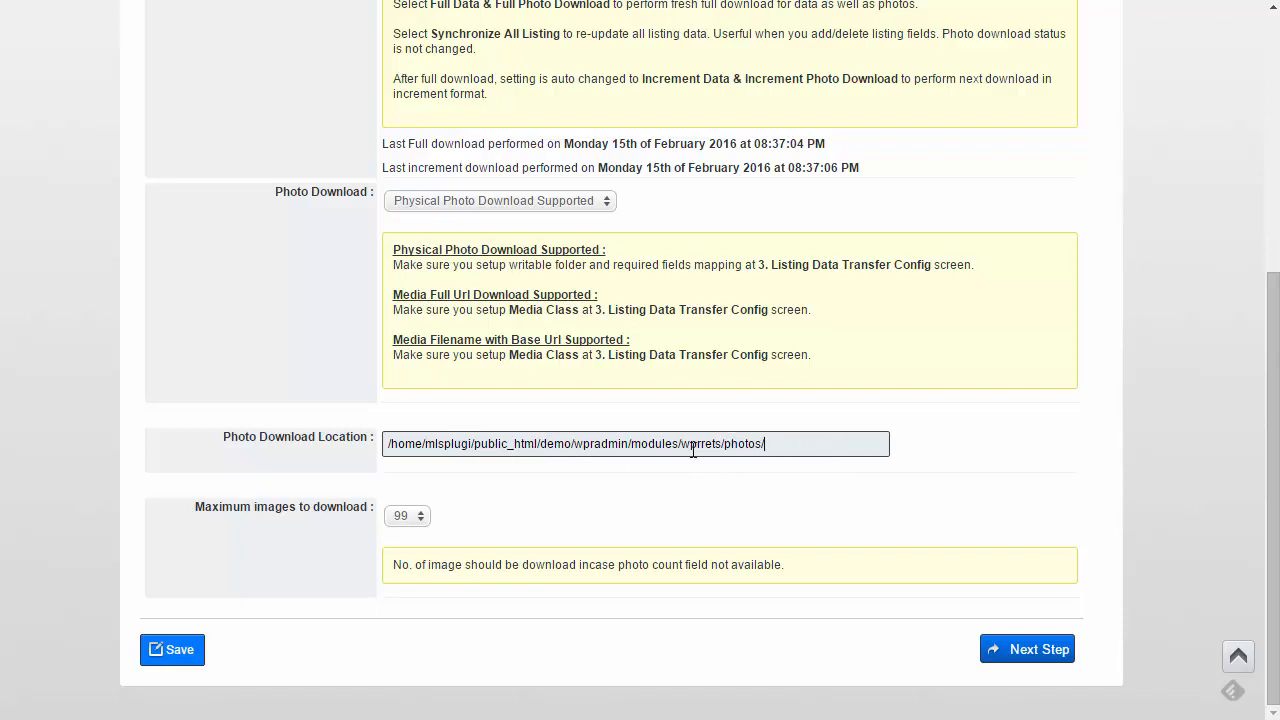
{"action": "left_click", "coordinate": [403, 522]}
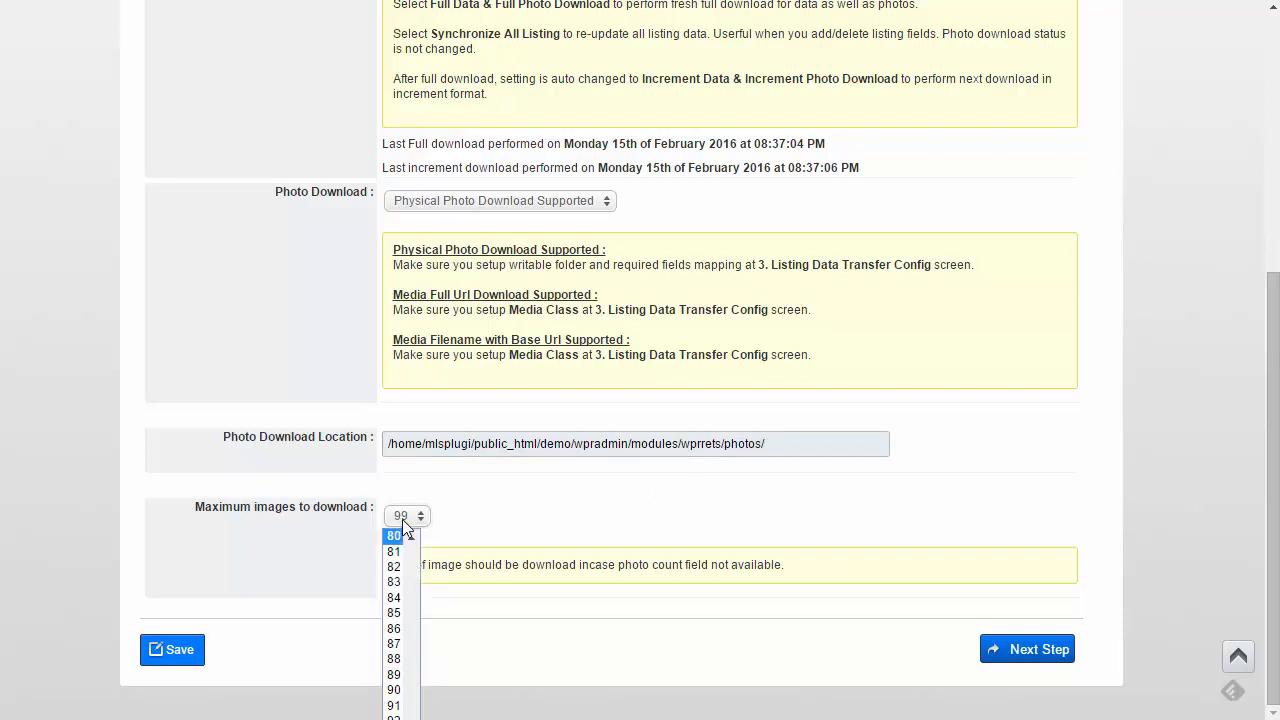
{"action": "left_click", "coordinate": [478, 522]}
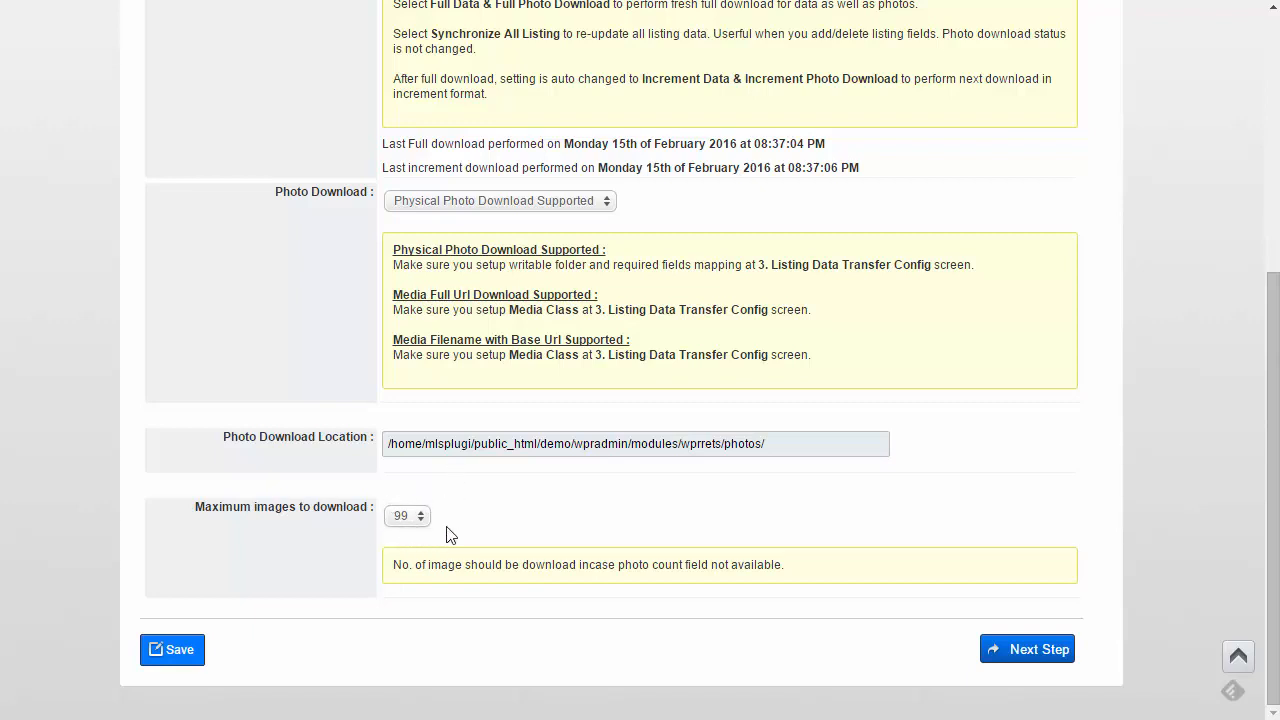
Save the download configuration and continue to the Listing Data Transfer Config step of the wizard.
{"action": "left_click", "coordinate": [192, 658]}
{"action": "left_click", "coordinate": [176, 648]}
{"action": "left_click", "coordinate": [1040, 650]}
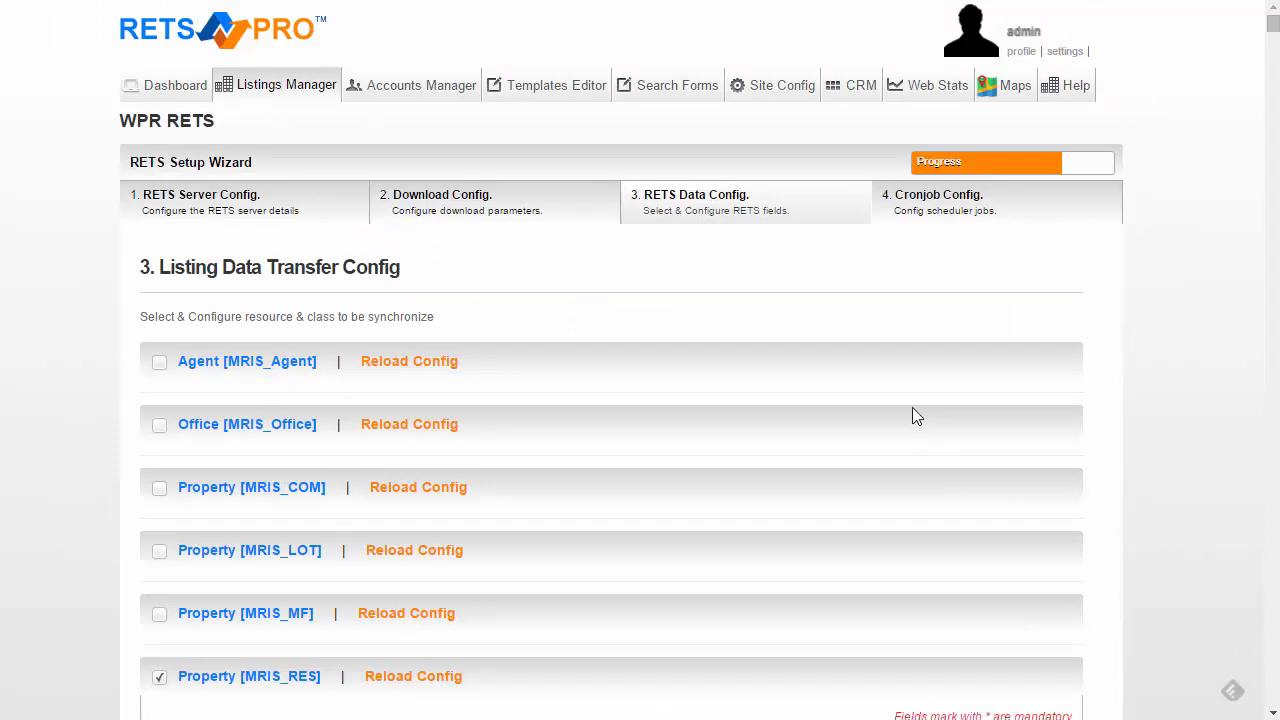
Review the listed resources and classes, and deselect the Property [MRIS_RES] class to collapse its settings.
{"action": "scroll", "coordinate": [912, 407], "scroll_direction": "down", "scroll_amount": 1}
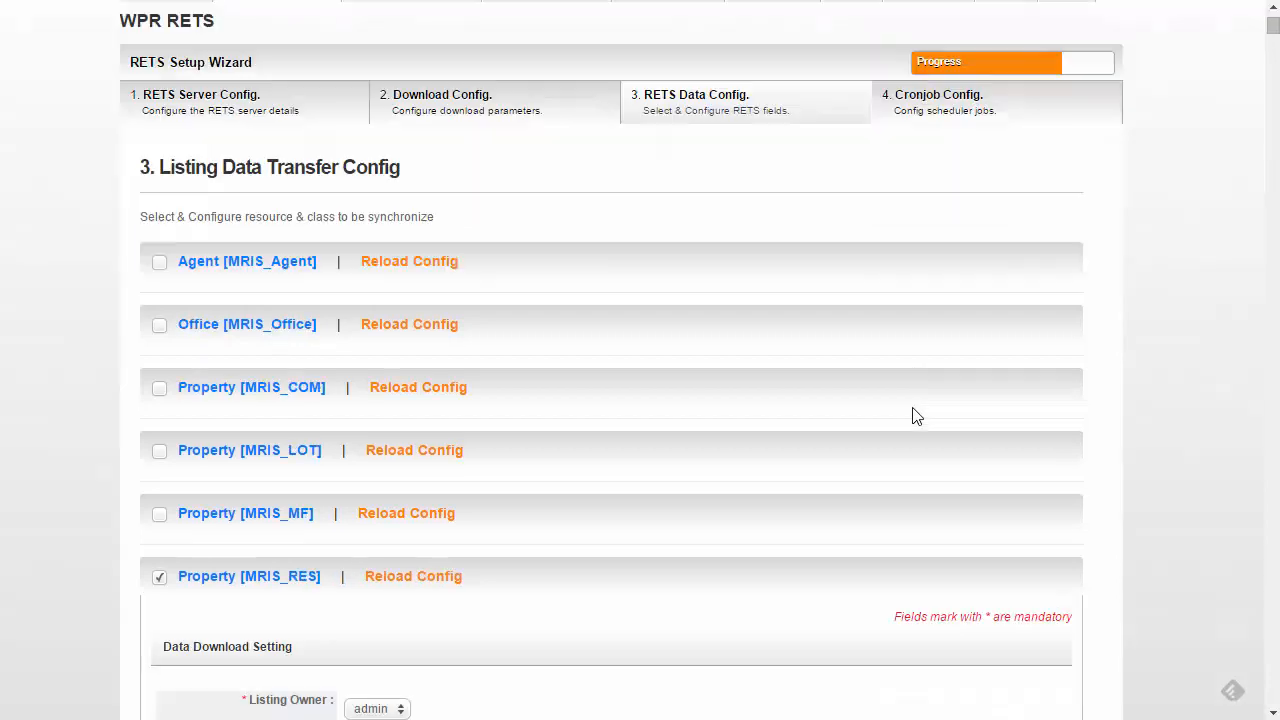
{"action": "scroll", "coordinate": [915, 416], "scroll_direction": "down", "scroll_amount": 1}
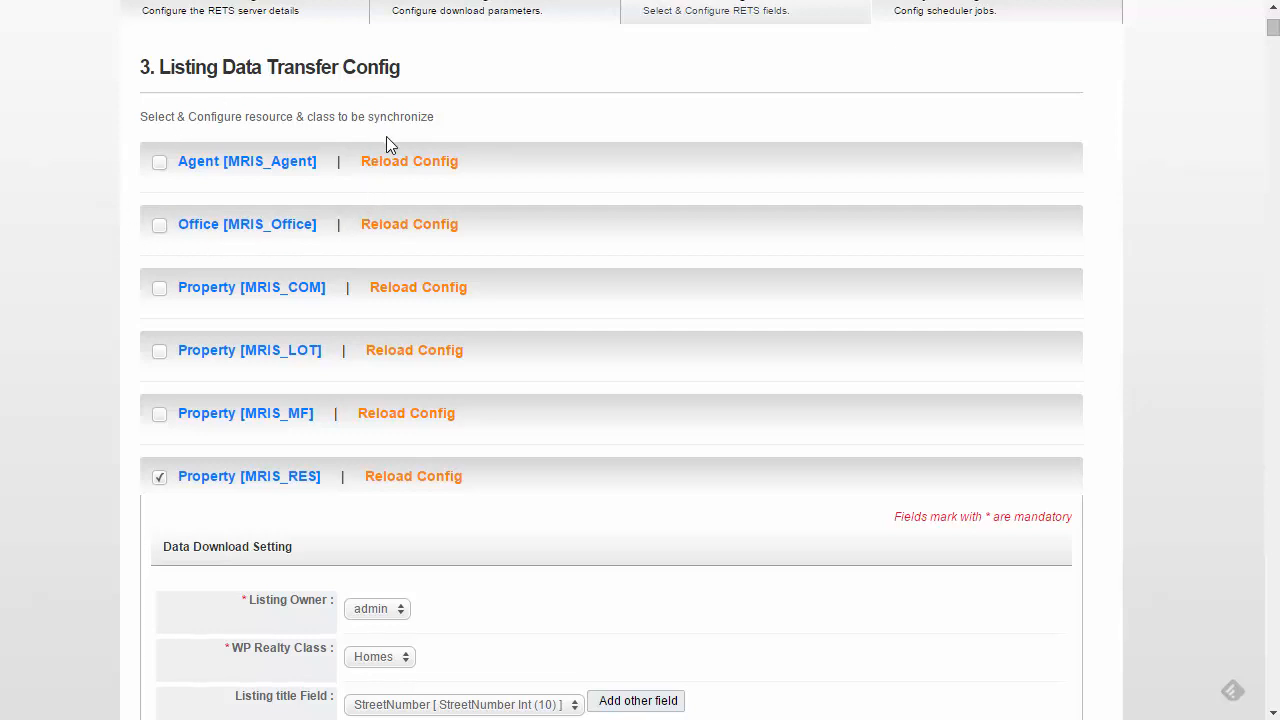
{"action": "scroll", "coordinate": [420, 202], "scroll_direction": "down", "scroll_amount": 2}
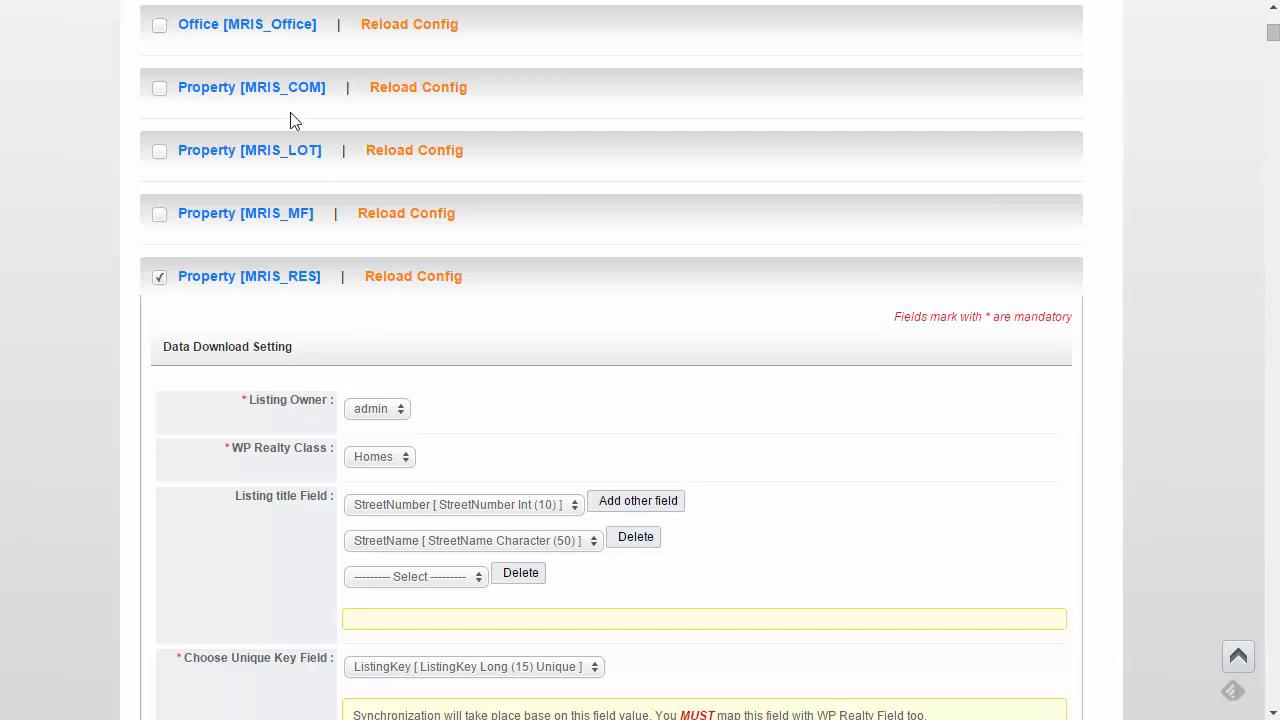
{"action": "left_click", "coordinate": [160, 279]}
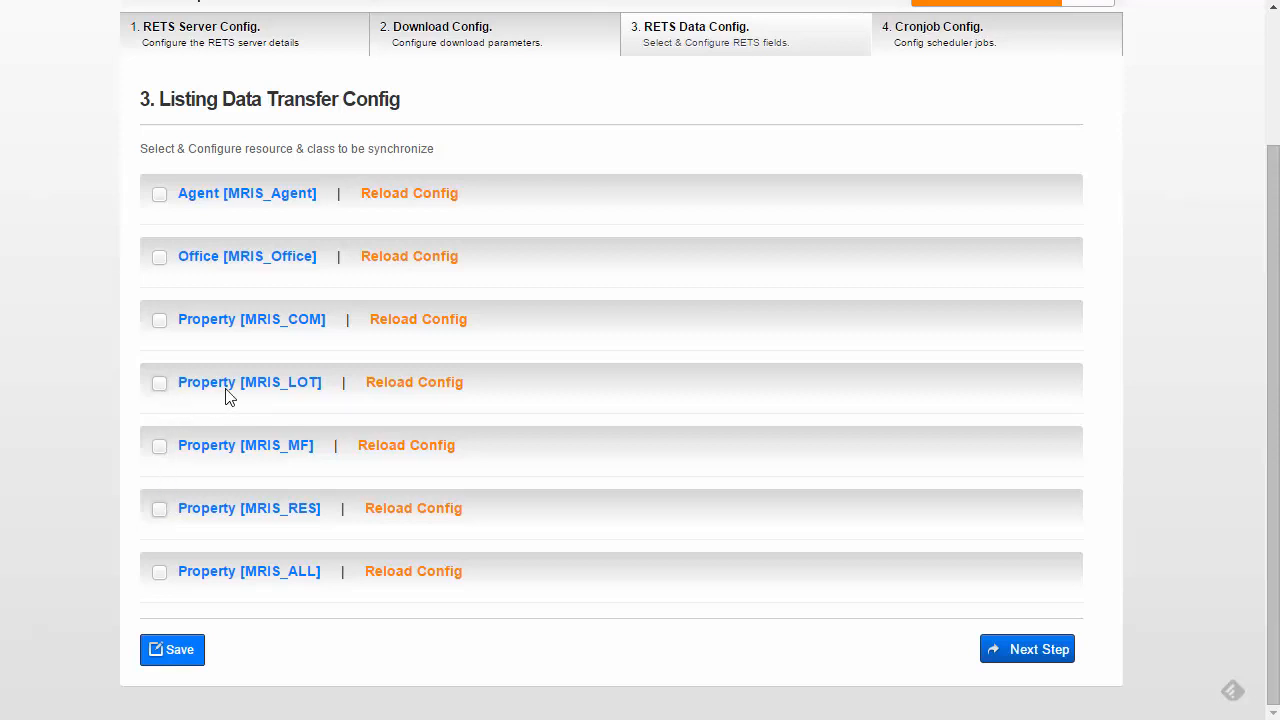
{"action": "scroll", "coordinate": [1268, 130], "scroll_direction": "up", "scroll_amount": 2}
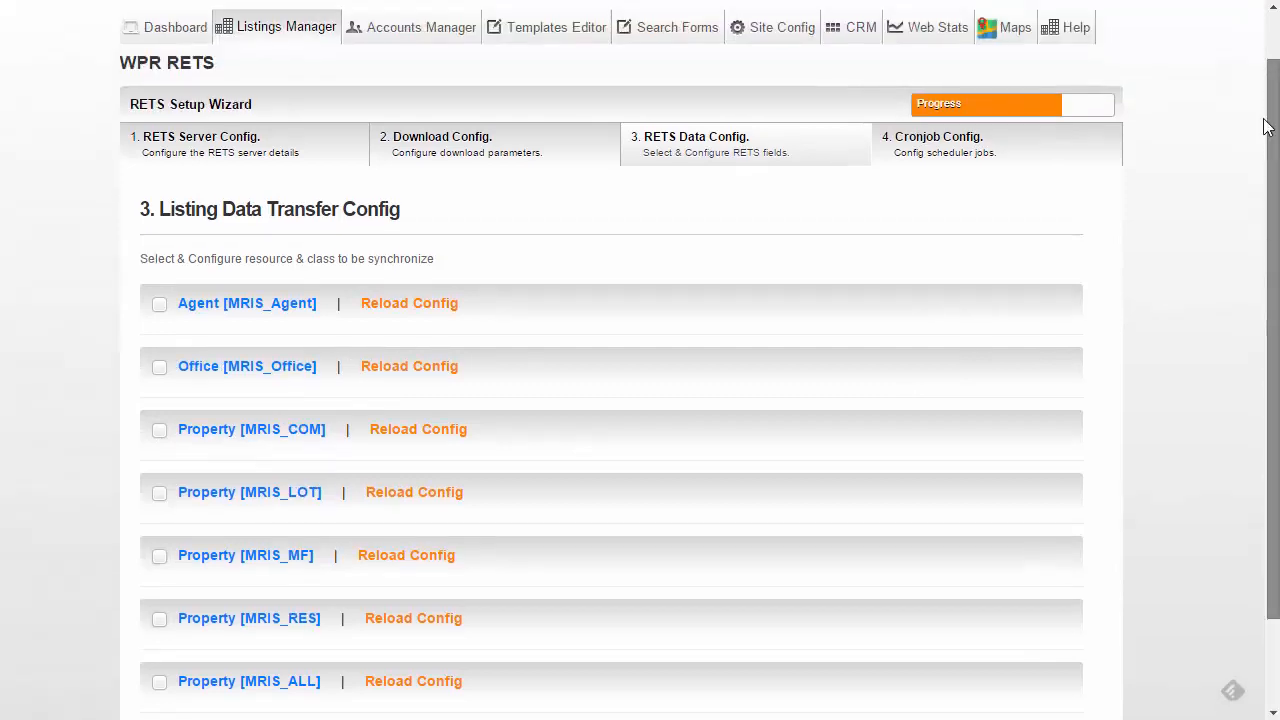
{"action": "left_click_drag", "start_coordinate": [1264, 119], "coordinate": [1259, 226]}
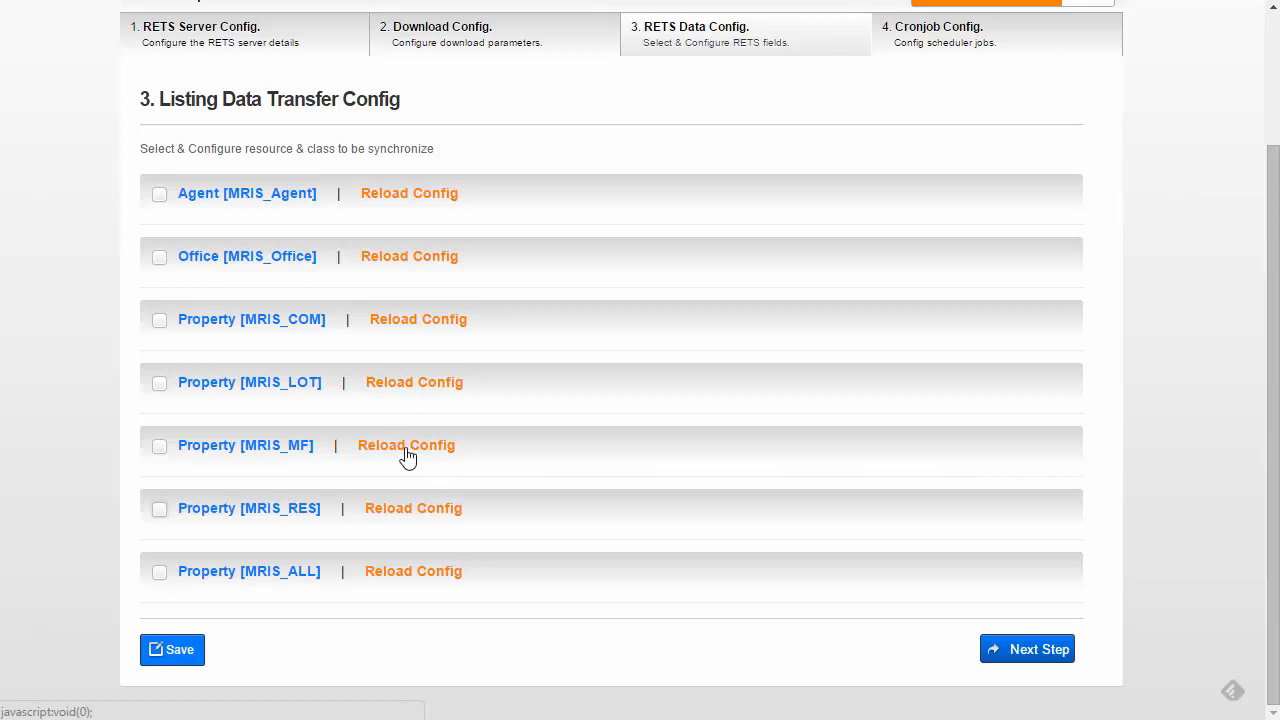
Enable the Property [MRIS_MF] class and look through its download settings and field mapping list.
{"action": "left_click", "coordinate": [160, 447]}
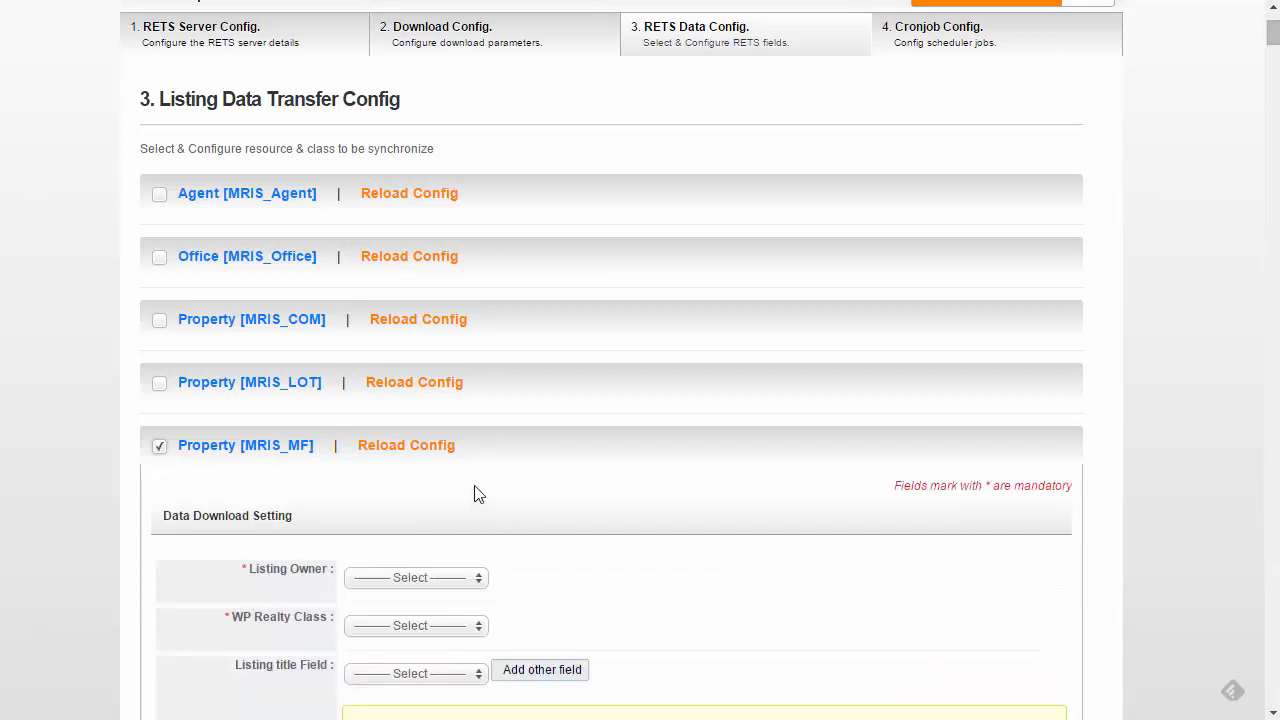
{"action": "scroll", "coordinate": [478, 492], "scroll_direction": "down", "scroll_amount": 10}
{"action": "scroll", "coordinate": [478, 492], "scroll_direction": "down", "scroll_amount": 20}
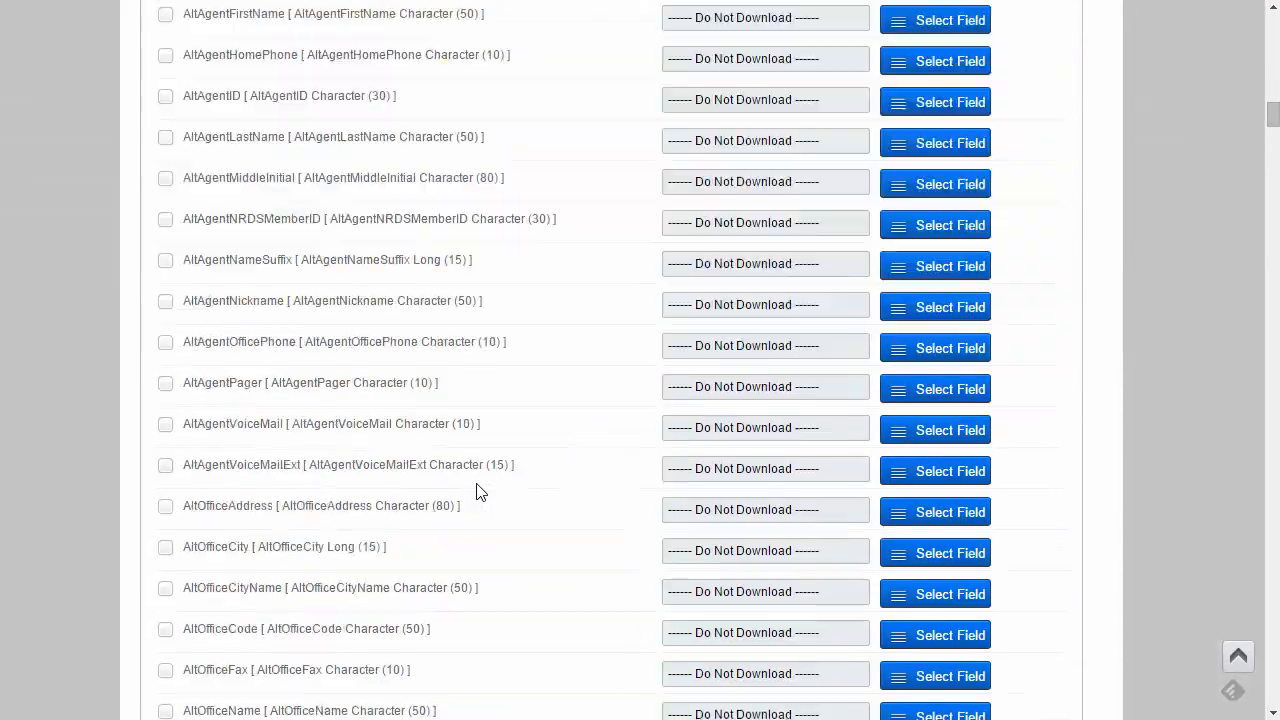
{"action": "scroll", "coordinate": [477, 492], "scroll_direction": "down", "scroll_amount": 20}
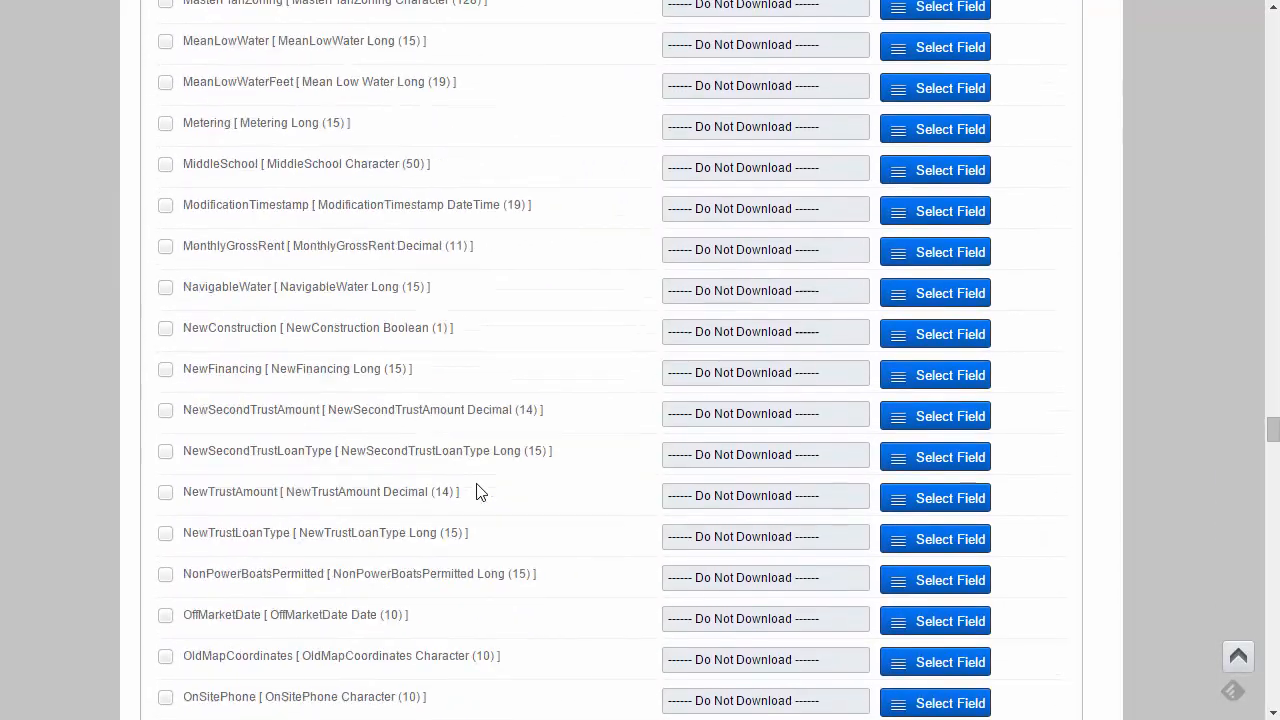
{"action": "scroll", "coordinate": [477, 492], "scroll_direction": "down", "scroll_amount": 10}
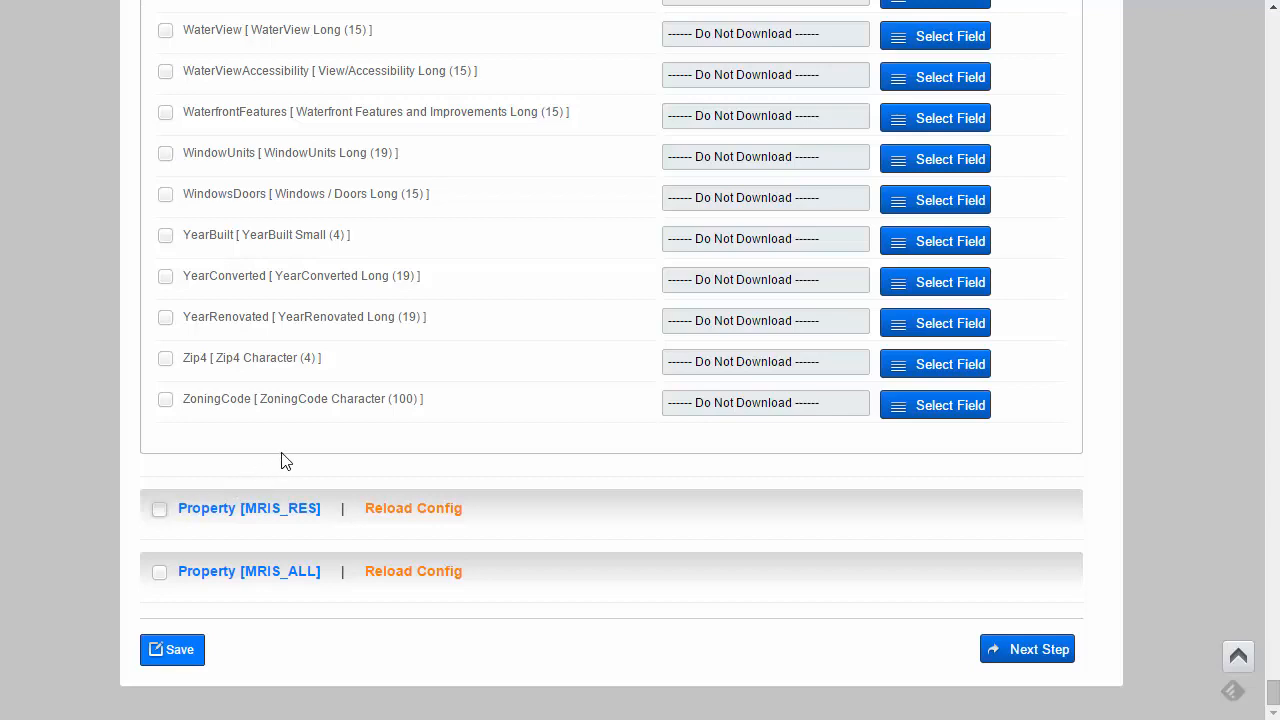
Select the Property [MRIS_RES] class again and deselect Property [MRIS_MF].
{"action": "left_click", "coordinate": [246, 488]}
{"action": "scroll", "coordinate": [246, 486], "scroll_direction": "up", "scroll_amount": 20}
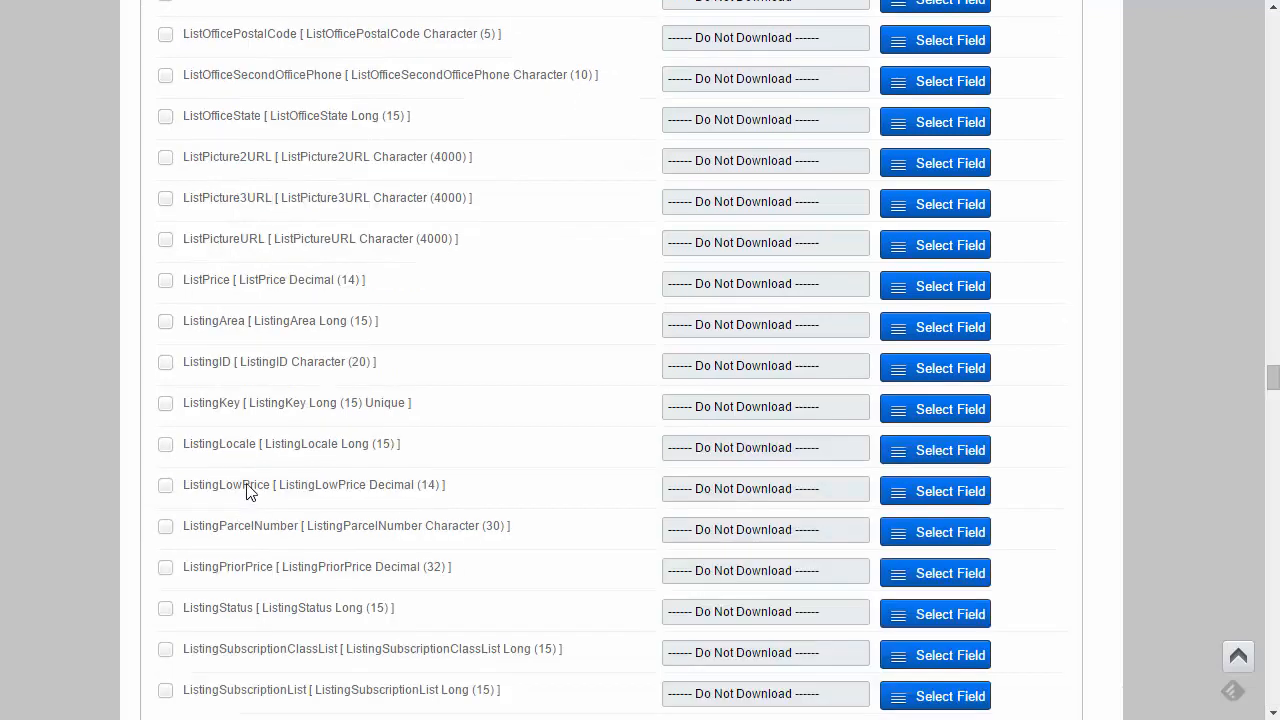
{"action": "scroll", "coordinate": [246, 486], "scroll_direction": "up", "scroll_amount": 20}
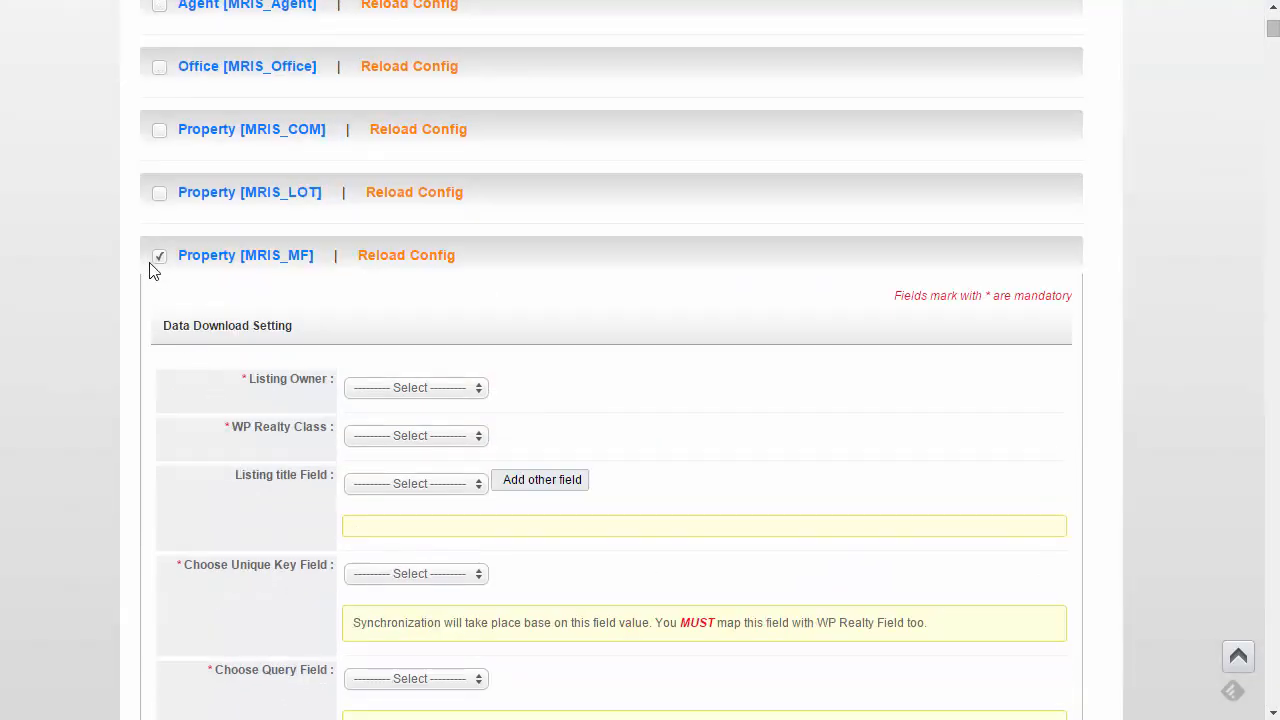
{"action": "left_click", "coordinate": [160, 257]}
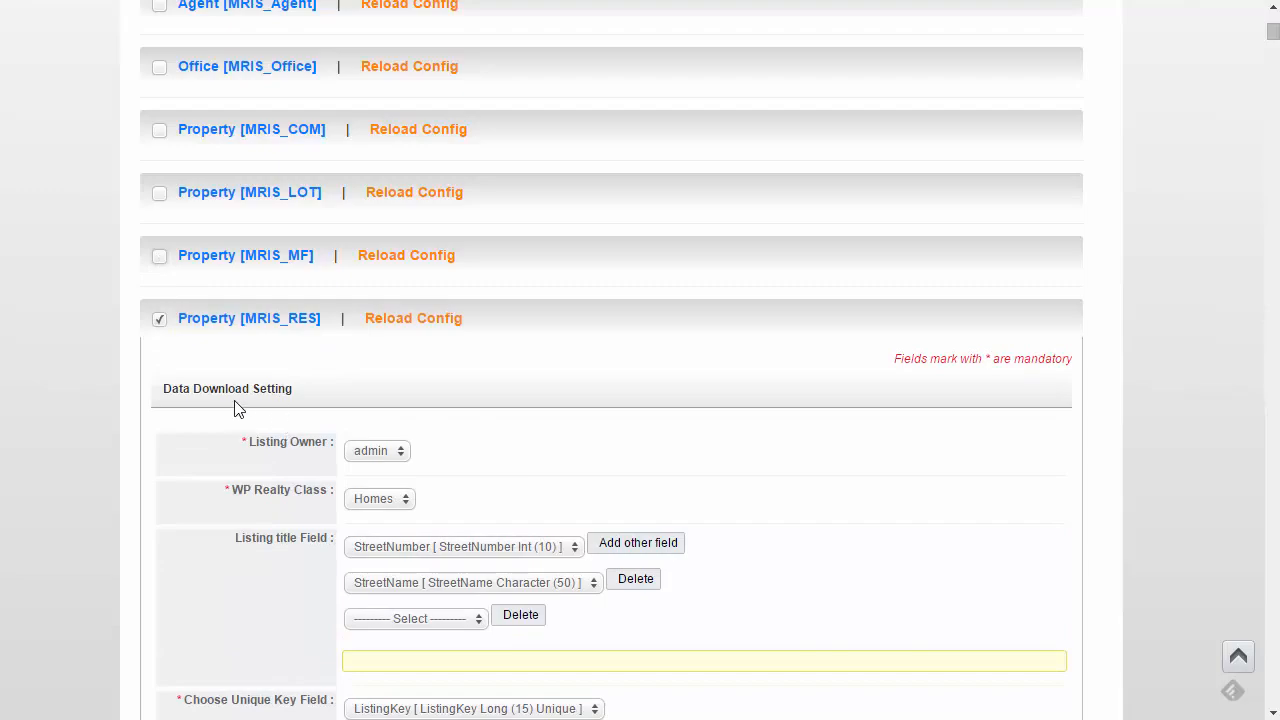
Examine the download settings and field mapping of Property [MRIS_RES], and compare them with the Property [MRIS_MF] form, leaving MRIS_MF disabled.
{"action": "scroll", "coordinate": [270, 404], "scroll_direction": "down", "scroll_amount": 2}
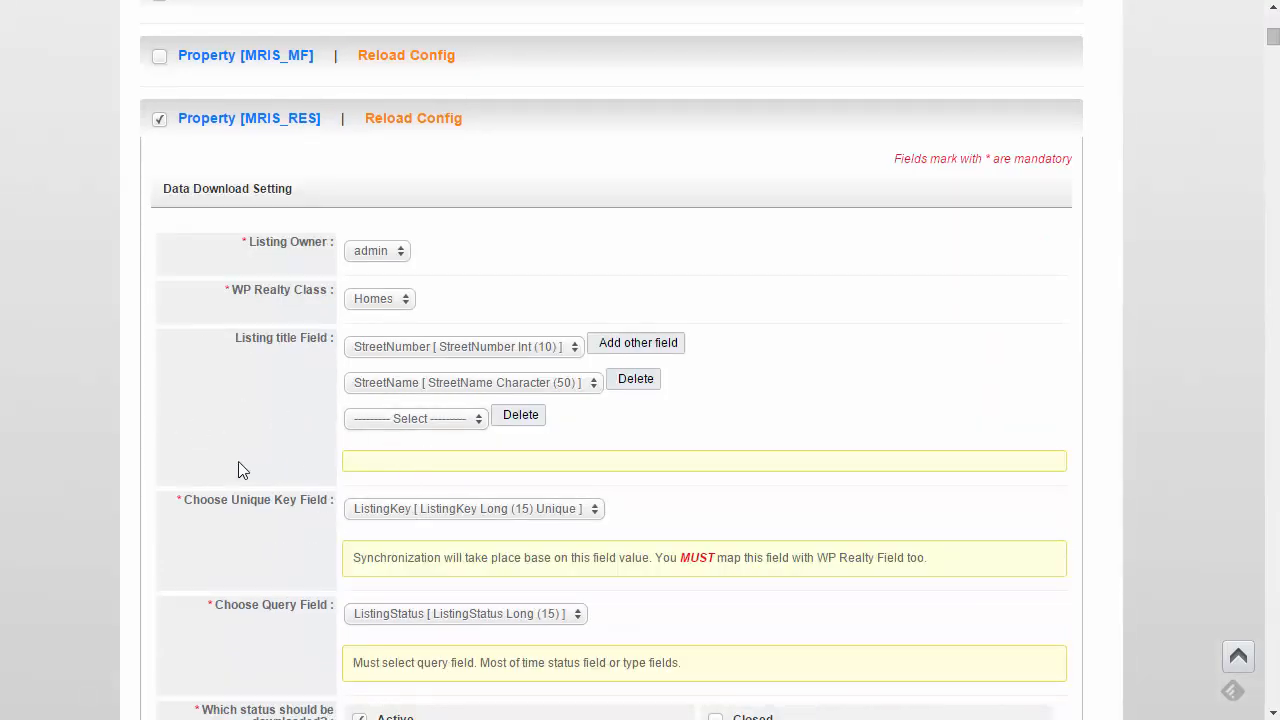
{"action": "scroll", "coordinate": [243, 466], "scroll_direction": "down", "scroll_amount": 15}
{"action": "scroll", "coordinate": [153, 489], "scroll_direction": "down", "scroll_amount": 20}
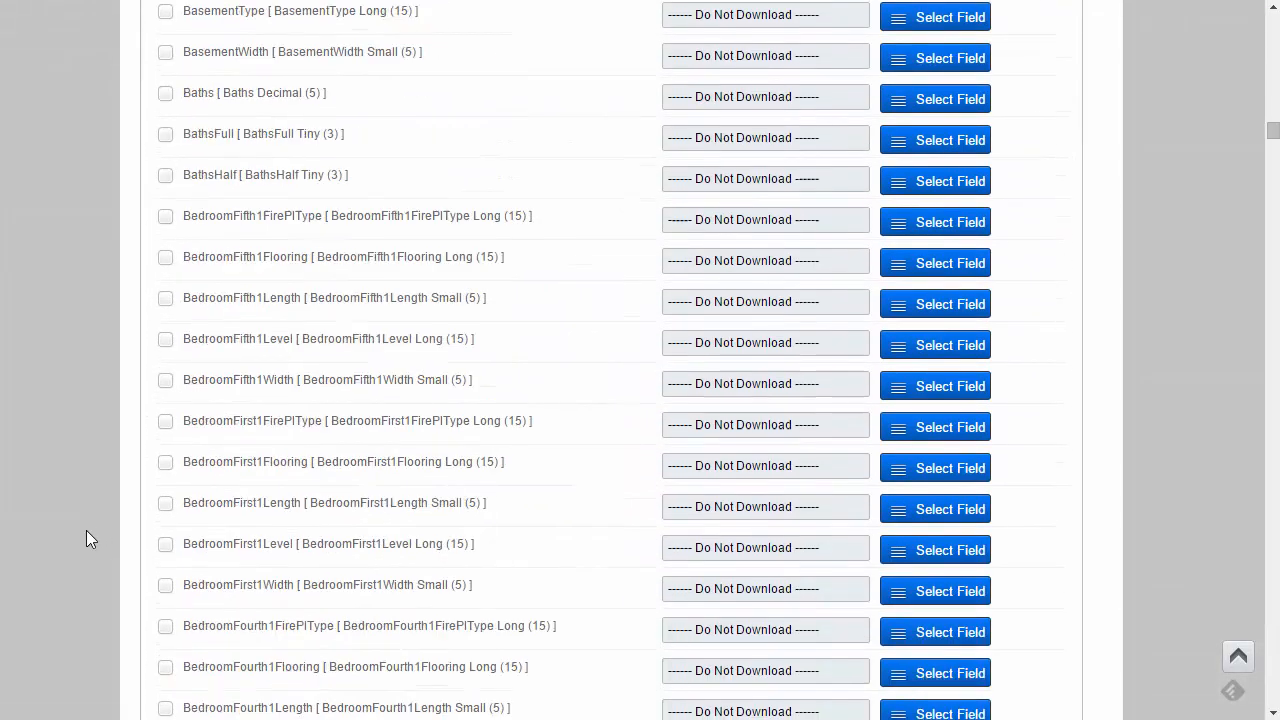
{"action": "scroll", "coordinate": [469, 323], "scroll_direction": "up", "scroll_amount": 20}
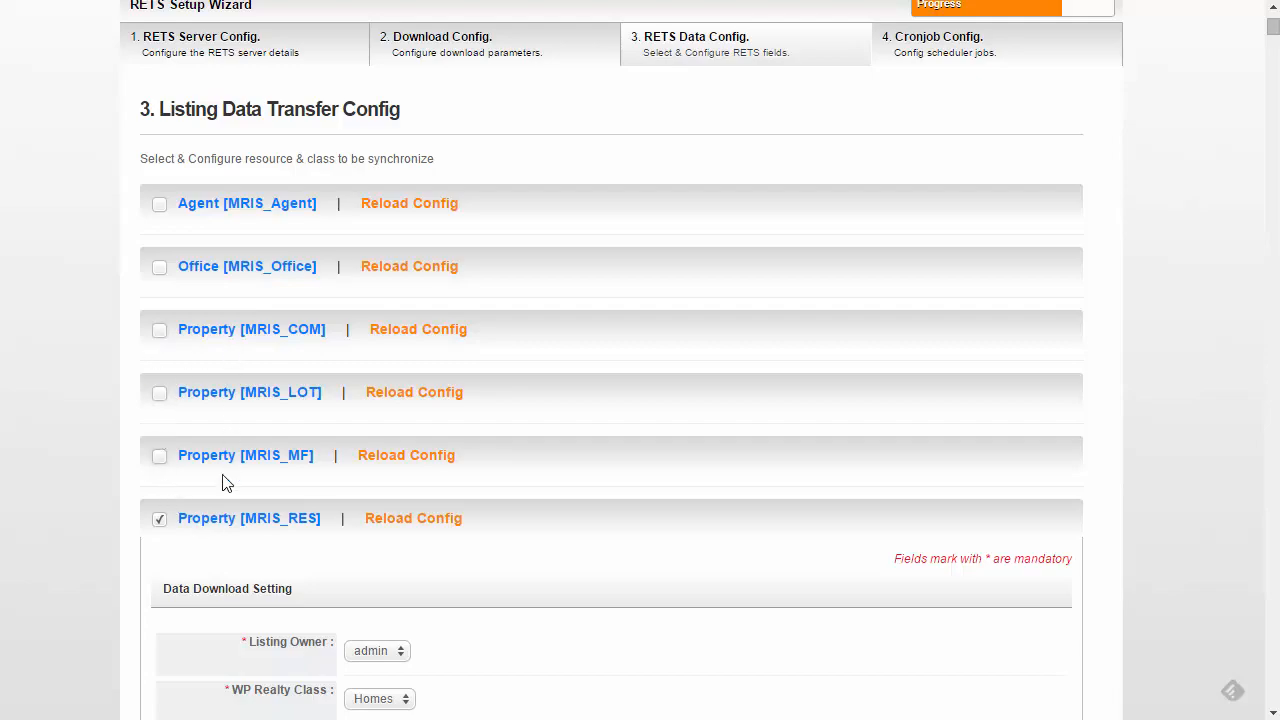
{"action": "scroll", "coordinate": [224, 478], "scroll_direction": "down", "scroll_amount": 20}
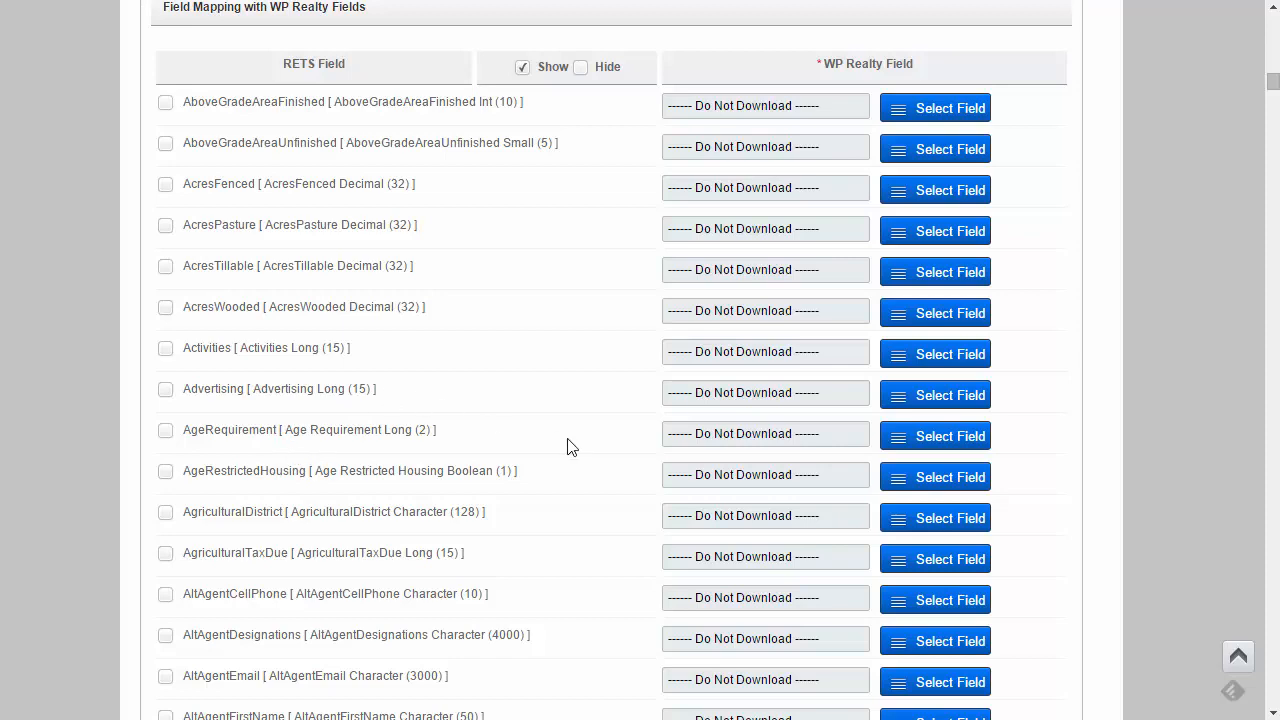
{"action": "scroll", "coordinate": [563, 449], "scroll_direction": "up", "scroll_amount": 20}
{"action": "scroll", "coordinate": [550, 455], "scroll_direction": "down", "scroll_amount": 2}
{"action": "scroll", "coordinate": [545, 451], "scroll_direction": "down", "scroll_amount": 4}
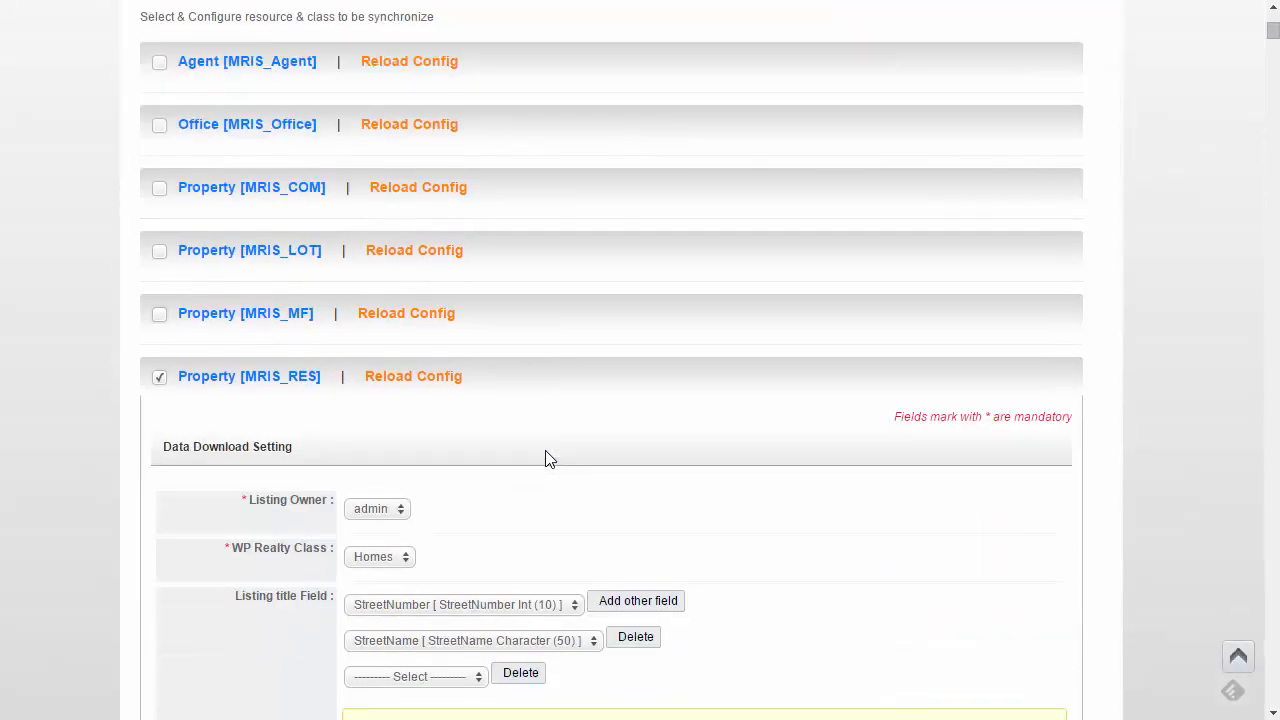
{"action": "scroll", "coordinate": [545, 455], "scroll_direction": "up", "scroll_amount": 2}
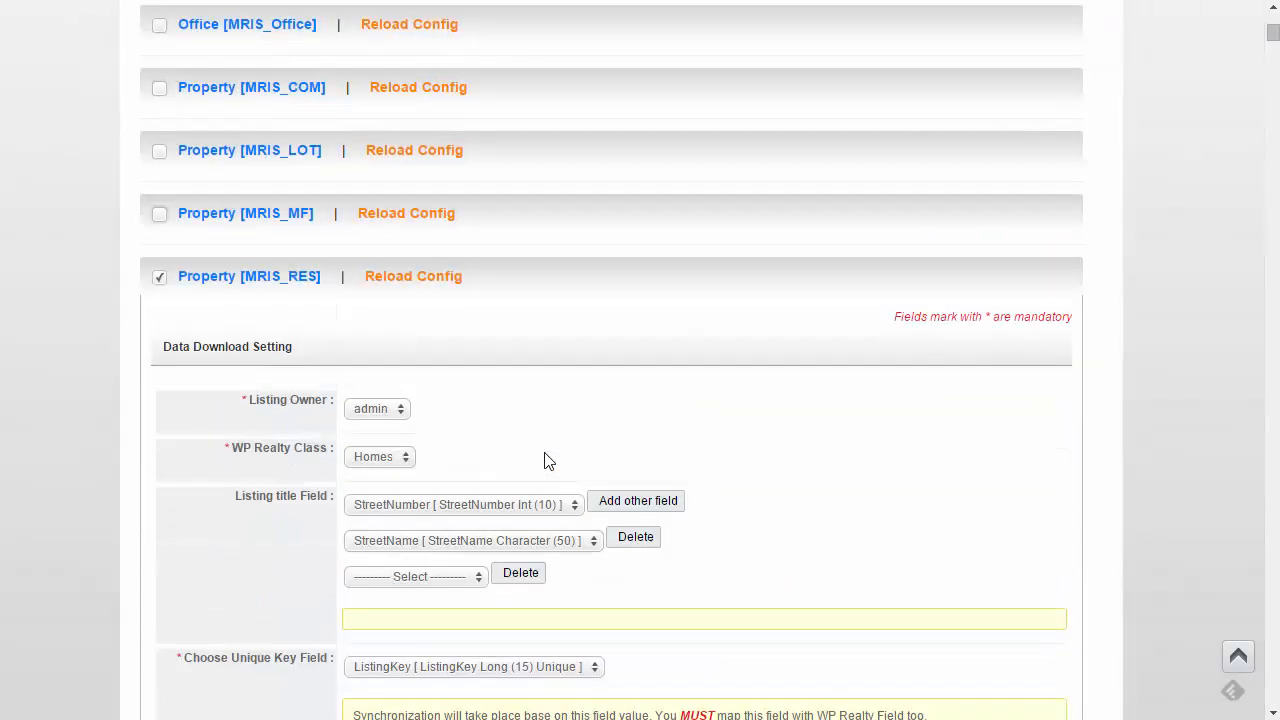
{"action": "left_click", "coordinate": [159, 216]}
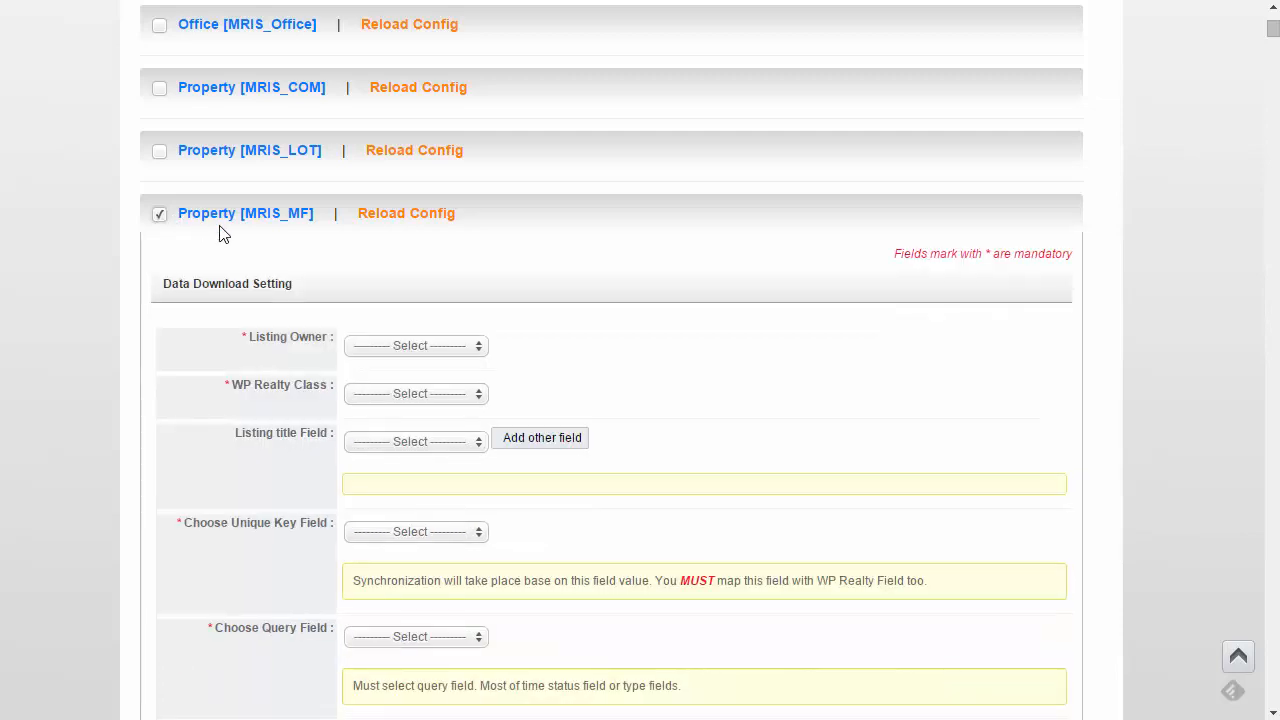
{"action": "left_click", "coordinate": [159, 216]}
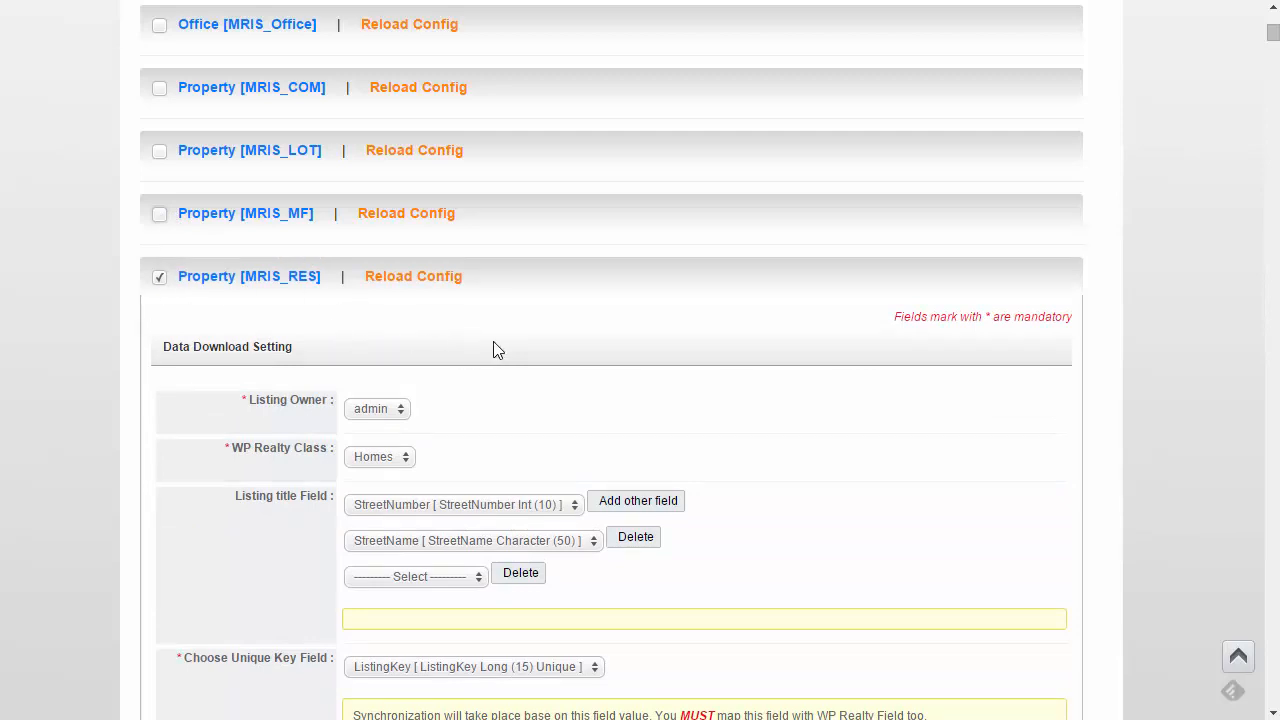
Reload the configuration of the Property [MRIS_RES] class.
{"action": "left_click", "coordinate": [437, 281]}
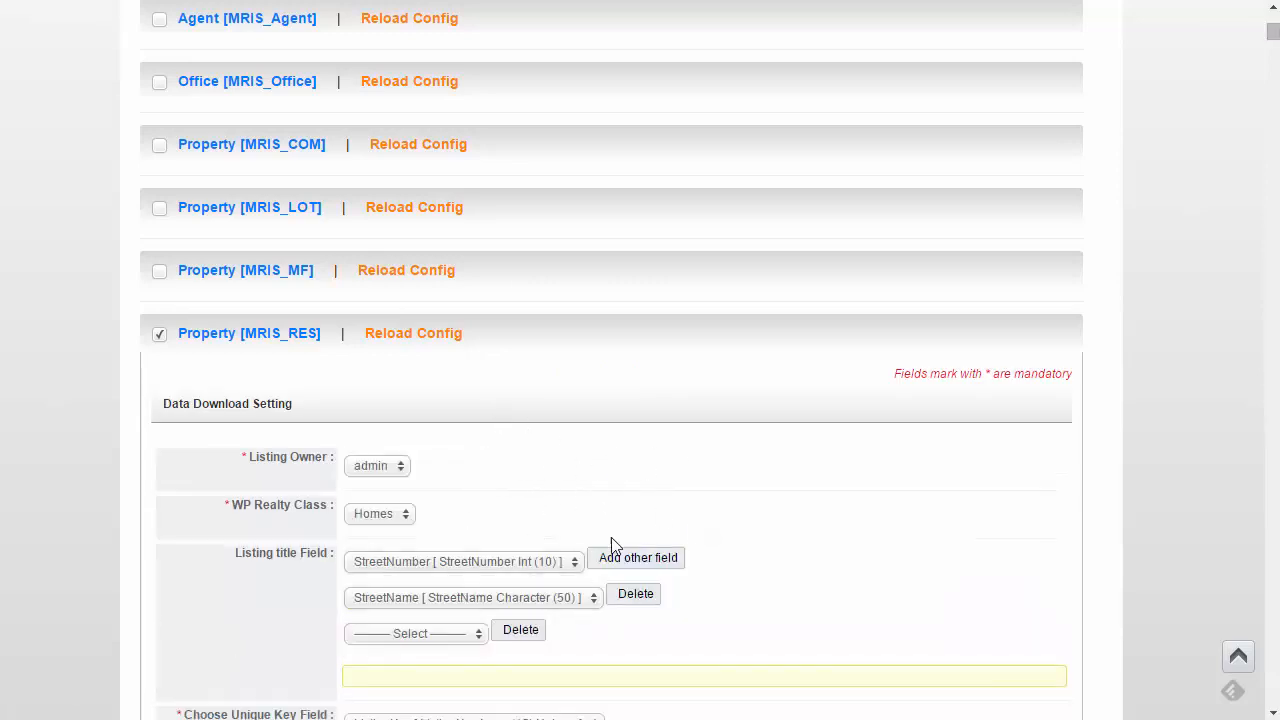
{"action": "left_click", "coordinate": [448, 340]}
Look through the download settings and the RETS field mapping list of the reloaded Property [MRIS_RES] class.
{"action": "scroll", "coordinate": [546, 423], "scroll_direction": "down", "scroll_amount": 9}
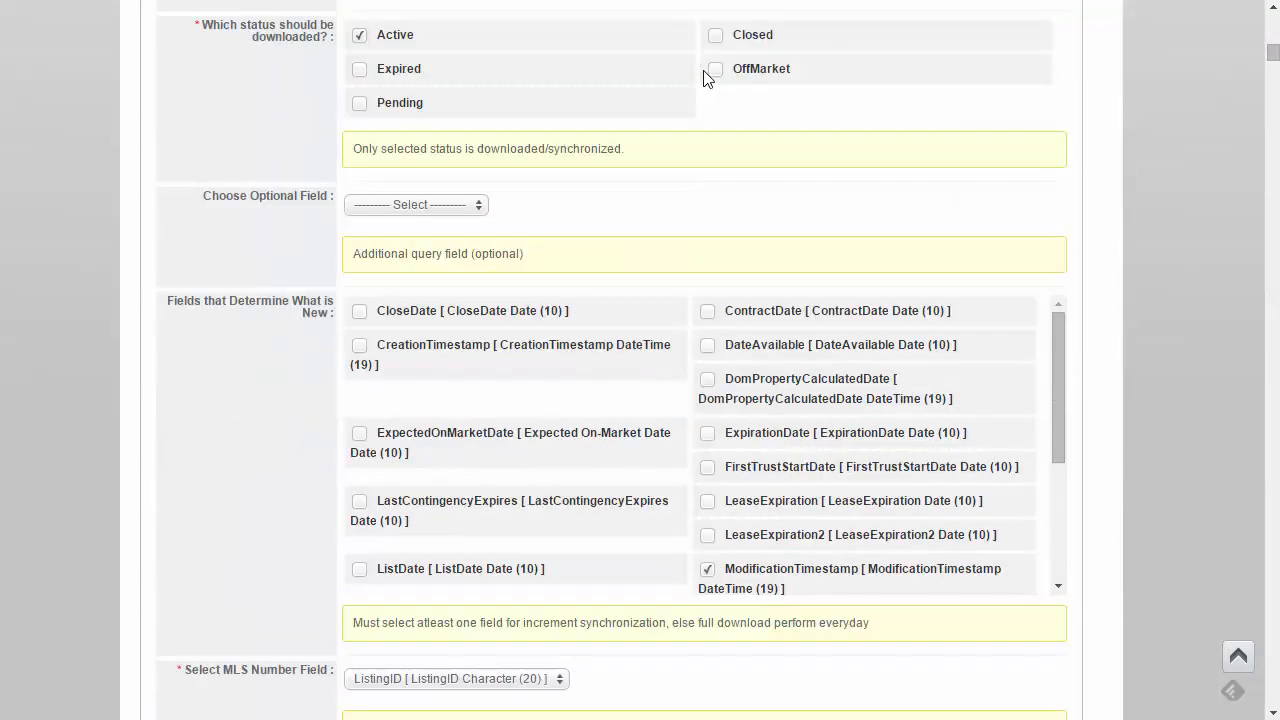
{"action": "scroll", "coordinate": [646, 362], "scroll_direction": "down", "scroll_amount": 20}
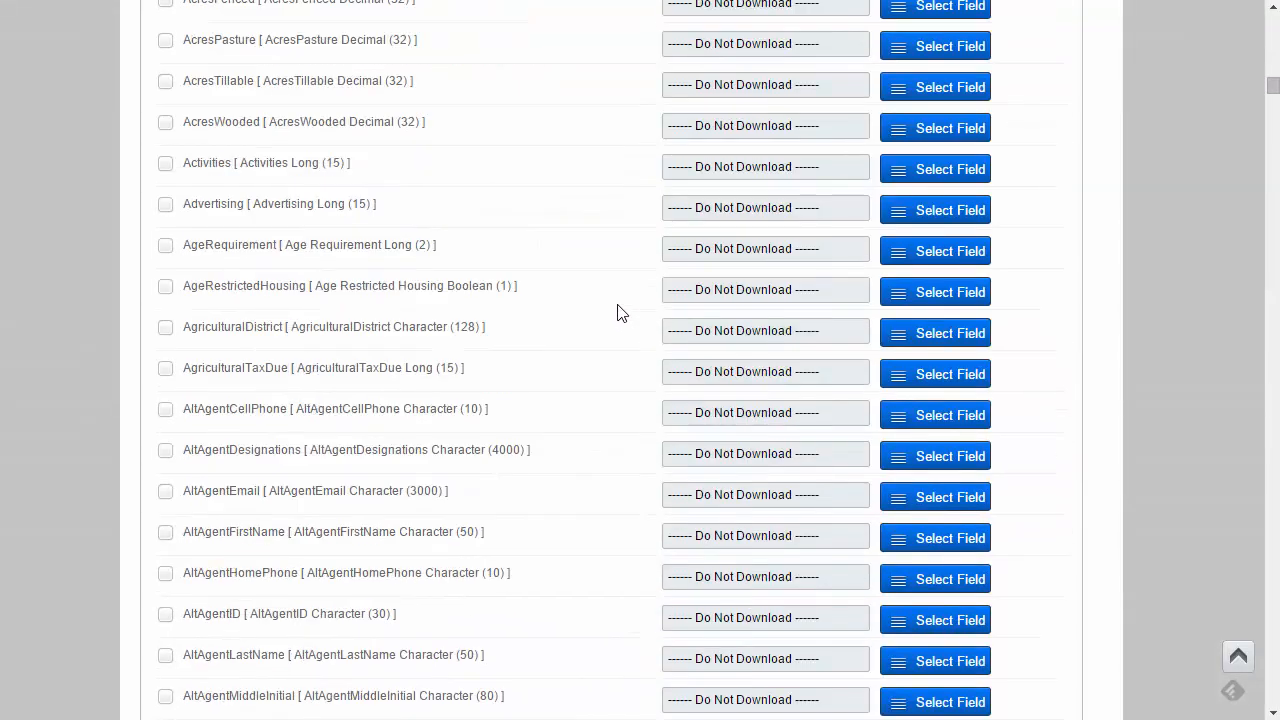
{"action": "scroll", "coordinate": [846, 382], "scroll_direction": "down", "scroll_amount": 7}
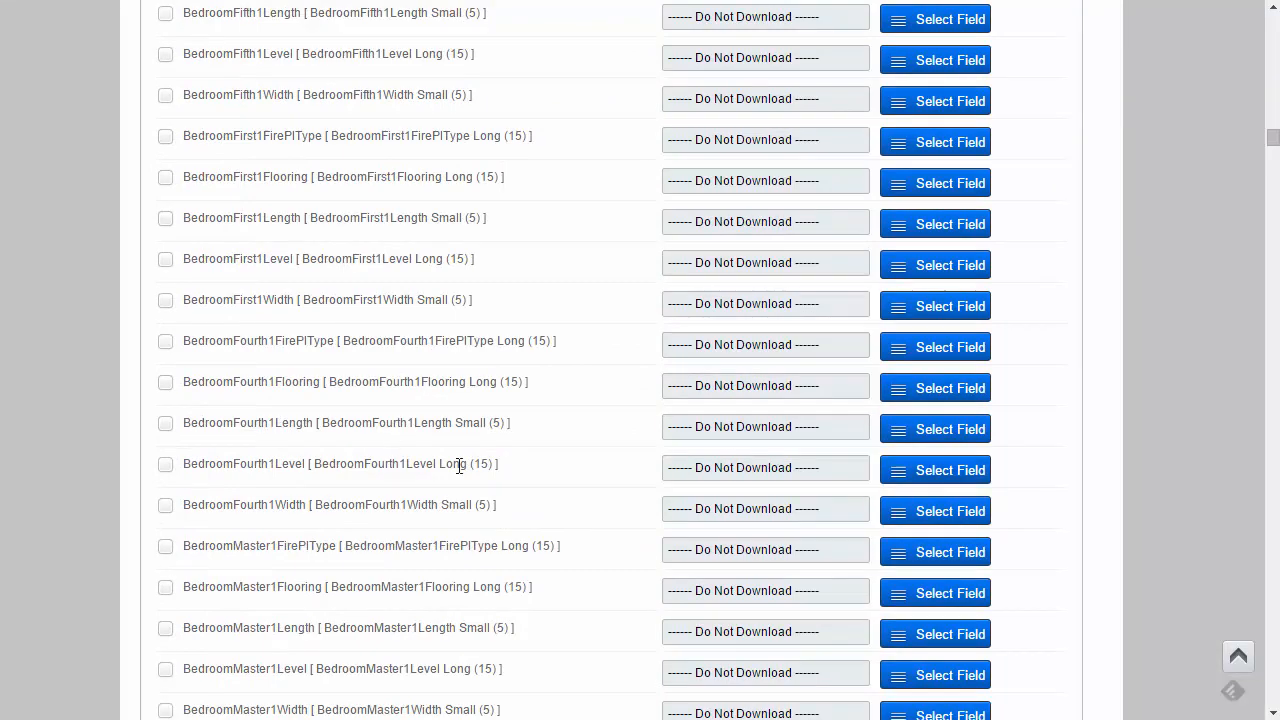
{"action": "scroll", "coordinate": [457, 463], "scroll_direction": "down", "scroll_amount": 8}
{"action": "scroll", "coordinate": [605, 512], "scroll_direction": "down", "scroll_amount": 3}
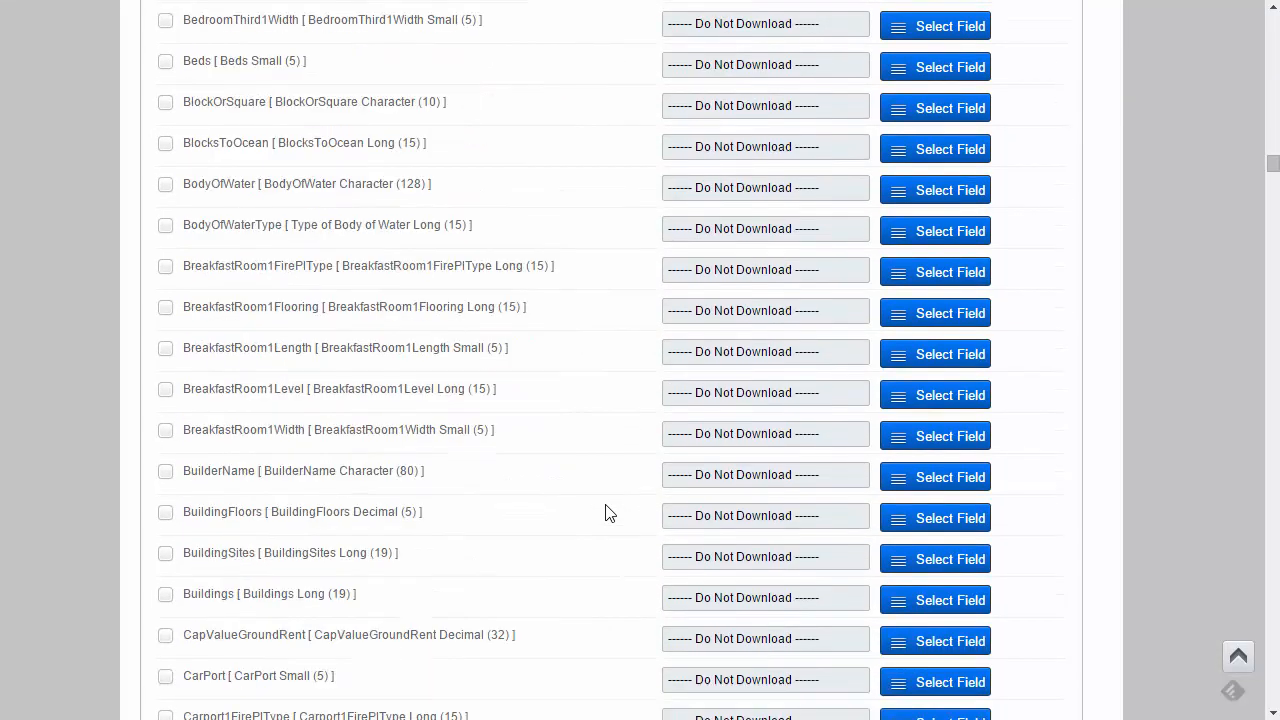
{"action": "scroll", "coordinate": [634, 494], "scroll_direction": "down", "scroll_amount": 15}
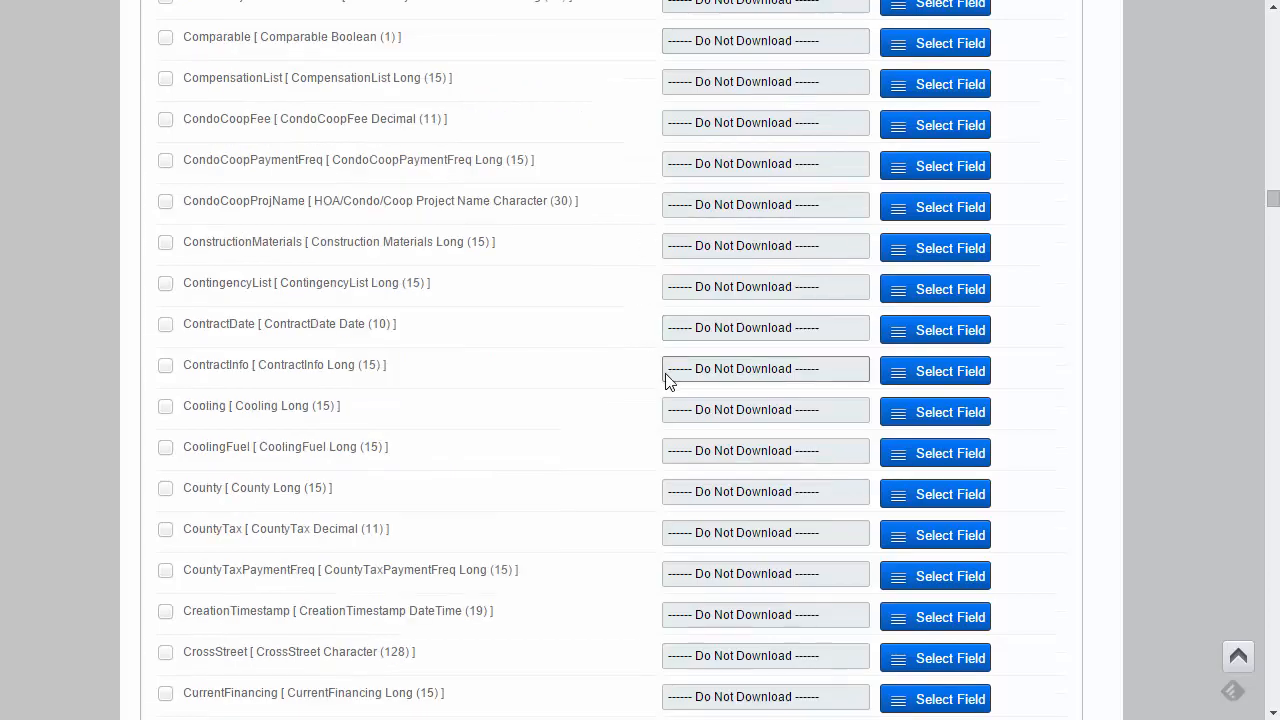
{"action": "scroll", "coordinate": [667, 379], "scroll_direction": "down", "scroll_amount": 20}
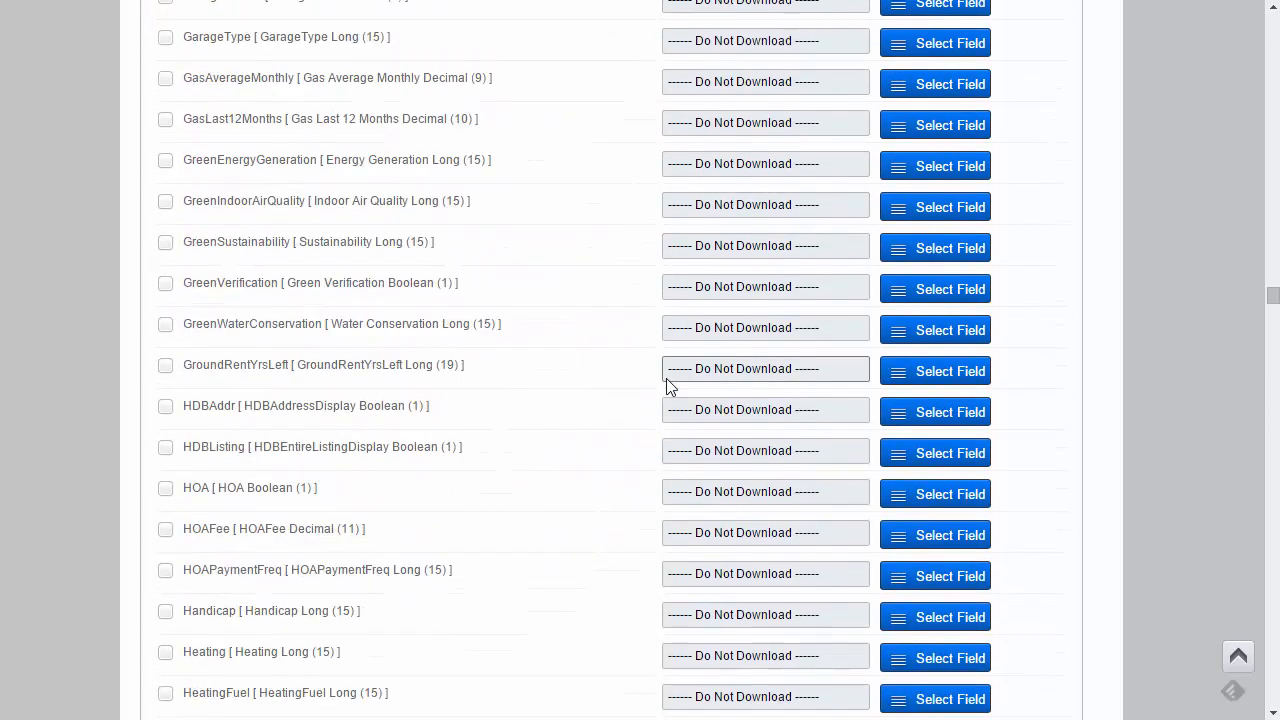
{"action": "scroll", "coordinate": [666, 378], "scroll_direction": "down", "scroll_amount": 20}
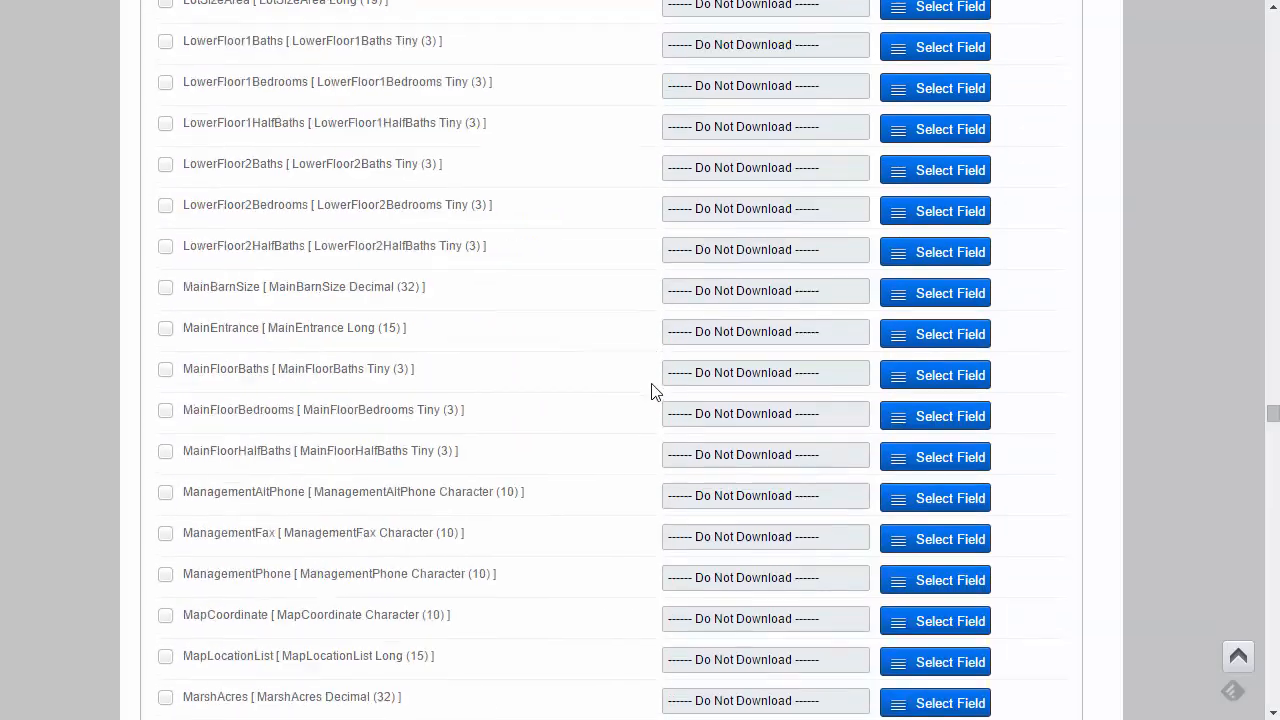
{"action": "scroll", "coordinate": [651, 391], "scroll_direction": "down", "scroll_amount": 20}
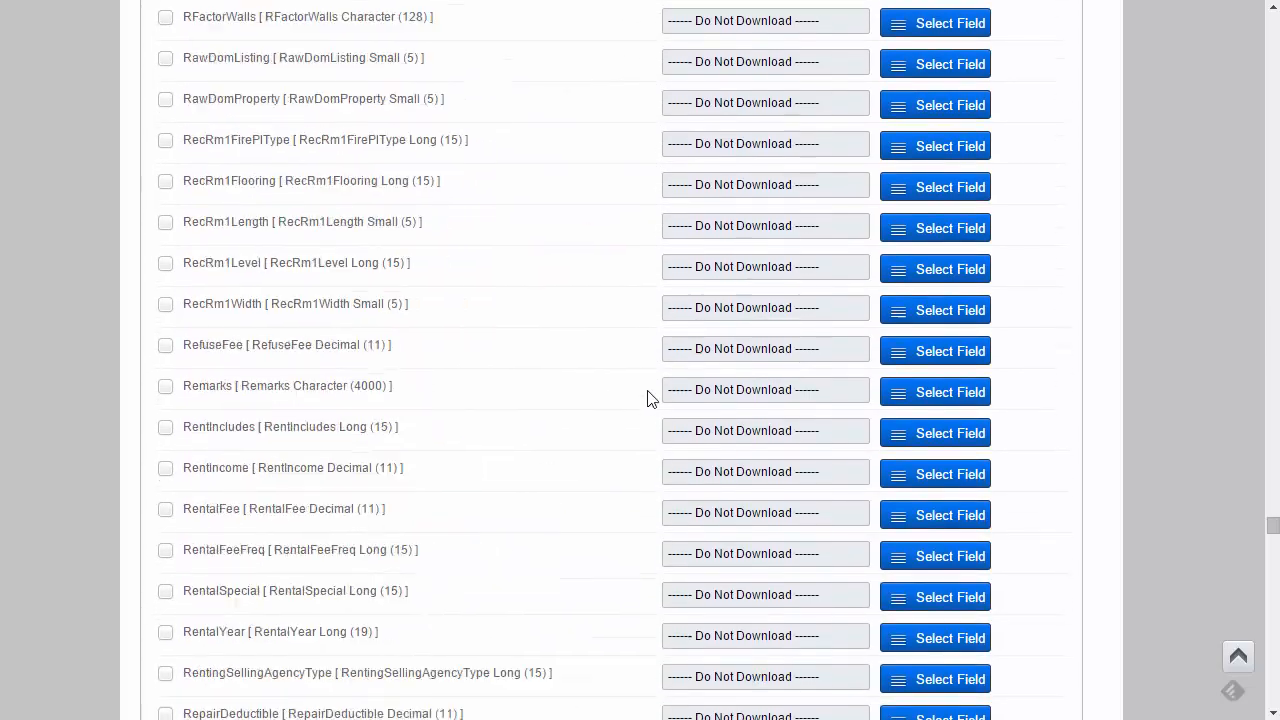
{"action": "scroll", "coordinate": [647, 398], "scroll_direction": "up", "scroll_amount": 20}
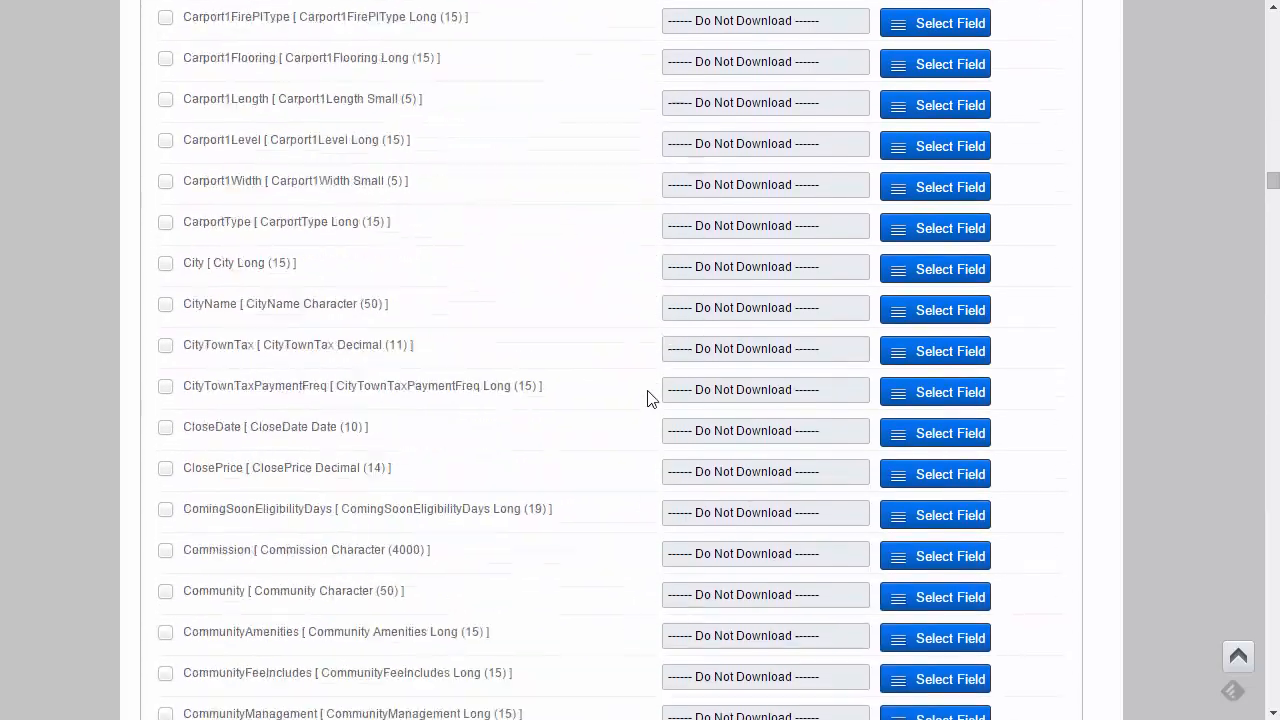
{"action": "scroll", "coordinate": [647, 398], "scroll_direction": "up", "scroll_amount": 20}
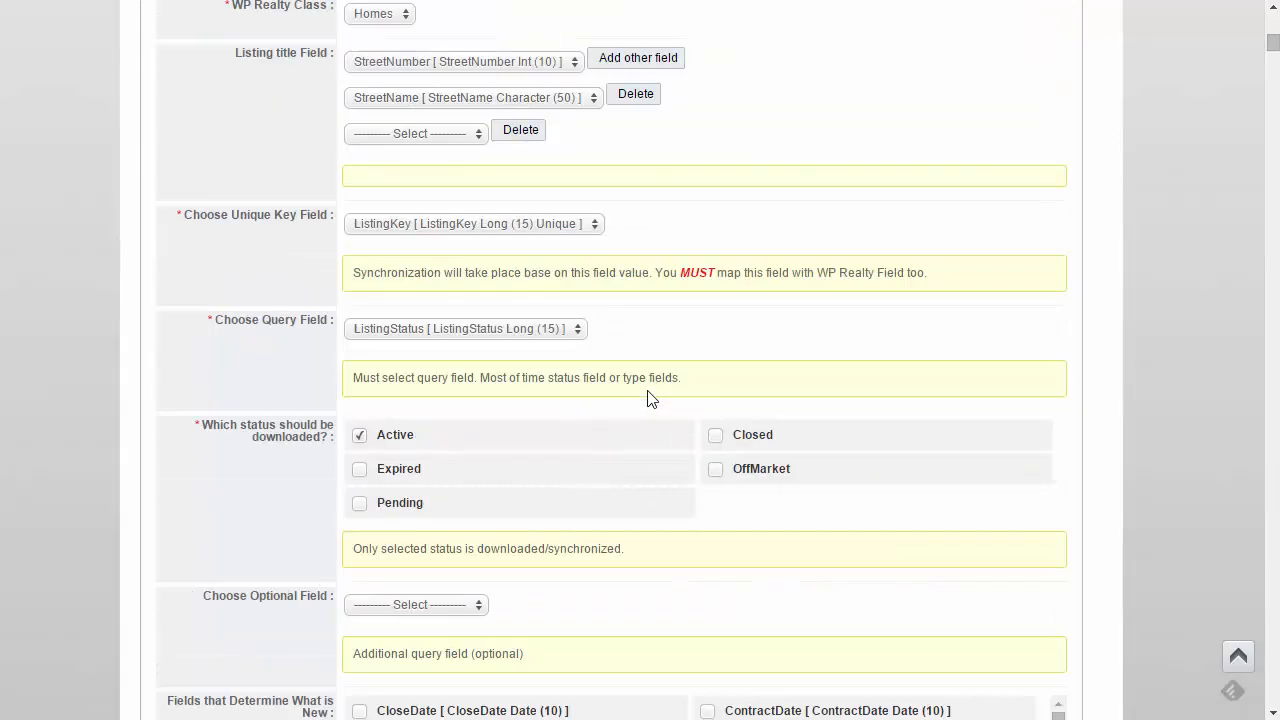
{"action": "scroll", "coordinate": [651, 398], "scroll_direction": "up", "scroll_amount": 2}
{"action": "scroll", "coordinate": [251, 366], "scroll_direction": "down", "scroll_amount": 7}
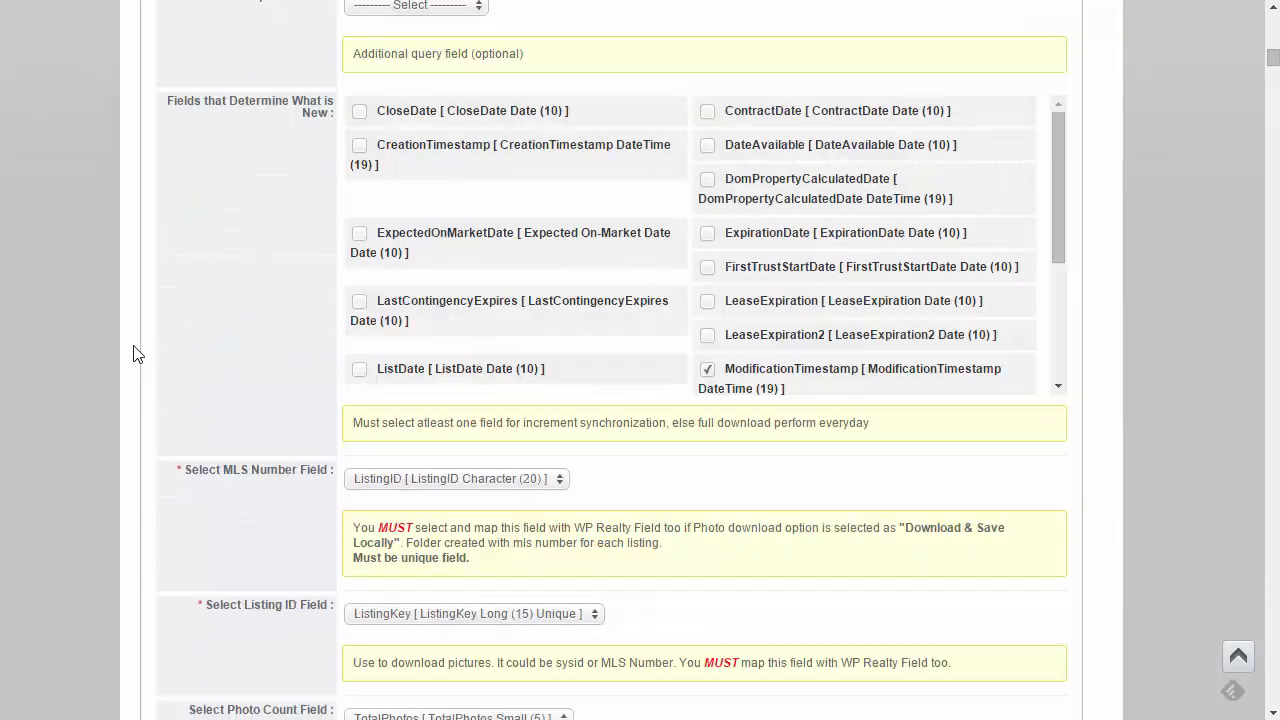
{"action": "scroll", "coordinate": [137, 354], "scroll_direction": "up", "scroll_amount": 11}
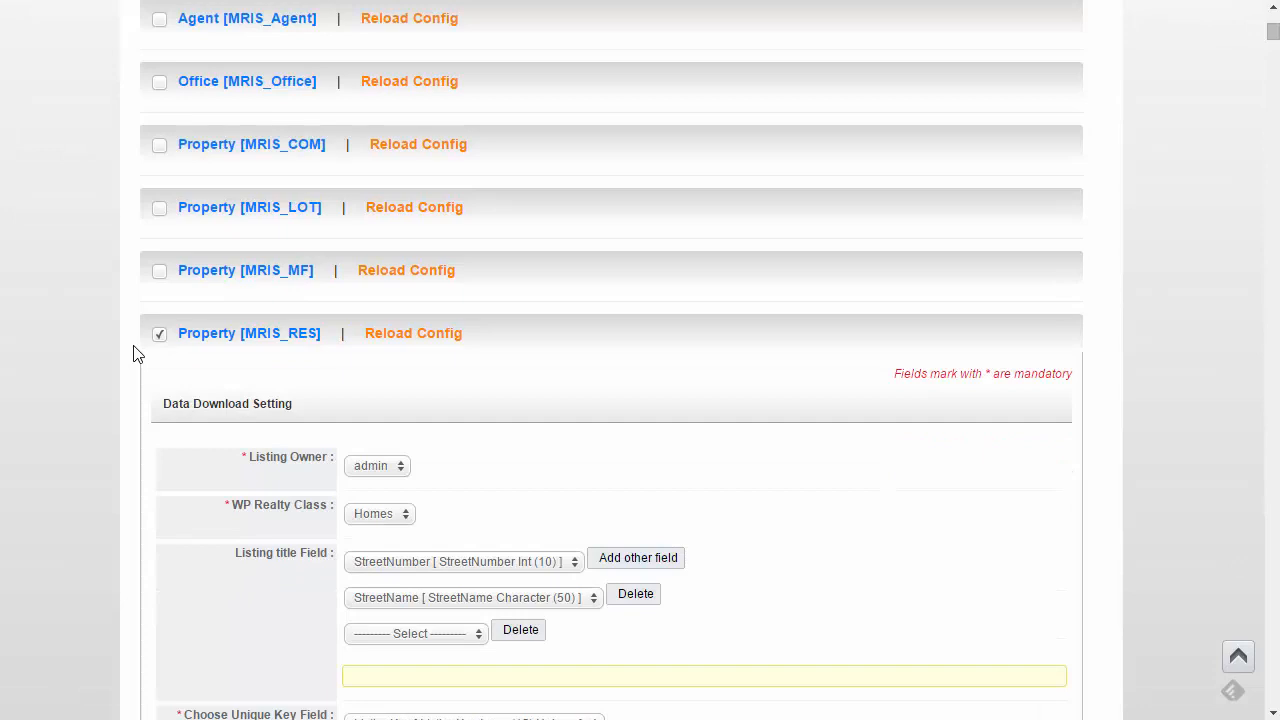
Examine the Data Download Setting section of Property [MRIS_RES], from listing owner and status options to the photo and ZipCode fields.
{"action": "scroll", "coordinate": [537, 422], "scroll_direction": "down", "scroll_amount": 1}
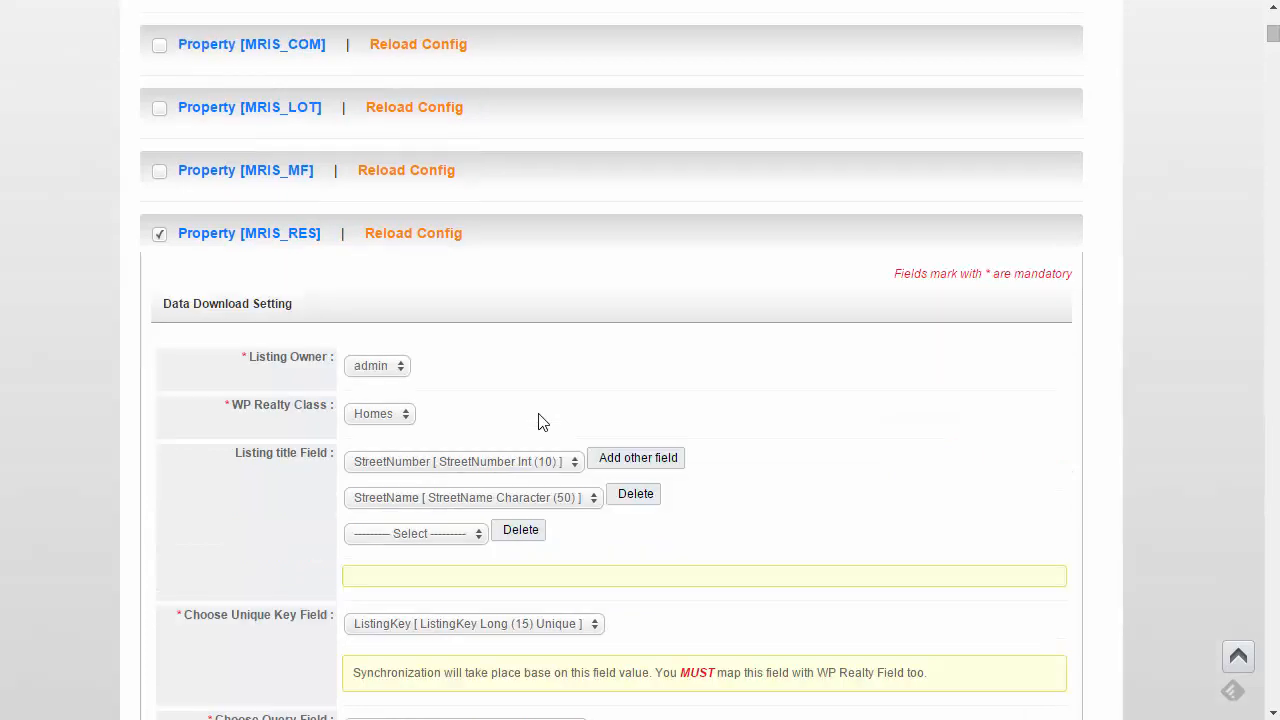
{"action": "scroll", "coordinate": [591, 389], "scroll_direction": "down", "scroll_amount": 1}
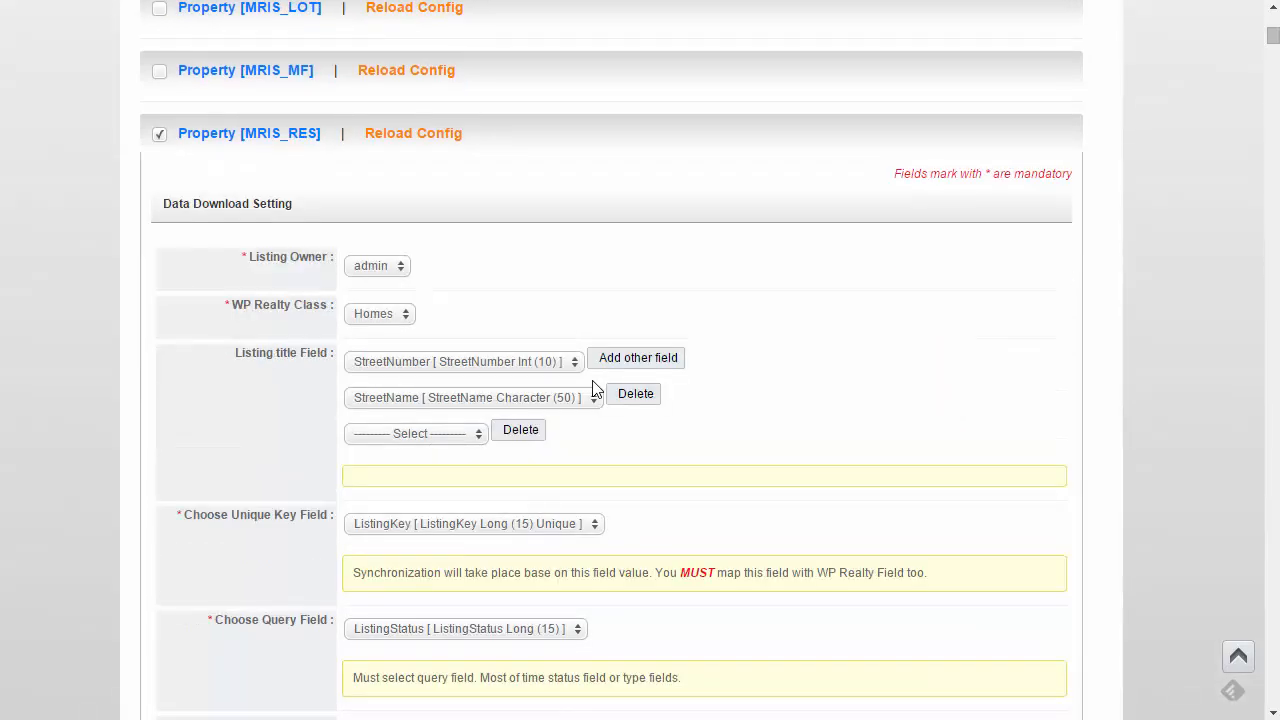
{"action": "scroll", "coordinate": [571, 380], "scroll_direction": "down", "scroll_amount": 5}
{"action": "scroll", "coordinate": [571, 380], "scroll_direction": "up", "scroll_amount": 1}
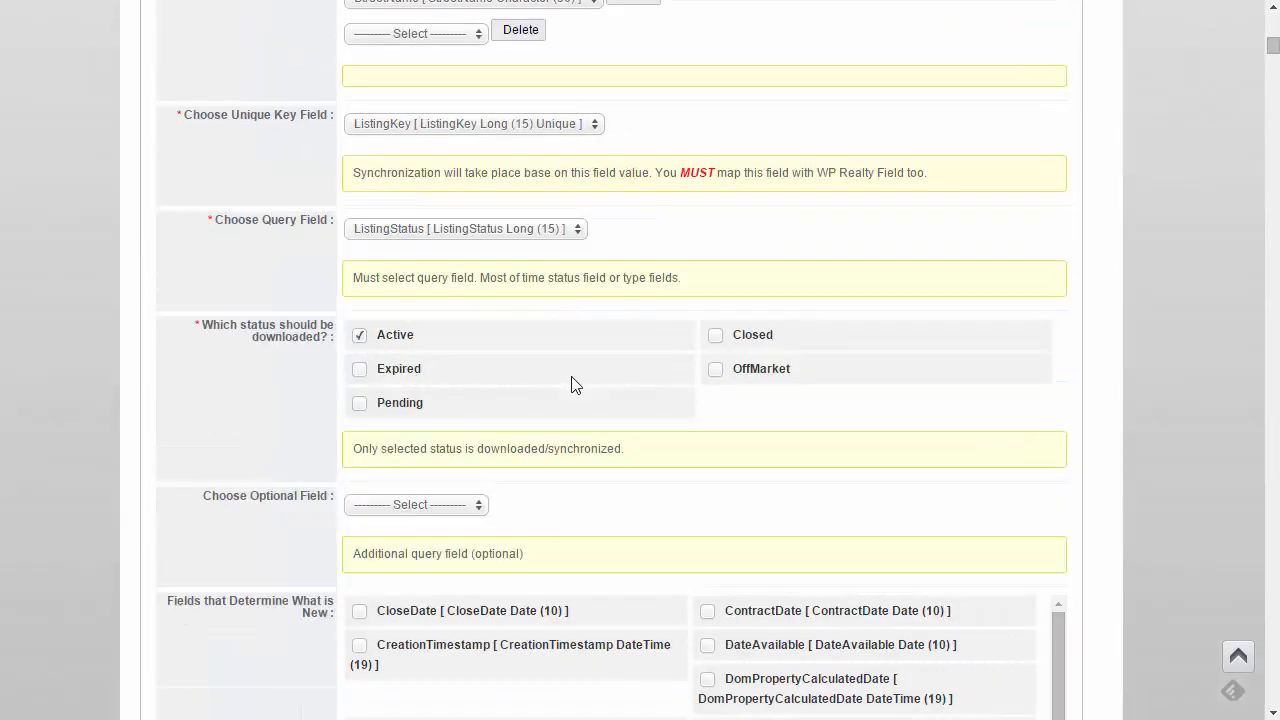
{"action": "scroll", "coordinate": [571, 384], "scroll_direction": "up", "scroll_amount": 4}
{"action": "scroll", "coordinate": [571, 384], "scroll_direction": "down", "scroll_amount": 10}
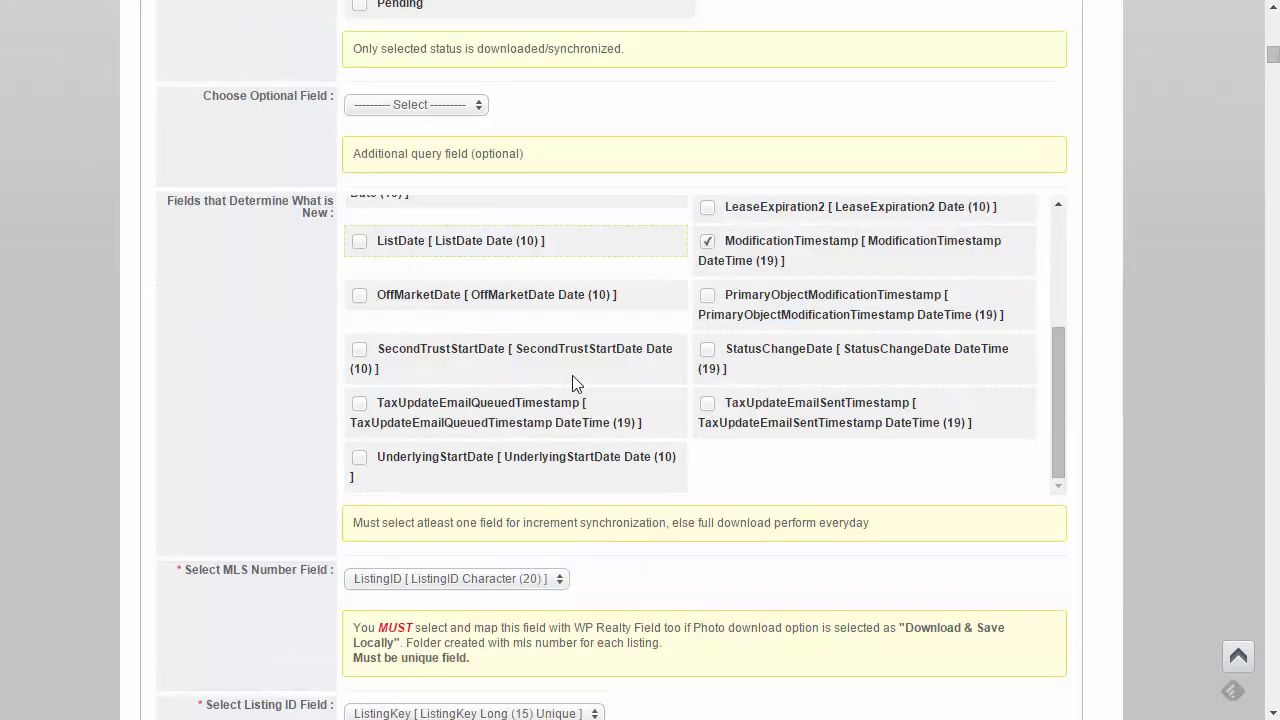
{"action": "scroll", "coordinate": [251, 354], "scroll_direction": "down", "scroll_amount": 7}
{"action": "scroll", "coordinate": [251, 354], "scroll_direction": "up", "scroll_amount": 3}
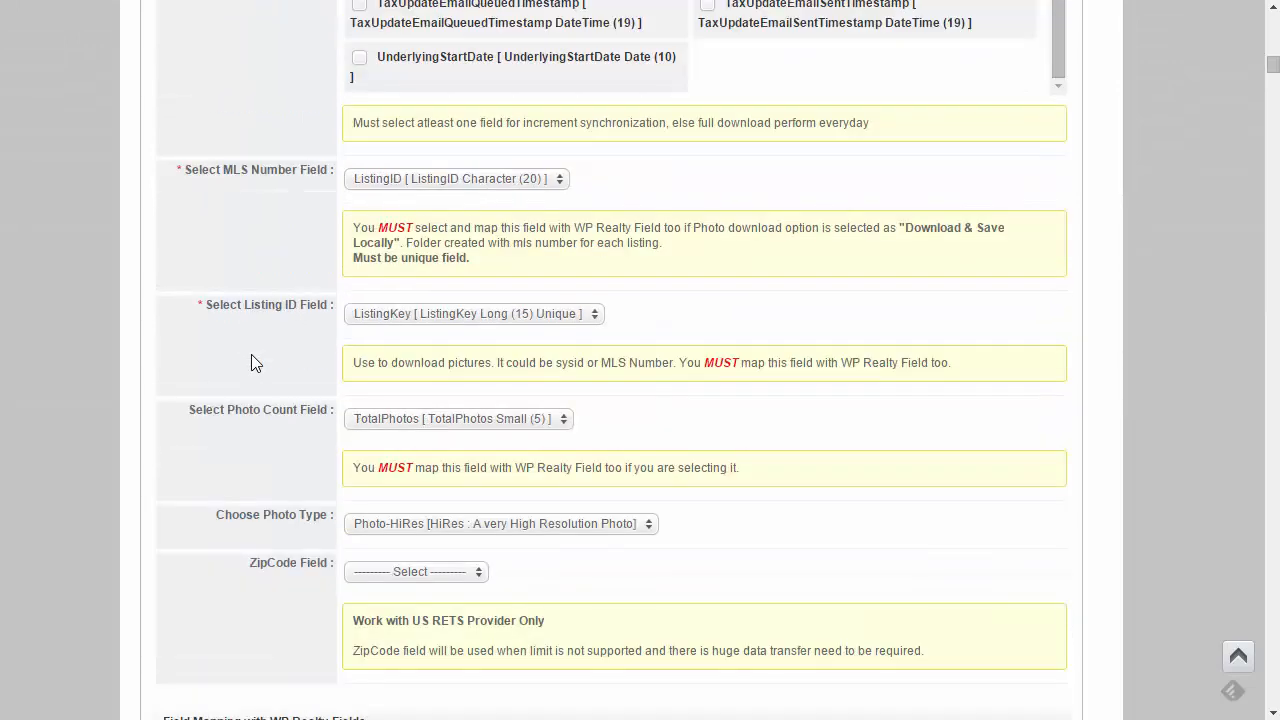
{"action": "scroll", "coordinate": [228, 308], "scroll_direction": "up", "scroll_amount": 10}
{"action": "scroll", "coordinate": [213, 326], "scroll_direction": "down", "scroll_amount": 1}
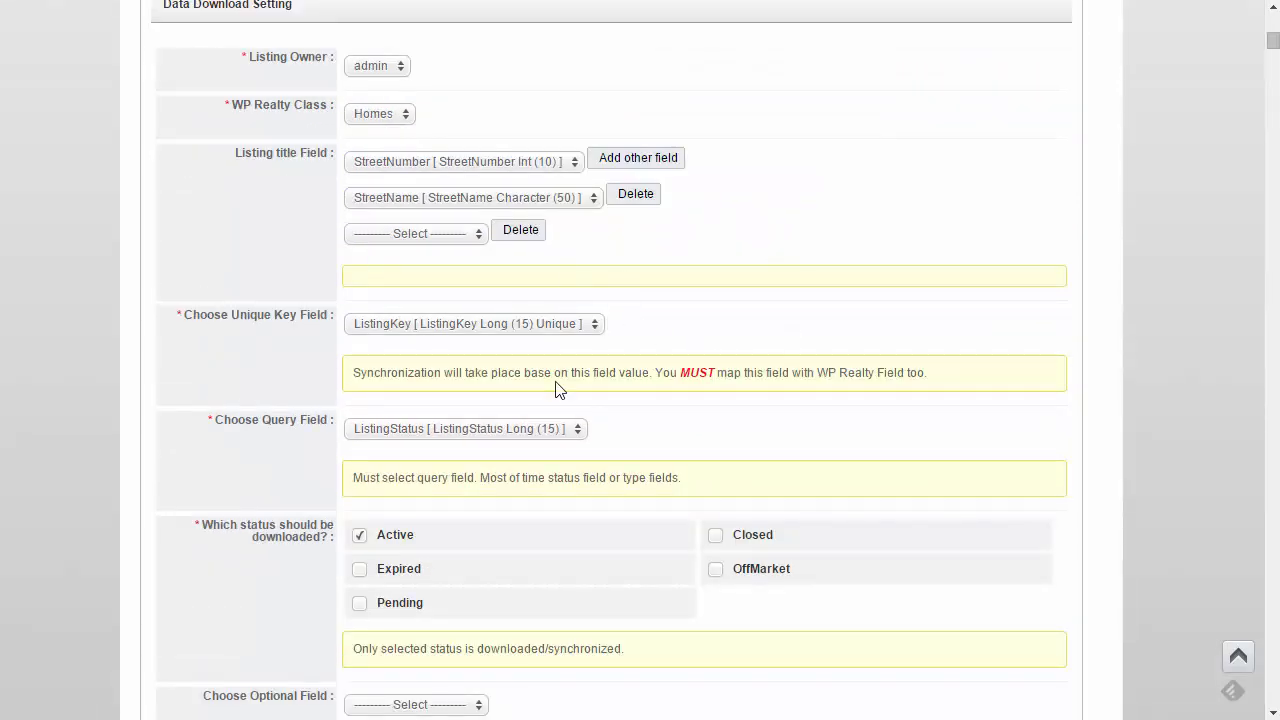
{"action": "scroll", "coordinate": [731, 551], "scroll_direction": "down", "scroll_amount": 4}
{"action": "scroll", "coordinate": [700, 322], "scroll_direction": "down", "scroll_amount": 1}
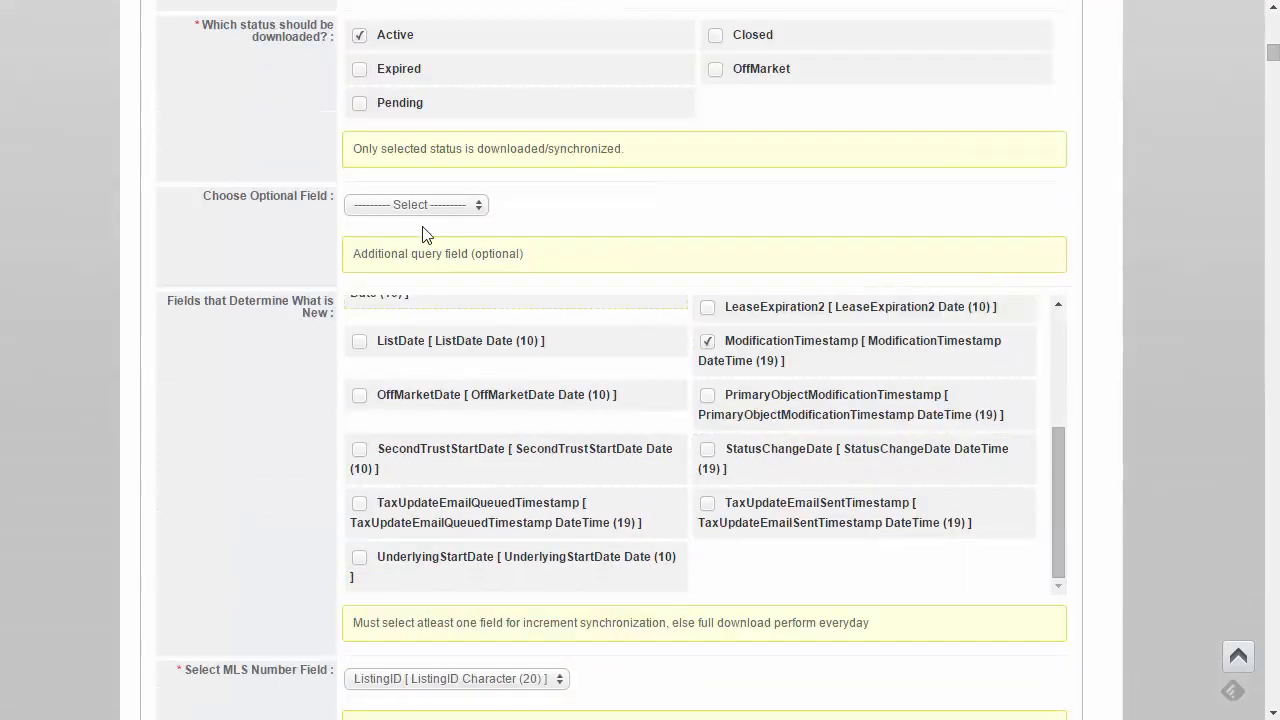
{"action": "scroll", "coordinate": [427, 236], "scroll_direction": "down", "scroll_amount": 1}
{"action": "scroll", "coordinate": [230, 282], "scroll_direction": "down", "scroll_amount": 4}
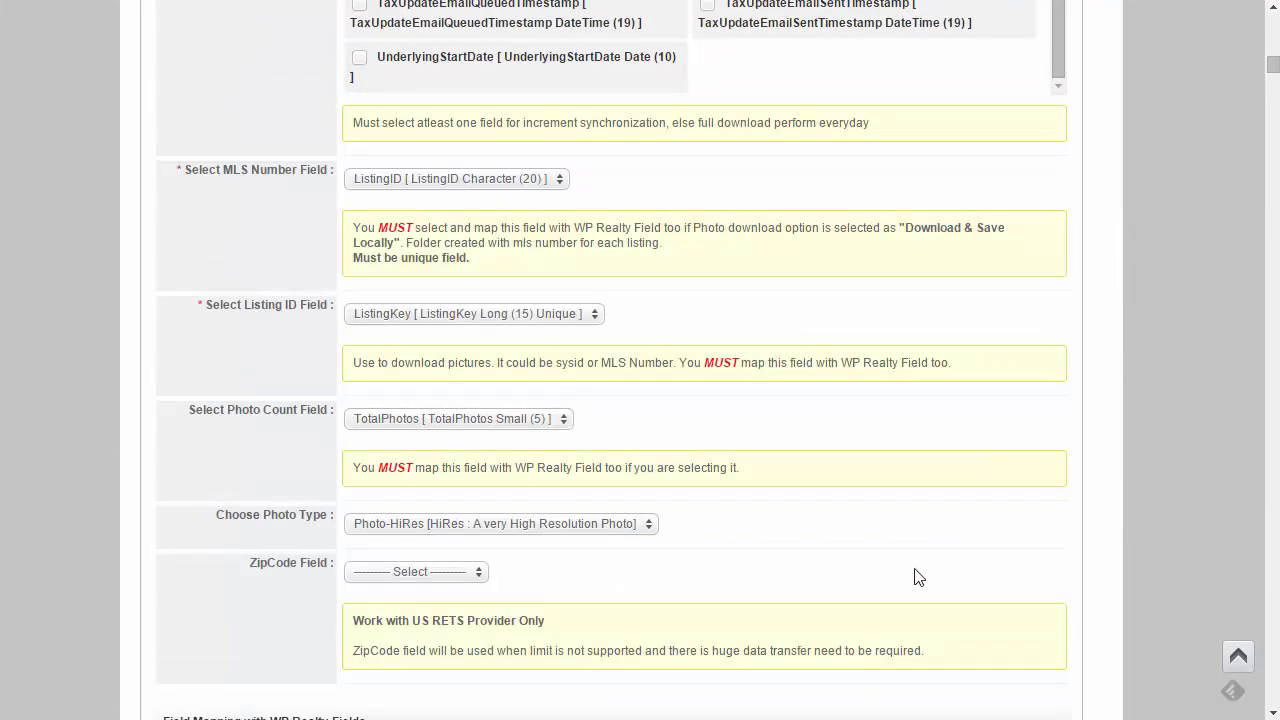
{"action": "scroll", "coordinate": [890, 590], "scroll_direction": "down", "scroll_amount": 4}
{"action": "scroll", "coordinate": [850, 570], "scroll_direction": "up", "scroll_amount": 1}
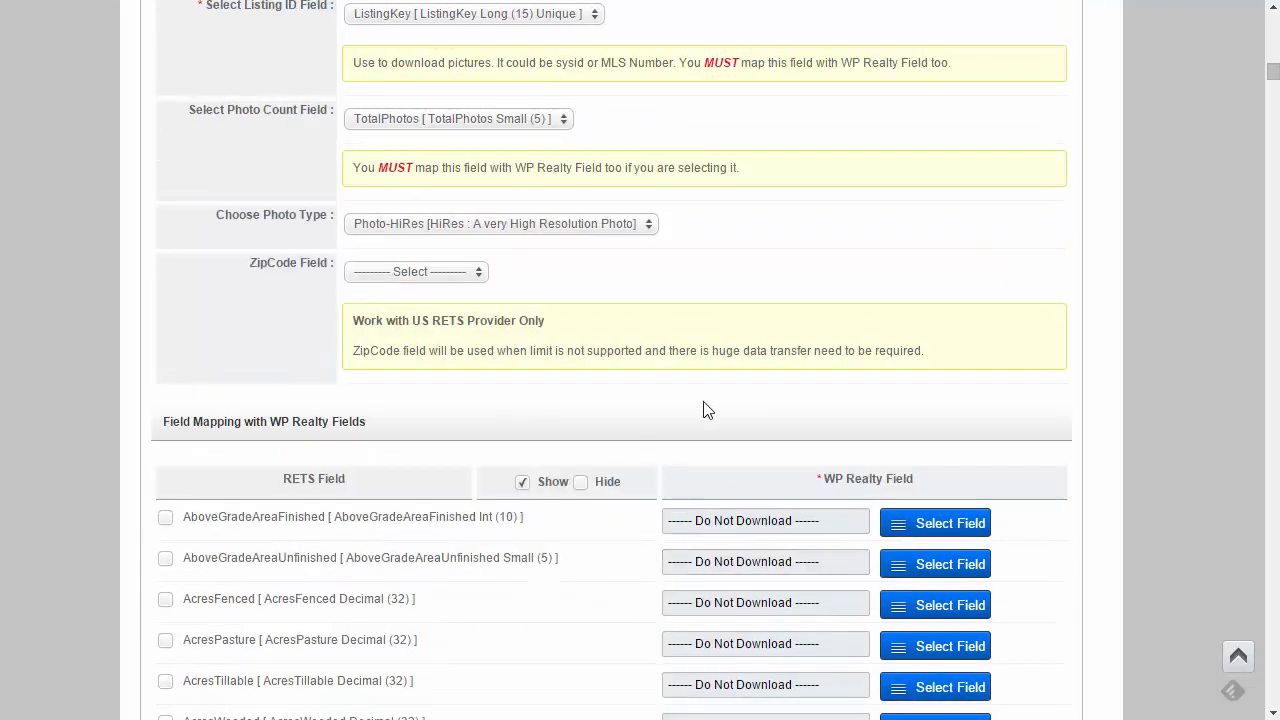
{"action": "scroll", "coordinate": [703, 409], "scroll_direction": "up", "scroll_amount": 6}
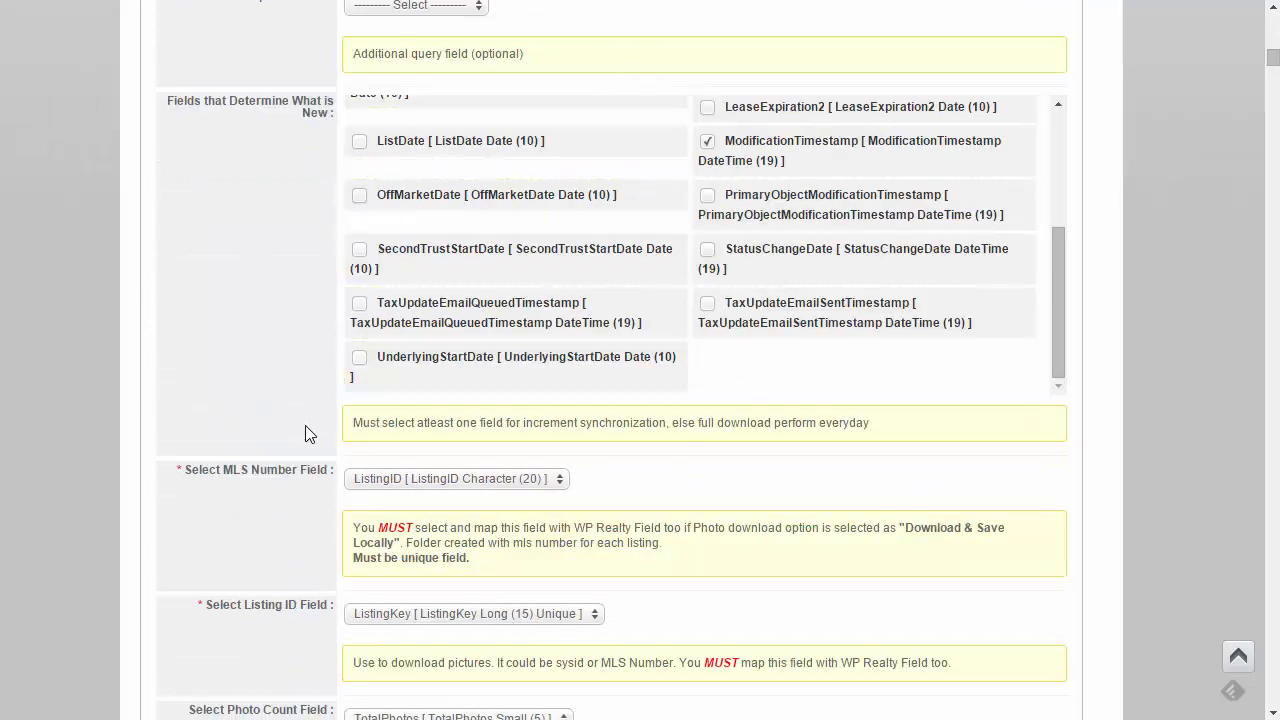
{"action": "scroll", "coordinate": [306, 434], "scroll_direction": "up", "scroll_amount": 7}
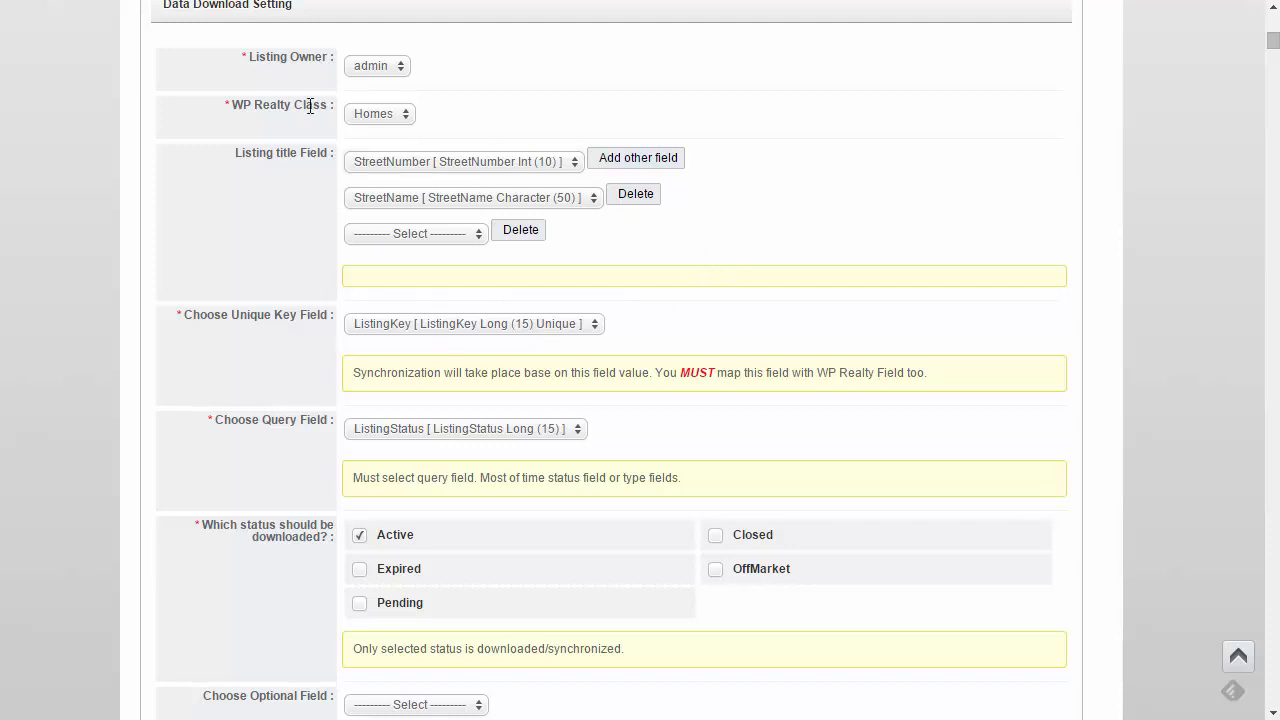
Check the listing owner choices, keeping admin, and select Homes as the WP Realty Class for Property [MRIS_RES].
{"action": "scroll", "coordinate": [456, 97], "scroll_direction": "up", "scroll_amount": 1}
{"action": "left_click", "coordinate": [398, 167]}
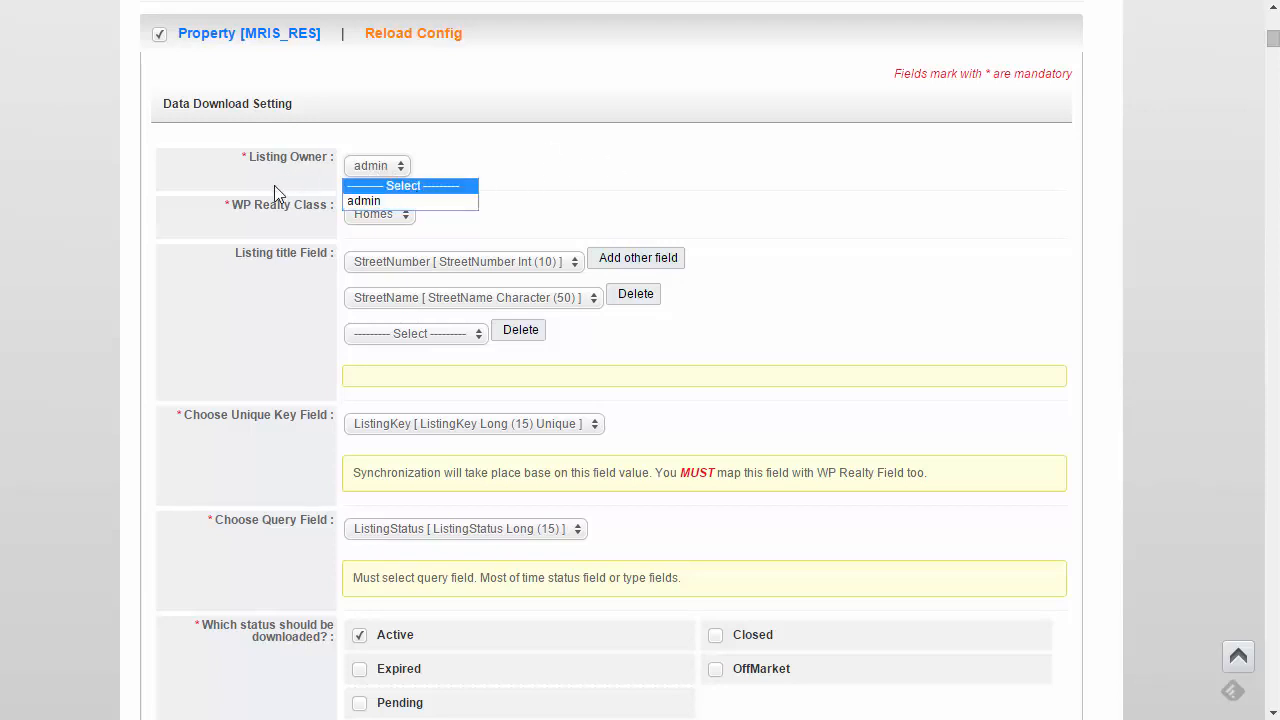
{"action": "left_click", "coordinate": [552, 190]}
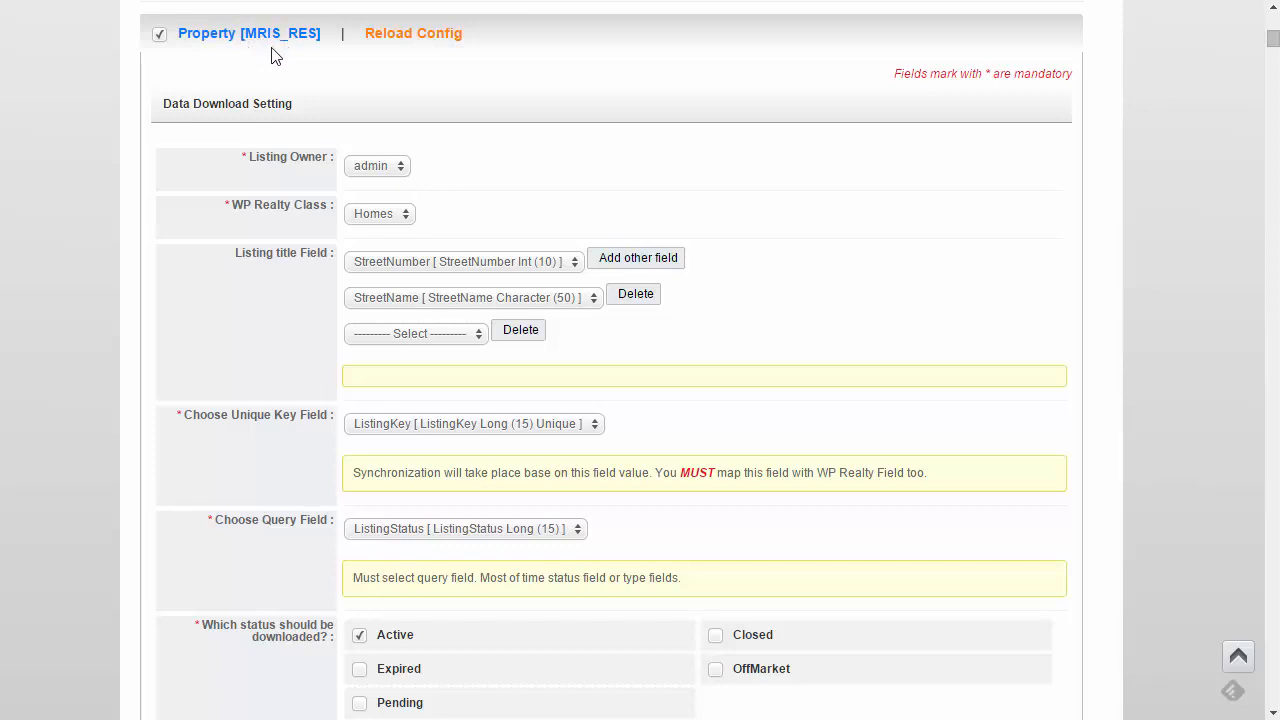
{"action": "left_click", "coordinate": [386, 214]}
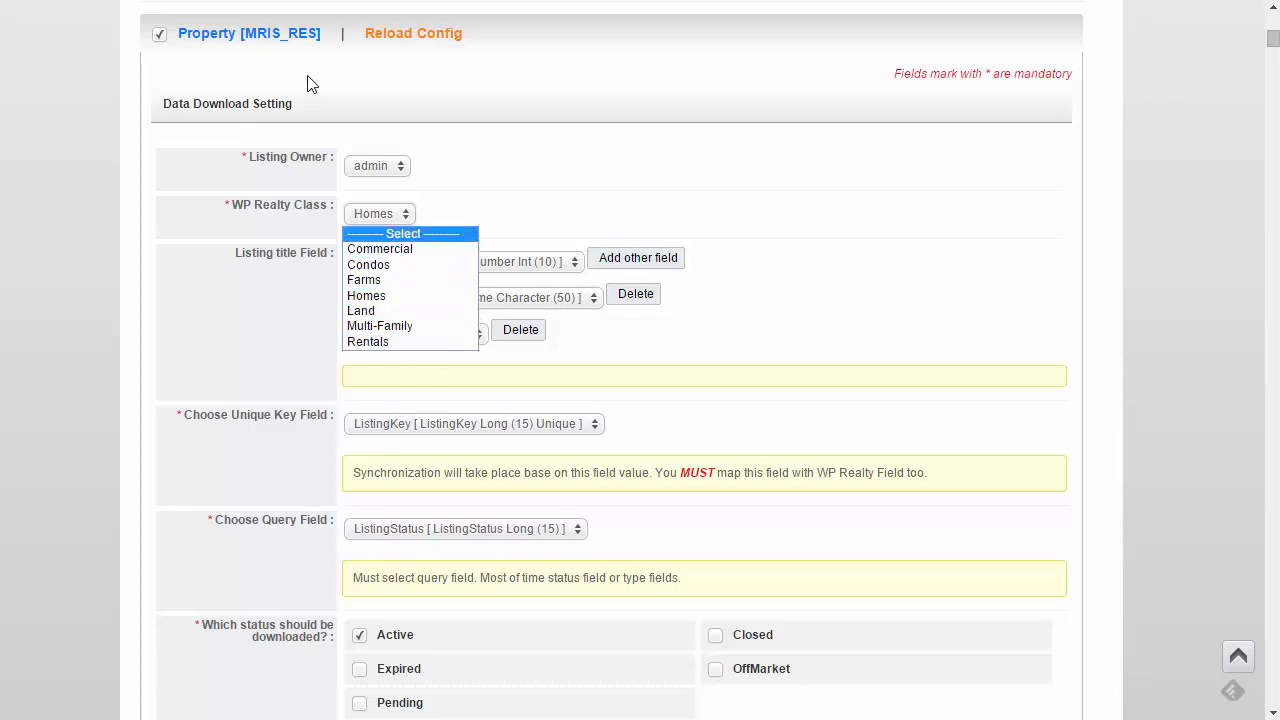
{"action": "left_click", "coordinate": [395, 298]}
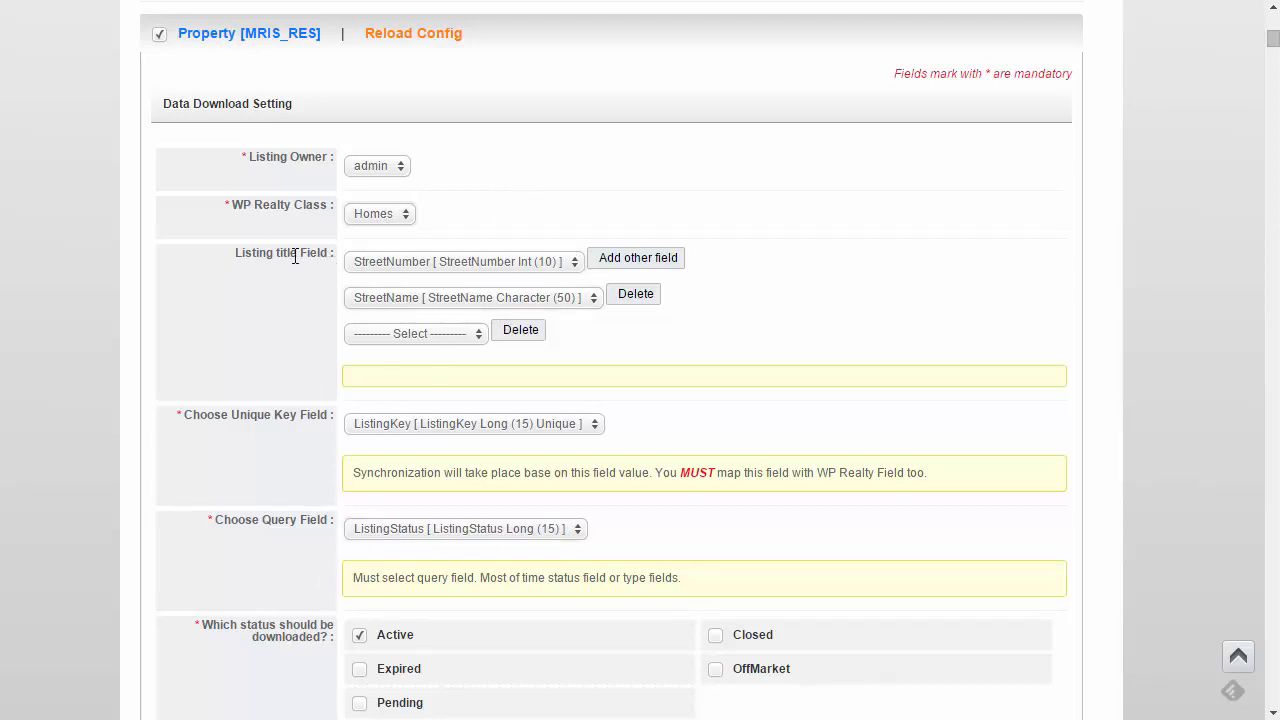
Look through the RETS fields available for the first listing title field of Property [MRIS_RES].
{"action": "scroll", "coordinate": [261, 297], "scroll_direction": "down", "scroll_amount": 1}
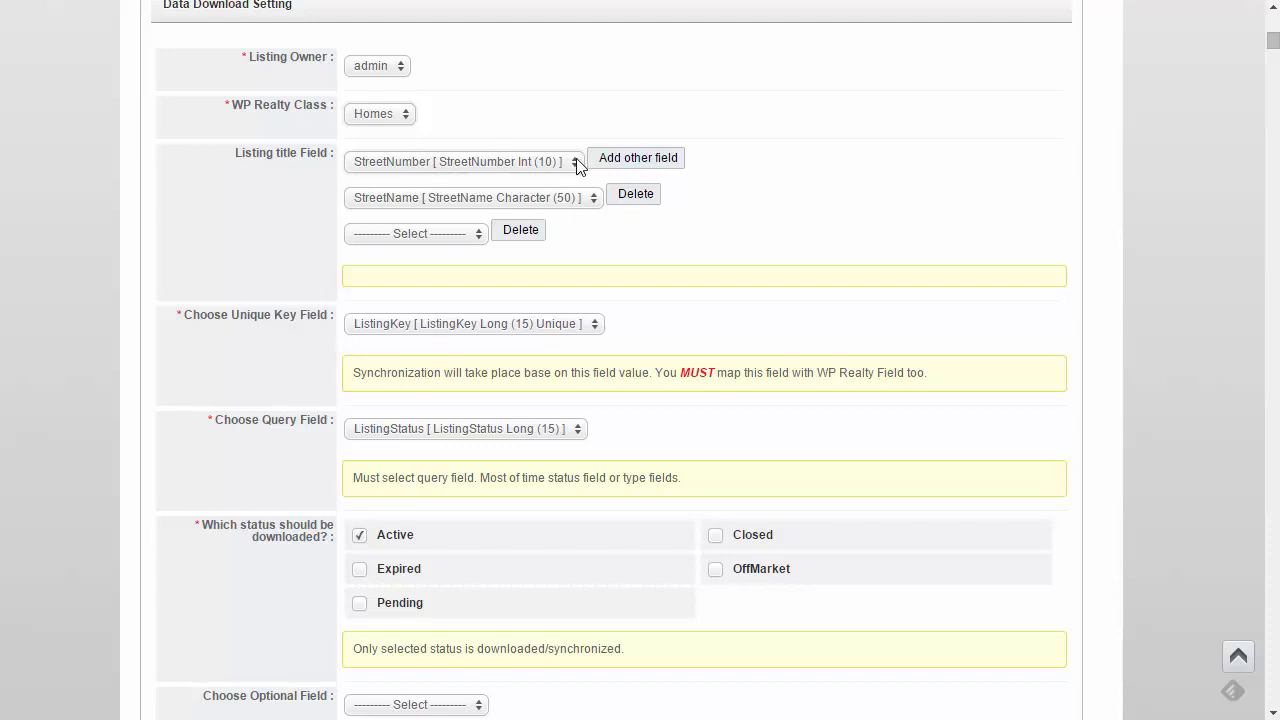
{"action": "left_click", "coordinate": [470, 165]}
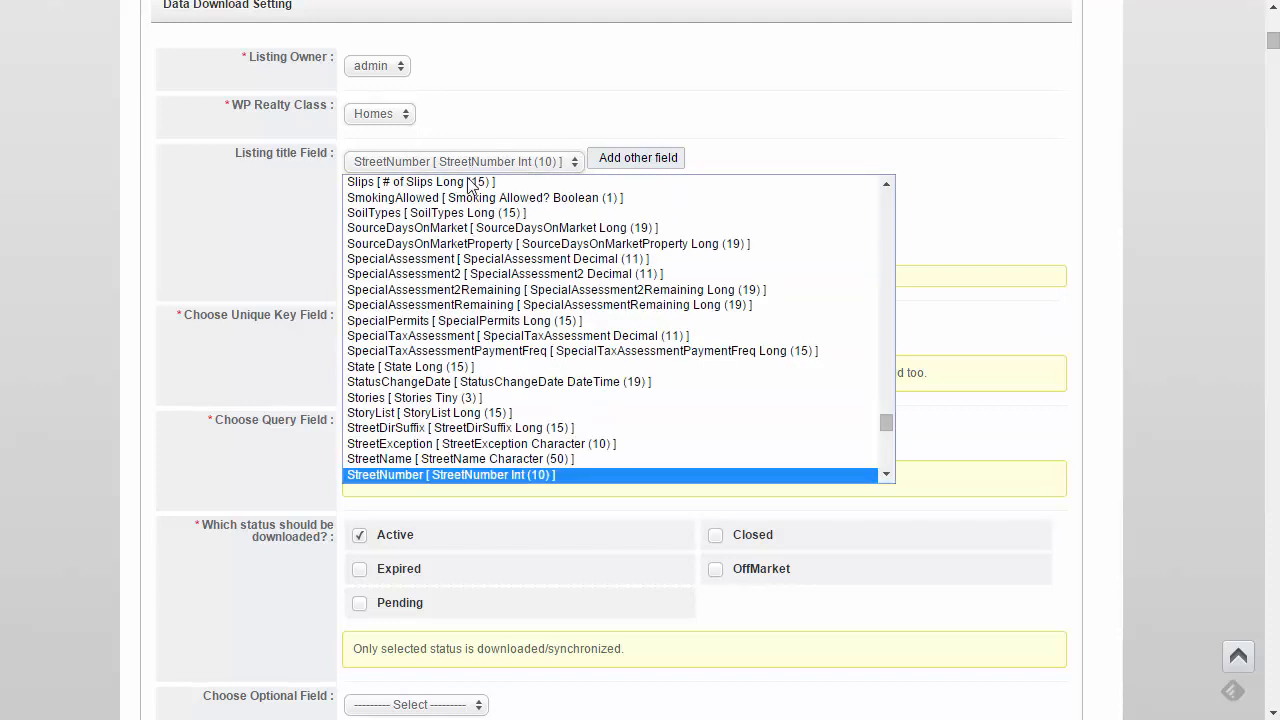
{"action": "scroll", "coordinate": [465, 290], "scroll_direction": "up", "scroll_amount": 15}
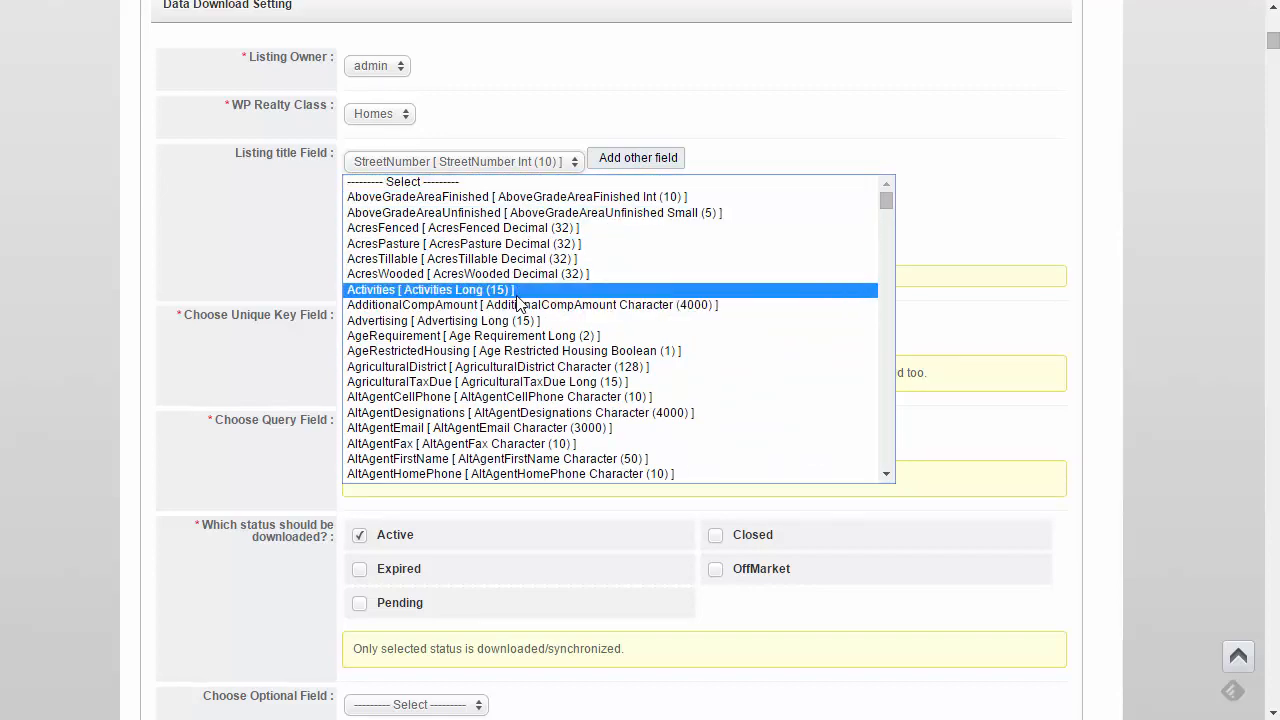
{"action": "scroll", "coordinate": [518, 300], "scroll_direction": "down", "scroll_amount": 20}
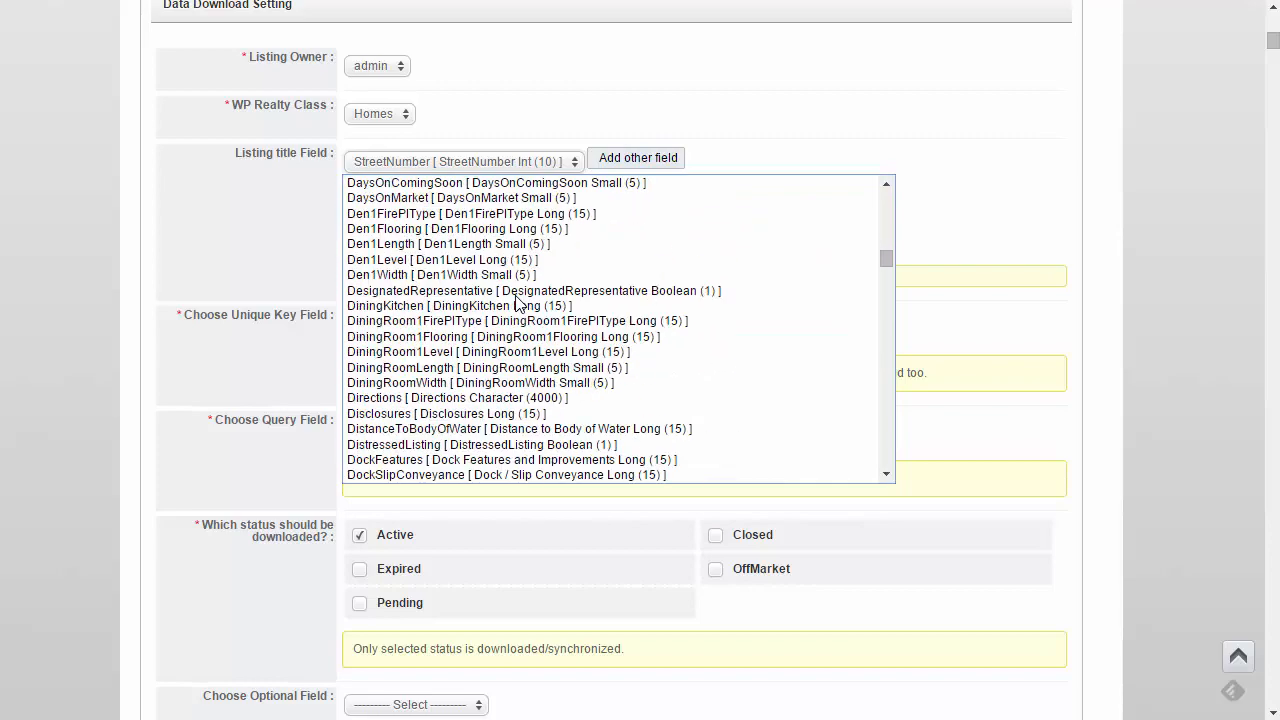
{"action": "scroll", "coordinate": [518, 300], "scroll_direction": "down", "scroll_amount": 20}
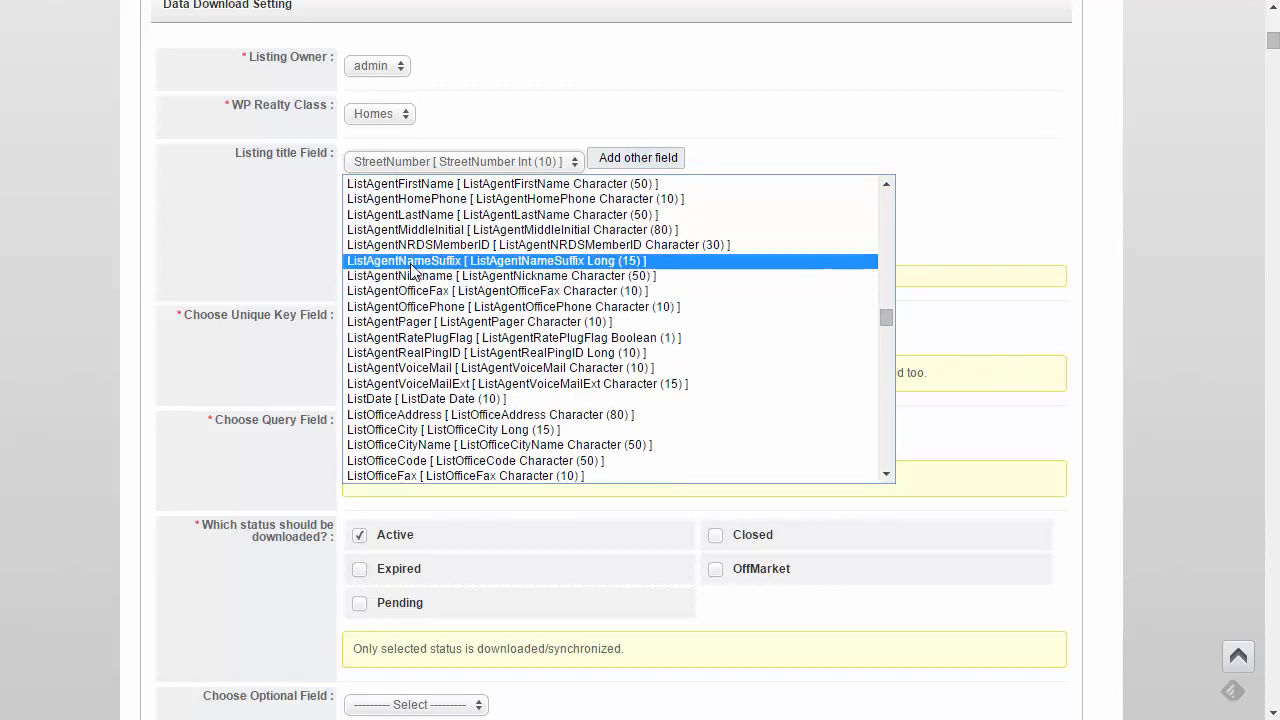
{"action": "scroll", "coordinate": [414, 271], "scroll_direction": "up", "scroll_amount": 3}
{"action": "scroll", "coordinate": [414, 271], "scroll_direction": "down", "scroll_amount": 4}
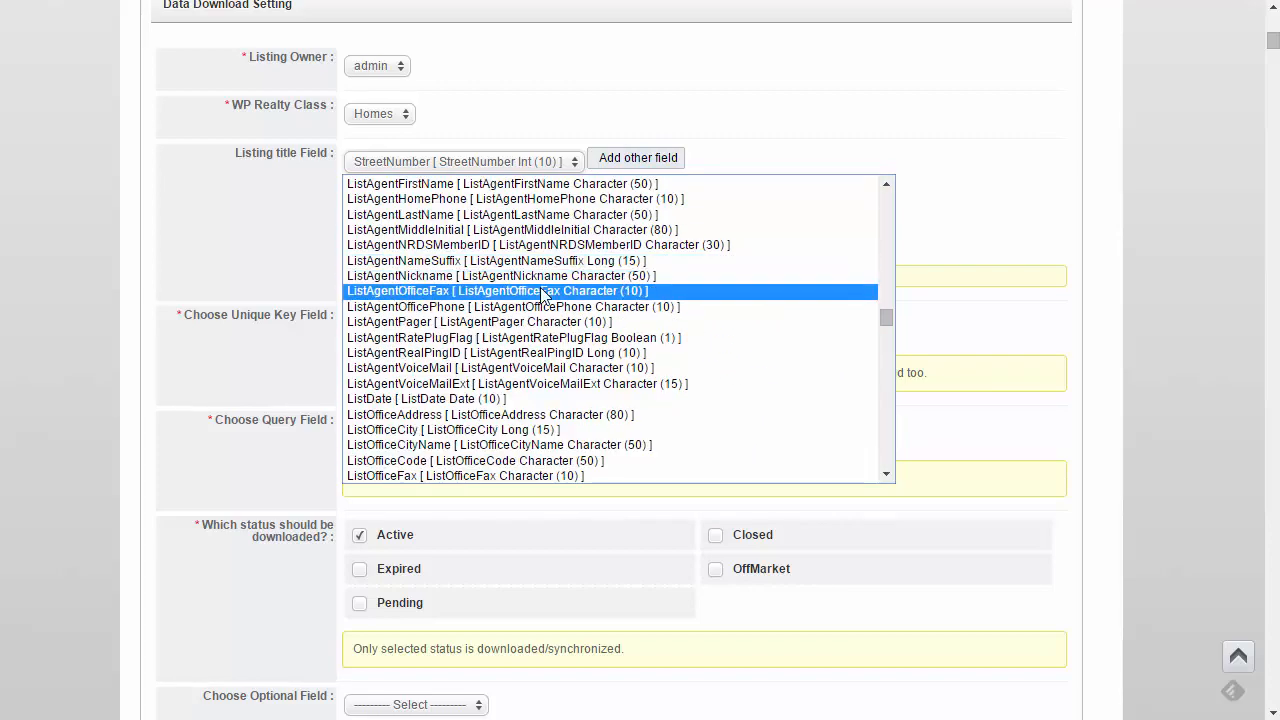
{"action": "scroll", "coordinate": [487, 333], "scroll_direction": "down", "scroll_amount": 20}
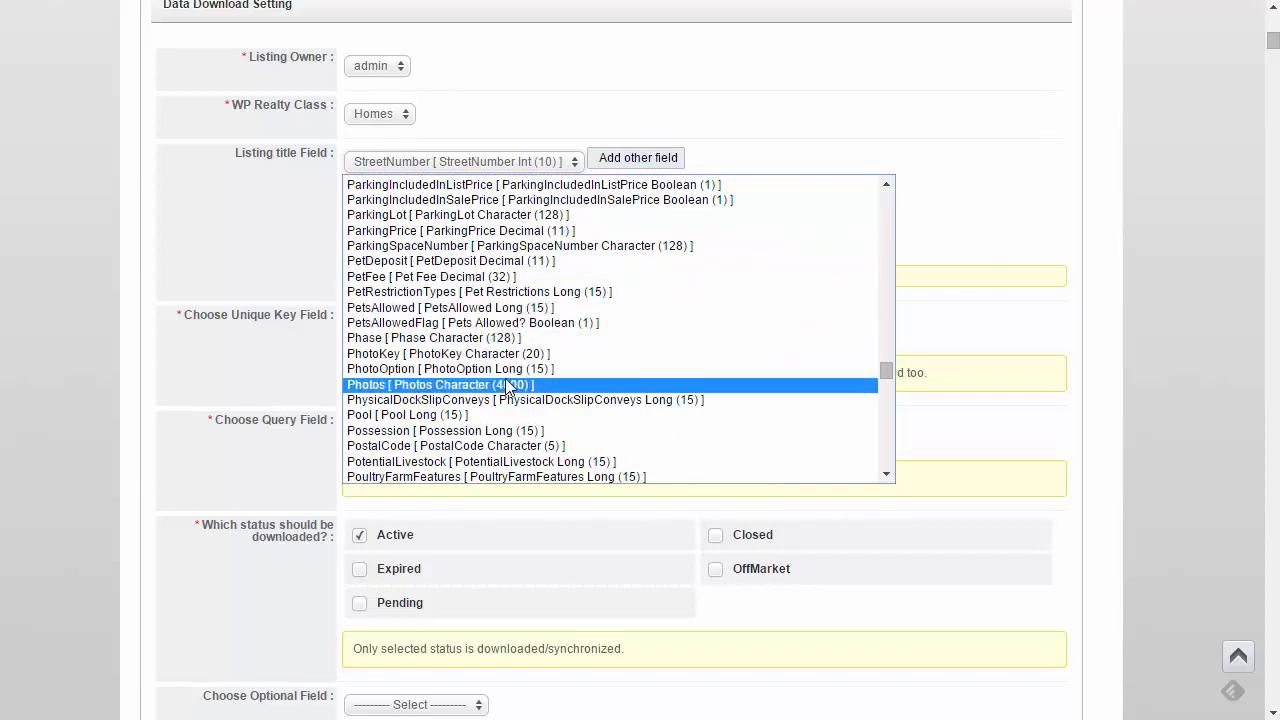
{"action": "scroll", "coordinate": [507, 388], "scroll_direction": "up", "scroll_amount": 20}
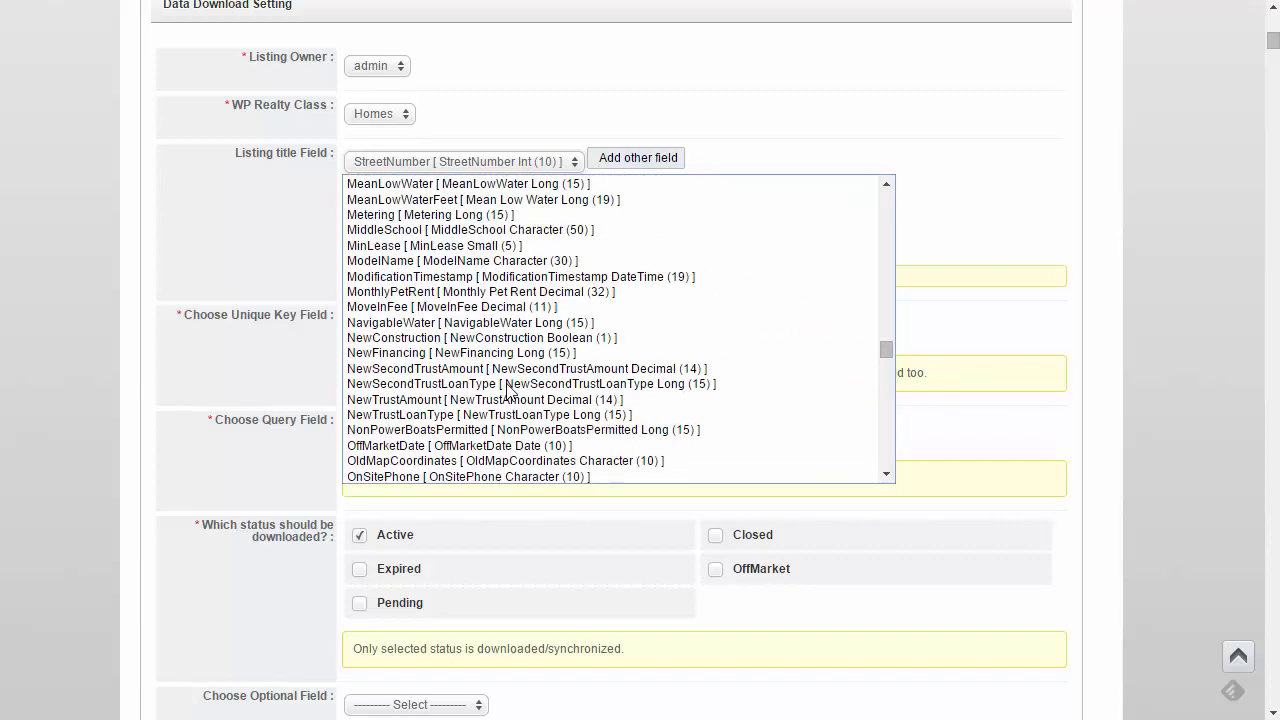
{"action": "scroll", "coordinate": [507, 388], "scroll_direction": "up", "scroll_amount": 20}
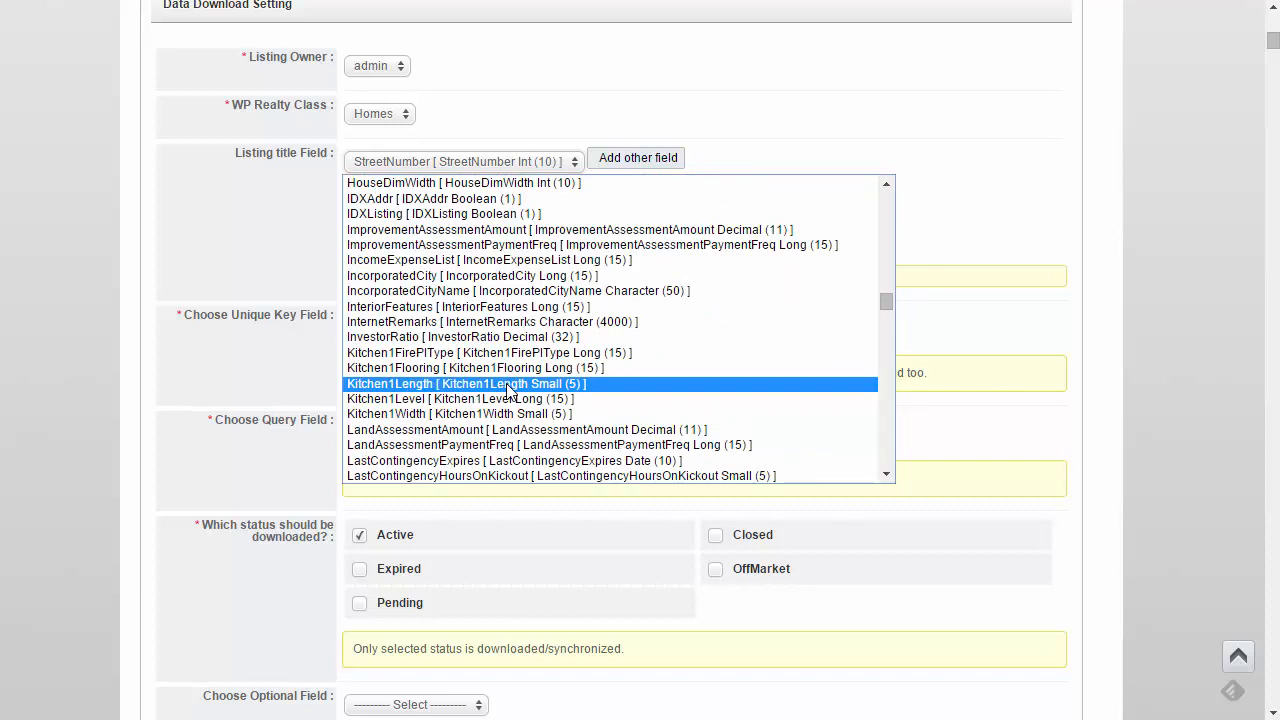
{"action": "scroll", "coordinate": [507, 388], "scroll_direction": "down", "scroll_amount": 6}
{"action": "scroll", "coordinate": [507, 388], "scroll_direction": "up", "scroll_amount": 10}
{"action": "scroll", "coordinate": [507, 388], "scroll_direction": "up", "scroll_amount": 13}
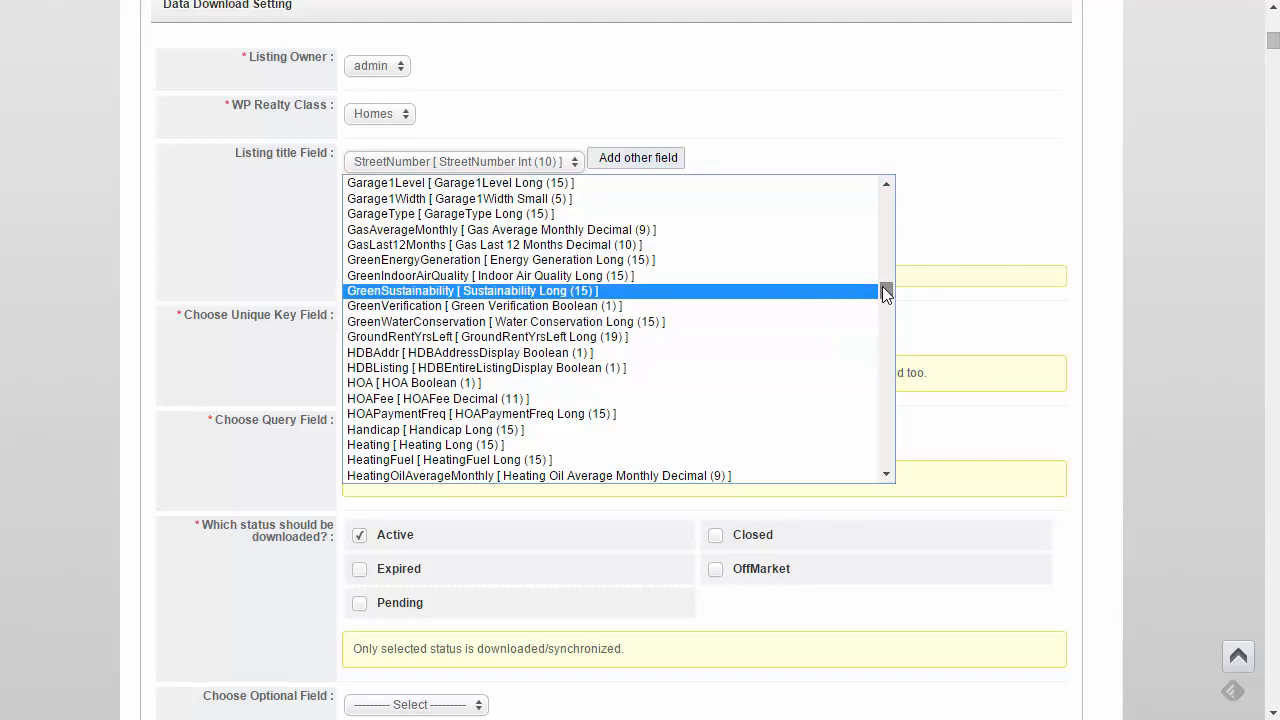
{"action": "left_click_drag", "start_coordinate": [882, 286], "coordinate": [874, 305]}
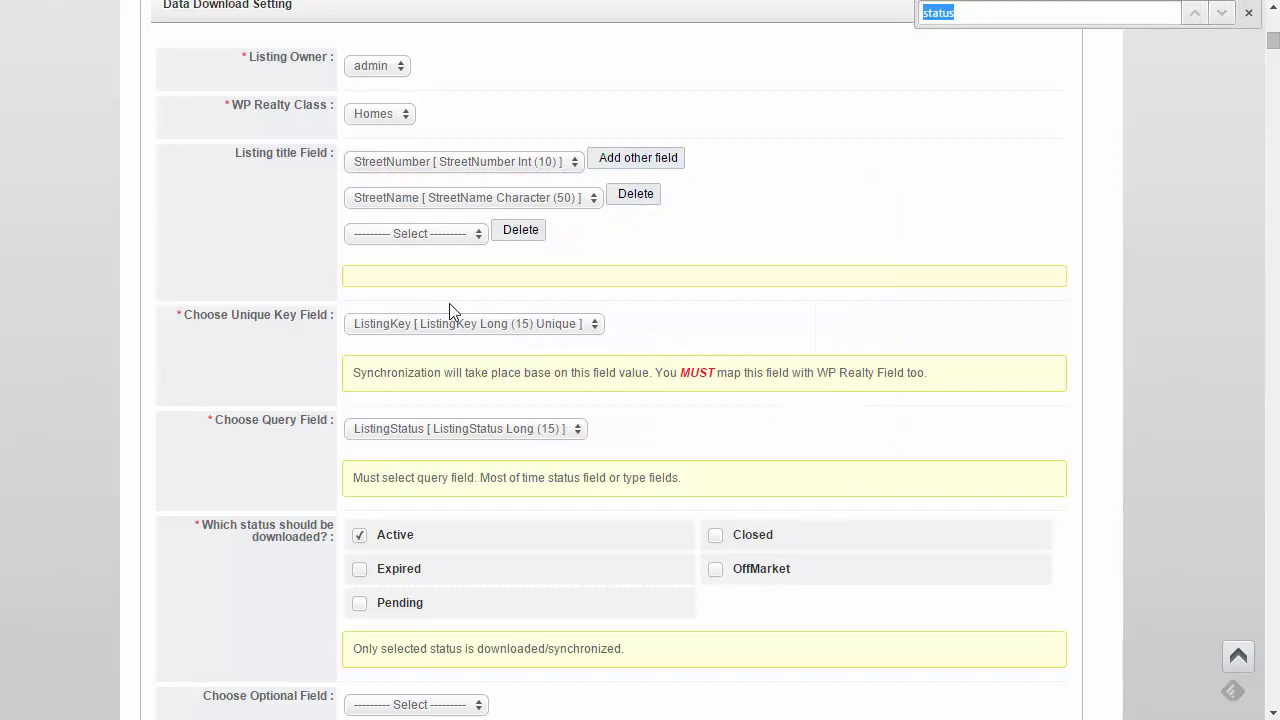
Search the page for "address" and step through the matches to the FullStreetAddress field in the mapping list.
{"action": "type", "text": "address"}
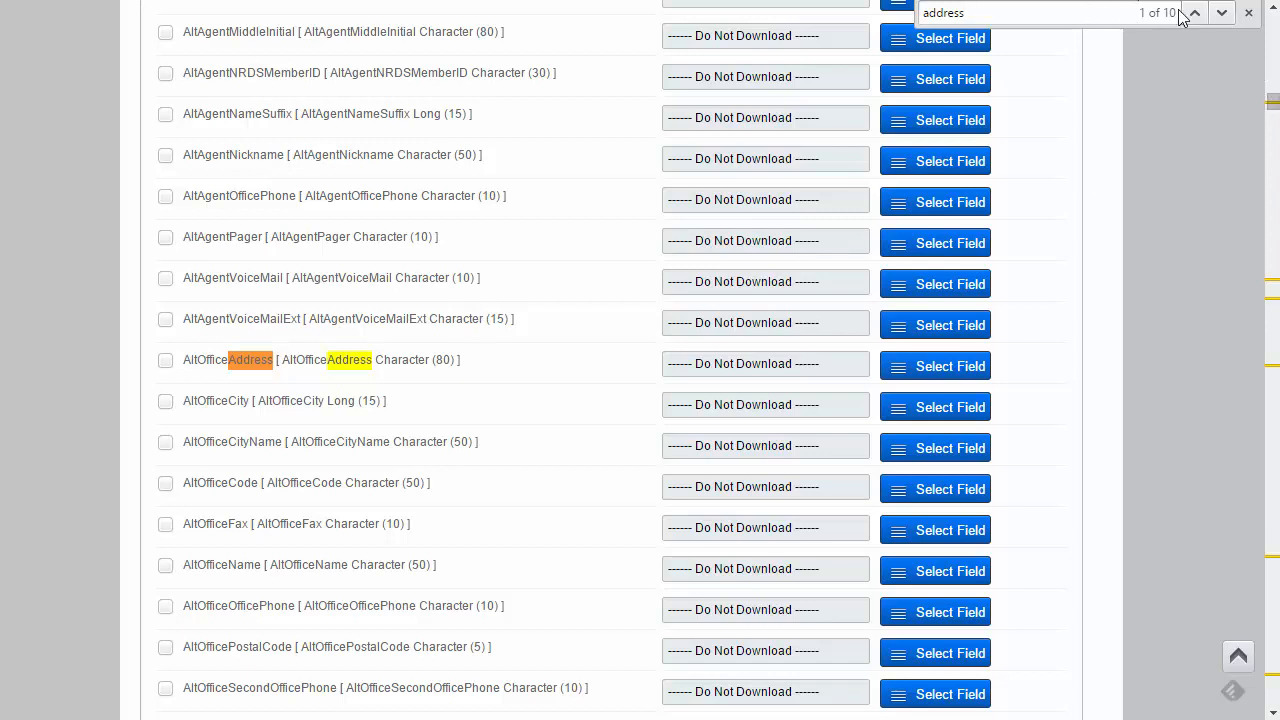
{"action": "left_click", "coordinate": [1221, 13]}
{"action": "left_click", "coordinate": [1221, 13]}
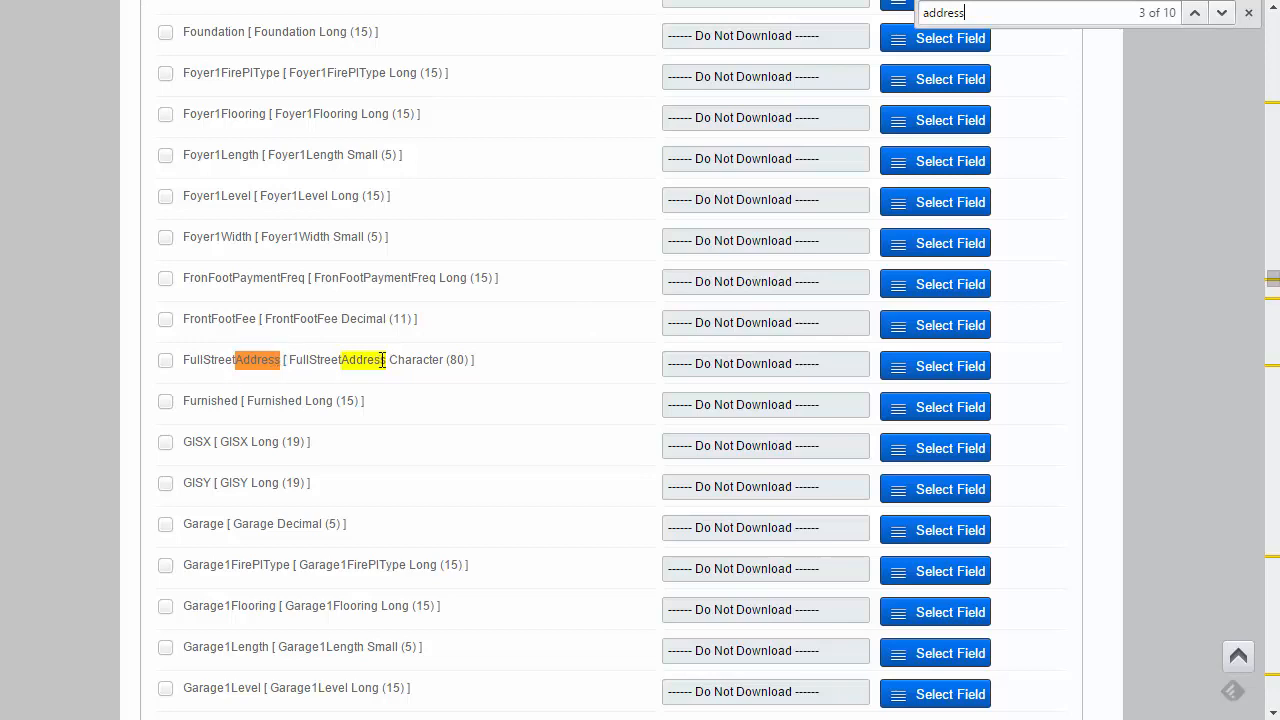
Return to the Property [MRIS_RES] download settings and choose FullStreetAddress as the first listing title field.
{"action": "scroll", "coordinate": [891, 429], "scroll_direction": "up", "scroll_amount": 15}
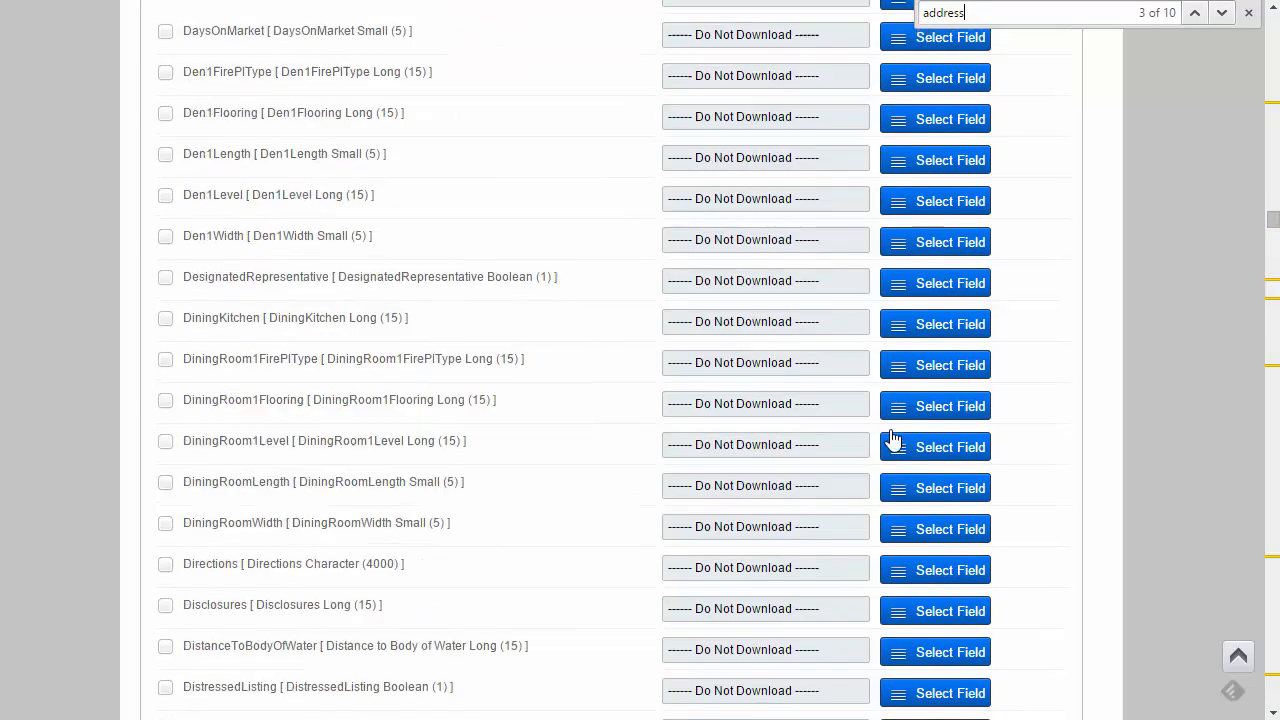
{"action": "scroll", "coordinate": [893, 440], "scroll_direction": "up", "scroll_amount": 20}
{"action": "scroll", "coordinate": [891, 440], "scroll_direction": "down", "scroll_amount": 5}
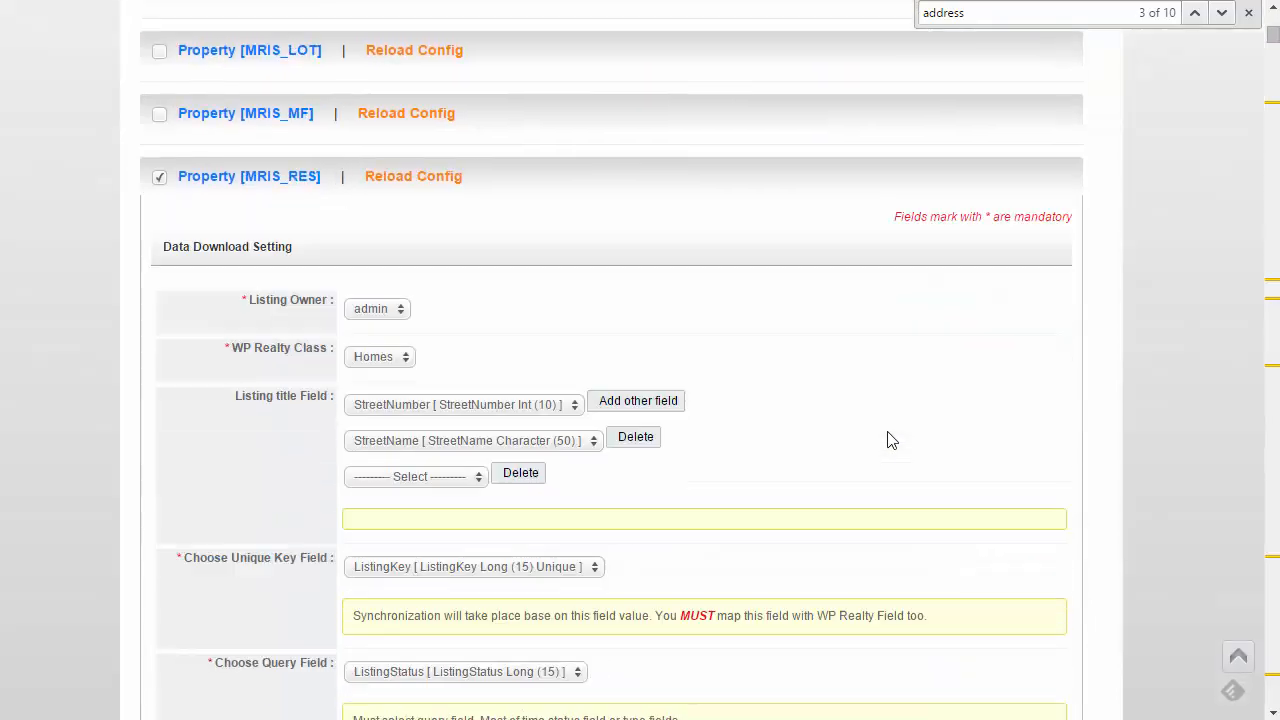
{"action": "scroll", "coordinate": [891, 440], "scroll_direction": "down", "scroll_amount": 1}
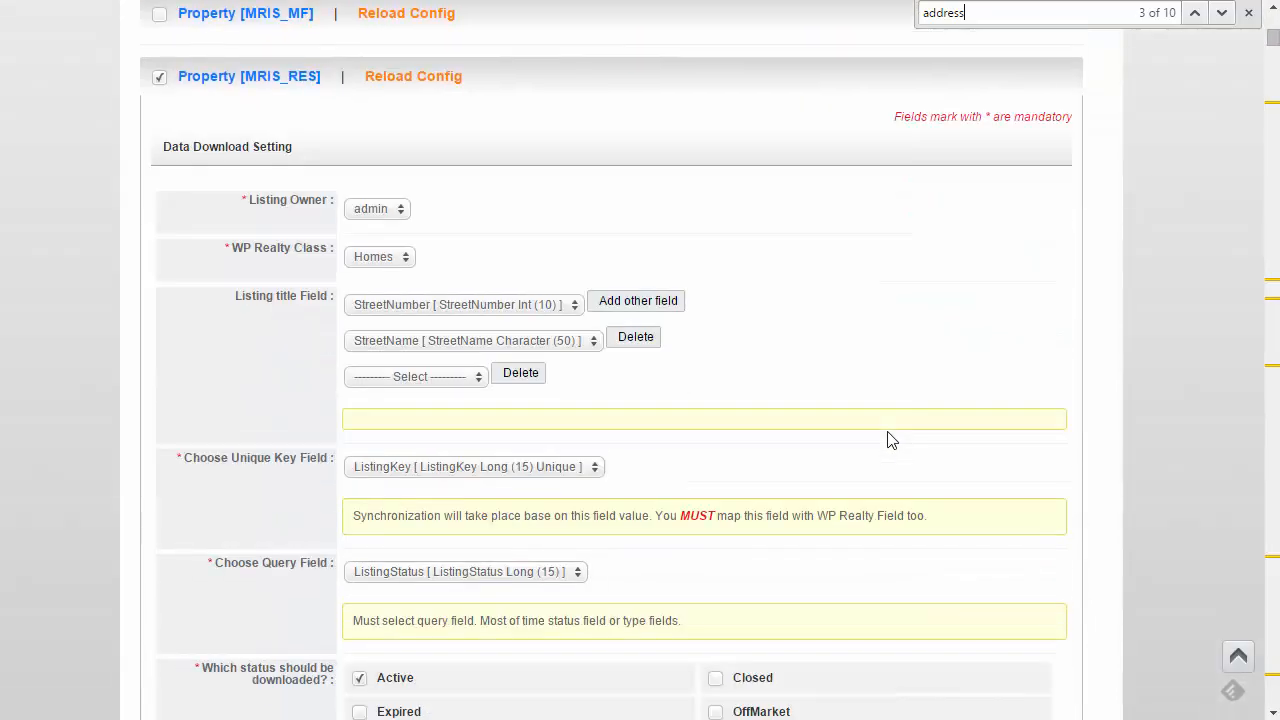
{"action": "left_click", "coordinate": [523, 306]}
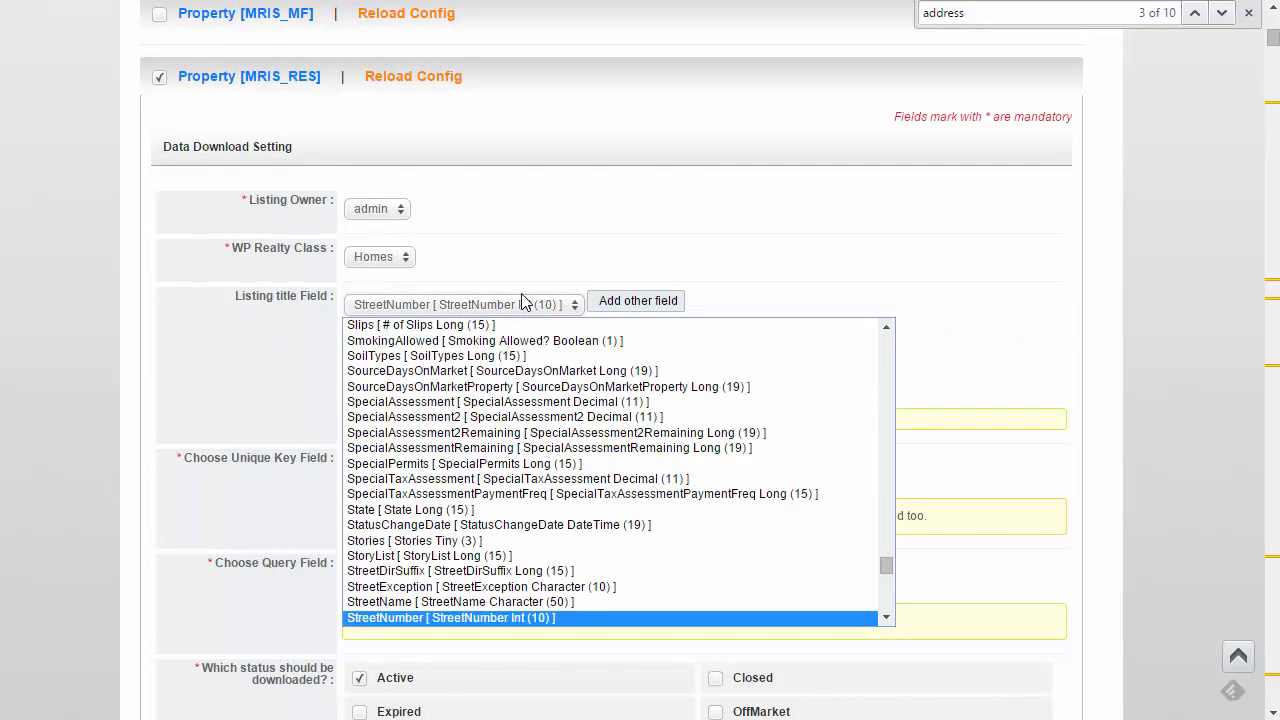
{"action": "type", "text": "fu"}
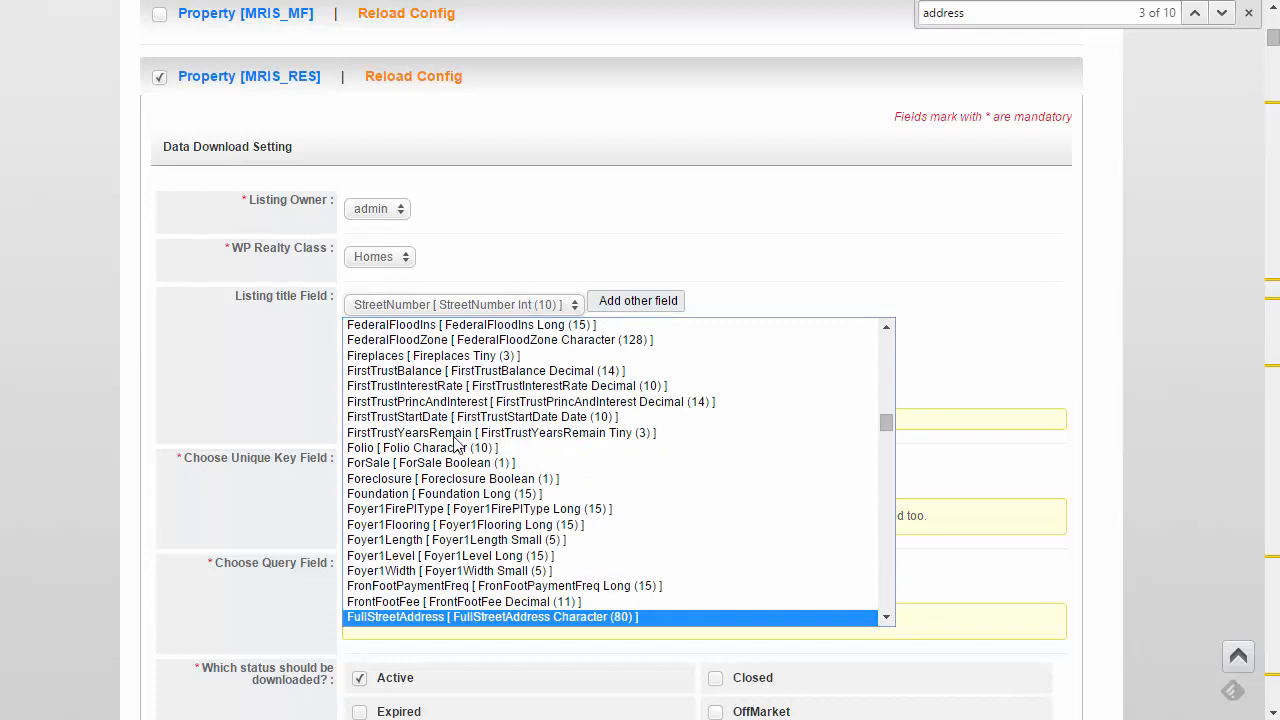
{"action": "left_click", "coordinate": [453, 616]}
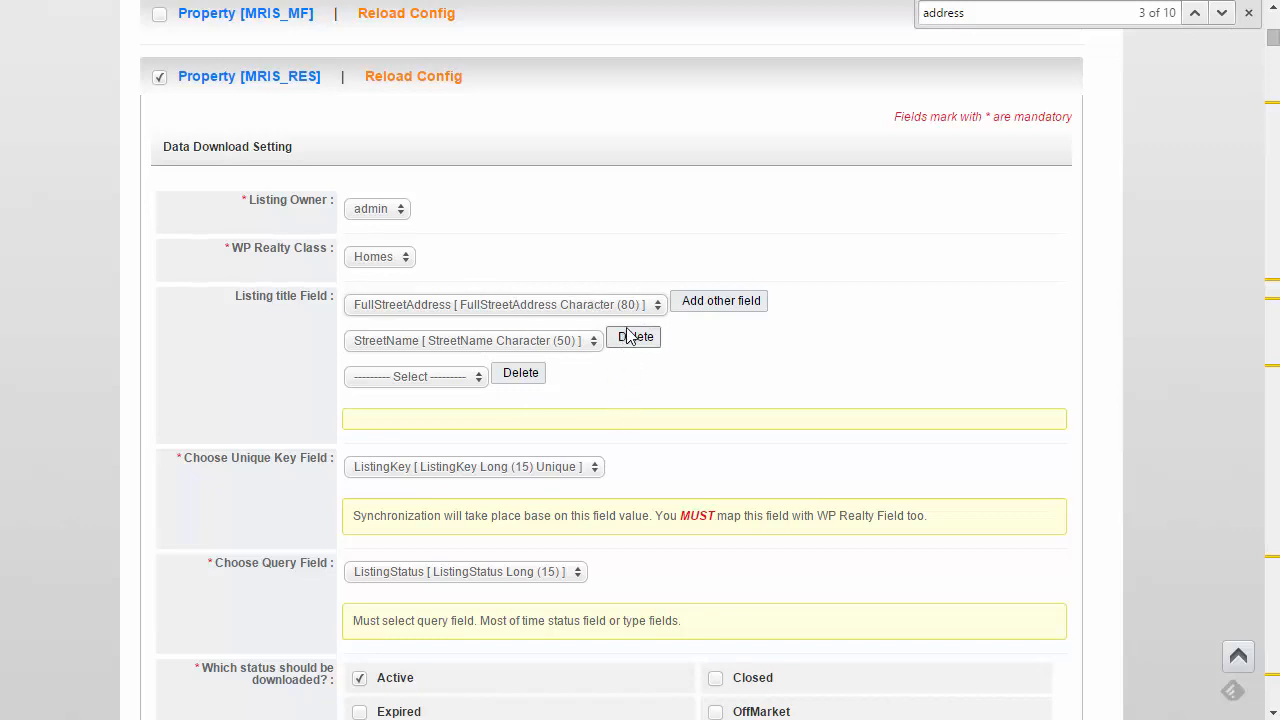
Switch the first listing title field back to StreetNumber.
{"action": "left_click", "coordinate": [575, 313]}
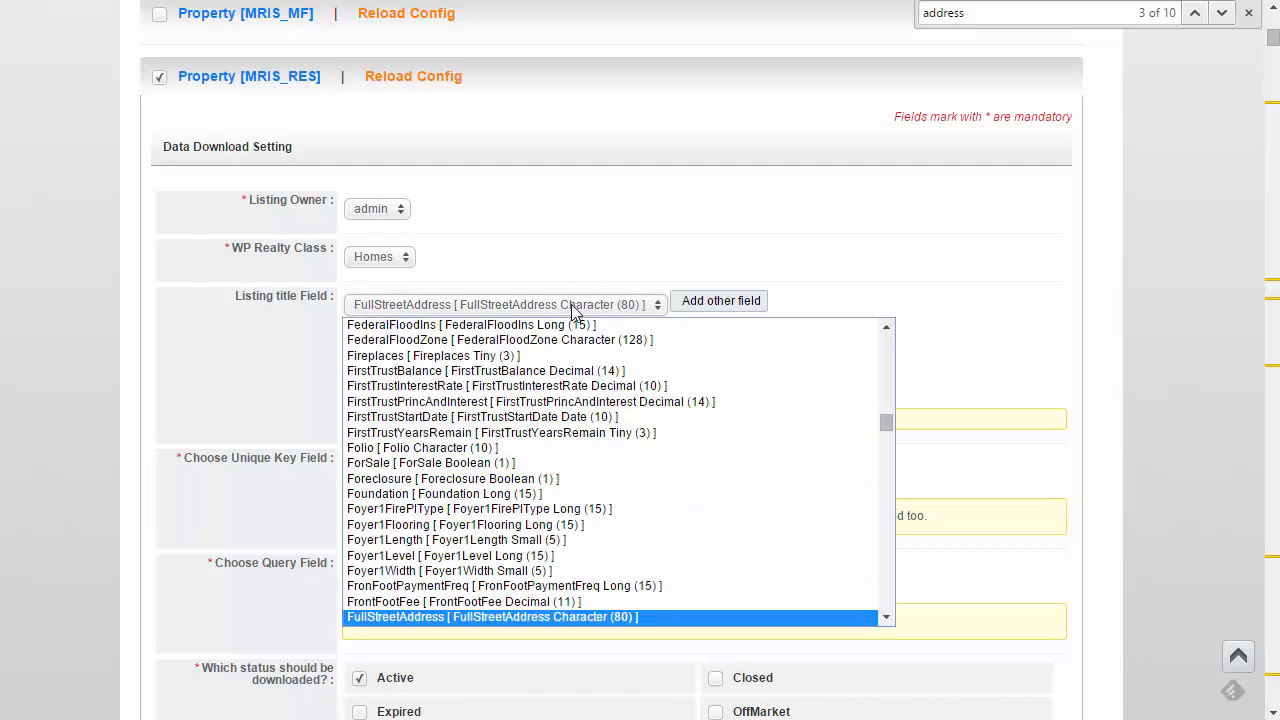
{"action": "scroll", "coordinate": [570, 425], "scroll_direction": "down", "scroll_amount": 5}
{"action": "scroll", "coordinate": [570, 425], "scroll_direction": "down", "scroll_amount": 20}
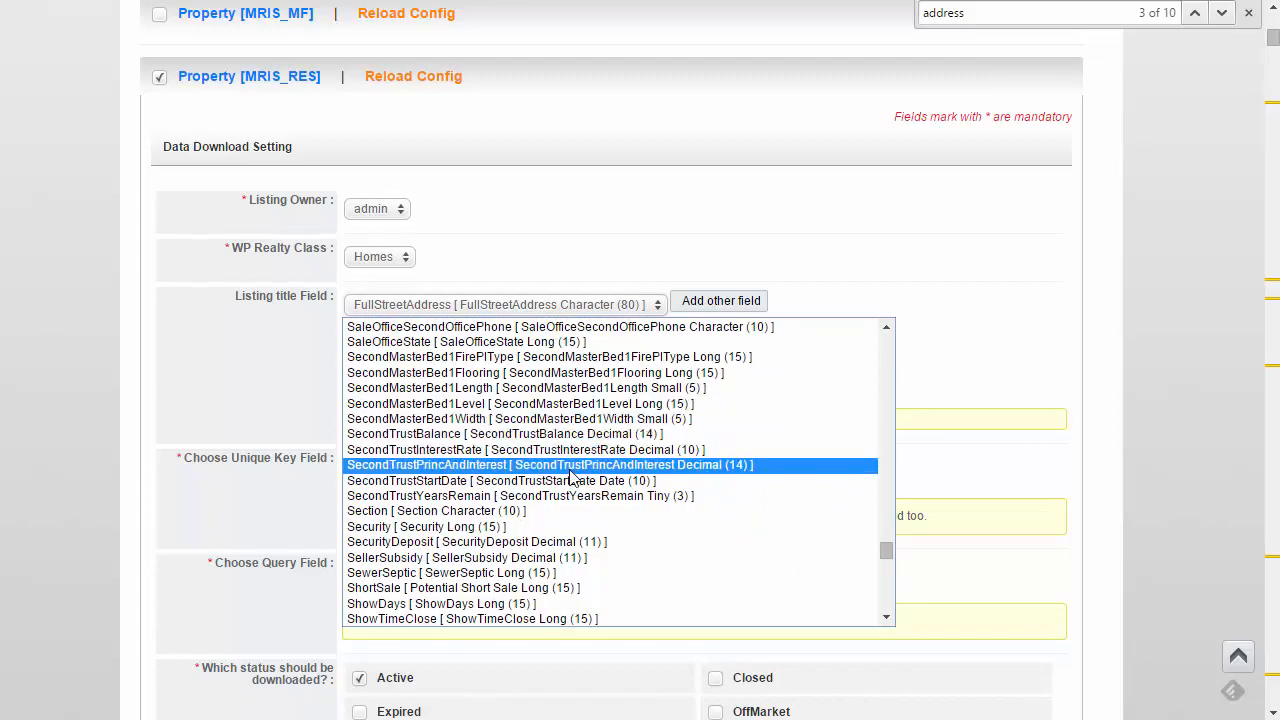
{"action": "scroll", "coordinate": [572, 470], "scroll_direction": "down", "scroll_amount": 8}
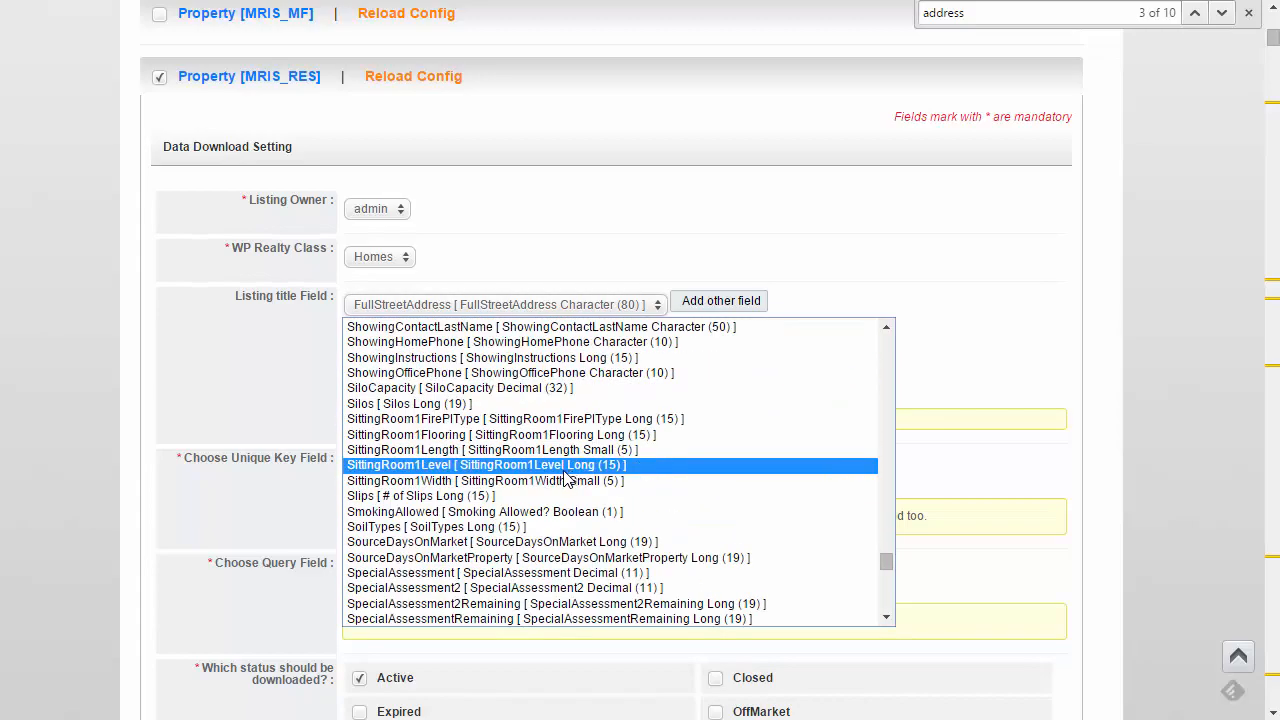
{"action": "left_click_drag", "start_coordinate": [886, 562], "coordinate": [884, 571]}
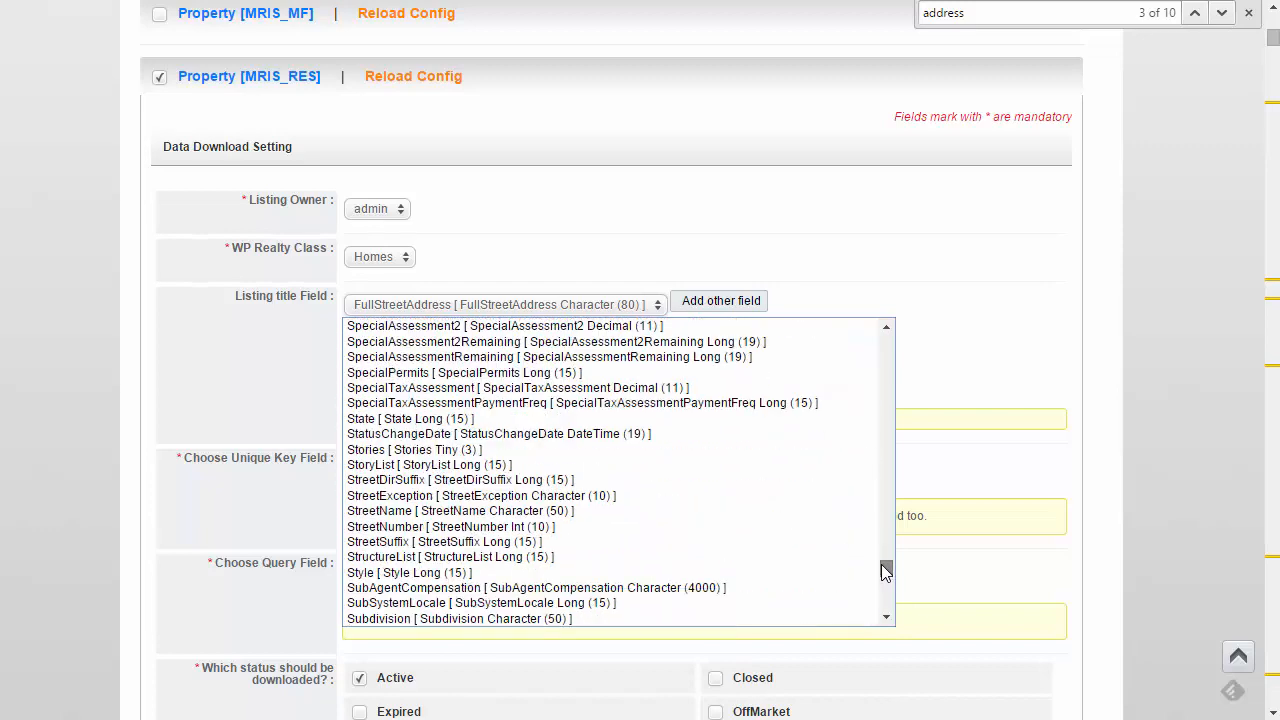
{"action": "left_click", "coordinate": [548, 527]}
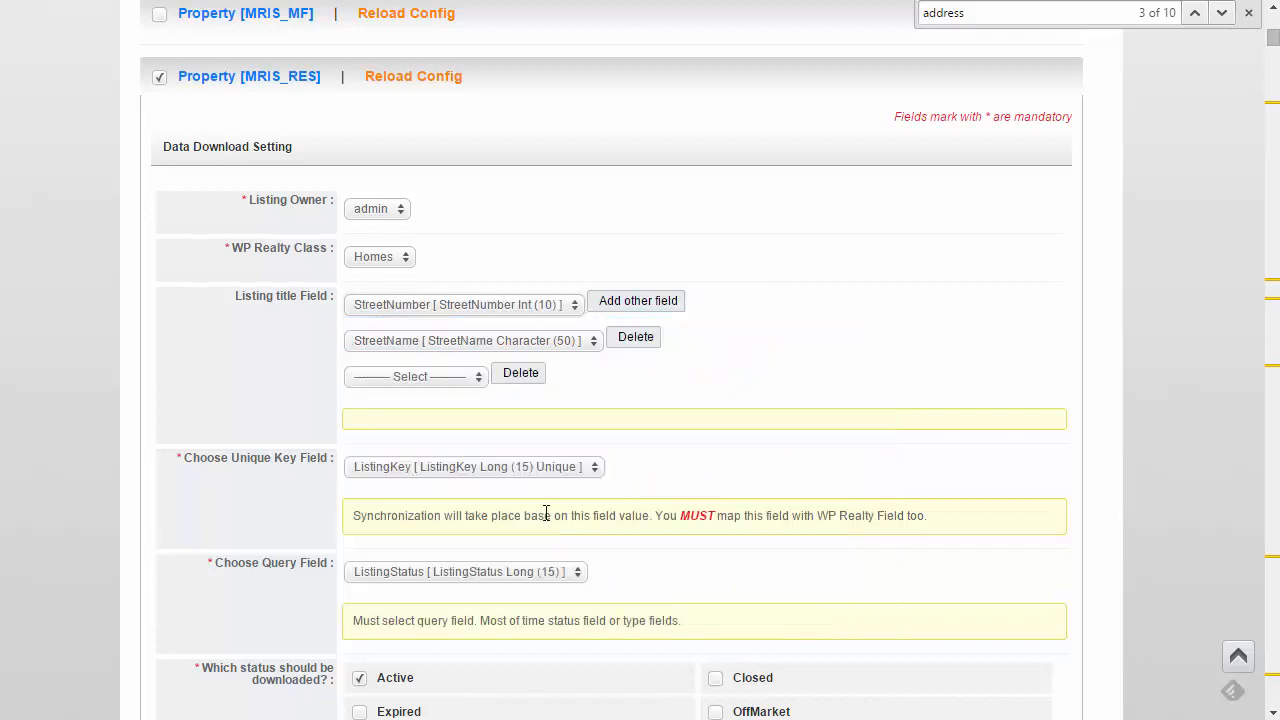
Check the field choices for the second and third listing title fields without changing either selection.
{"action": "left_click", "coordinate": [510, 343]}
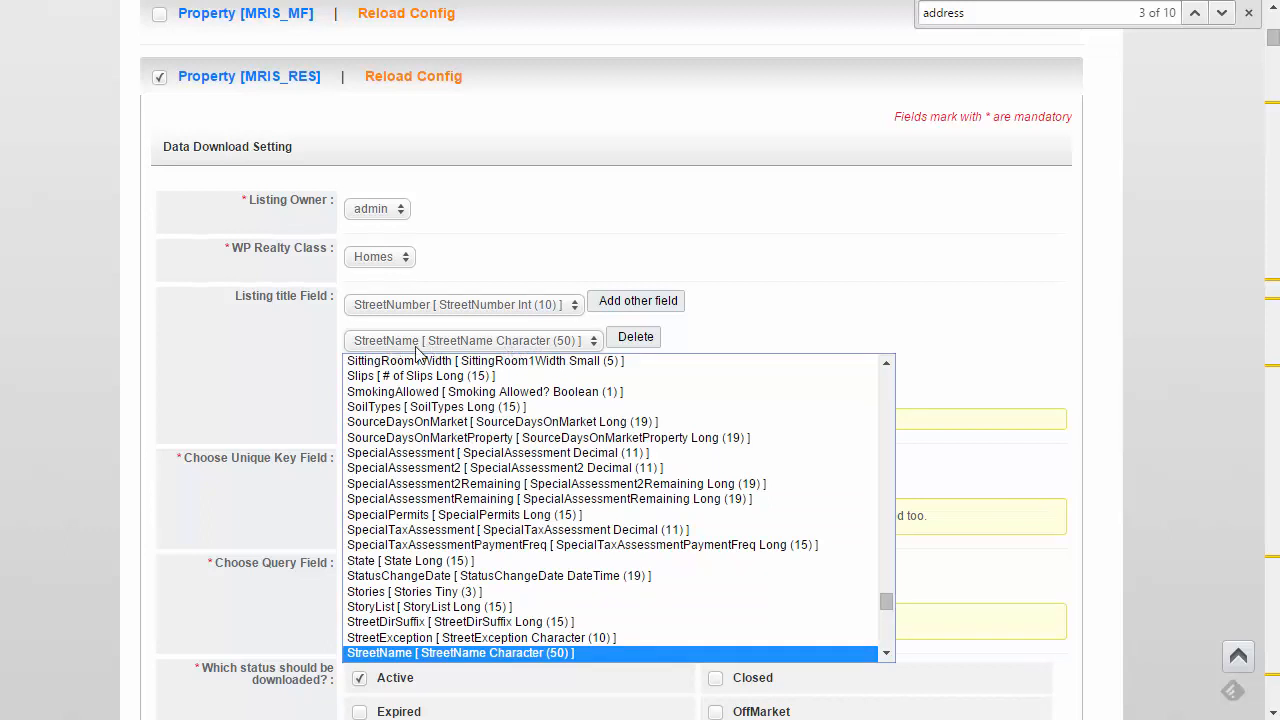
{"action": "left_click", "coordinate": [748, 340]}
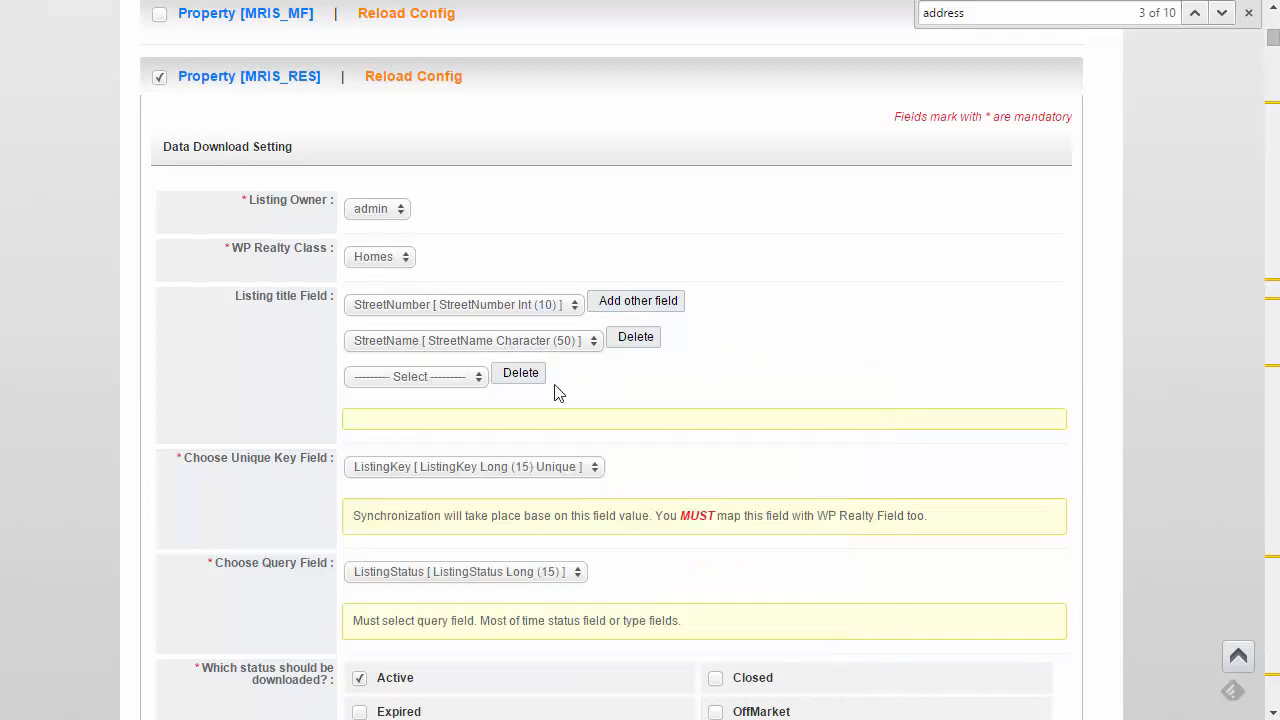
{"action": "left_click", "coordinate": [439, 380]}
{"action": "scroll", "coordinate": [505, 500], "scroll_direction": "down", "scroll_amount": 15}
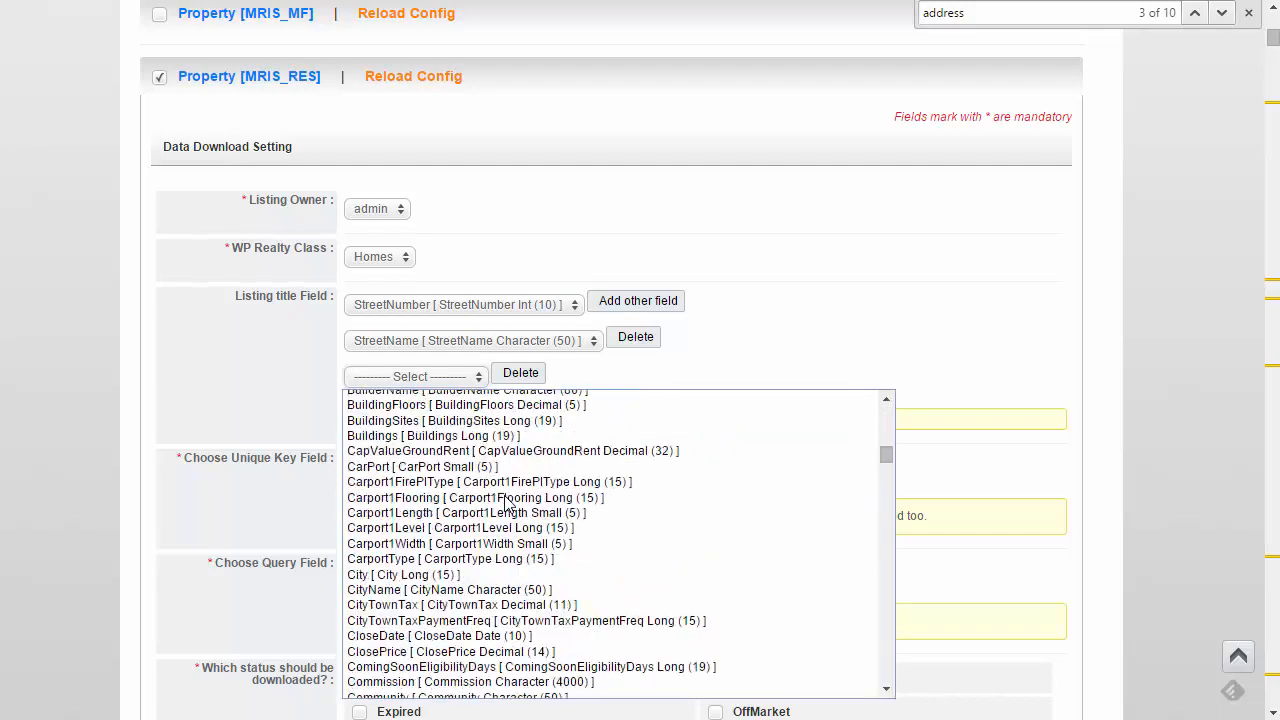
{"action": "scroll", "coordinate": [505, 505], "scroll_direction": "down", "scroll_amount": 10}
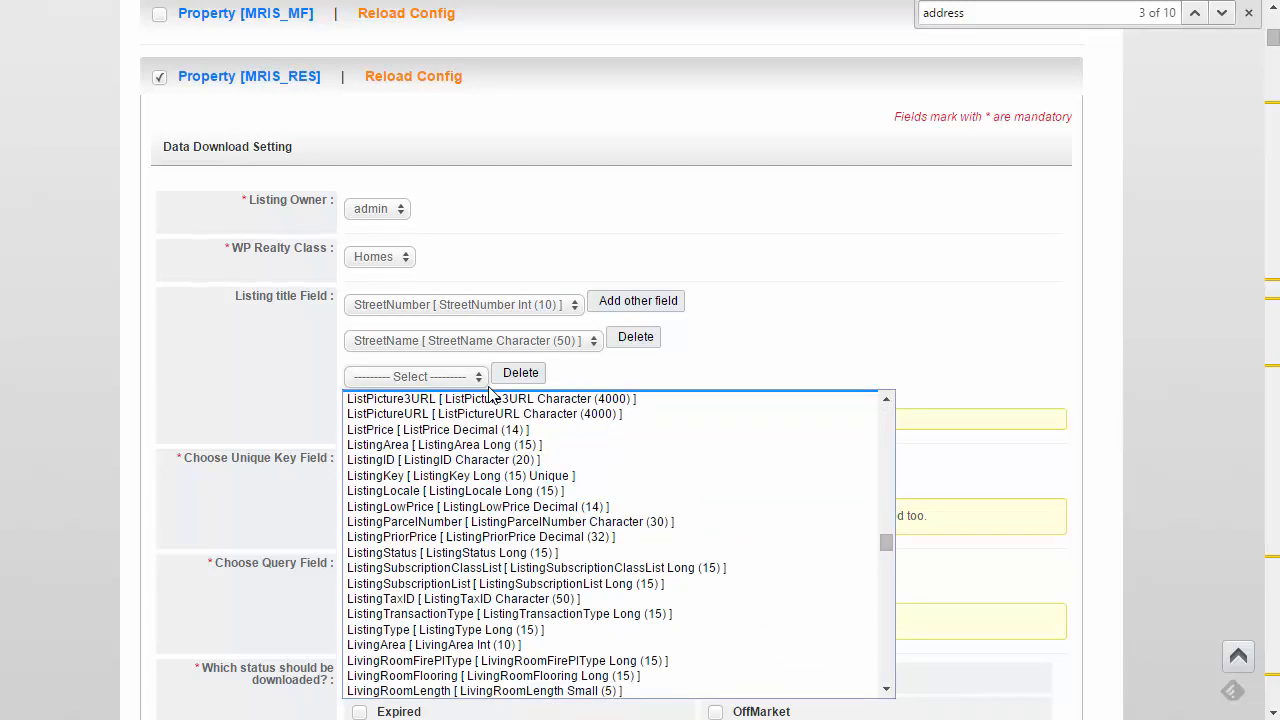
{"action": "left_click", "coordinate": [648, 379]}
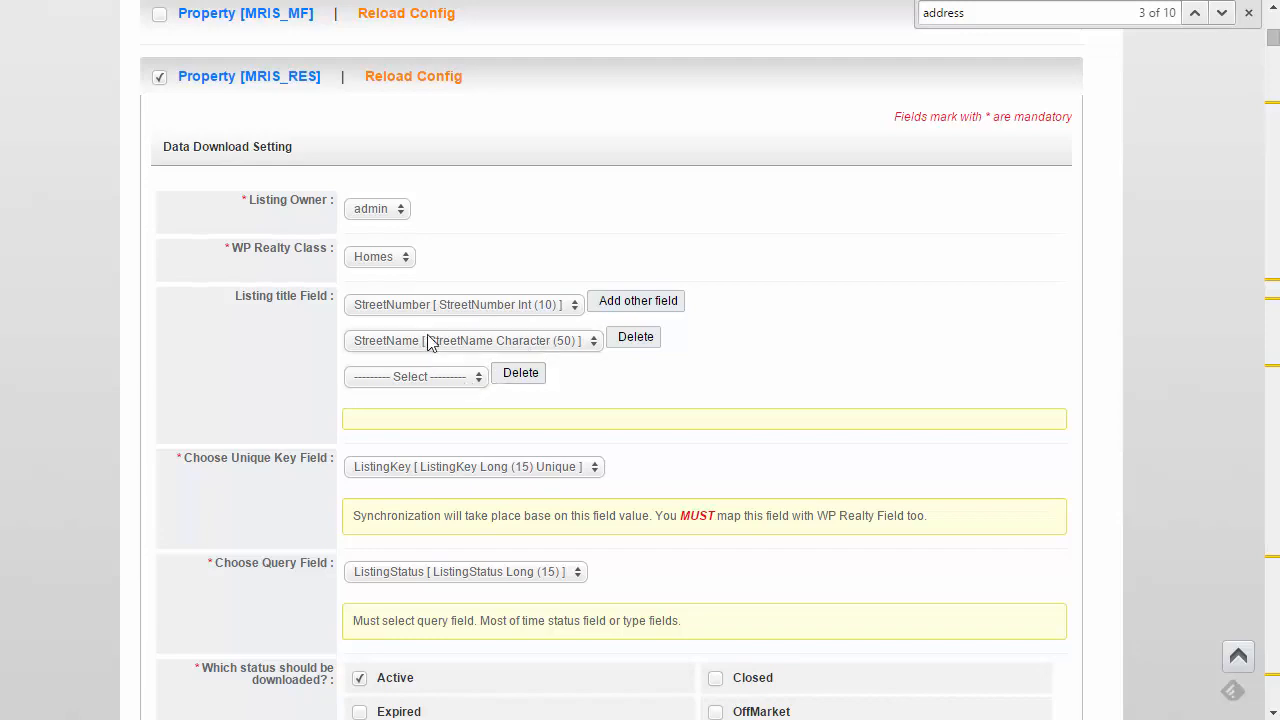
Delete the empty third listing title field and the second one holding StreetName.
{"action": "scroll", "coordinate": [790, 345], "scroll_direction": "down", "scroll_amount": 1}
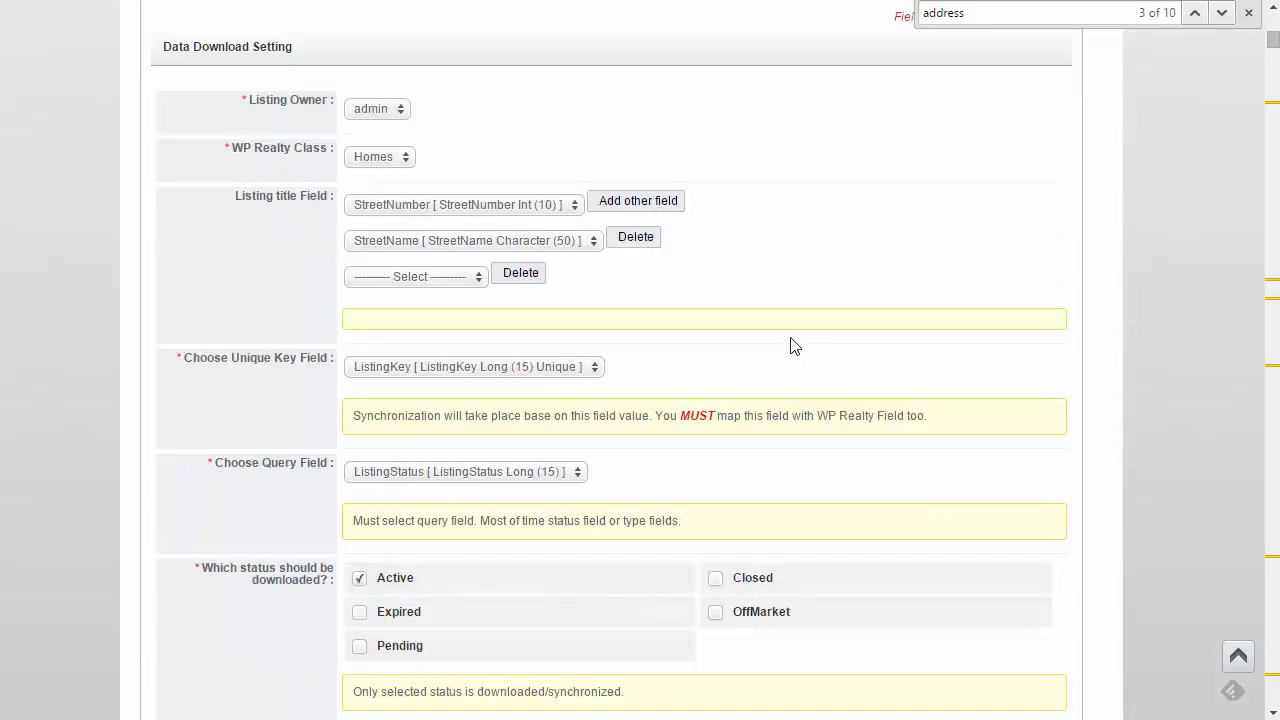
{"action": "scroll", "coordinate": [791, 347], "scroll_direction": "down", "scroll_amount": 2}
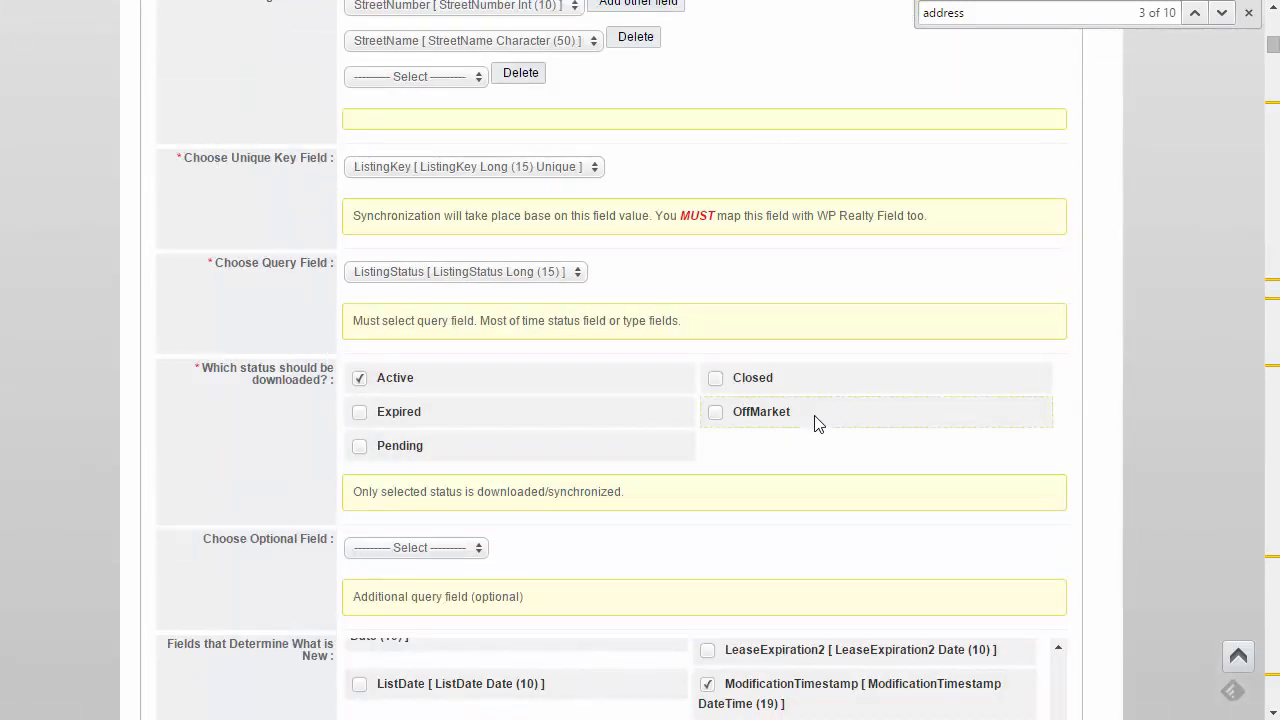
{"action": "scroll", "coordinate": [815, 423], "scroll_direction": "up", "scroll_amount": 2}
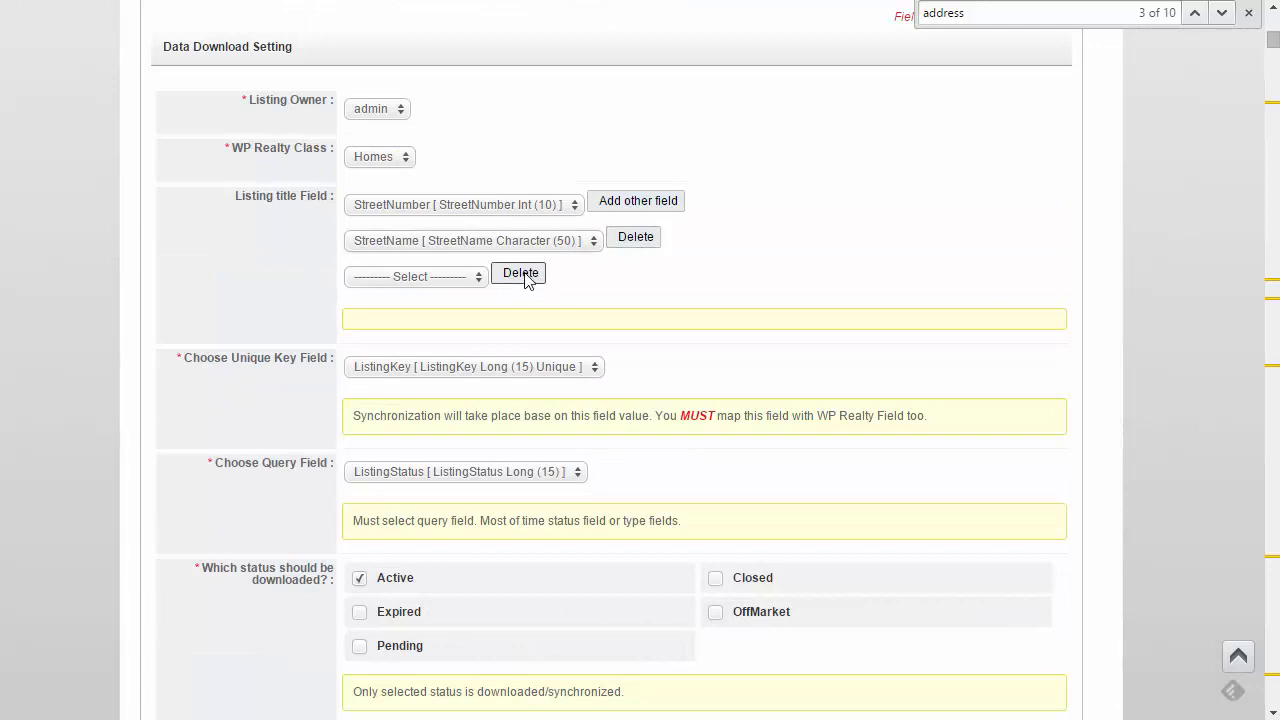
{"action": "left_click", "coordinate": [527, 278]}
{"action": "left_click", "coordinate": [636, 238]}
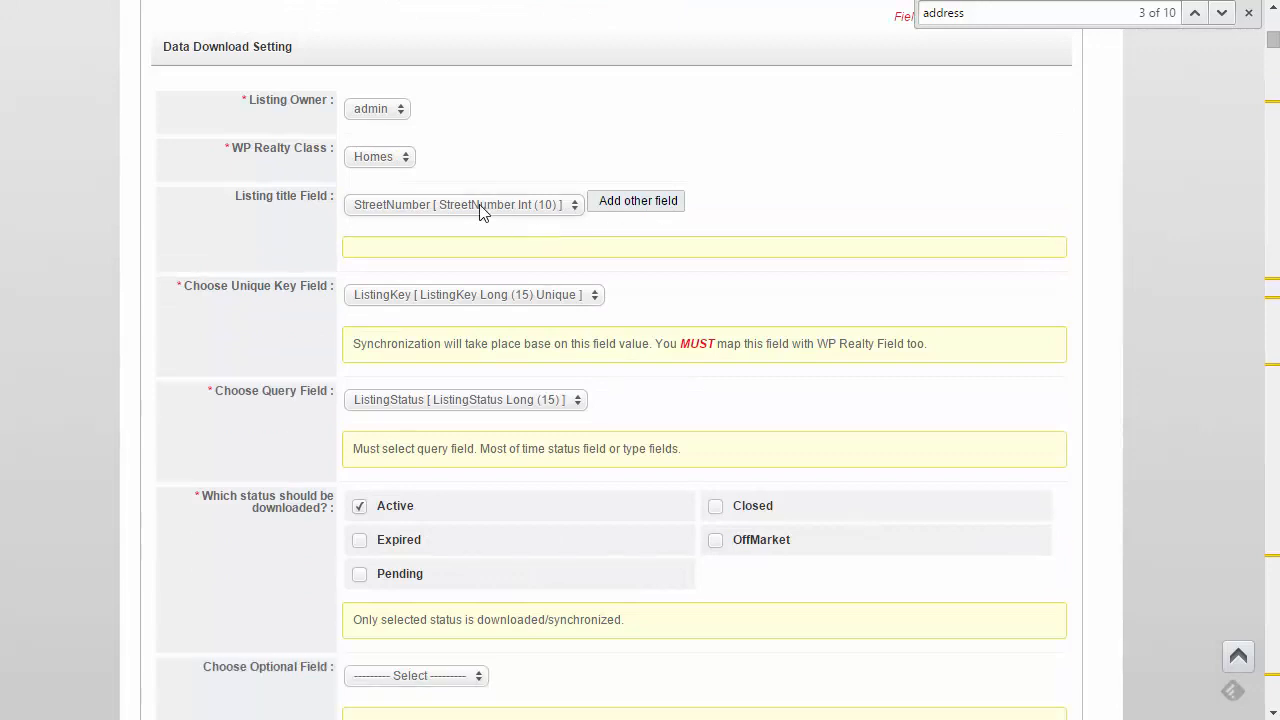
Set the single remaining listing title field to FullStreetAddress.
{"action": "left_click", "coordinate": [480, 207]}
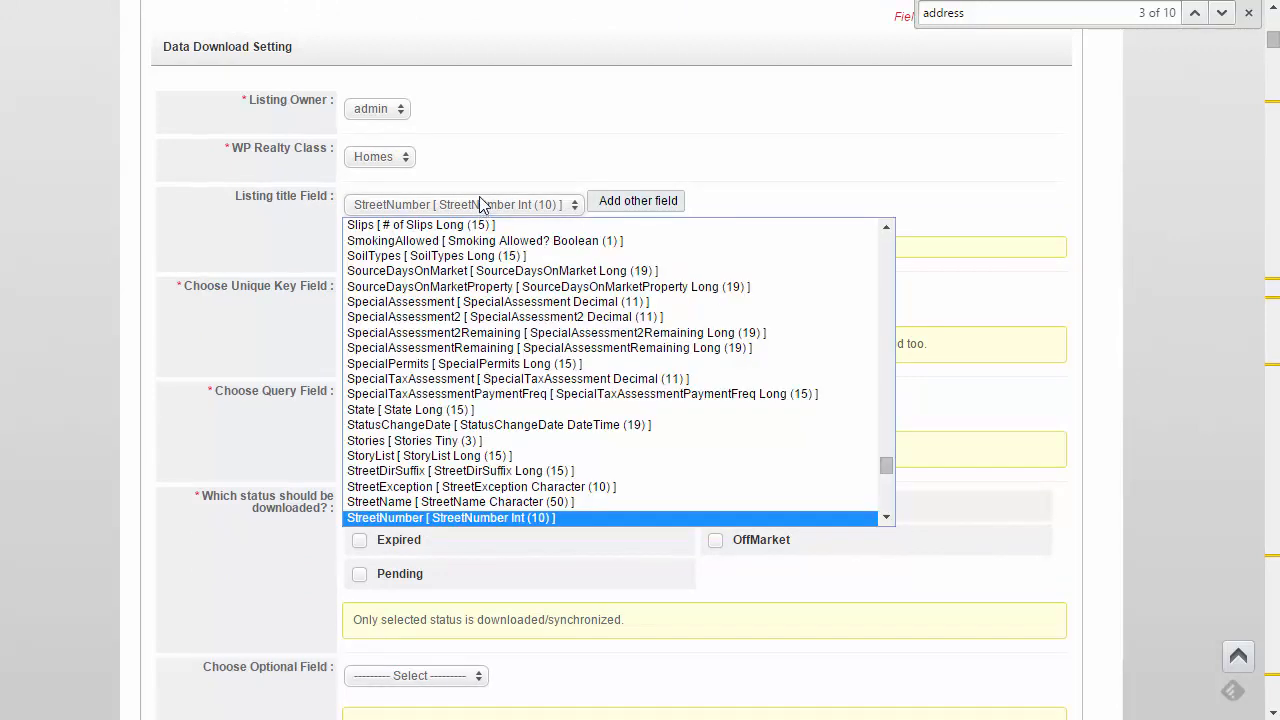
{"action": "type", "text": "fu"}
{"action": "key", "text": "Return"}
{"action": "scroll", "coordinate": [690, 318], "scroll_direction": "down", "scroll_amount": 1}
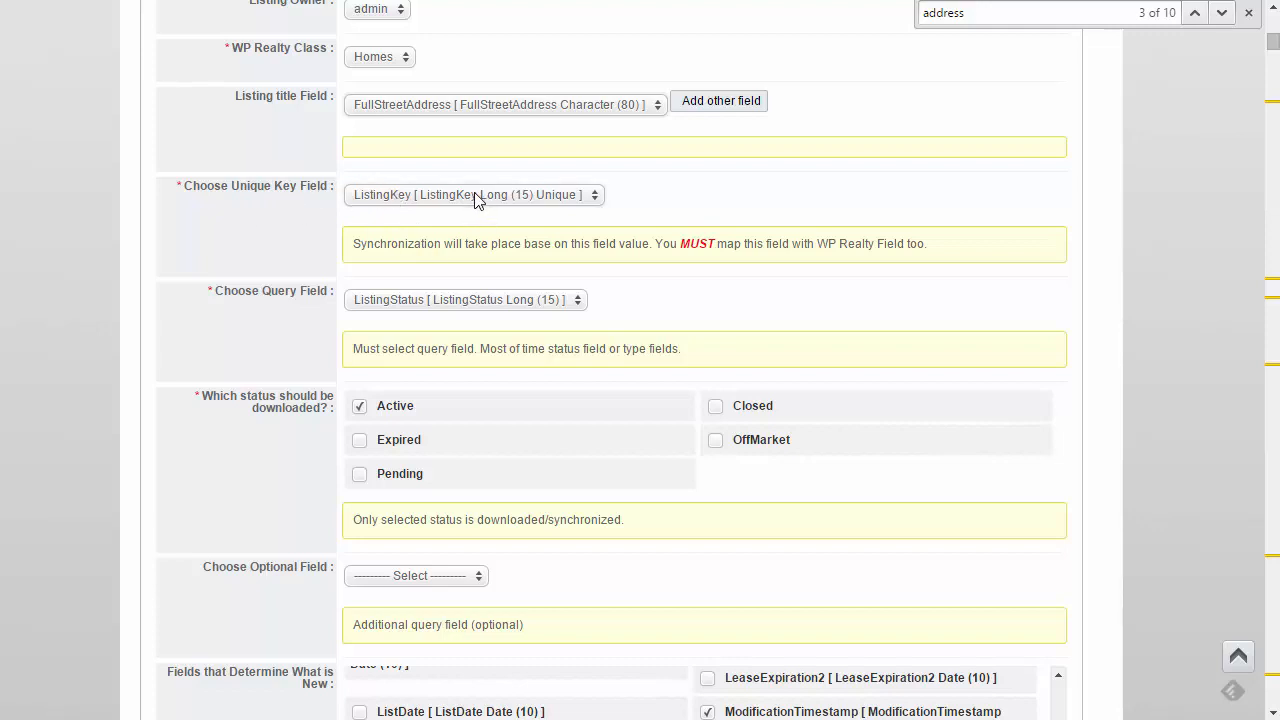
Review the data download settings from the unique key field down to the listing ID and photo fields.
{"action": "scroll", "coordinate": [578, 232], "scroll_direction": "down", "scroll_amount": 1}
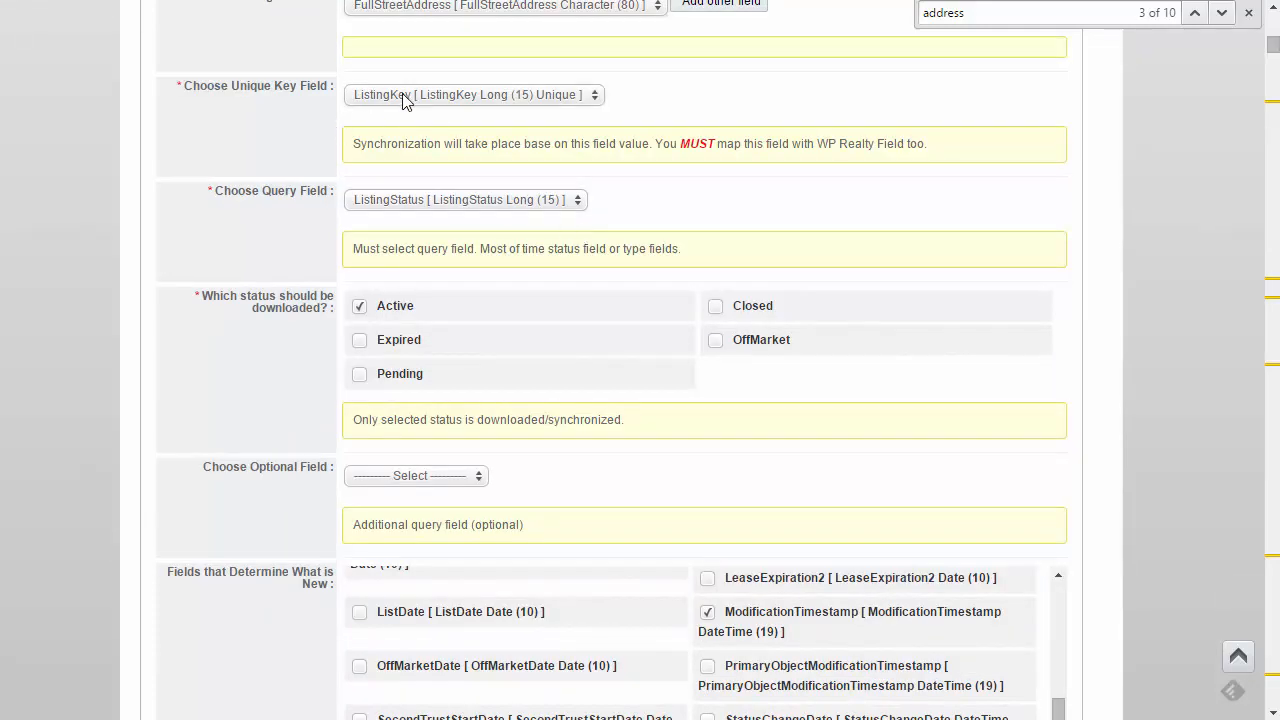
{"action": "scroll", "coordinate": [309, 201], "scroll_direction": "down", "scroll_amount": 5}
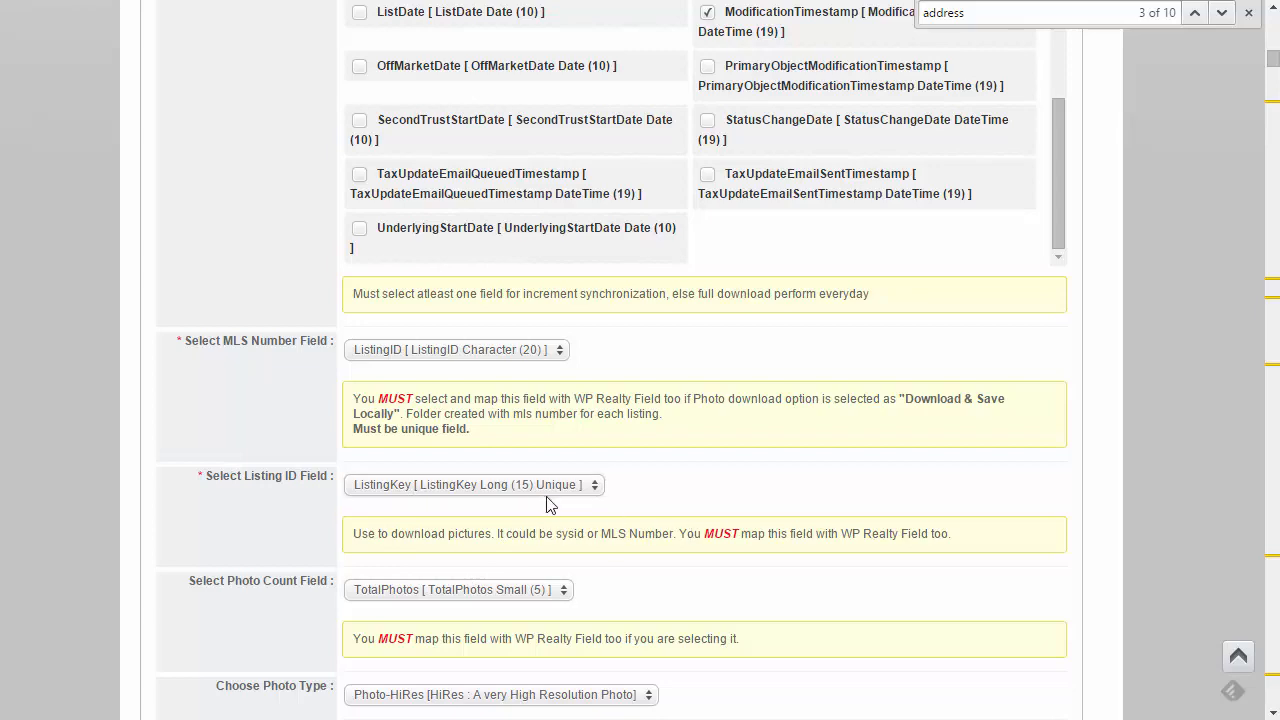
{"action": "scroll", "coordinate": [253, 420], "scroll_direction": "up", "scroll_amount": 4}
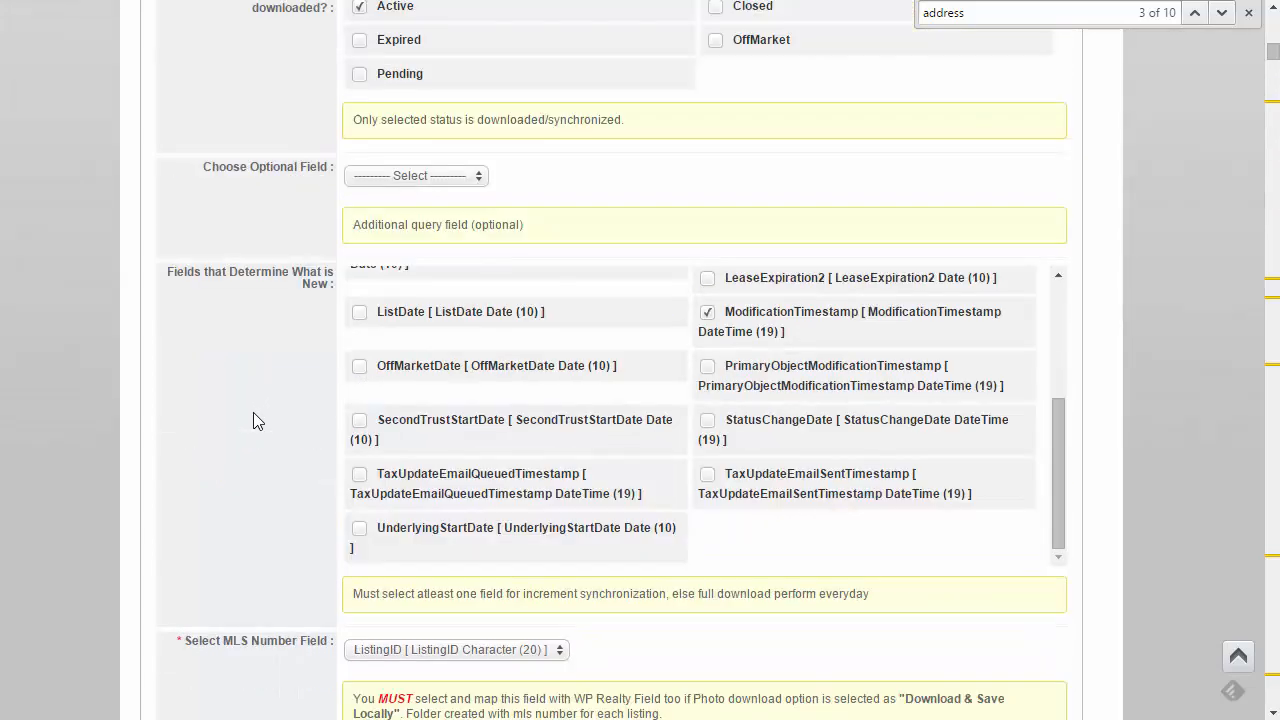
{"action": "scroll", "coordinate": [253, 420], "scroll_direction": "up", "scroll_amount": 1}
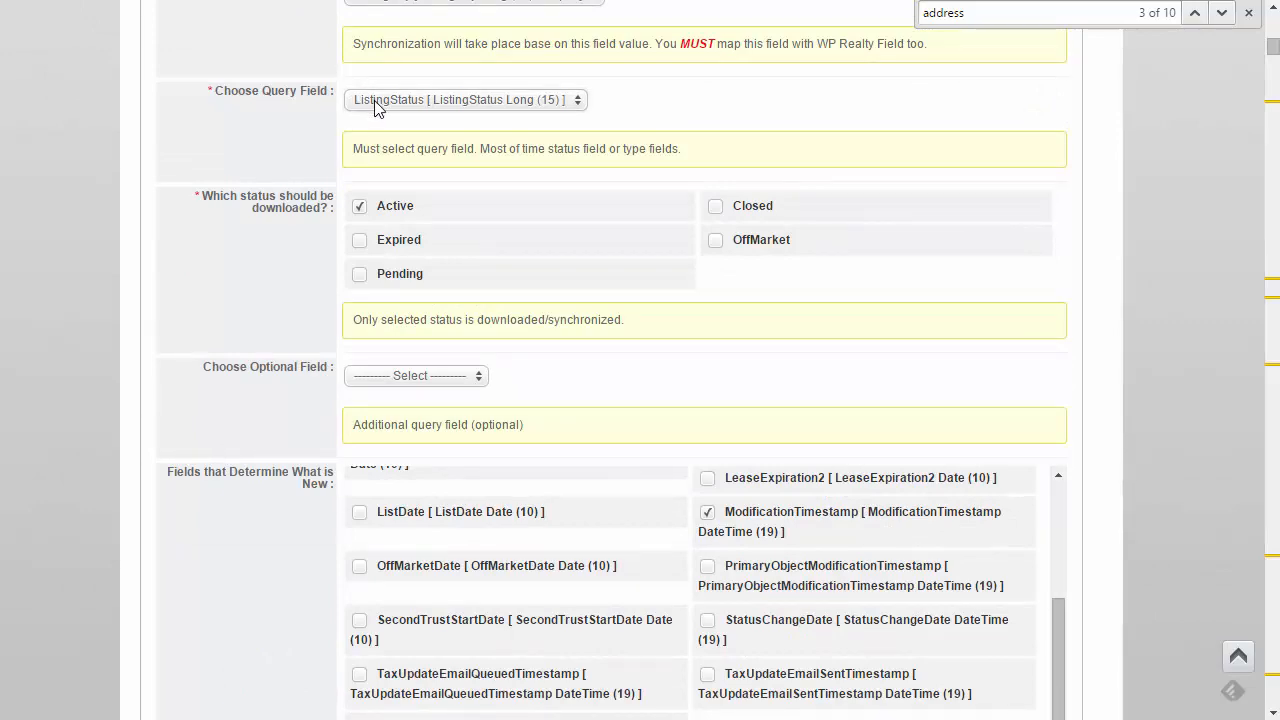
{"action": "scroll", "coordinate": [277, 260], "scroll_direction": "down", "scroll_amount": 5}
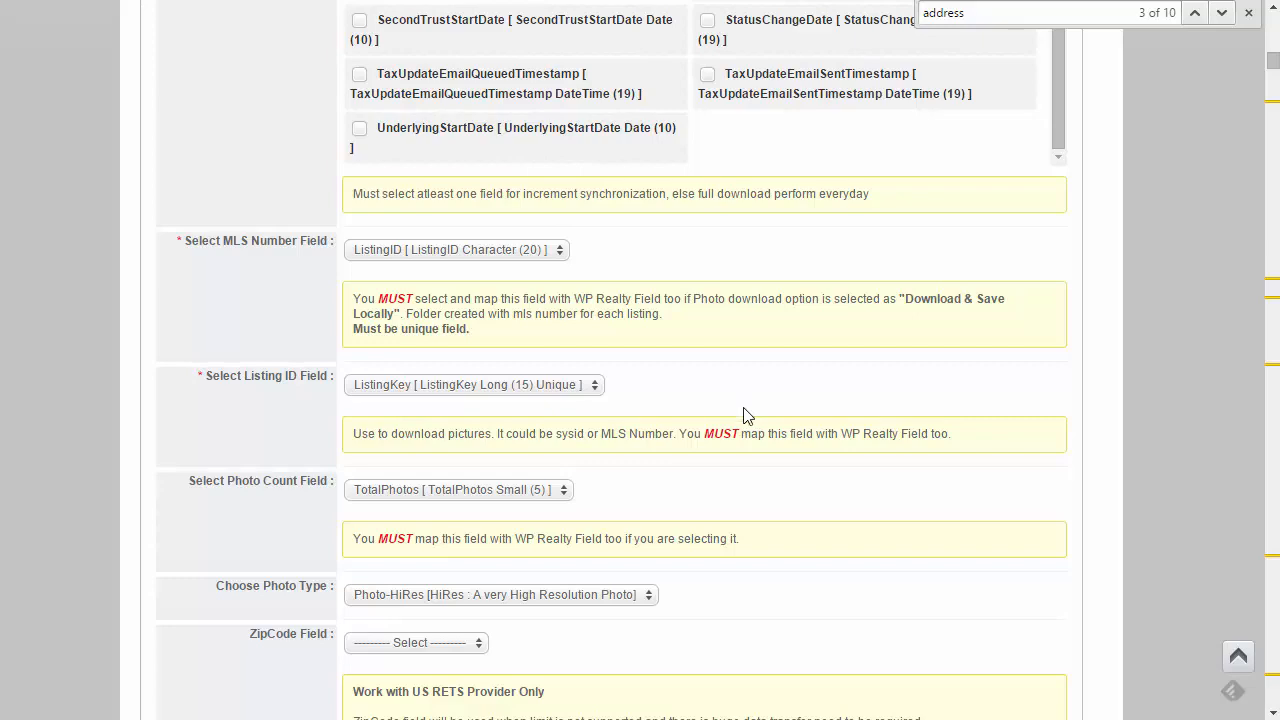
{"action": "scroll", "coordinate": [744, 418], "scroll_direction": "up", "scroll_amount": 9}
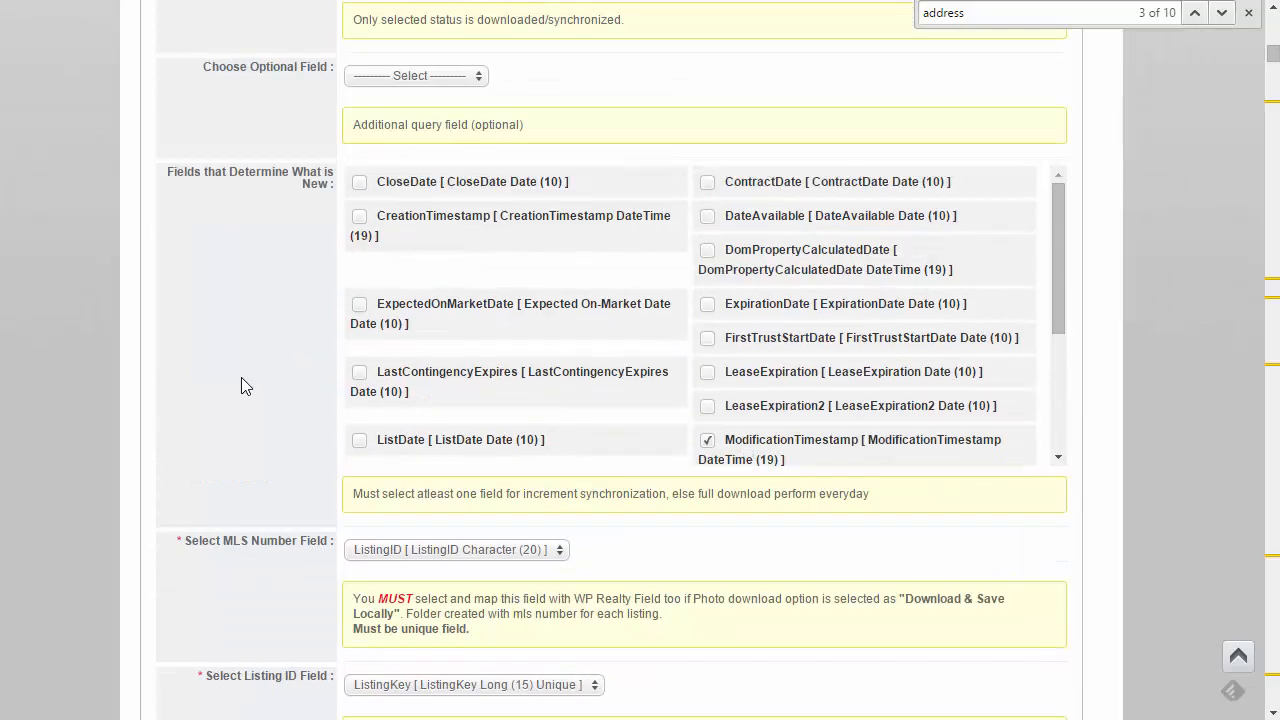
{"action": "scroll", "coordinate": [246, 380], "scroll_direction": "up", "scroll_amount": 1}
{"action": "scroll", "coordinate": [243, 328], "scroll_direction": "up", "scroll_amount": 5}
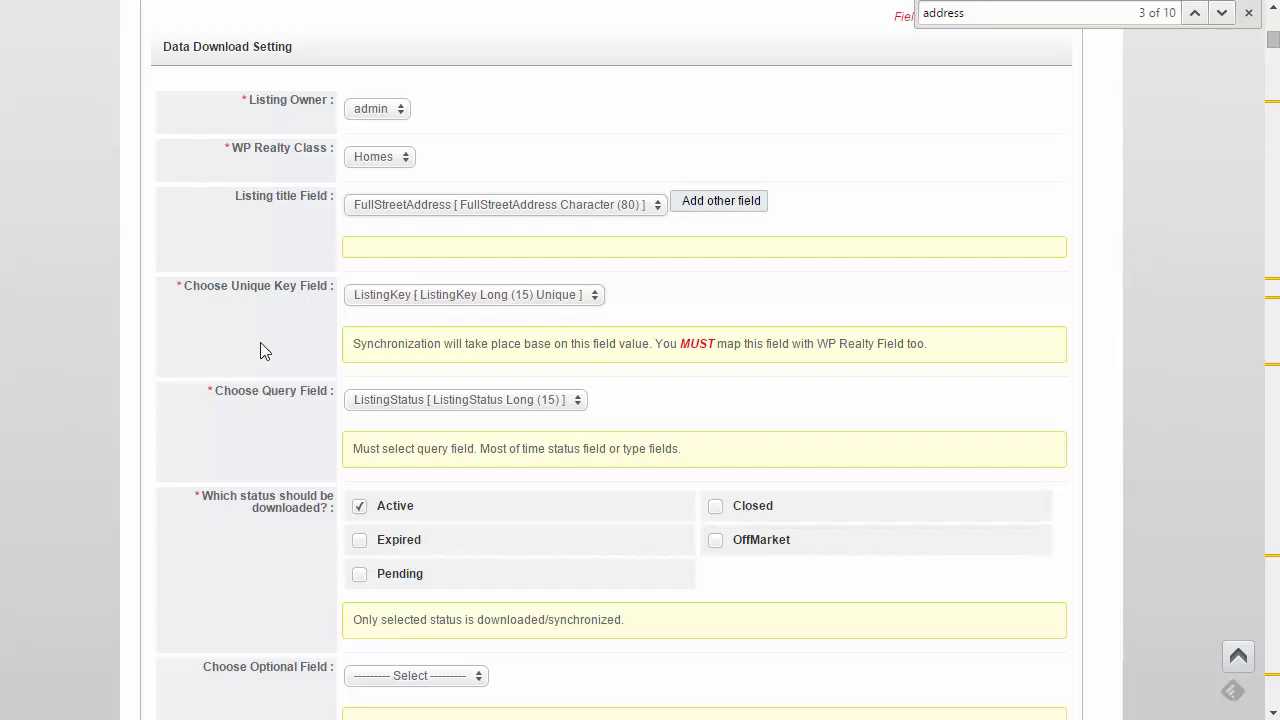
Inspect the field choices for the query field, then close the list with ListingStatus kept.
{"action": "scroll", "coordinate": [264, 350], "scroll_direction": "down", "scroll_amount": 2}
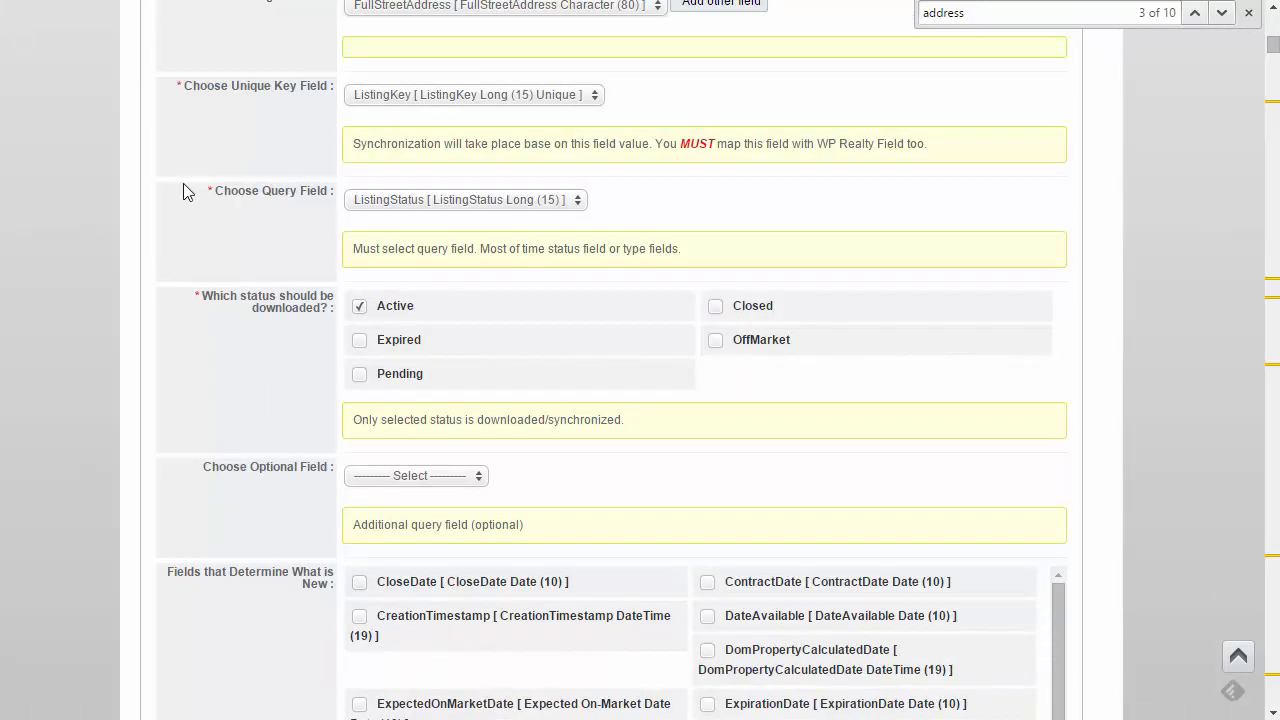
{"action": "left_click", "coordinate": [391, 205]}
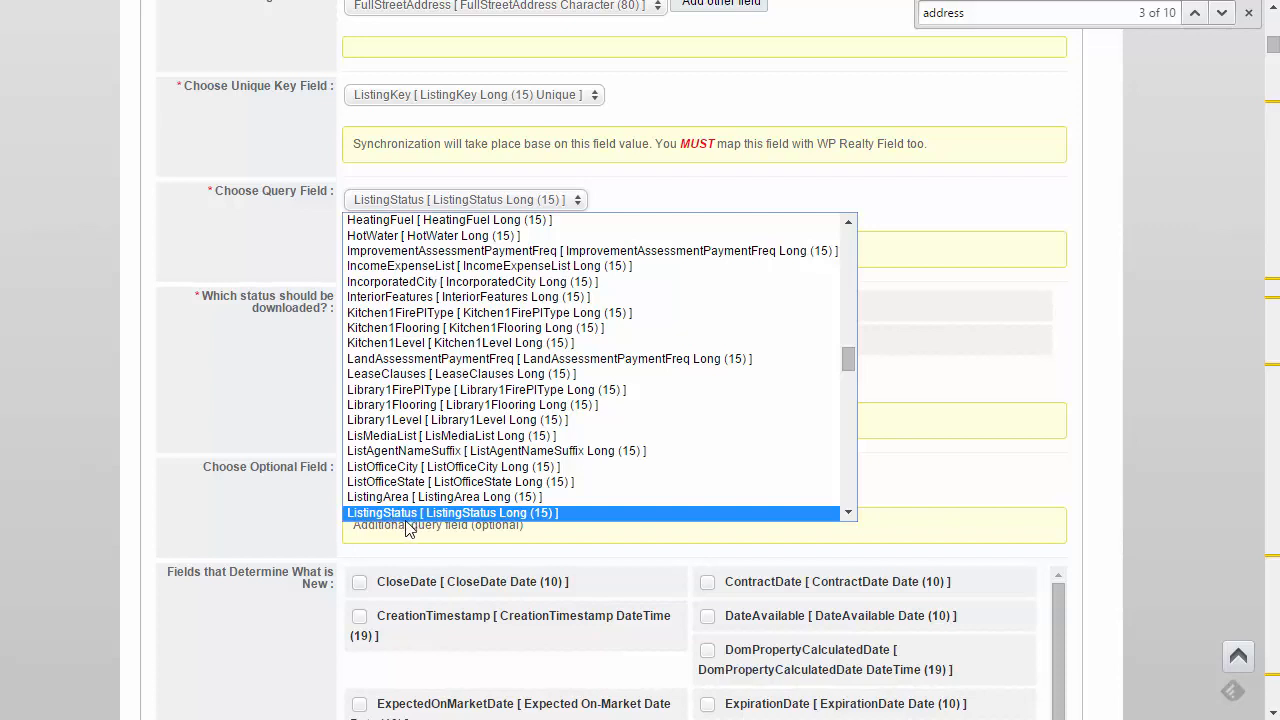
{"action": "left_click", "coordinate": [316, 232]}
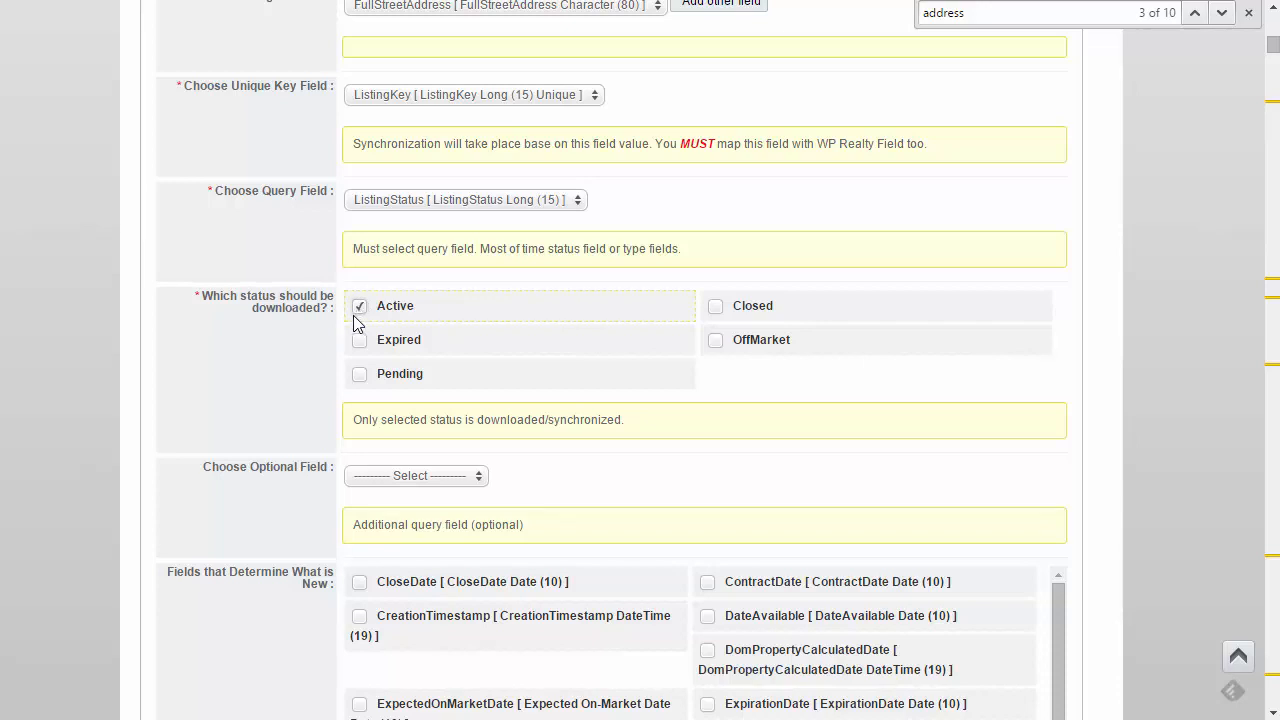
Examine the date and timestamp options for determining what is new, including ModificationTimestamp.
{"action": "scroll", "coordinate": [645, 438], "scroll_direction": "down", "scroll_amount": 1}
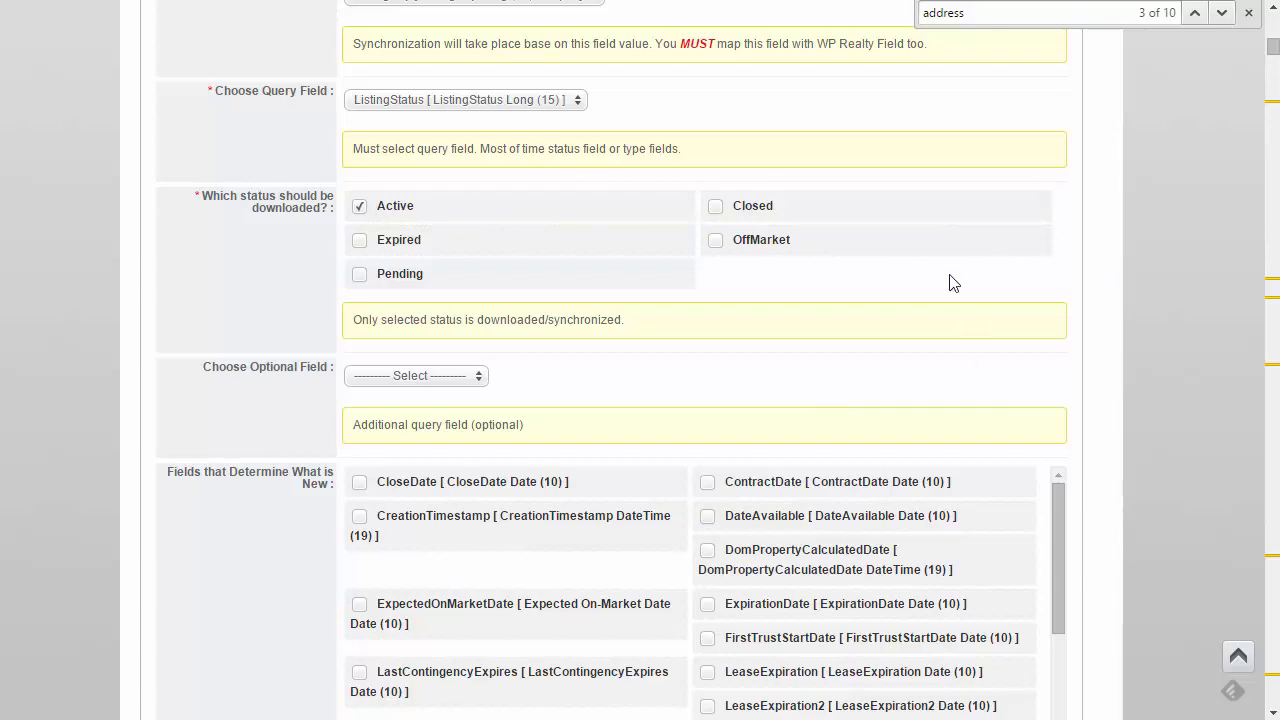
{"action": "scroll", "coordinate": [820, 517], "scroll_direction": "down", "scroll_amount": 2}
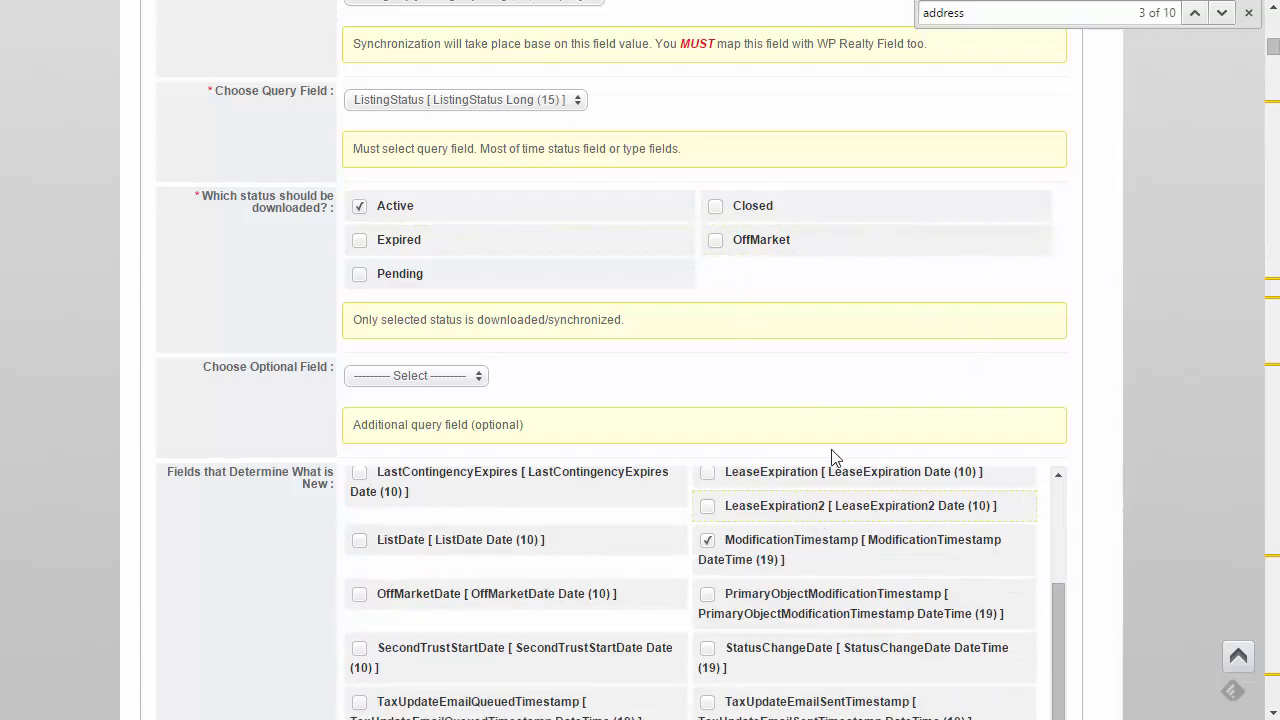
{"action": "scroll", "coordinate": [686, 337], "scroll_direction": "down", "scroll_amount": 2}
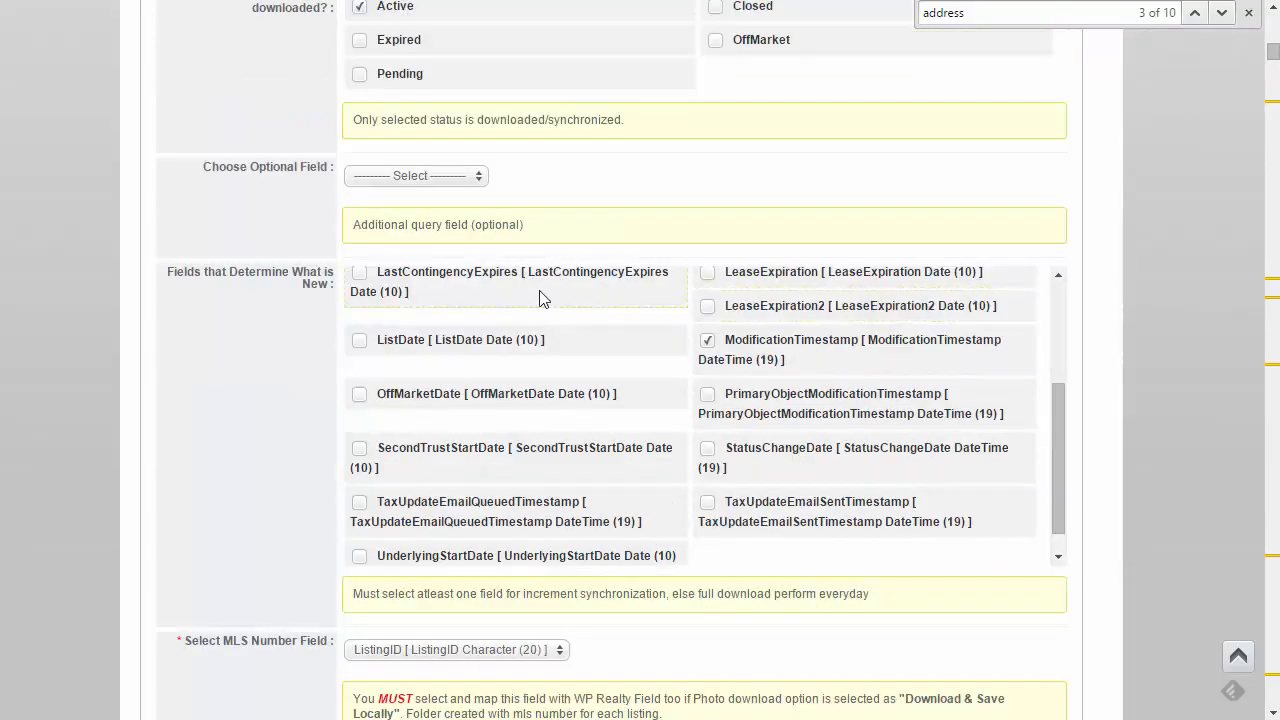
{"action": "scroll", "coordinate": [372, 277], "scroll_direction": "up", "scroll_amount": 1}
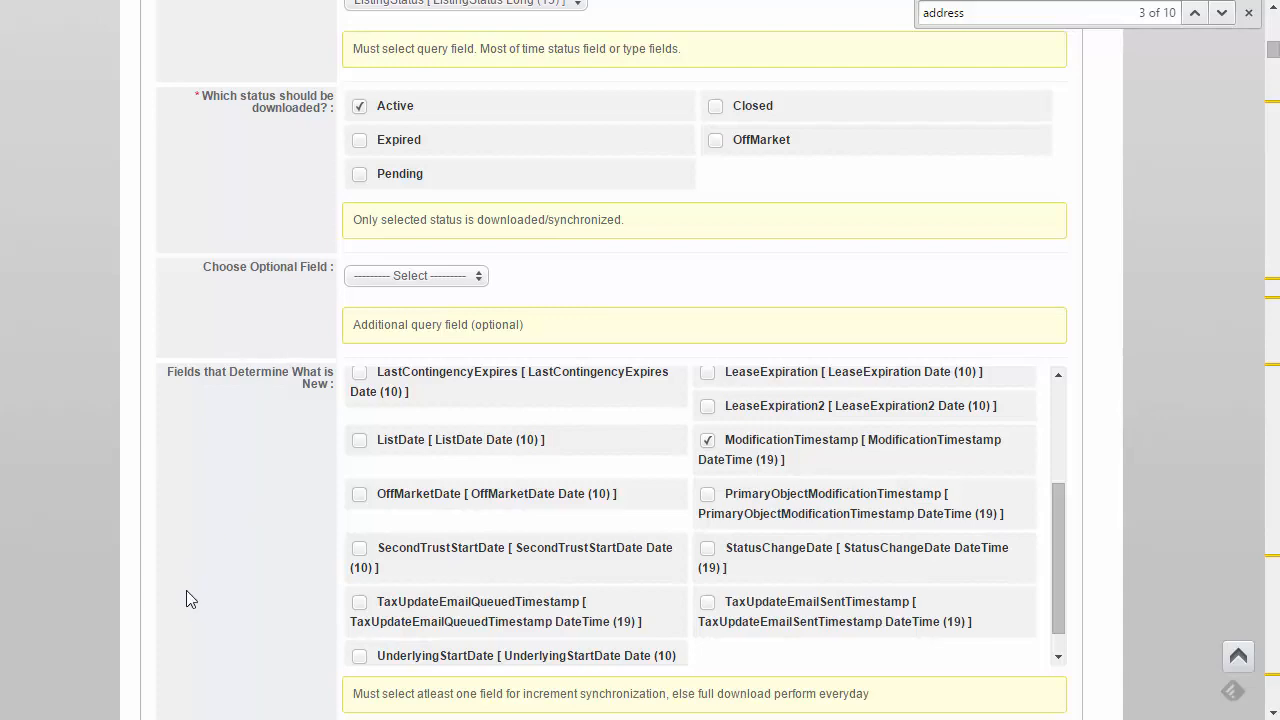
{"action": "scroll", "coordinate": [186, 590], "scroll_direction": "down", "scroll_amount": 2}
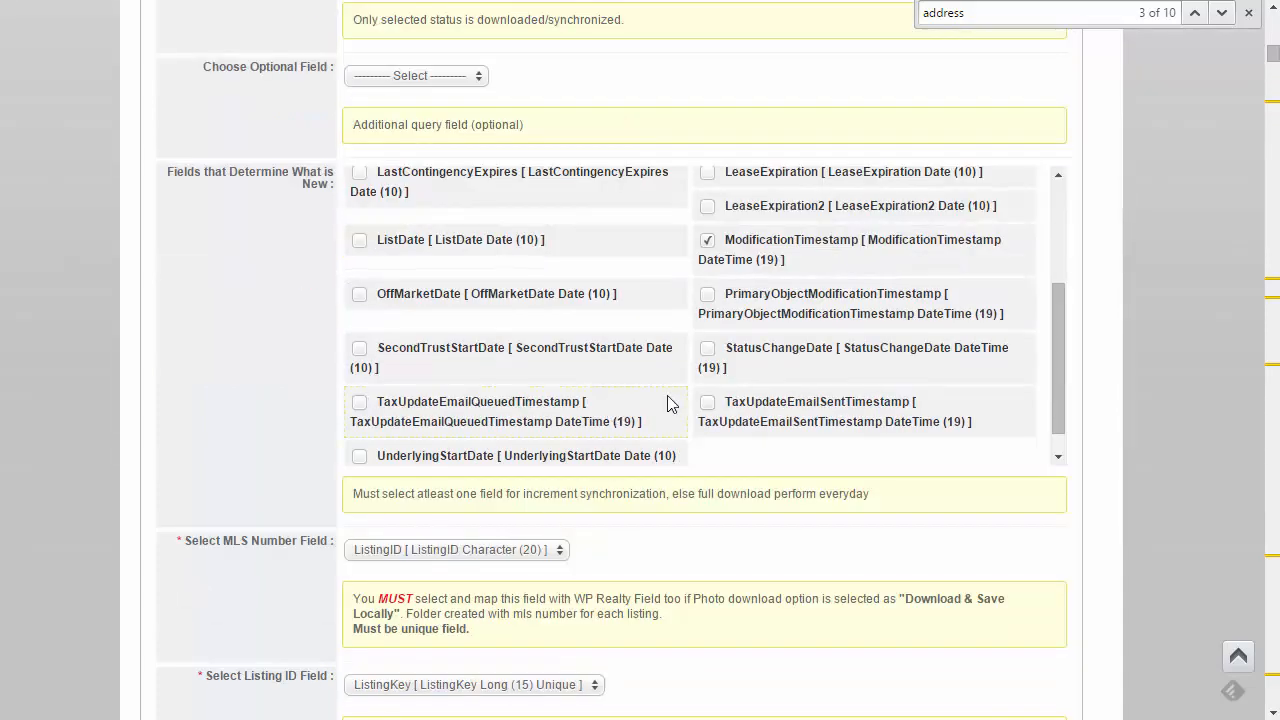
{"action": "scroll", "coordinate": [665, 400], "scroll_direction": "up", "scroll_amount": 1}
{"action": "scroll", "coordinate": [686, 400], "scroll_direction": "up", "scroll_amount": 1}
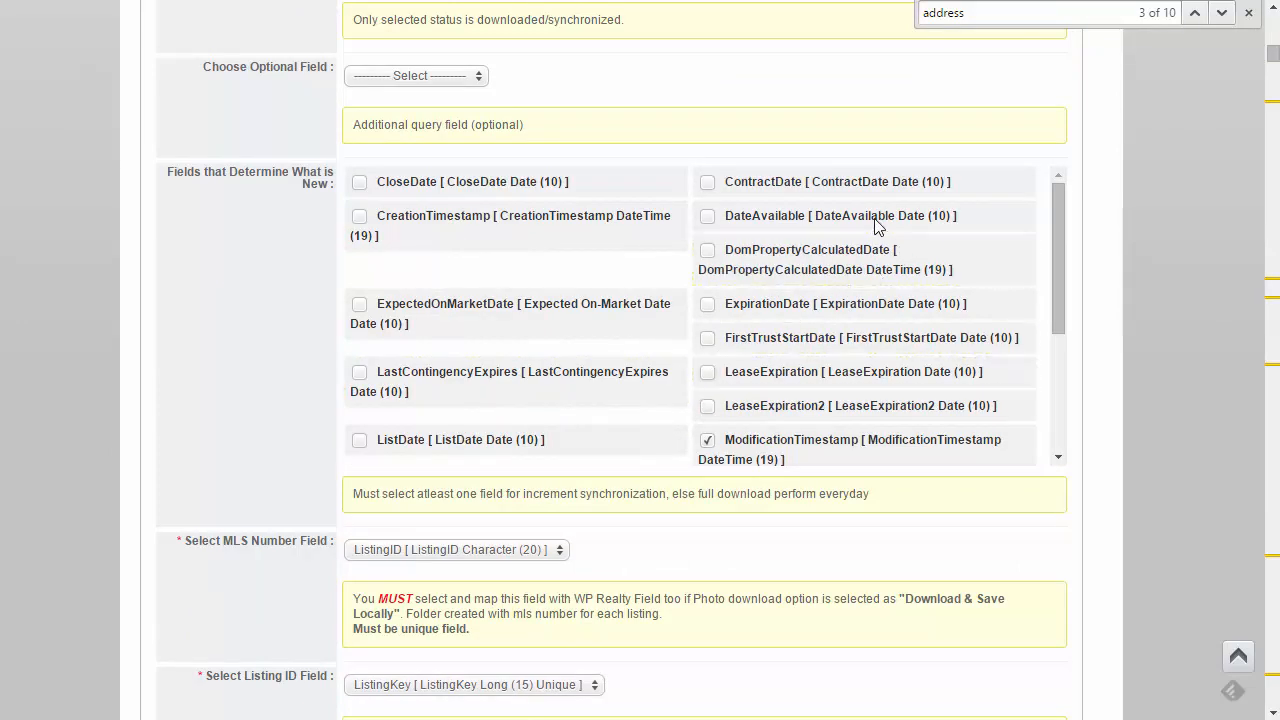
{"action": "scroll", "coordinate": [835, 316], "scroll_direction": "down", "scroll_amount": 2}
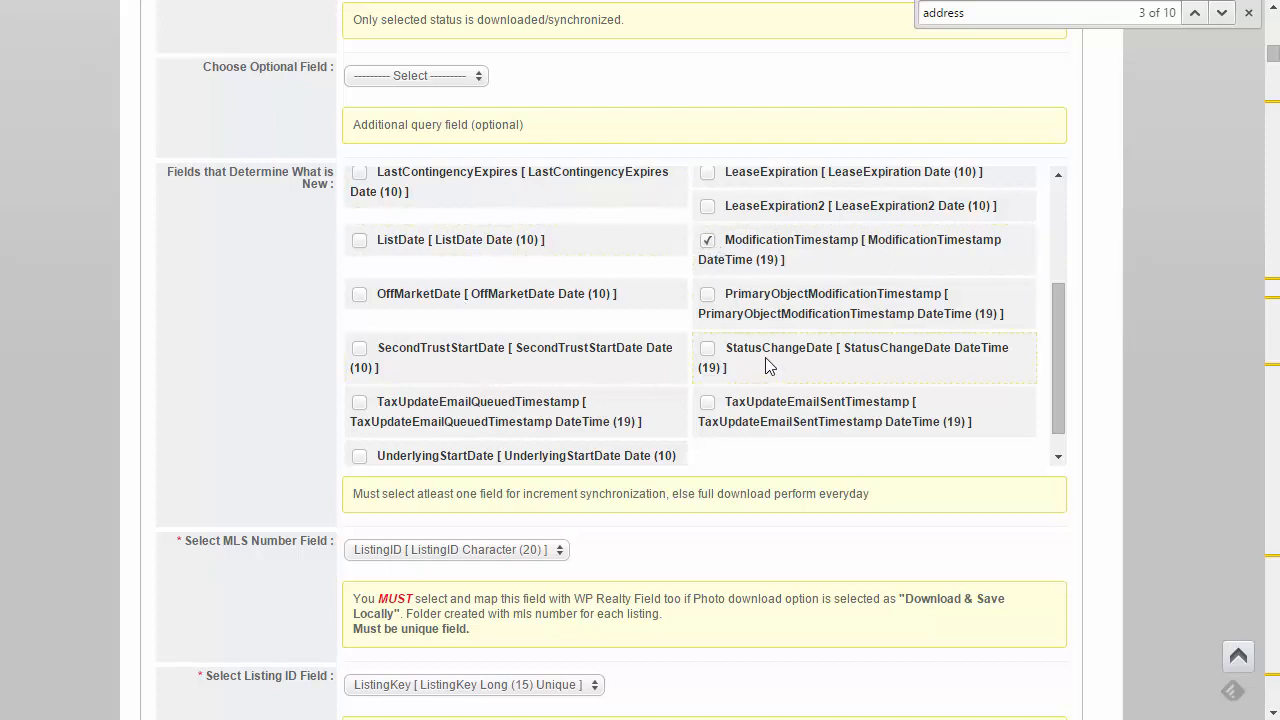
{"action": "scroll", "coordinate": [757, 373], "scroll_direction": "up", "scroll_amount": 2}
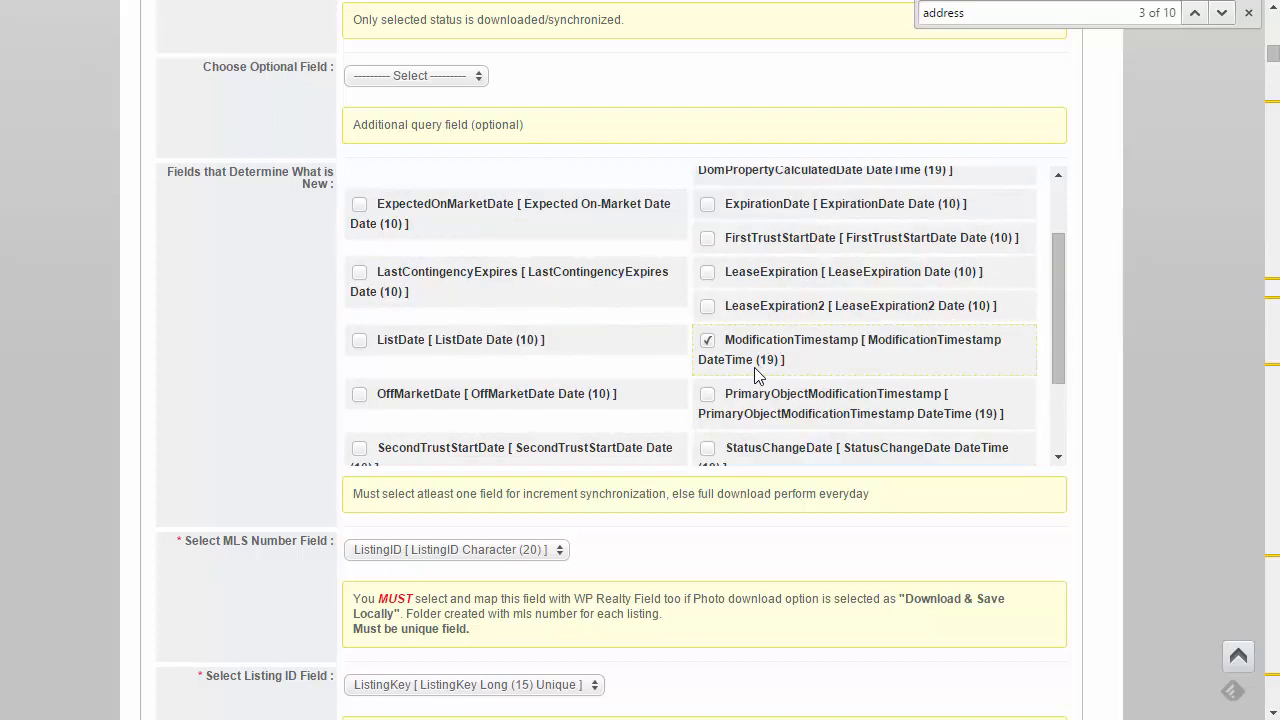
{"action": "scroll", "coordinate": [757, 373], "scroll_direction": "up", "scroll_amount": 2}
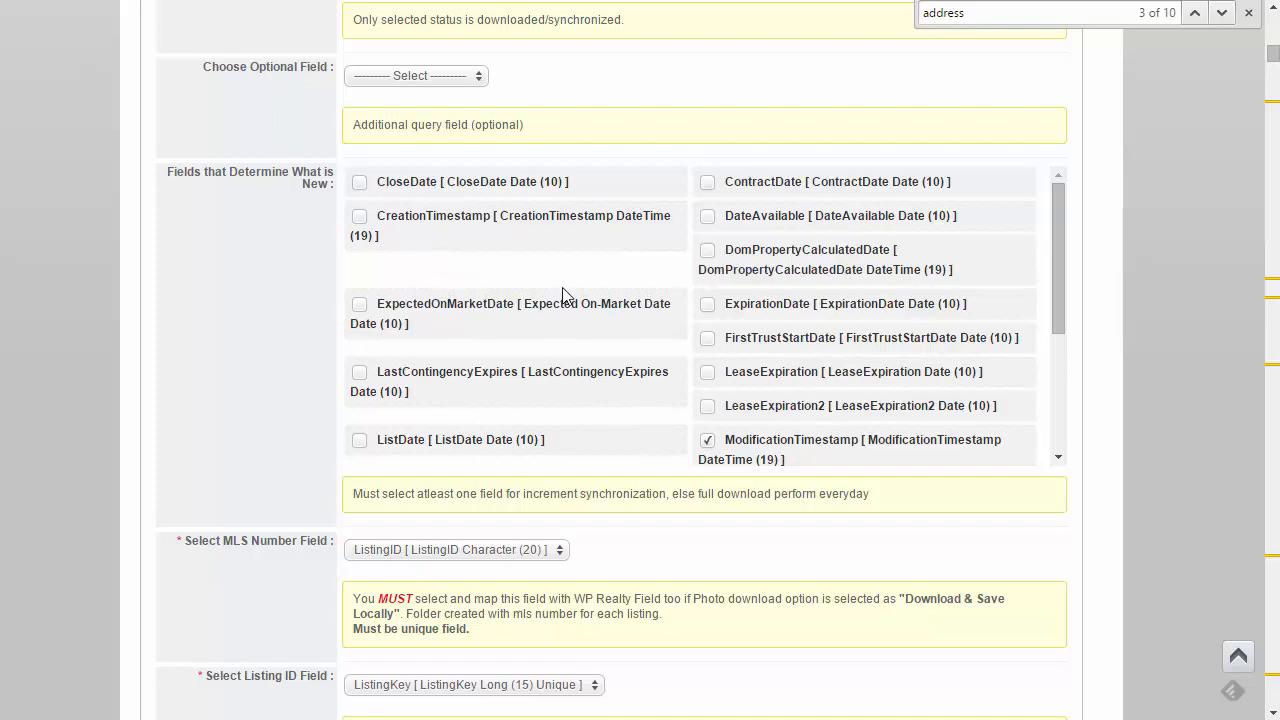
{"action": "scroll", "coordinate": [783, 380], "scroll_direction": "down", "scroll_amount": 3}
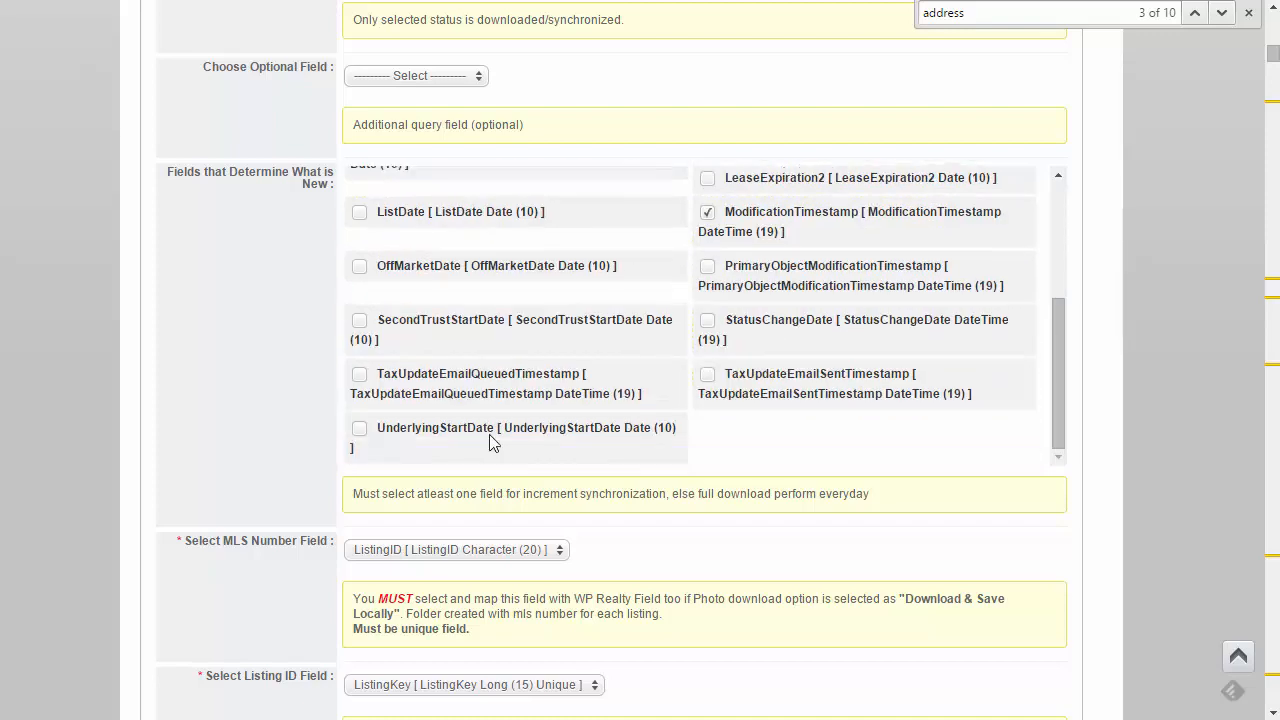
{"action": "scroll", "coordinate": [522, 397], "scroll_direction": "down", "scroll_amount": 1}
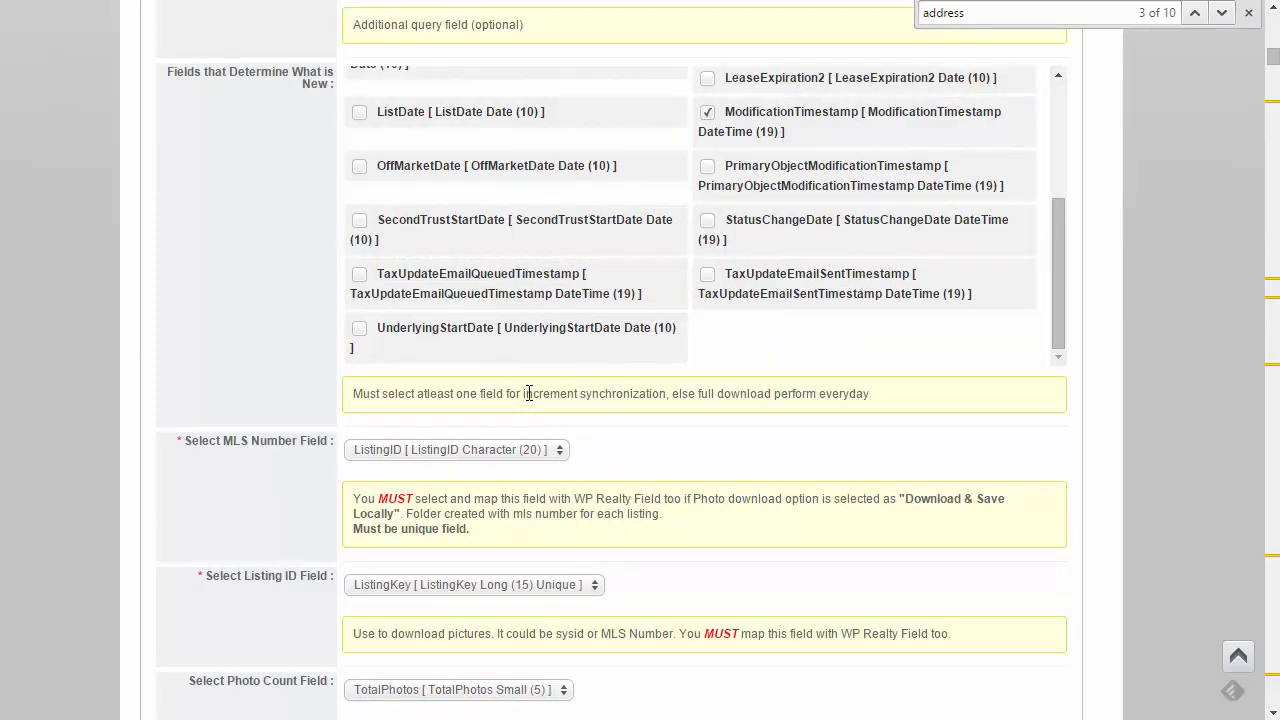
{"action": "scroll", "coordinate": [783, 348], "scroll_direction": "up", "scroll_amount": 2}
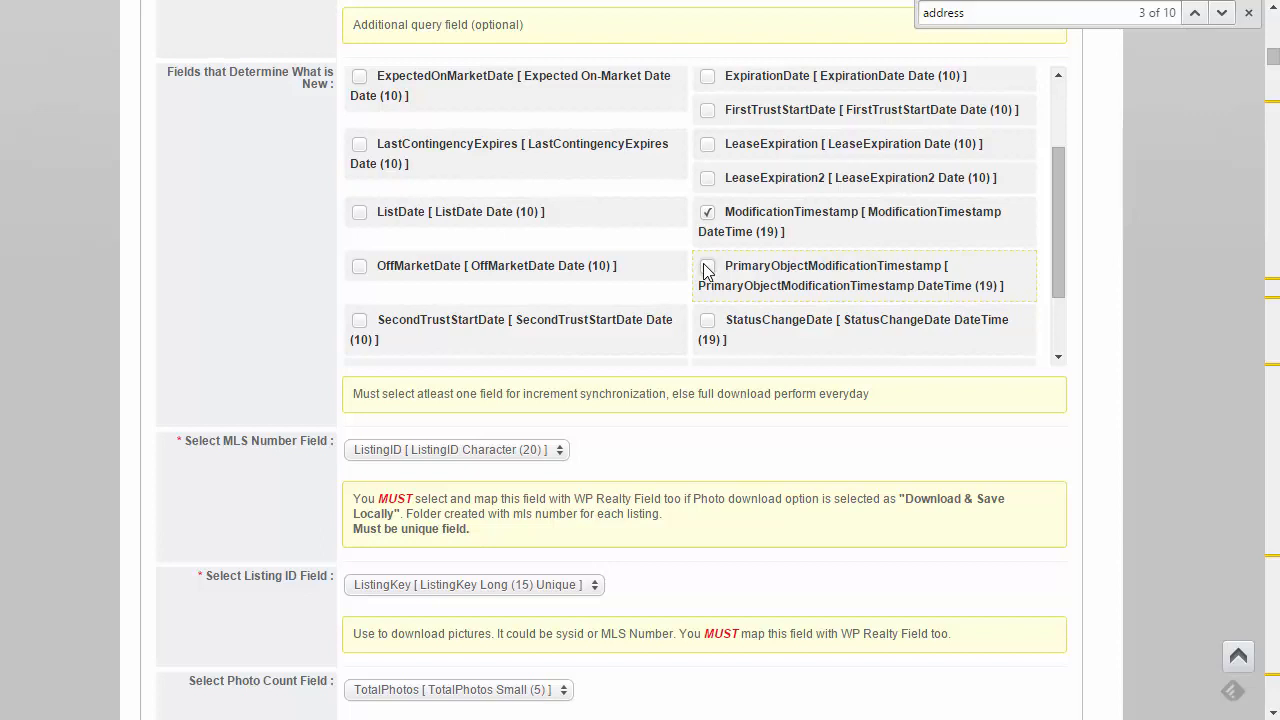
{"action": "scroll", "coordinate": [629, 274], "scroll_direction": "up", "scroll_amount": 2}
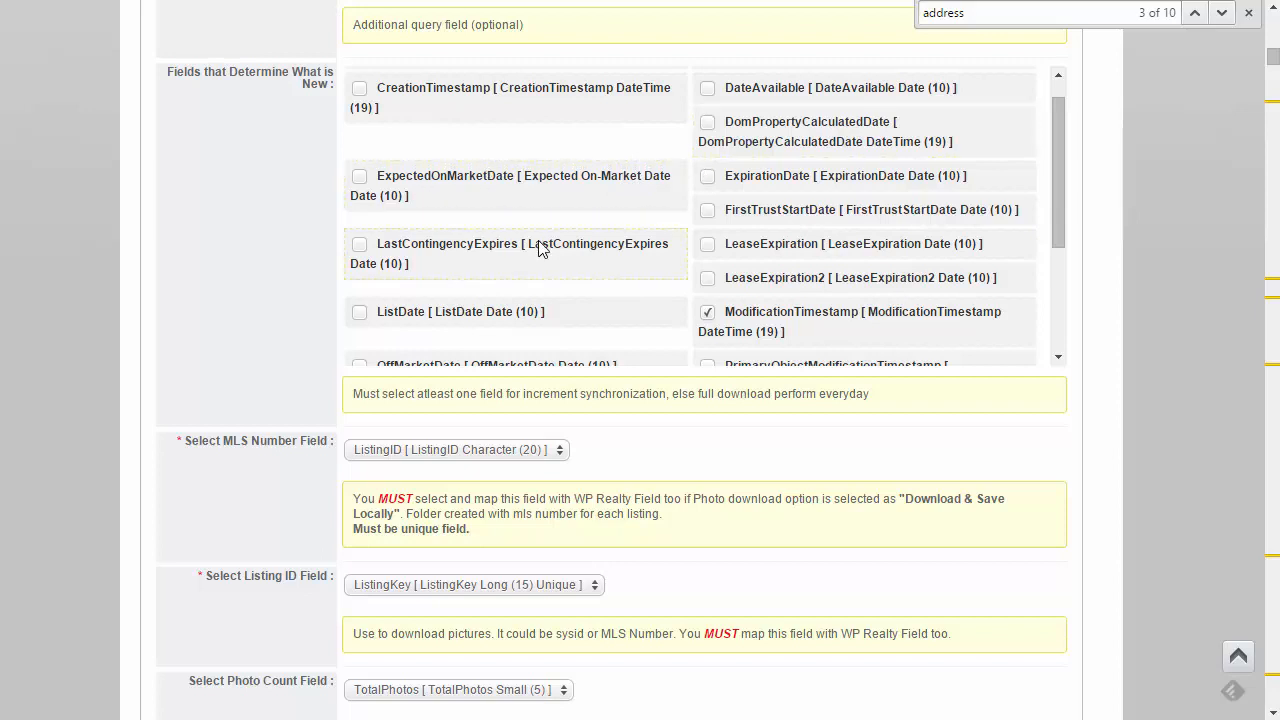
{"action": "scroll", "coordinate": [540, 248], "scroll_direction": "down", "scroll_amount": 3}
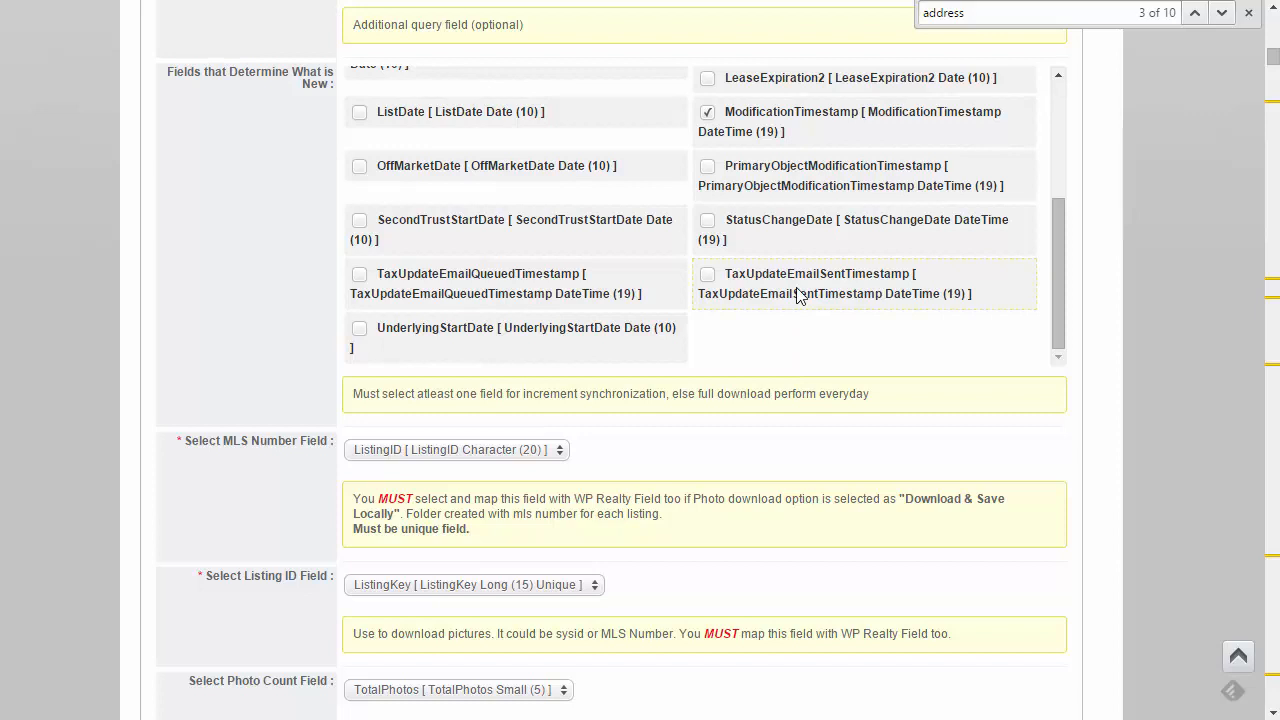
Inspect the field choices for the MLS number field, keeping ListingID.
{"action": "scroll", "coordinate": [864, 522], "scroll_direction": "down", "scroll_amount": 1}
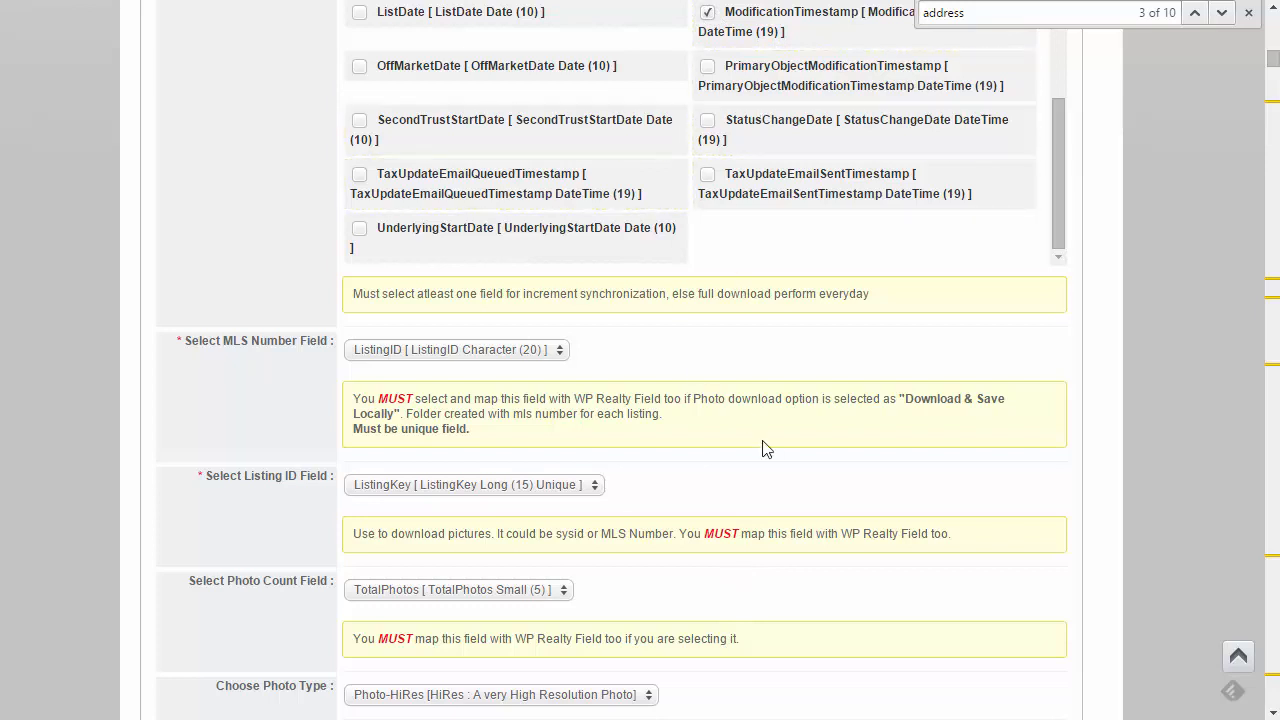
{"action": "left_click", "coordinate": [402, 356]}
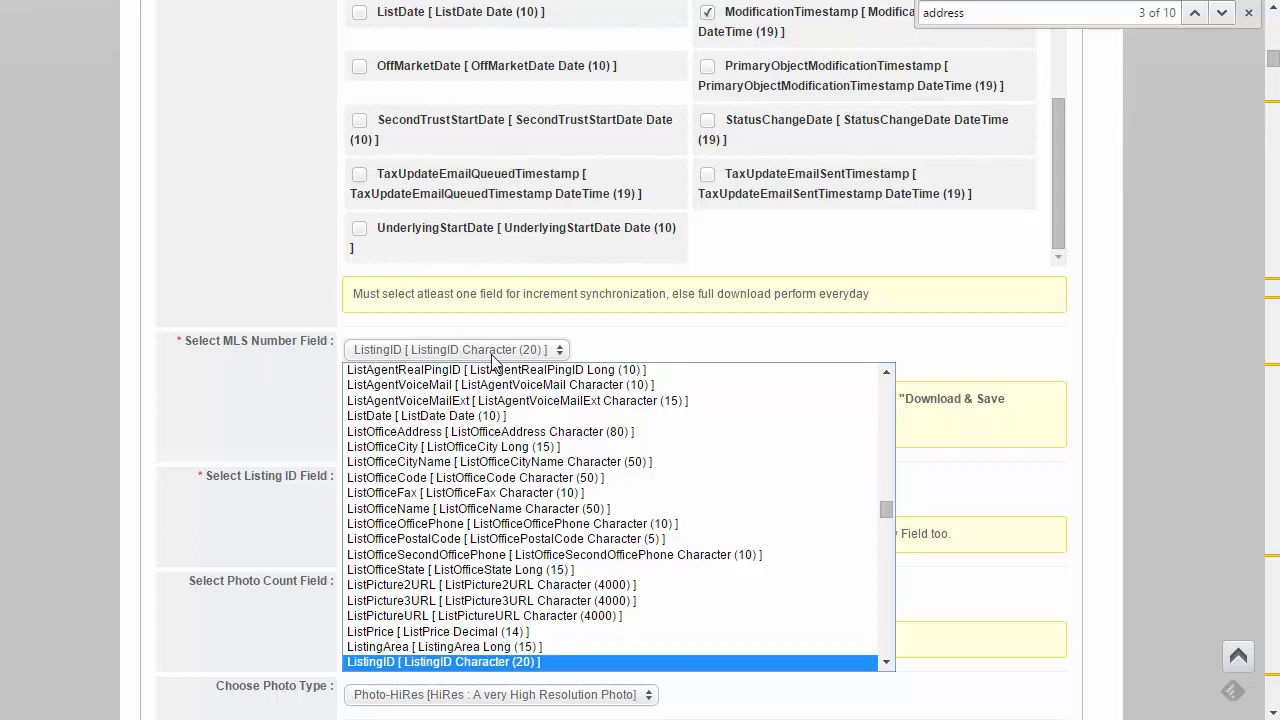
{"action": "left_click", "coordinate": [586, 355]}
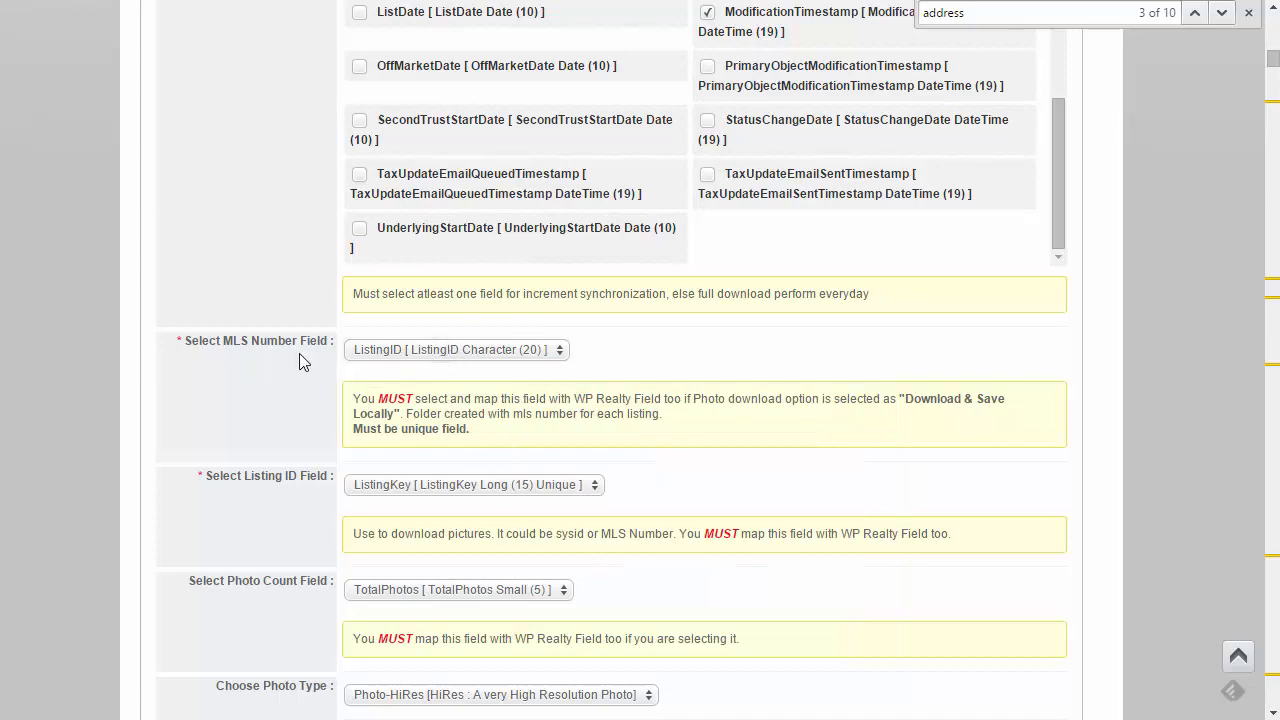
Compare the listing ID field's selection with the one in the unique key field.
{"action": "scroll", "coordinate": [235, 378], "scroll_direction": "down", "scroll_amount": 2}
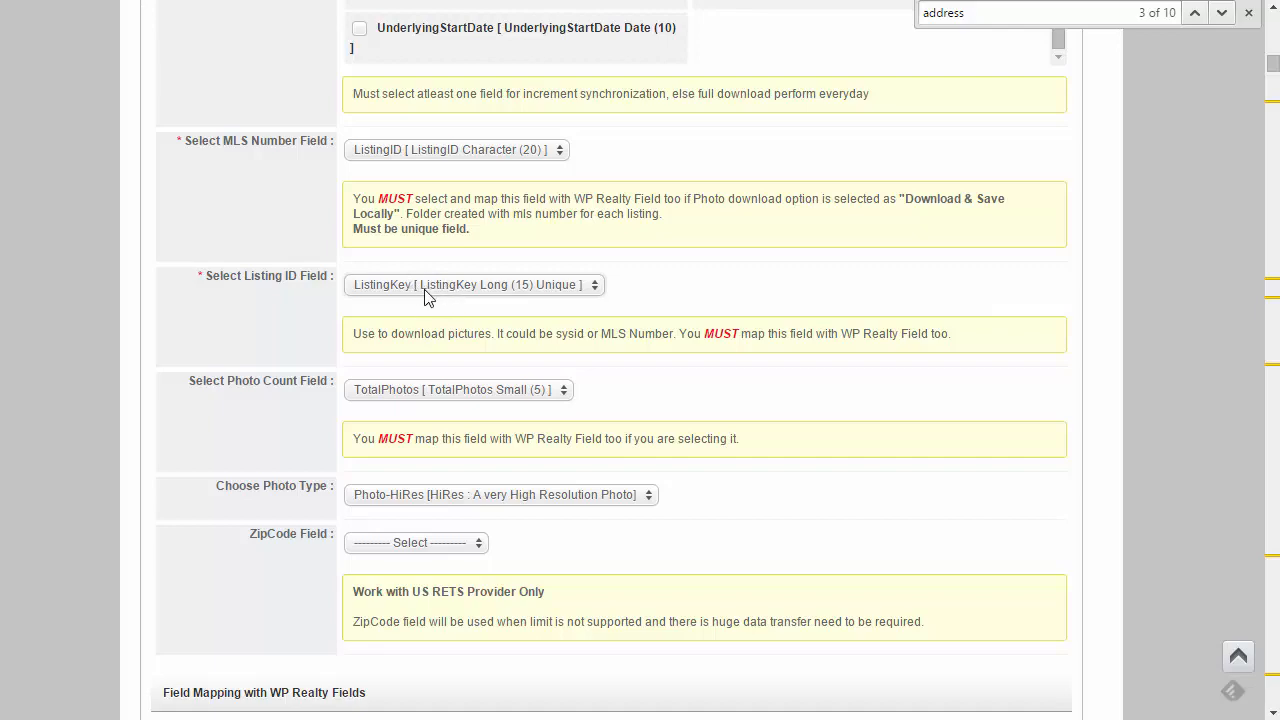
{"action": "scroll", "coordinate": [322, 286], "scroll_direction": "up", "scroll_amount": 7}
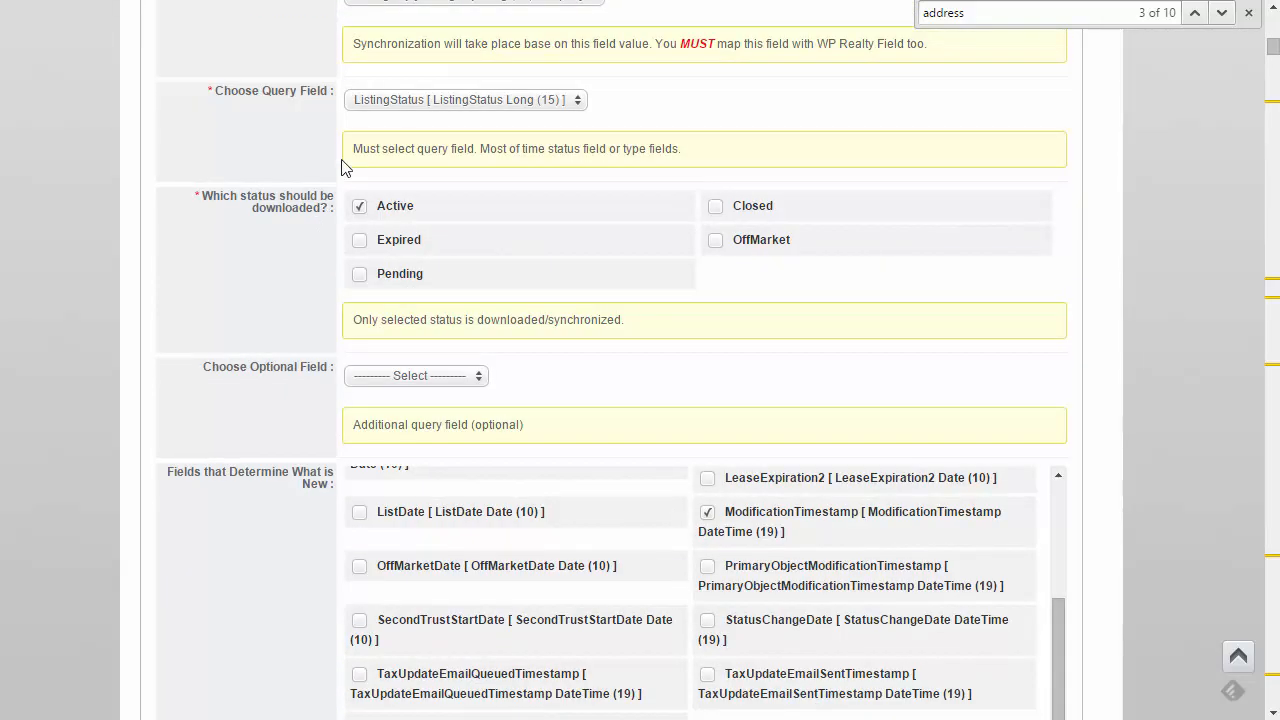
{"action": "scroll", "coordinate": [379, 103], "scroll_direction": "up", "scroll_amount": 1}
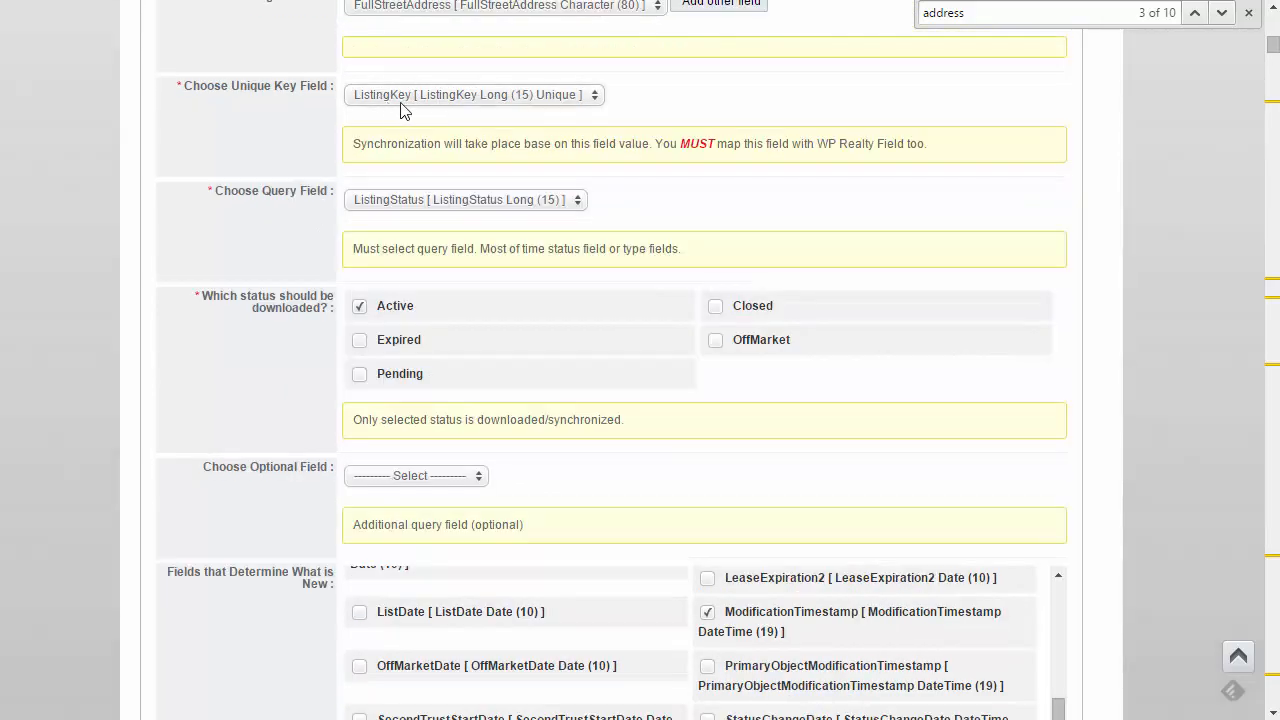
{"action": "scroll", "coordinate": [209, 191], "scroll_direction": "down", "scroll_amount": 6}
{"action": "scroll", "coordinate": [233, 331], "scroll_direction": "down", "scroll_amount": 2}
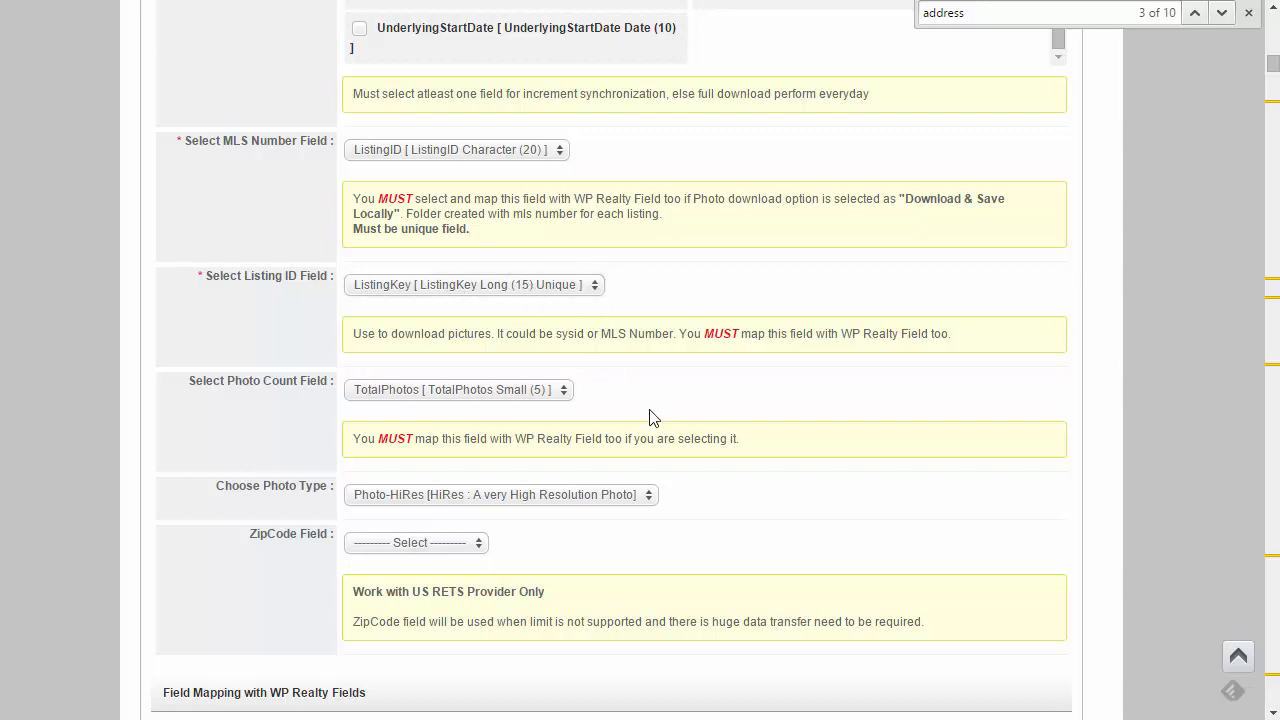
Inspect the field choices for the photo count field, keeping TotalPhotos, and view the photo type and ZipCode settings.
{"action": "scroll", "coordinate": [659, 397], "scroll_direction": "down", "scroll_amount": 1}
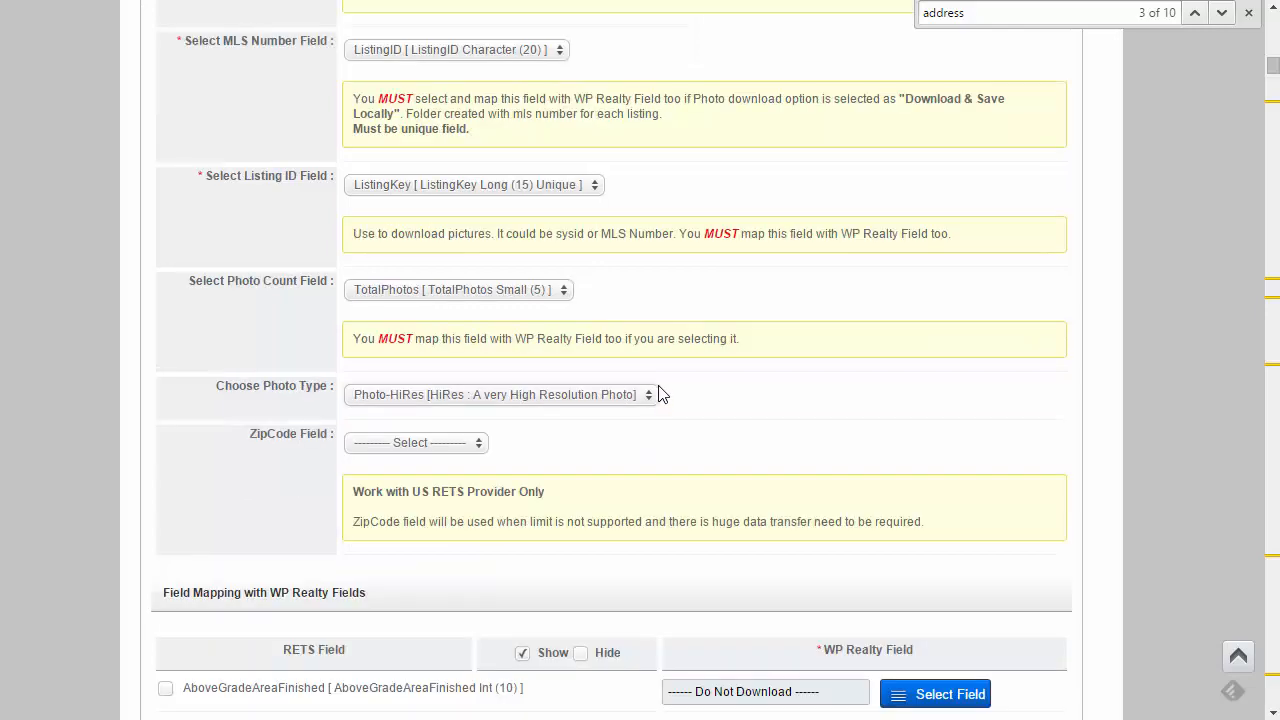
{"action": "left_click", "coordinate": [390, 296]}
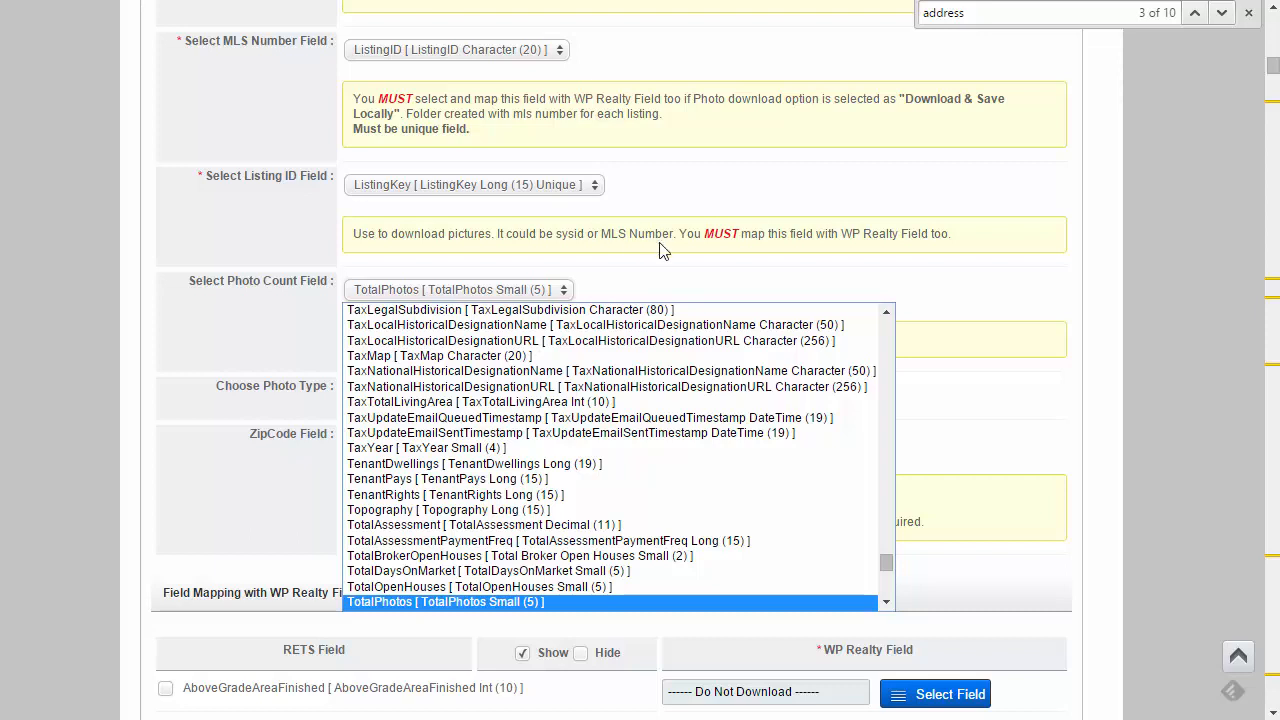
{"action": "left_click", "coordinate": [630, 290]}
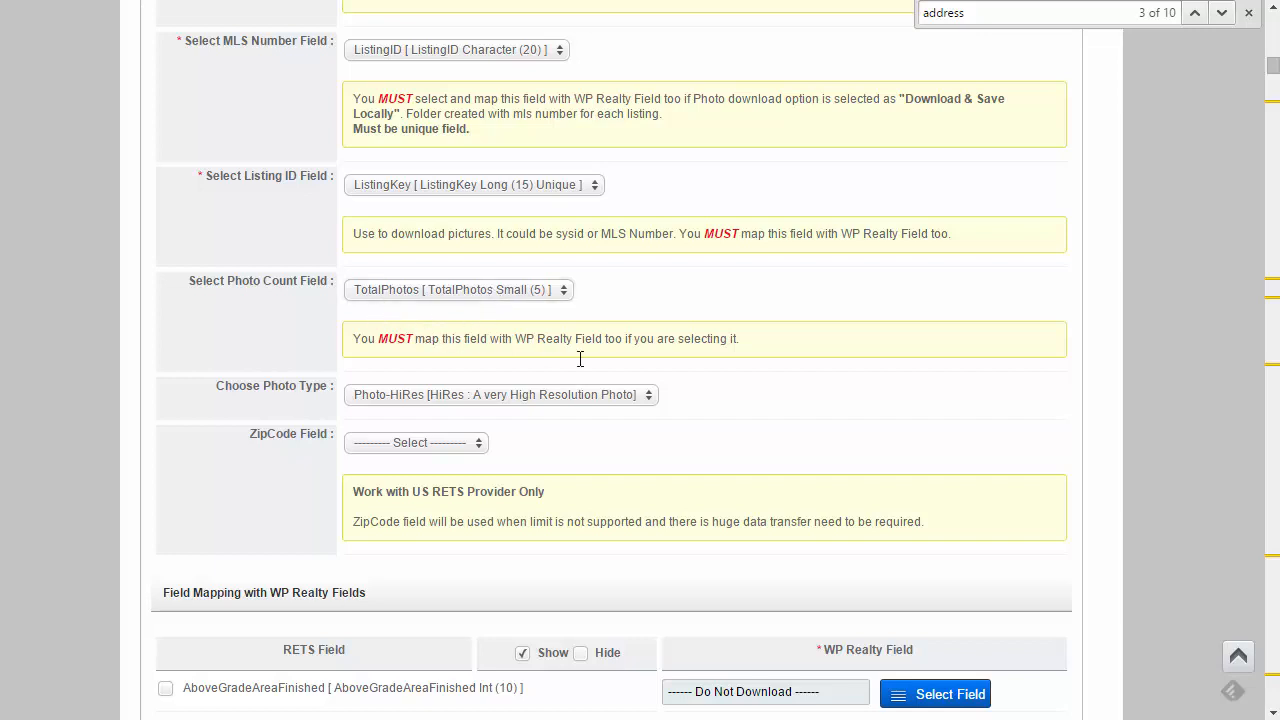
{"action": "scroll", "coordinate": [610, 443], "scroll_direction": "down", "scroll_amount": 1}
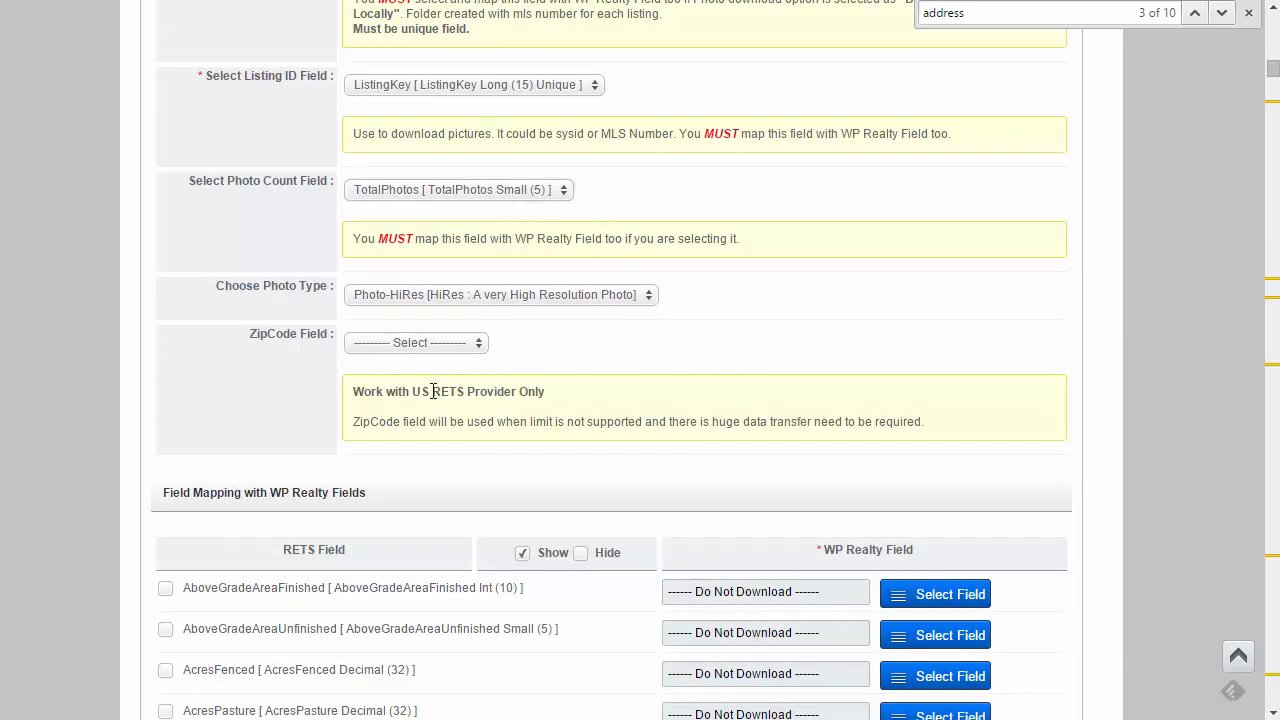
Inspect the photo type choices, keeping Photo-HiRes, and view the ZipCode field setting.
{"action": "left_click", "coordinate": [357, 300]}
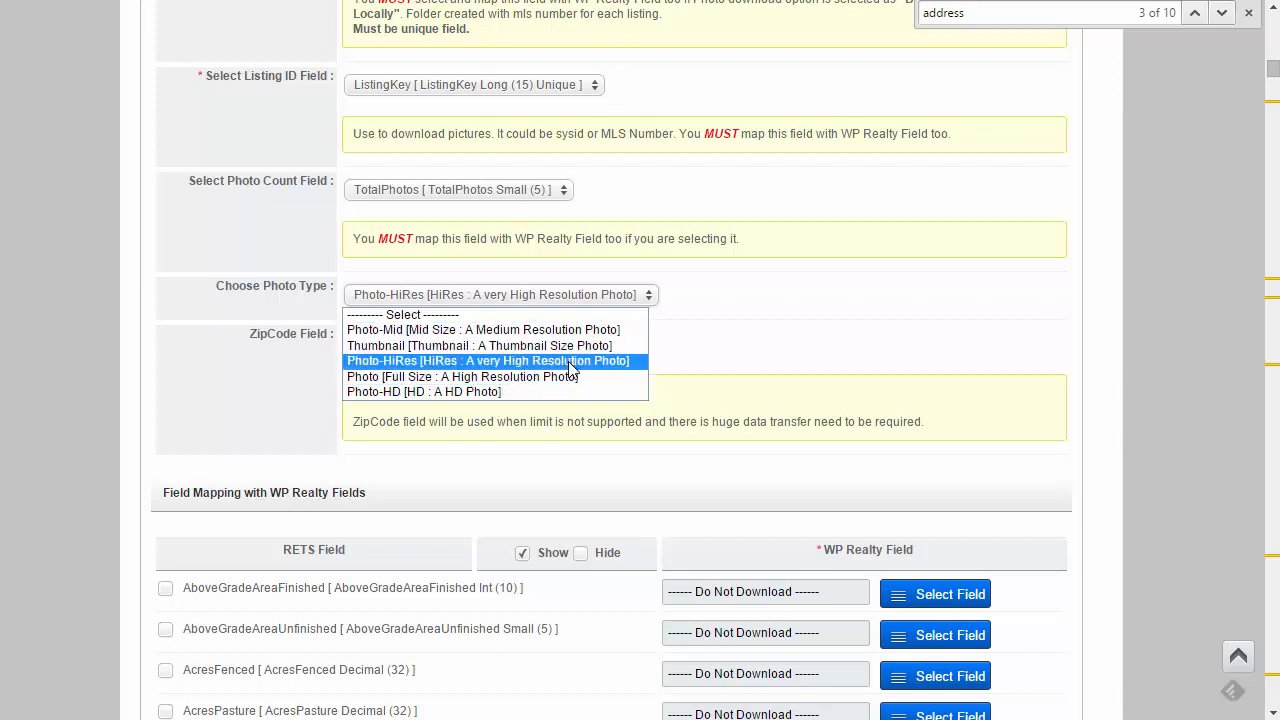
{"action": "scroll", "coordinate": [711, 326], "scroll_direction": "down", "scroll_amount": 1}
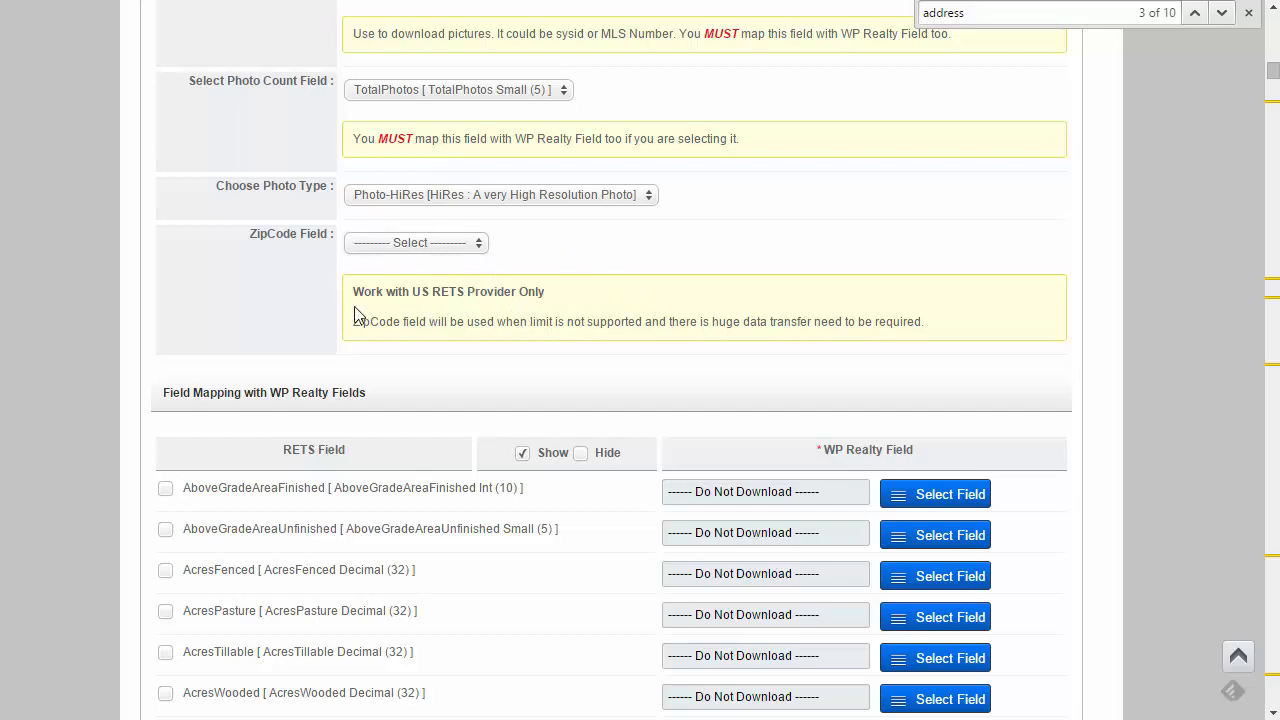
{"action": "scroll", "coordinate": [354, 306], "scroll_direction": "down", "scroll_amount": 2}
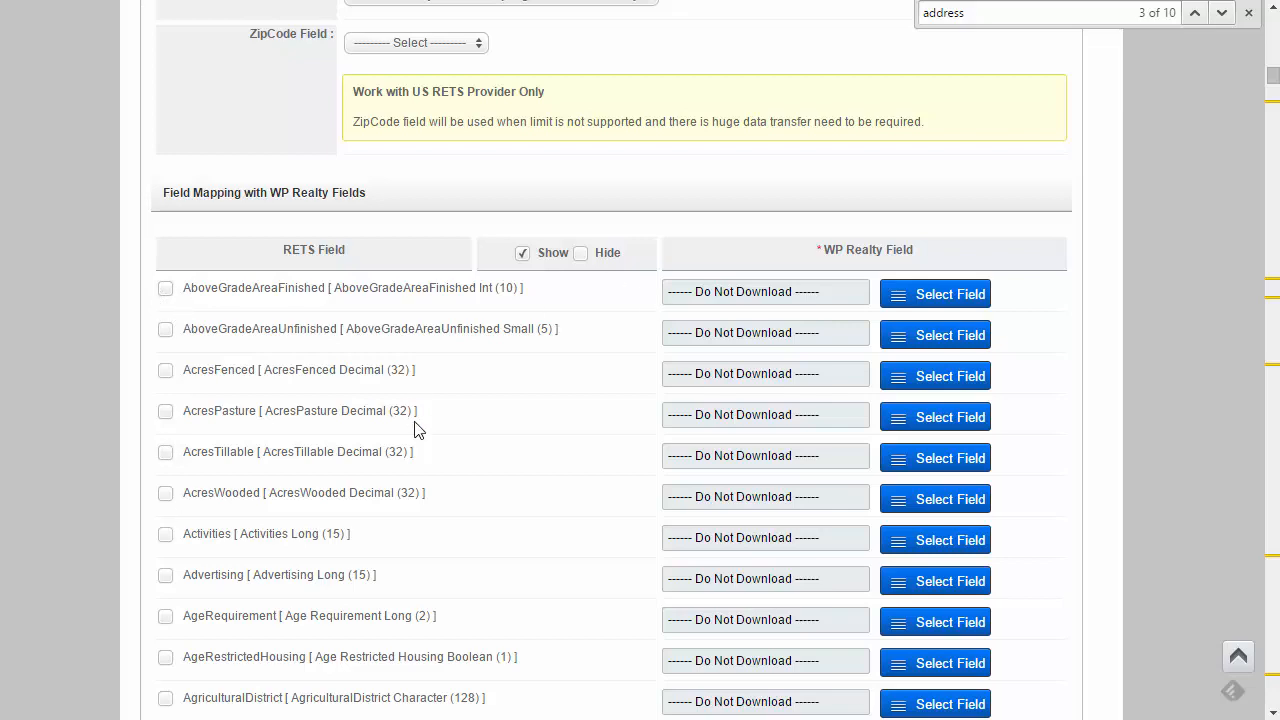
Hide the AltAgentCellPhone and AltAgentDesignations fields from the field mapping list.
{"action": "scroll", "coordinate": [418, 438], "scroll_direction": "down", "scroll_amount": 2}
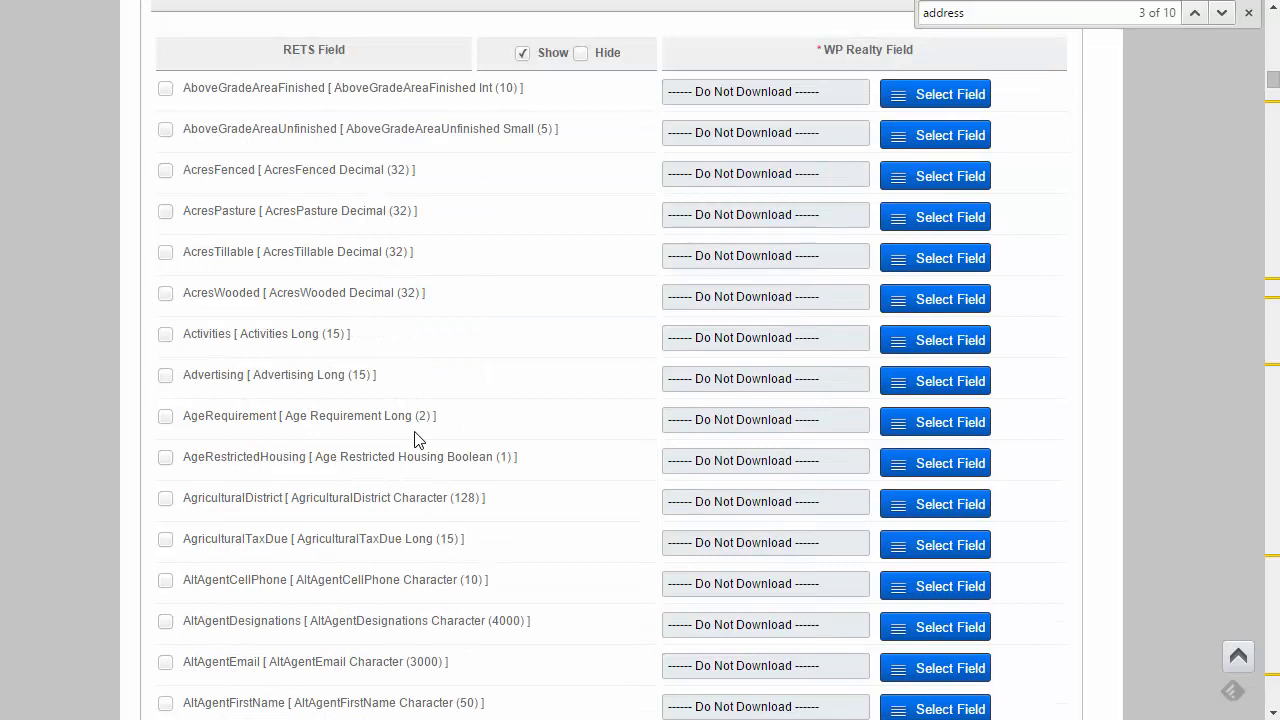
{"action": "left_click", "coordinate": [166, 584]}
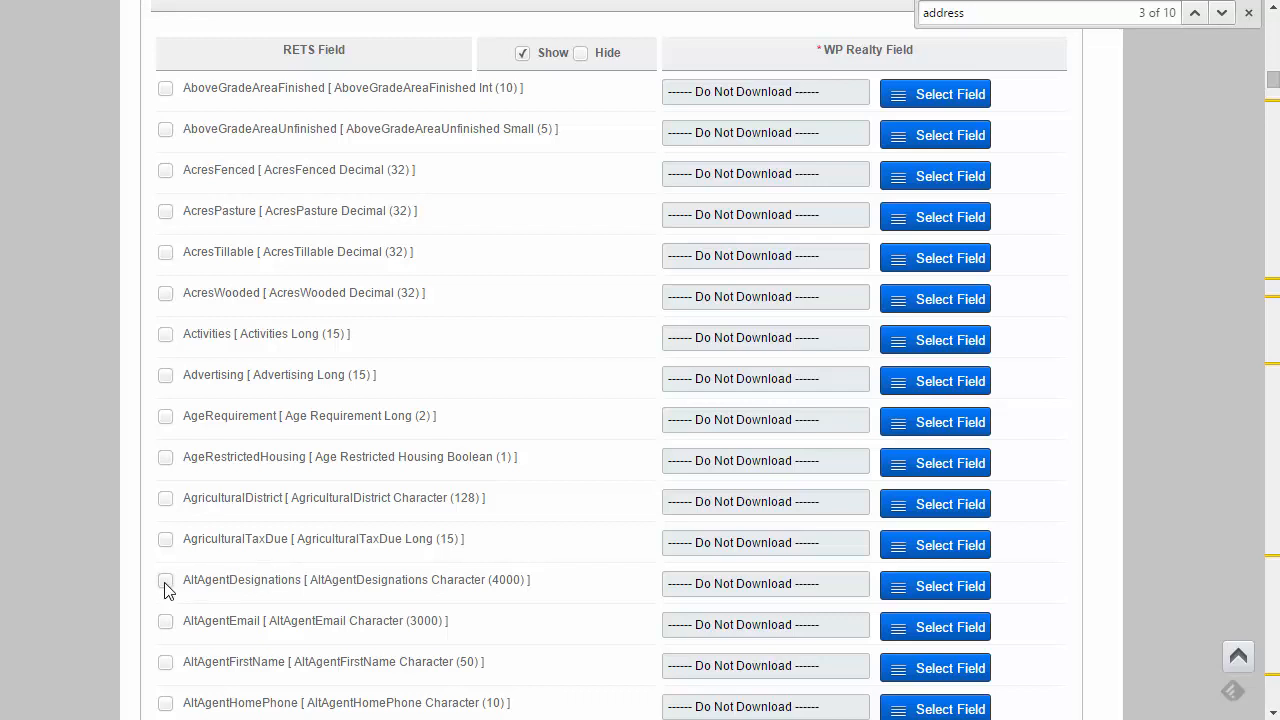
{"action": "left_click", "coordinate": [166, 584]}
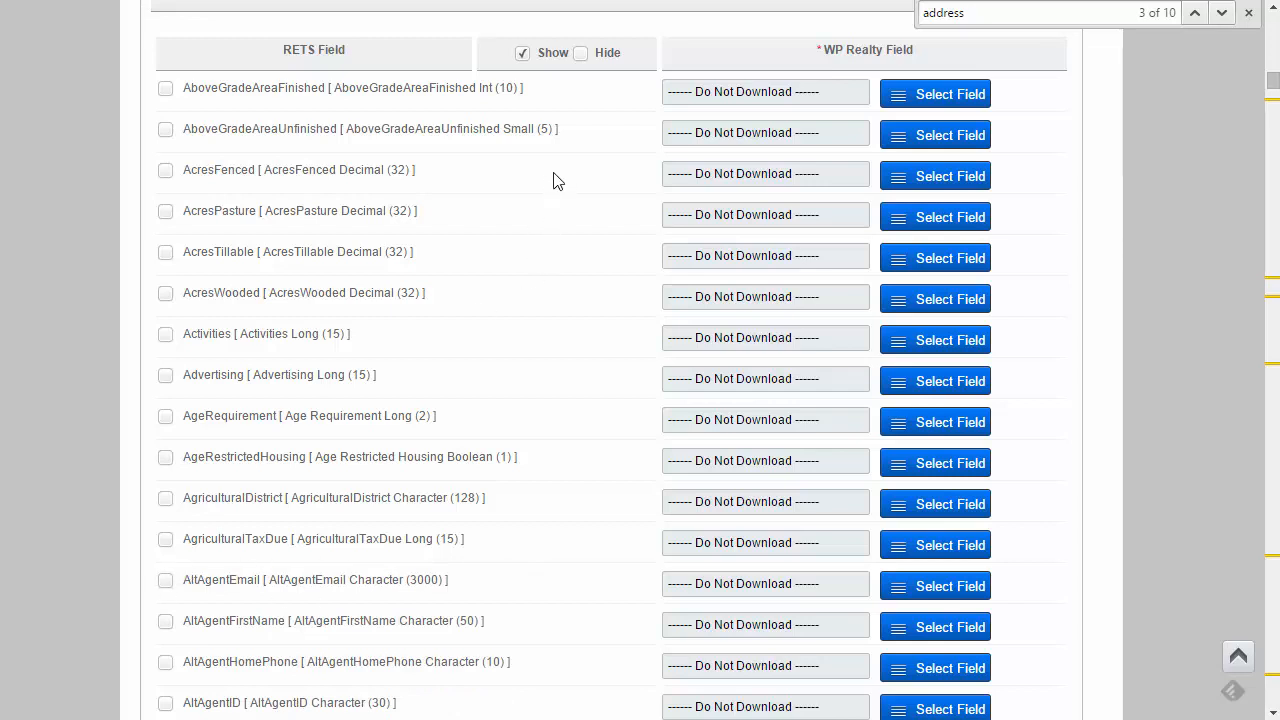
Restore AltAgentCellPhone and AltAgentDesignations from the hidden RETS fields and return to the visible field list.
{"action": "scroll", "coordinate": [586, 200], "scroll_direction": "up", "scroll_amount": 2}
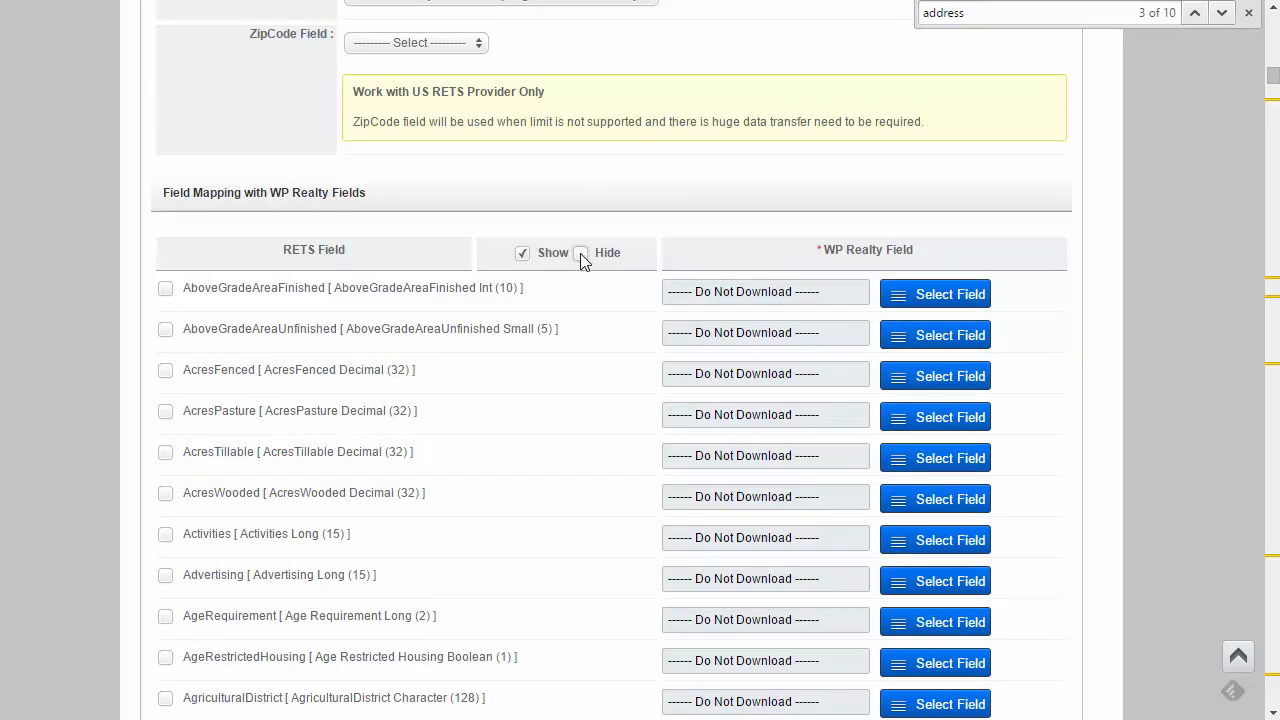
{"action": "left_click", "coordinate": [580, 253]}
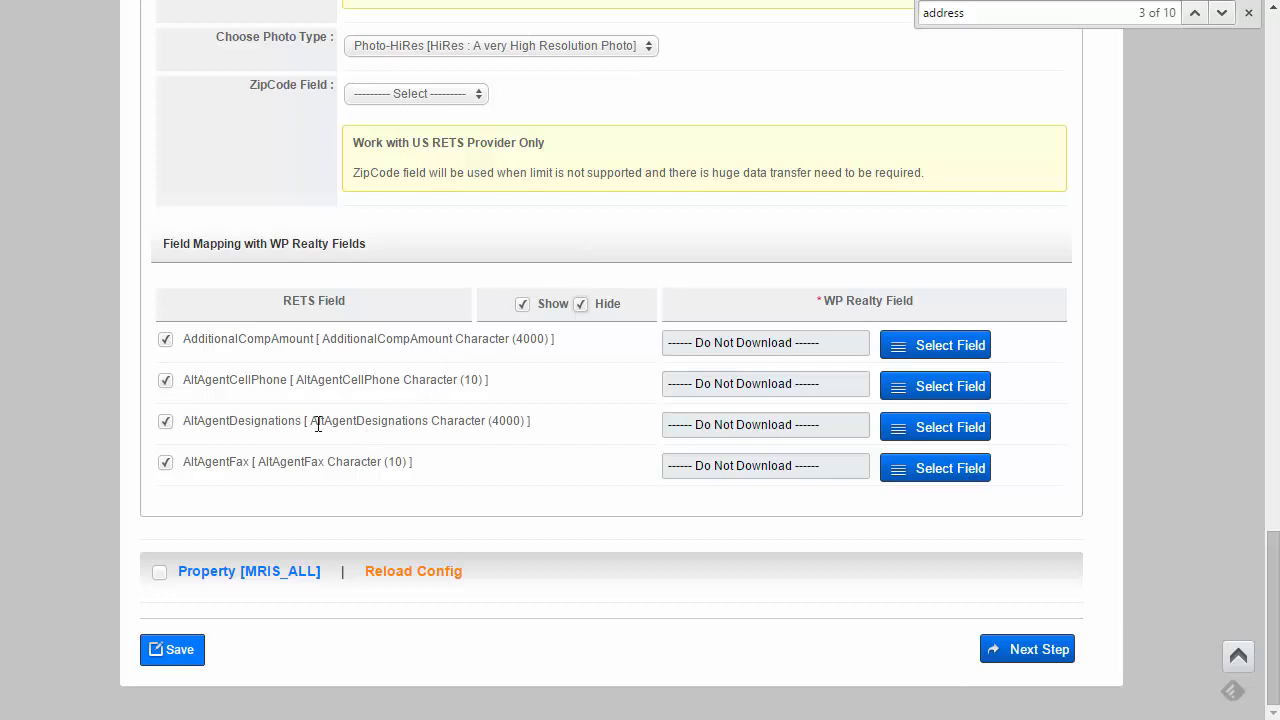
{"action": "left_click", "coordinate": [166, 381]}
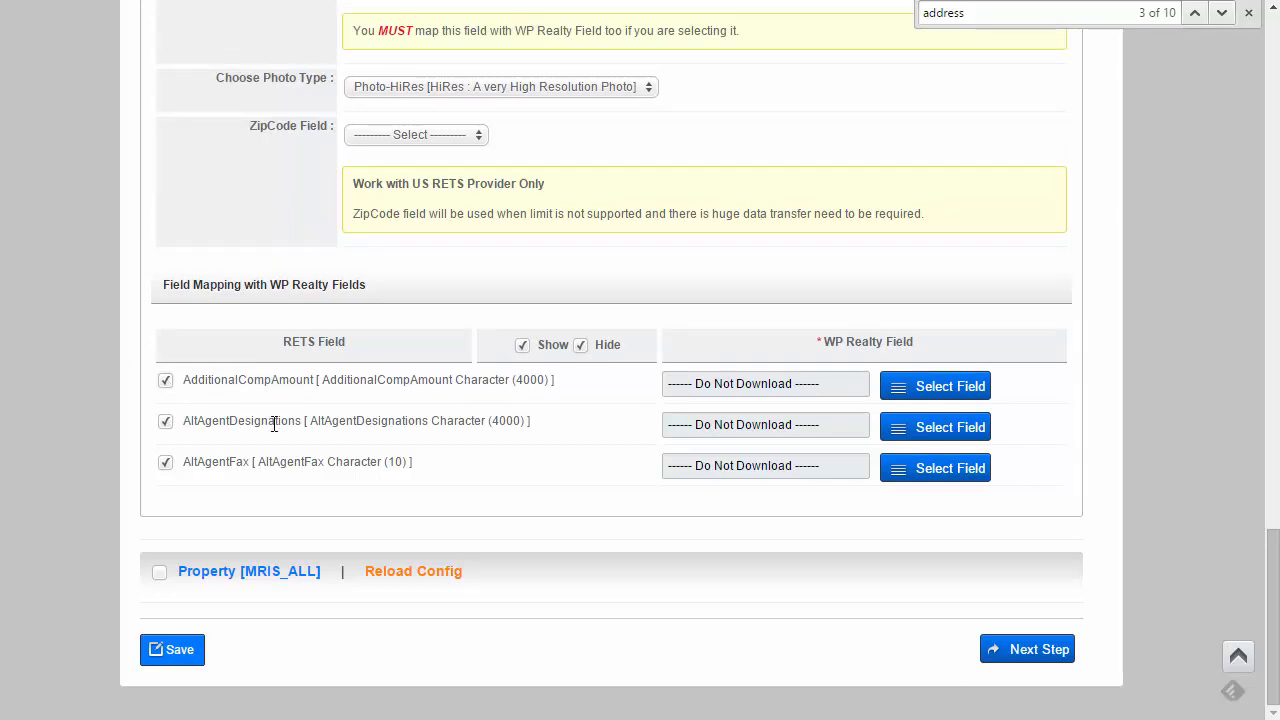
{"action": "left_click", "coordinate": [581, 346]}
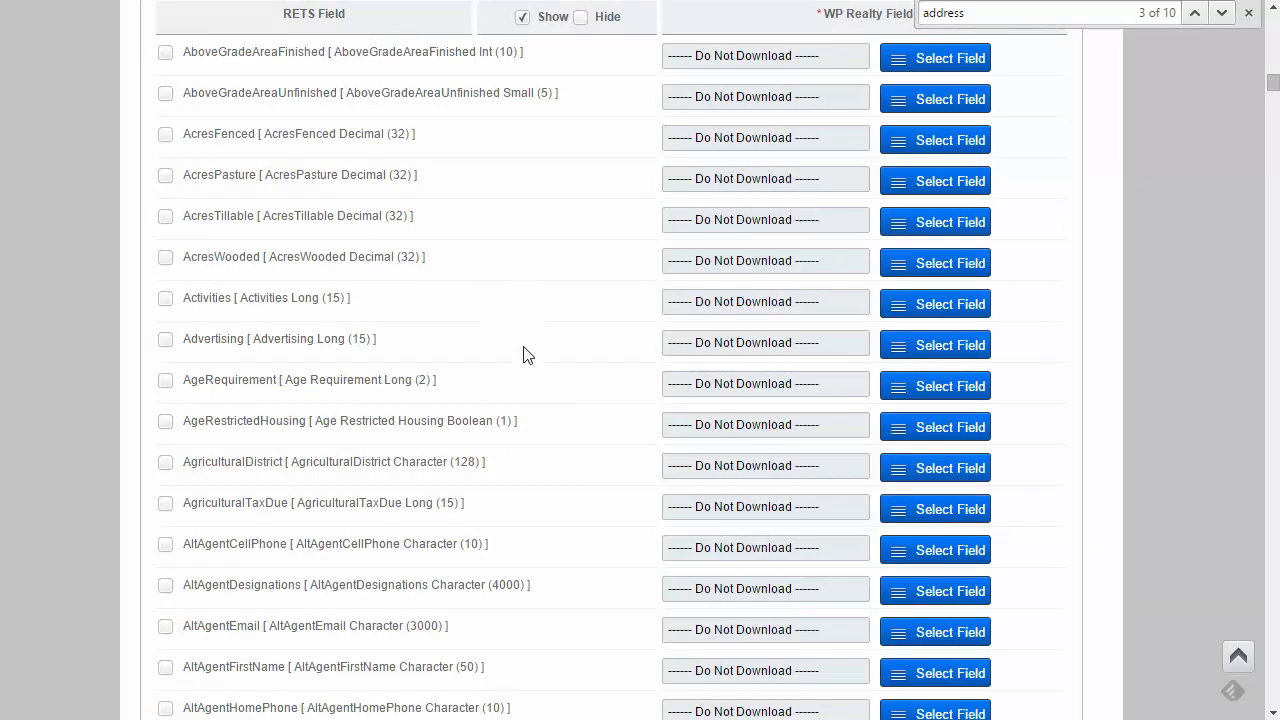
Examine the alternate agent and office fields in the mapping list and their WP Realty field assignments.
{"action": "scroll", "coordinate": [522, 352], "scroll_direction": "down", "scroll_amount": 1}
{"action": "scroll", "coordinate": [512, 366], "scroll_direction": "up", "scroll_amount": 2}
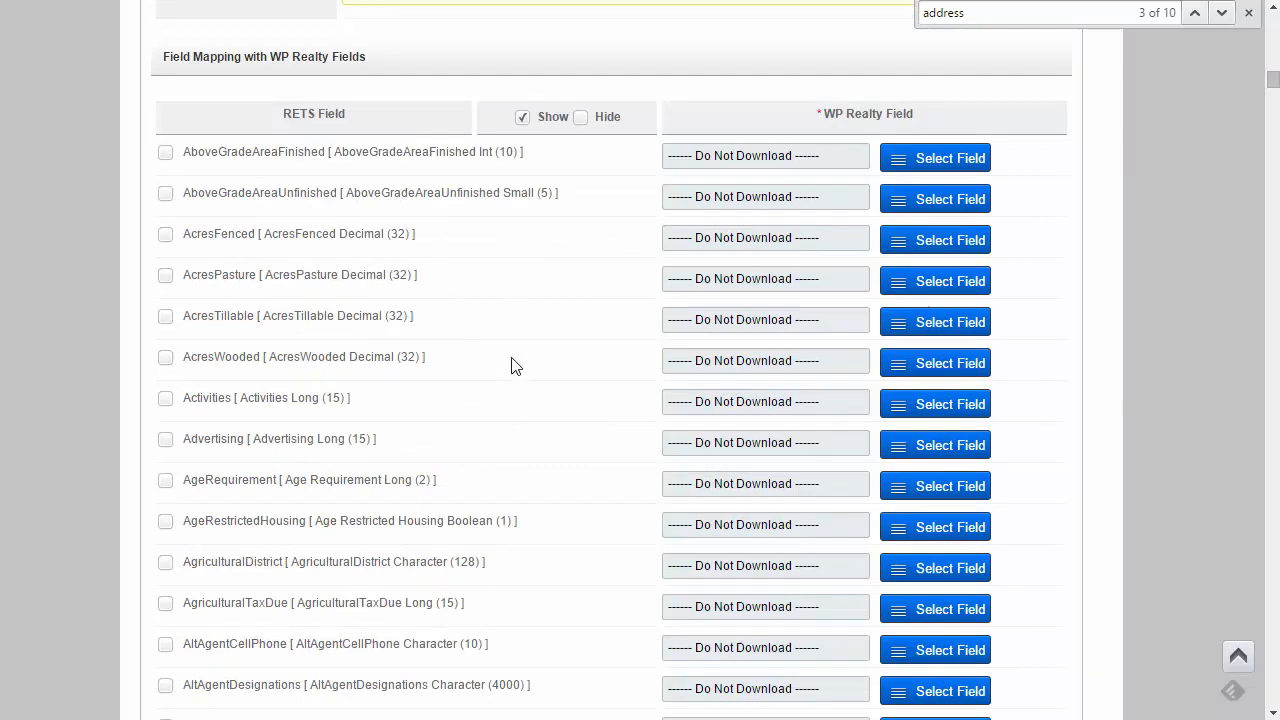
{"action": "scroll", "coordinate": [511, 366], "scroll_direction": "down", "scroll_amount": 4}
{"action": "scroll", "coordinate": [511, 366], "scroll_direction": "down", "scroll_amount": 2}
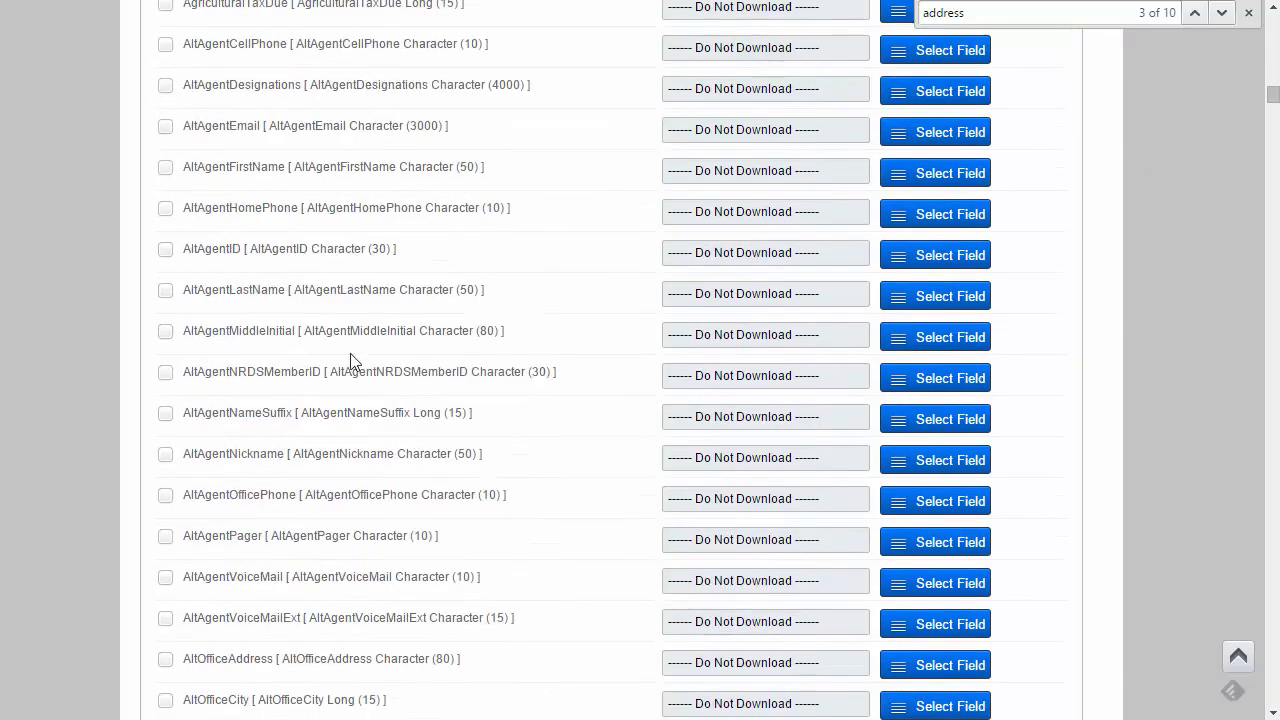
{"action": "scroll", "coordinate": [380, 157], "scroll_direction": "down", "scroll_amount": 1}
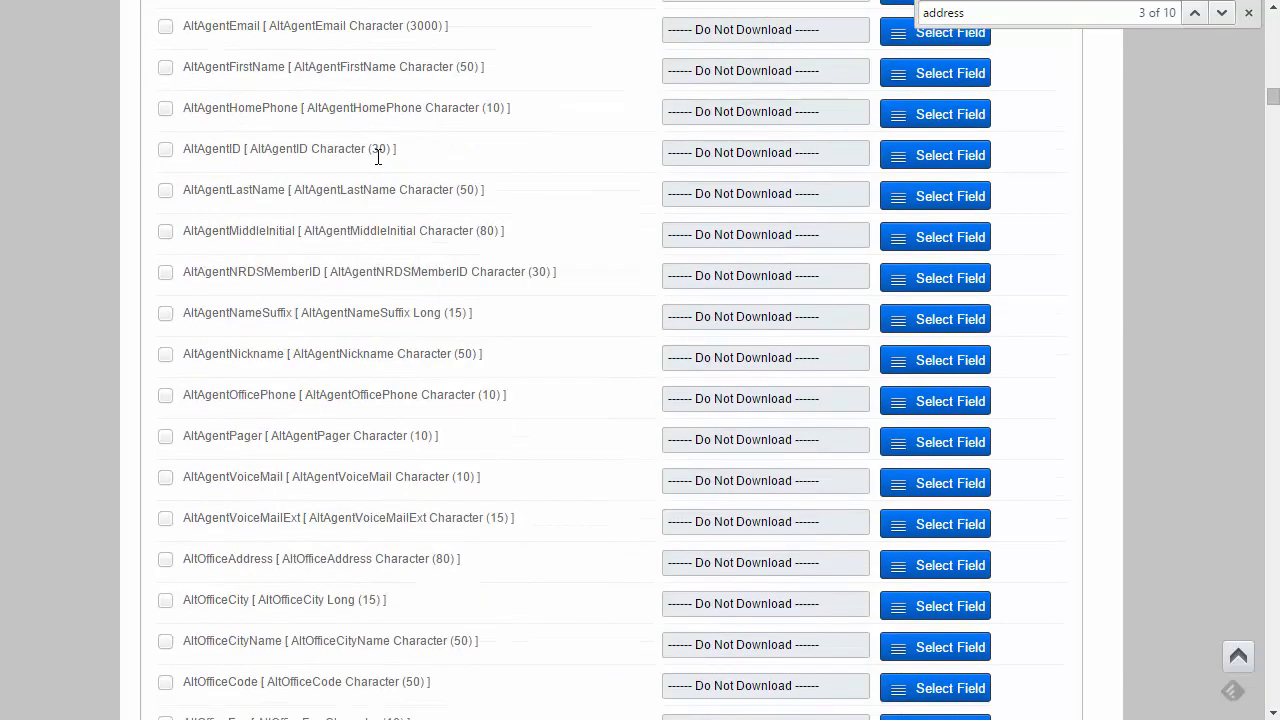
{"action": "scroll", "coordinate": [377, 163], "scroll_direction": "down", "scroll_amount": 1}
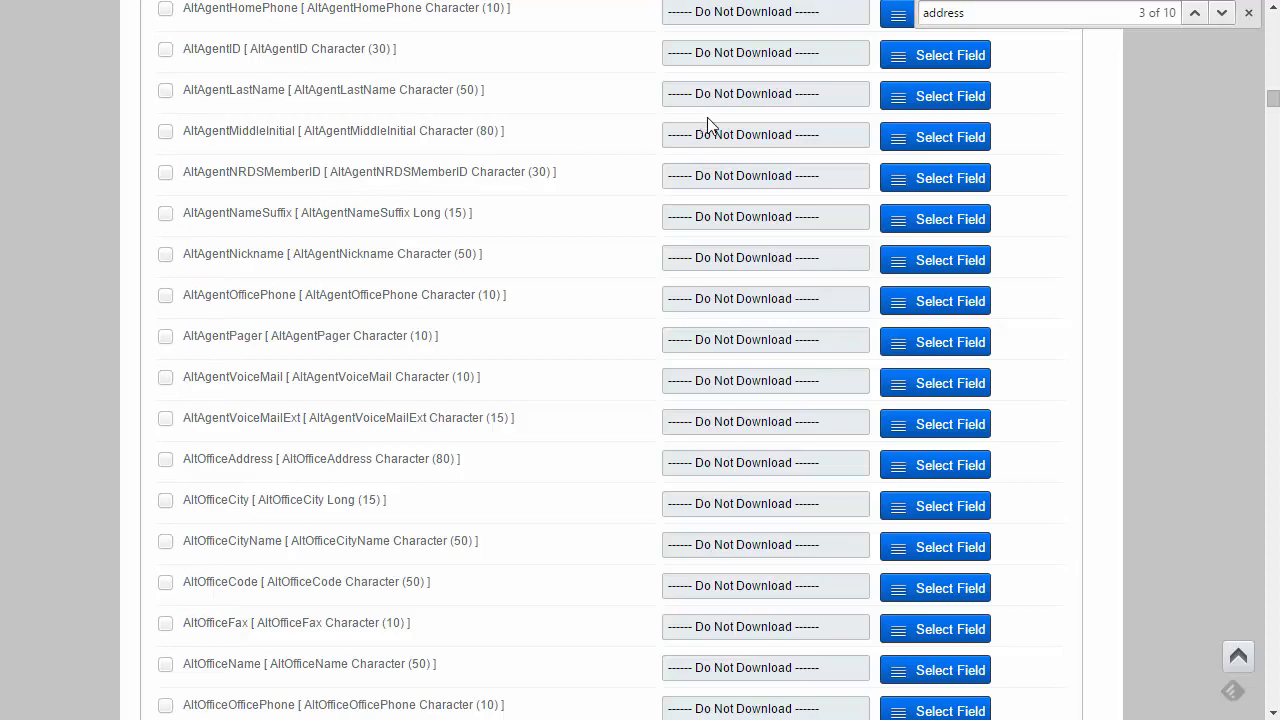
{"action": "scroll", "coordinate": [835, 190], "scroll_direction": "up", "scroll_amount": 2}
{"action": "scroll", "coordinate": [834, 188], "scroll_direction": "up", "scroll_amount": 7}
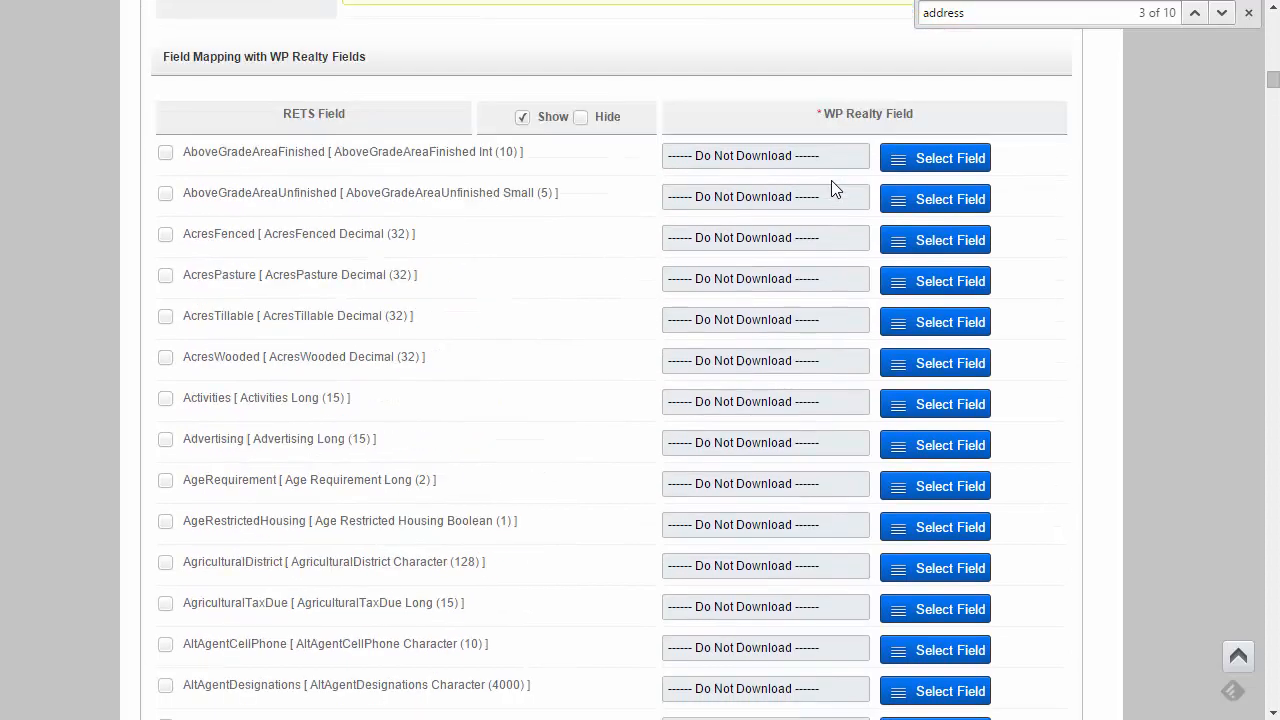
Browse the RETS fields available for mapping, from the acreage fields through the bedroom and dining room fields.
{"action": "scroll", "coordinate": [831, 182], "scroll_direction": "down", "scroll_amount": 1}
{"action": "scroll", "coordinate": [590, 368], "scroll_direction": "down", "scroll_amount": 1}
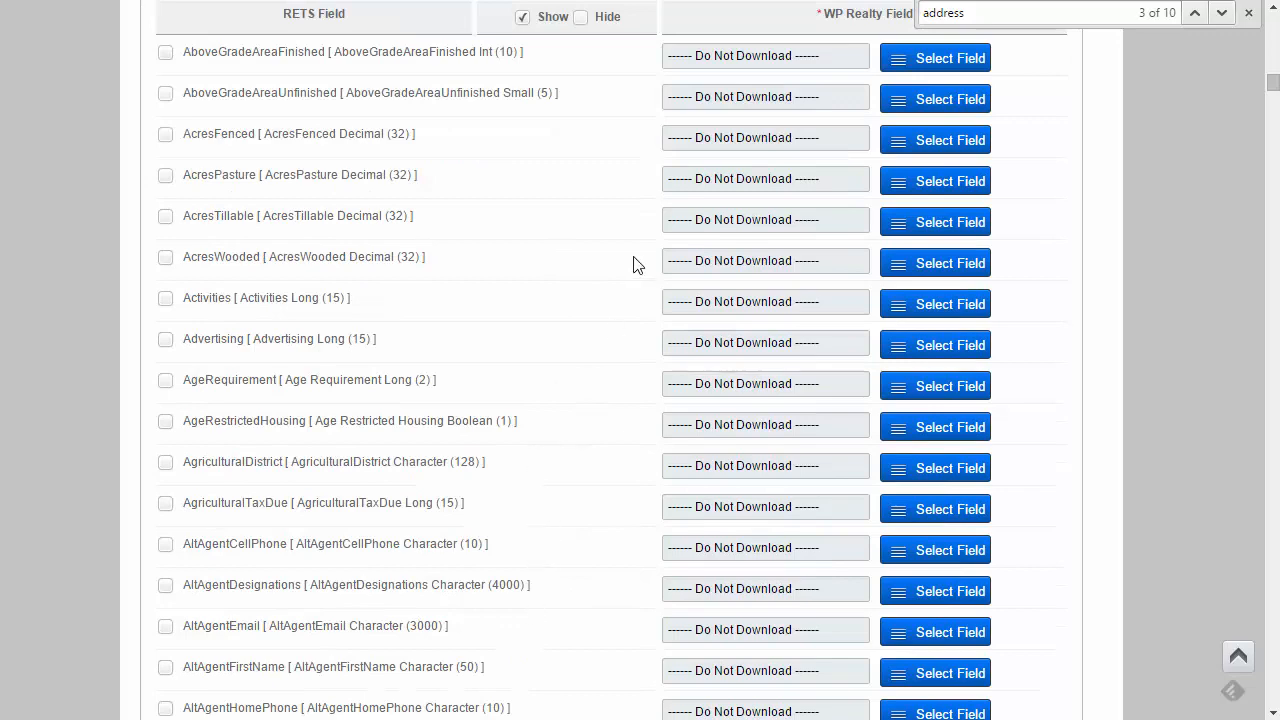
{"action": "scroll", "coordinate": [623, 277], "scroll_direction": "down", "scroll_amount": 4}
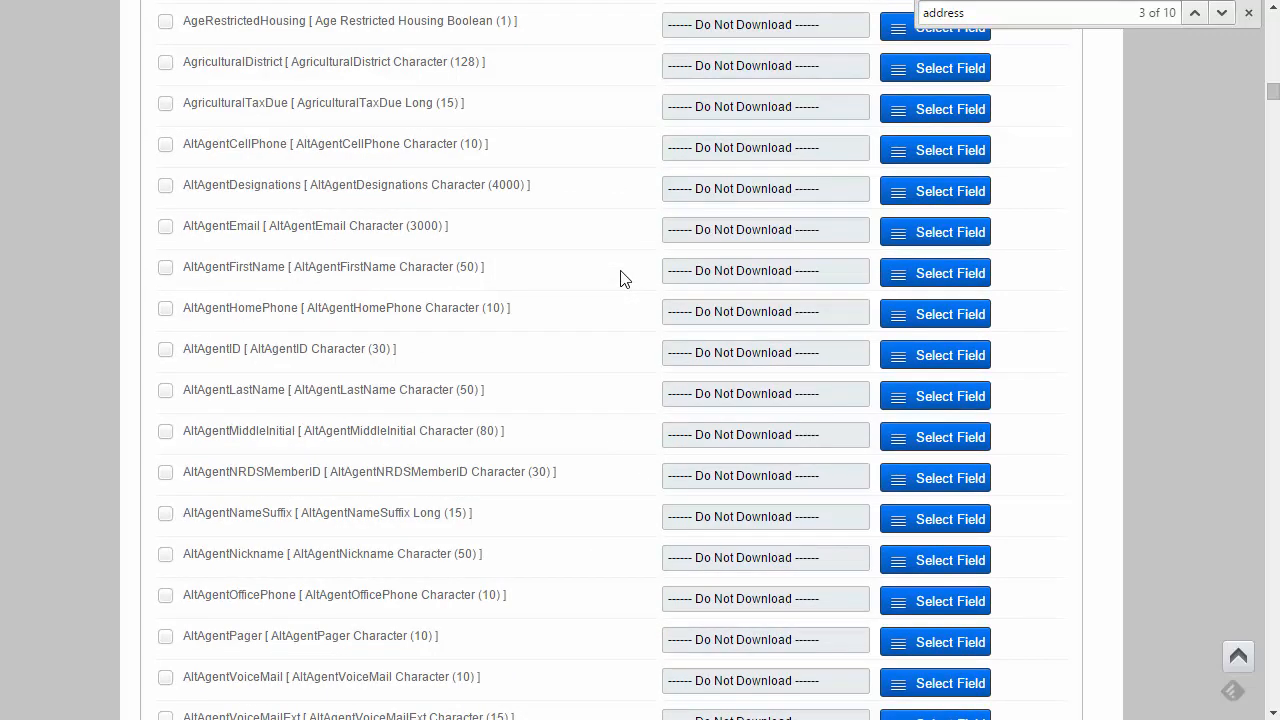
{"action": "scroll", "coordinate": [620, 277], "scroll_direction": "down", "scroll_amount": 2}
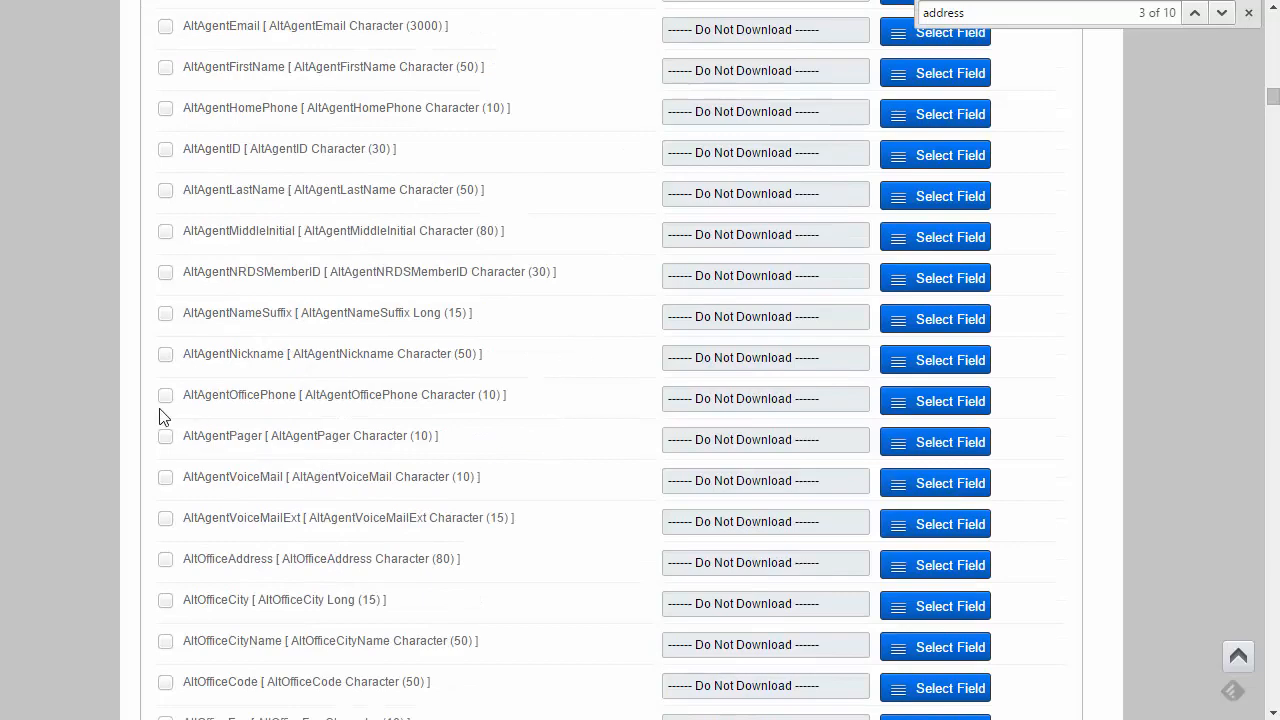
{"action": "scroll", "coordinate": [230, 437], "scroll_direction": "down", "scroll_amount": 3}
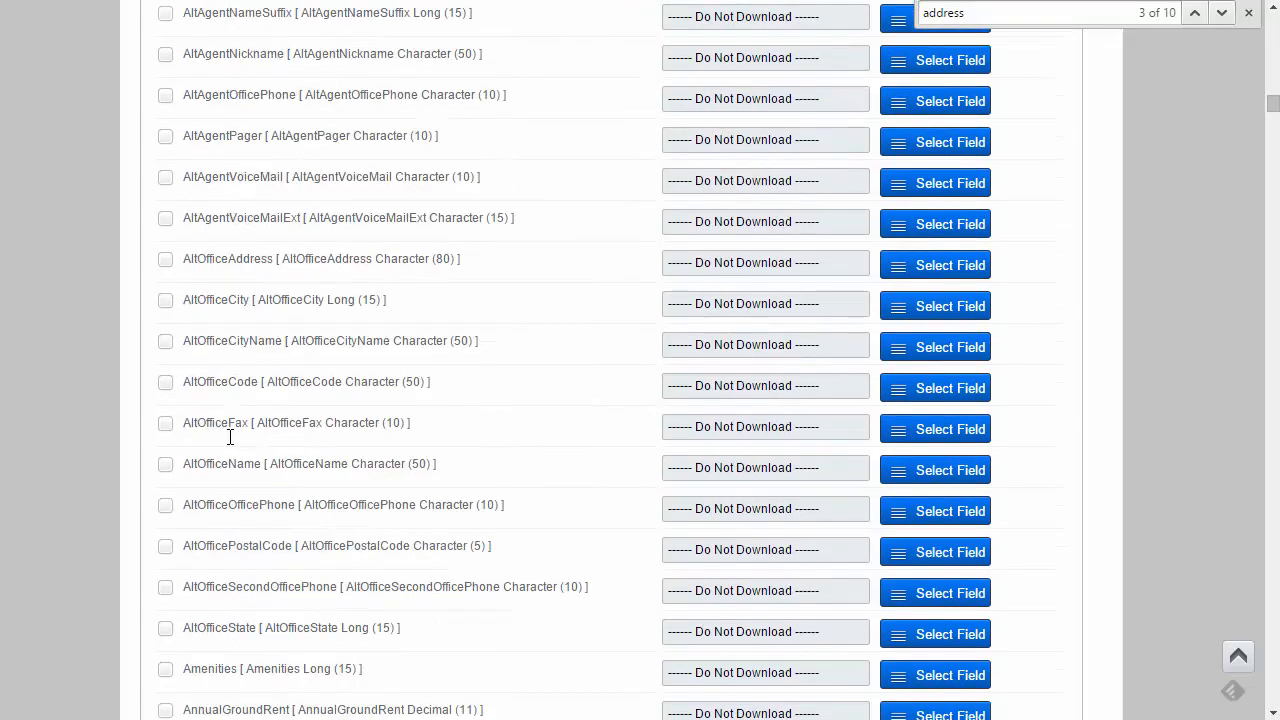
{"action": "scroll", "coordinate": [230, 437], "scroll_direction": "down", "scroll_amount": 15}
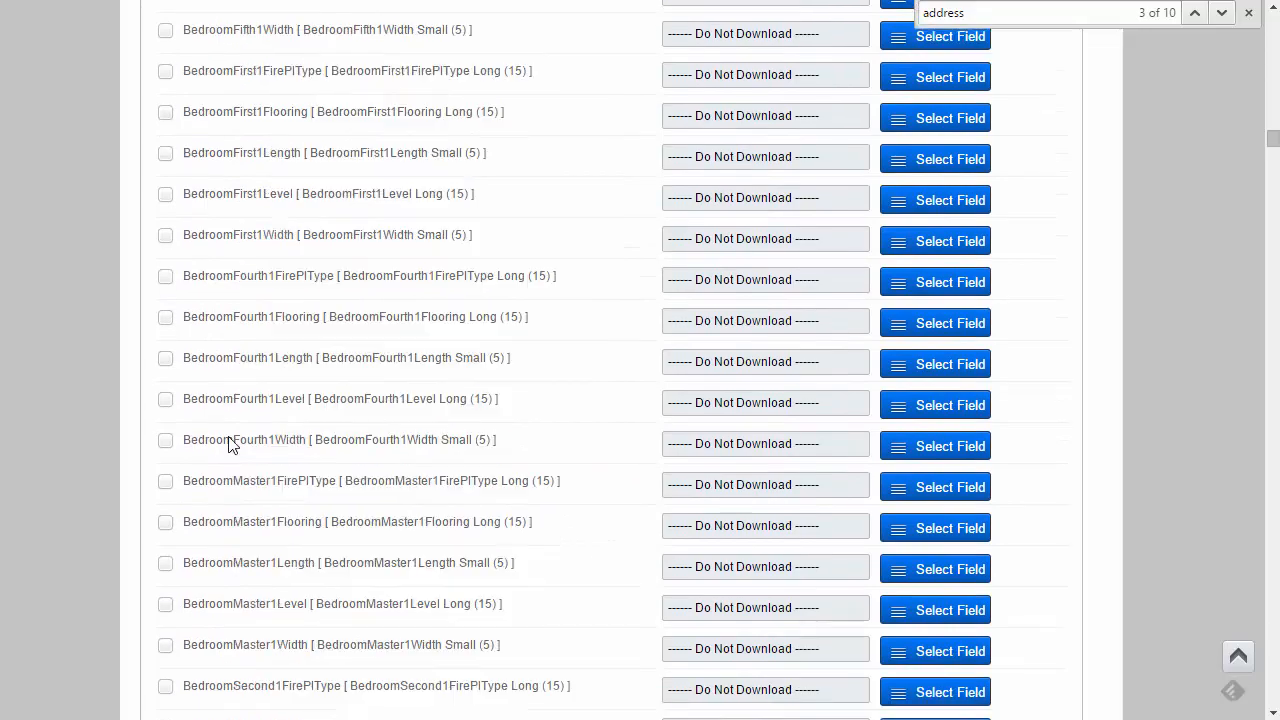
{"action": "scroll", "coordinate": [232, 444], "scroll_direction": "down", "scroll_amount": 20}
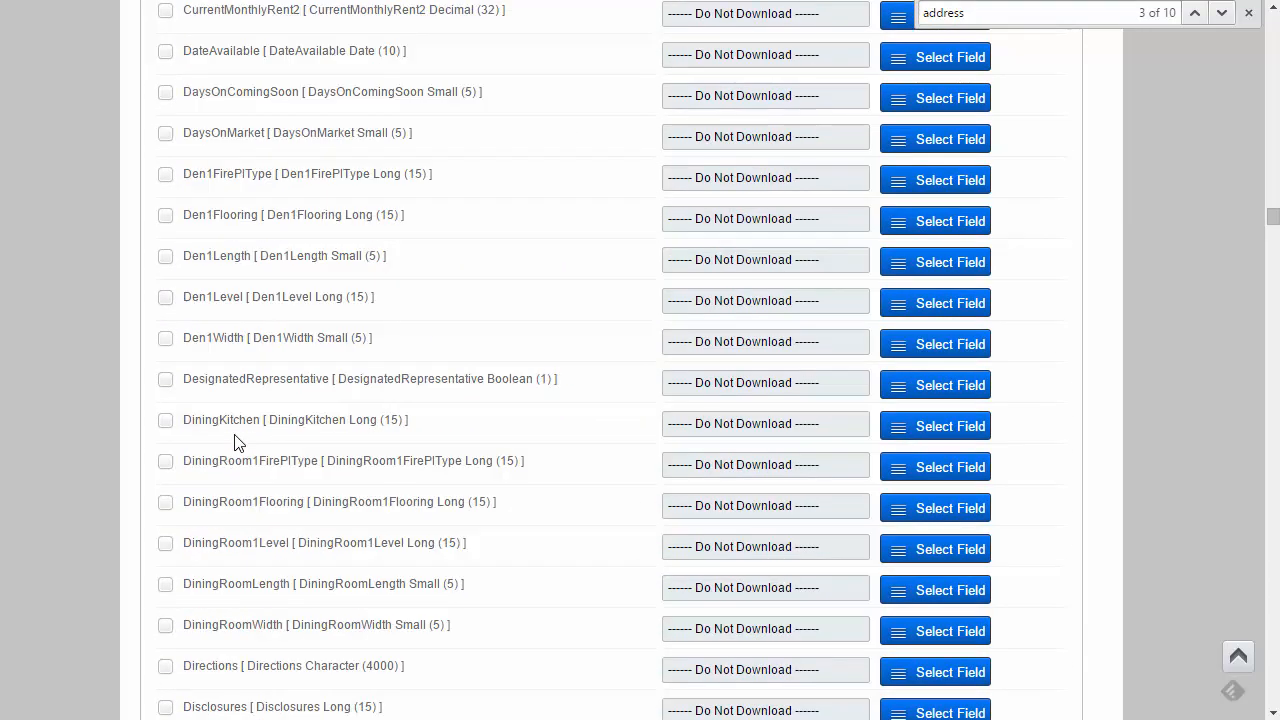
{"action": "scroll", "coordinate": [237, 442], "scroll_direction": "down", "scroll_amount": 15}
Review which Property [MRIS_RES] settings use fields that must be mapped: unique key, query, MLS number, listing ID and photo count.
{"action": "scroll", "coordinate": [237, 442], "scroll_direction": "up", "scroll_amount": 20}
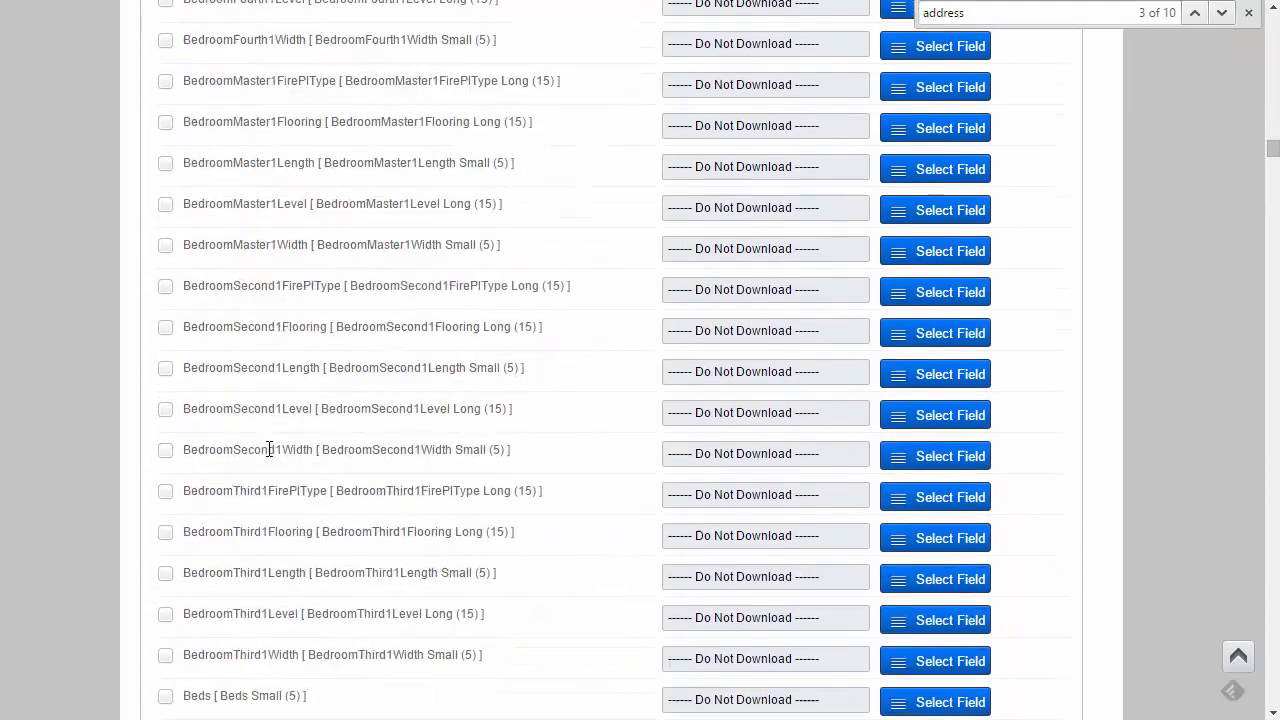
{"action": "scroll", "coordinate": [268, 450], "scroll_direction": "up", "scroll_amount": 20}
{"action": "scroll", "coordinate": [267, 455], "scroll_direction": "down", "scroll_amount": 4}
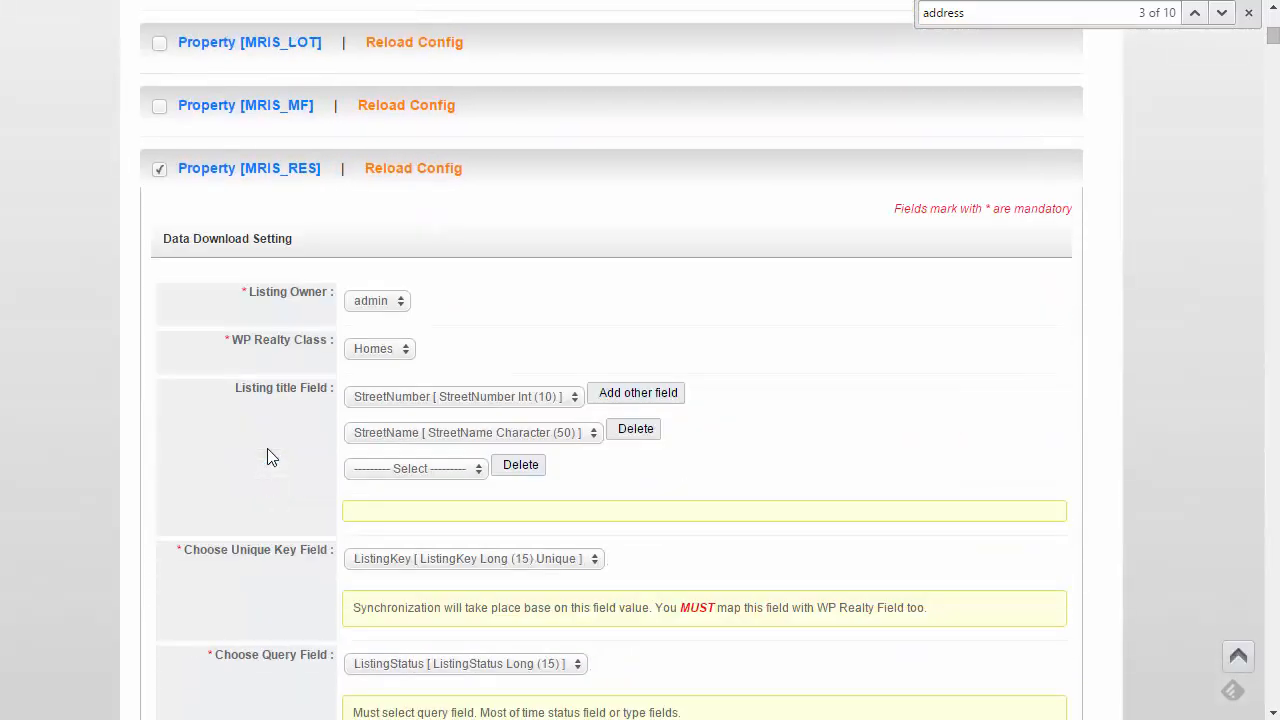
{"action": "scroll", "coordinate": [267, 457], "scroll_direction": "down", "scroll_amount": 5}
{"action": "scroll", "coordinate": [268, 449], "scroll_direction": "up", "scroll_amount": 2}
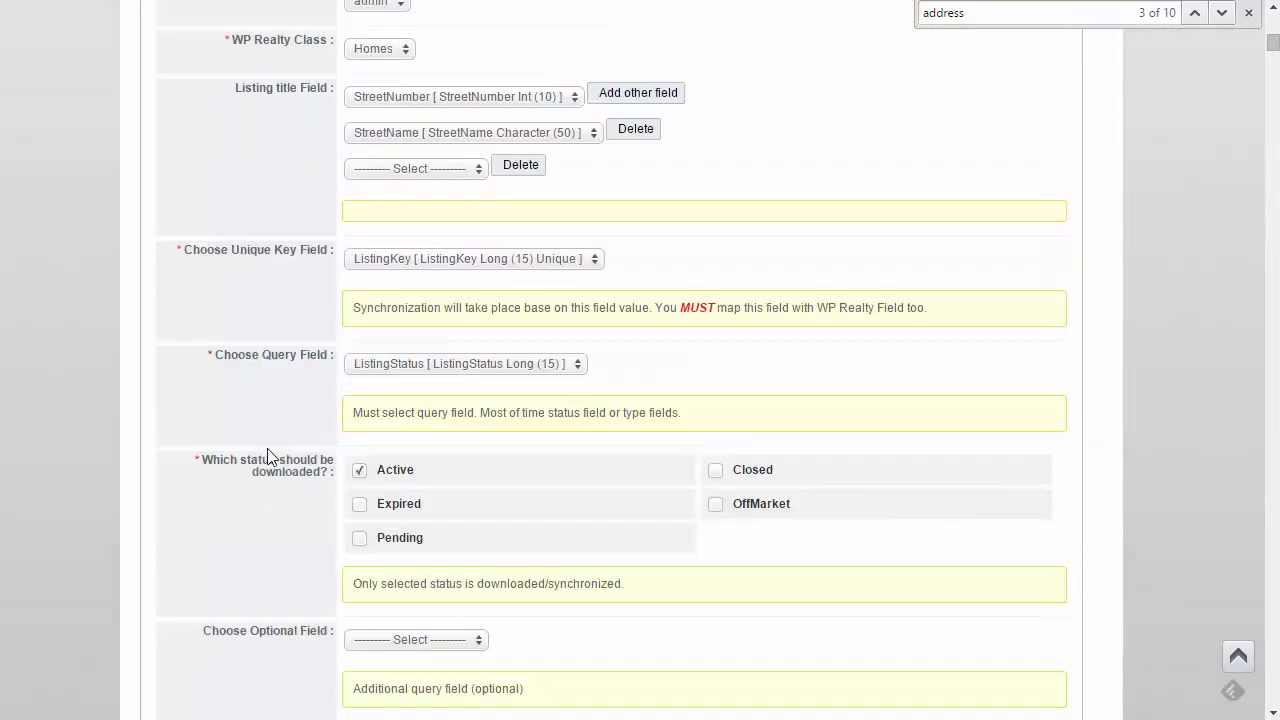
{"action": "scroll", "coordinate": [268, 449], "scroll_direction": "down", "scroll_amount": 1}
{"action": "scroll", "coordinate": [247, 413], "scroll_direction": "up", "scroll_amount": 1}
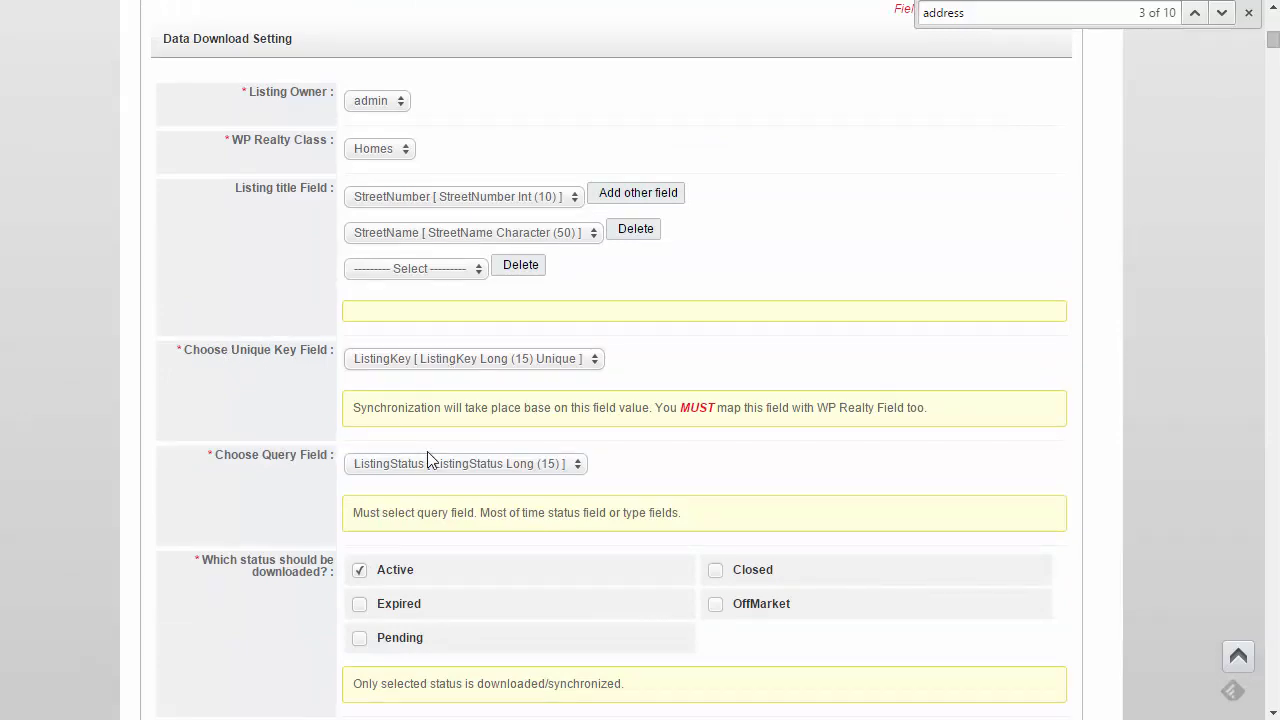
{"action": "scroll", "coordinate": [199, 452], "scroll_direction": "down", "scroll_amount": 4}
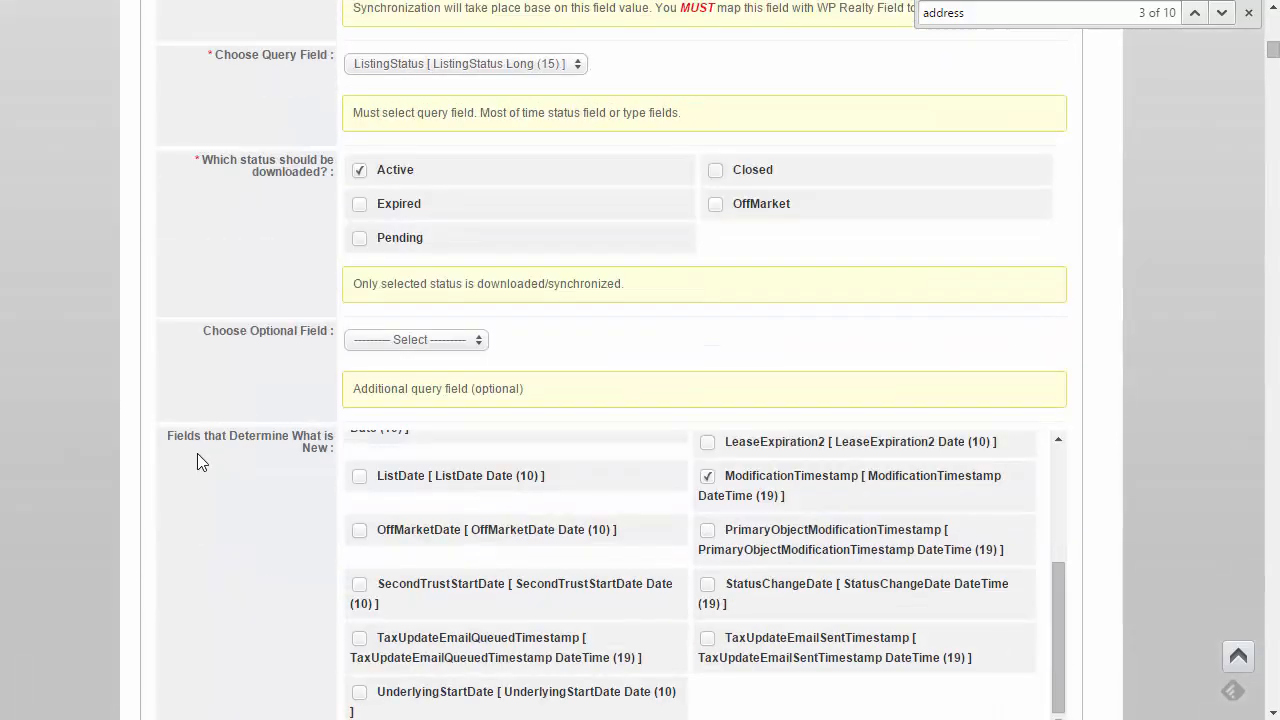
{"action": "scroll", "coordinate": [197, 461], "scroll_direction": "down", "scroll_amount": 5}
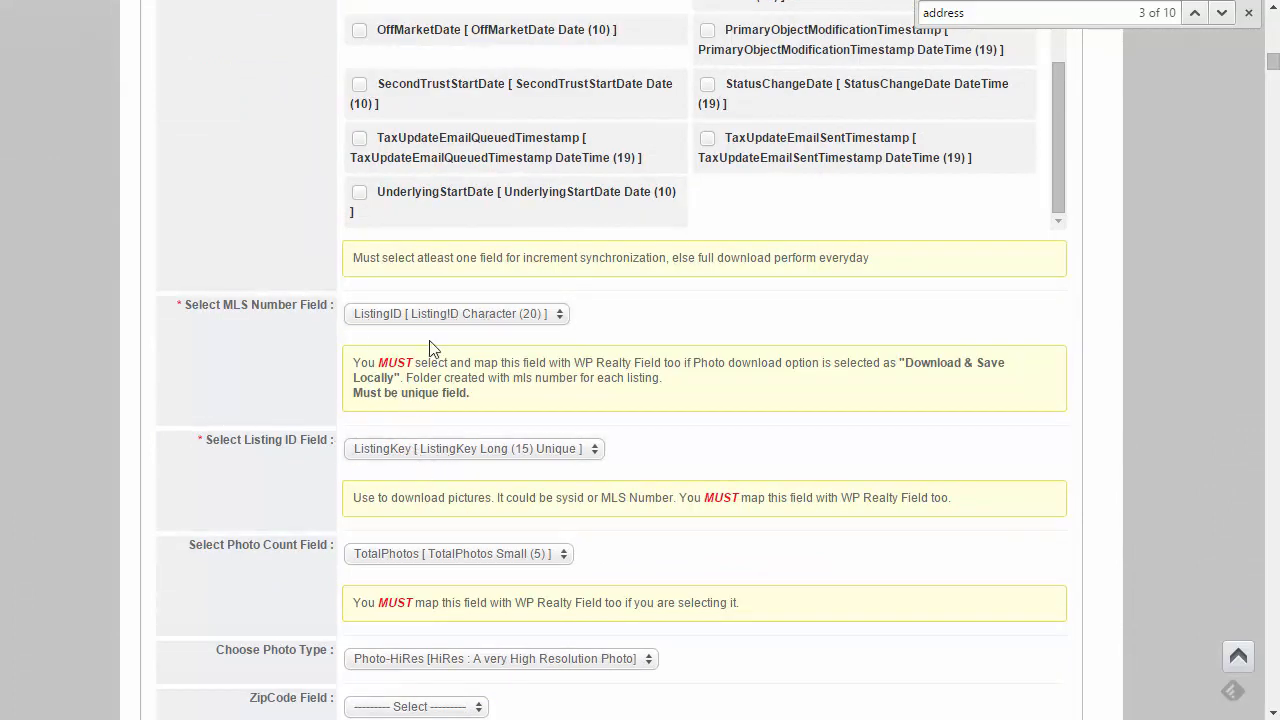
{"action": "scroll", "coordinate": [269, 444], "scroll_direction": "down", "scroll_amount": 2}
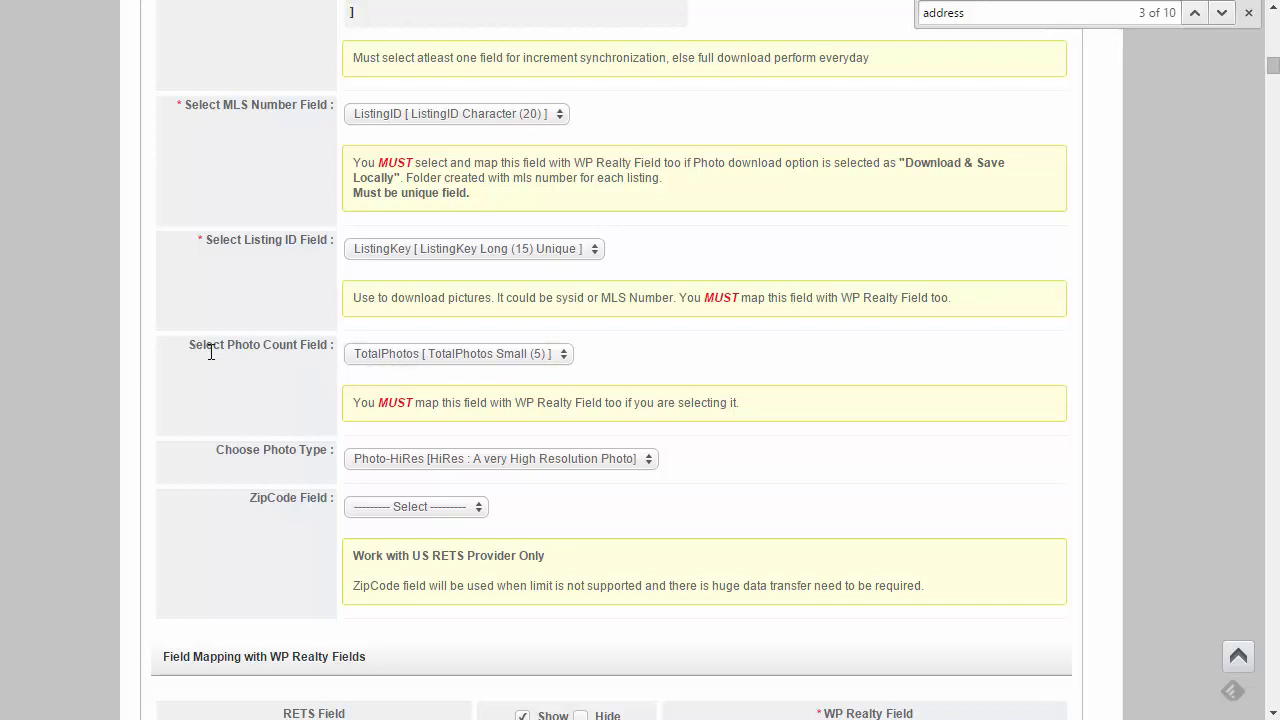
Map the ListingID RETS field to the existing WP Realty field MLS #.
{"action": "scroll", "coordinate": [250, 347], "scroll_direction": "down", "scroll_amount": 8}
{"action": "scroll", "coordinate": [250, 347], "scroll_direction": "down", "scroll_amount": 20}
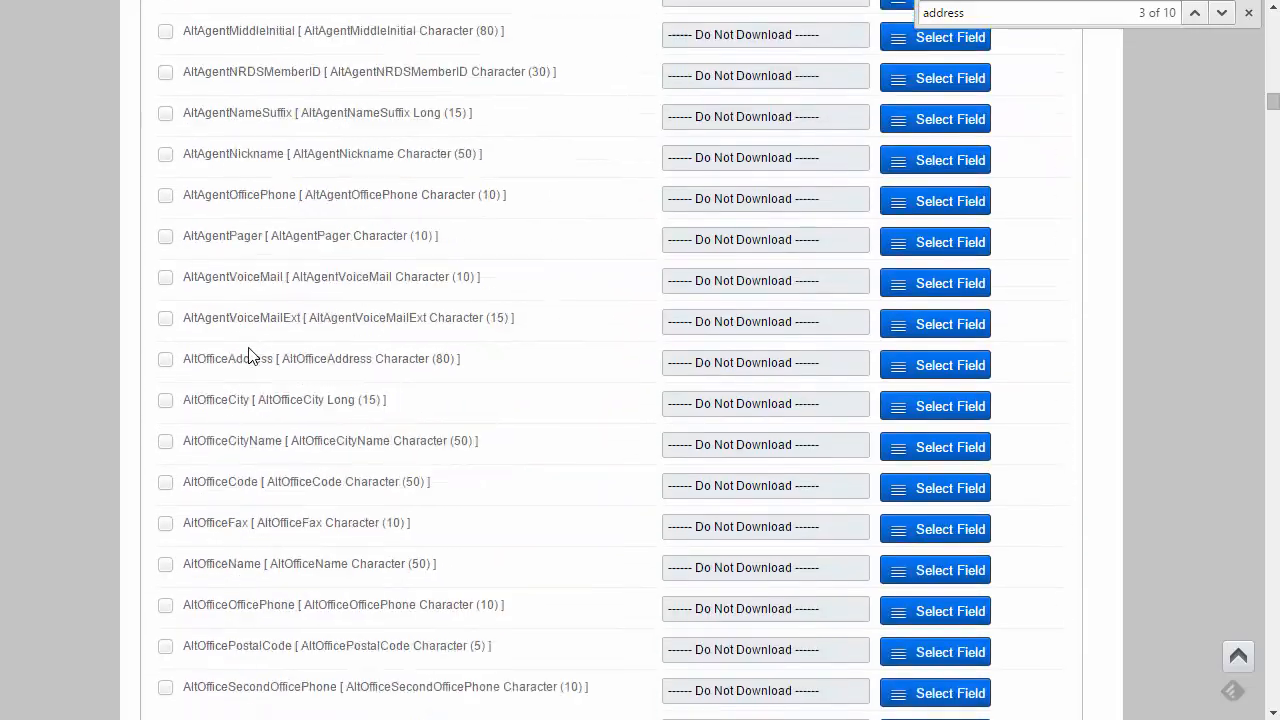
{"action": "scroll", "coordinate": [250, 355], "scroll_direction": "down", "scroll_amount": 20}
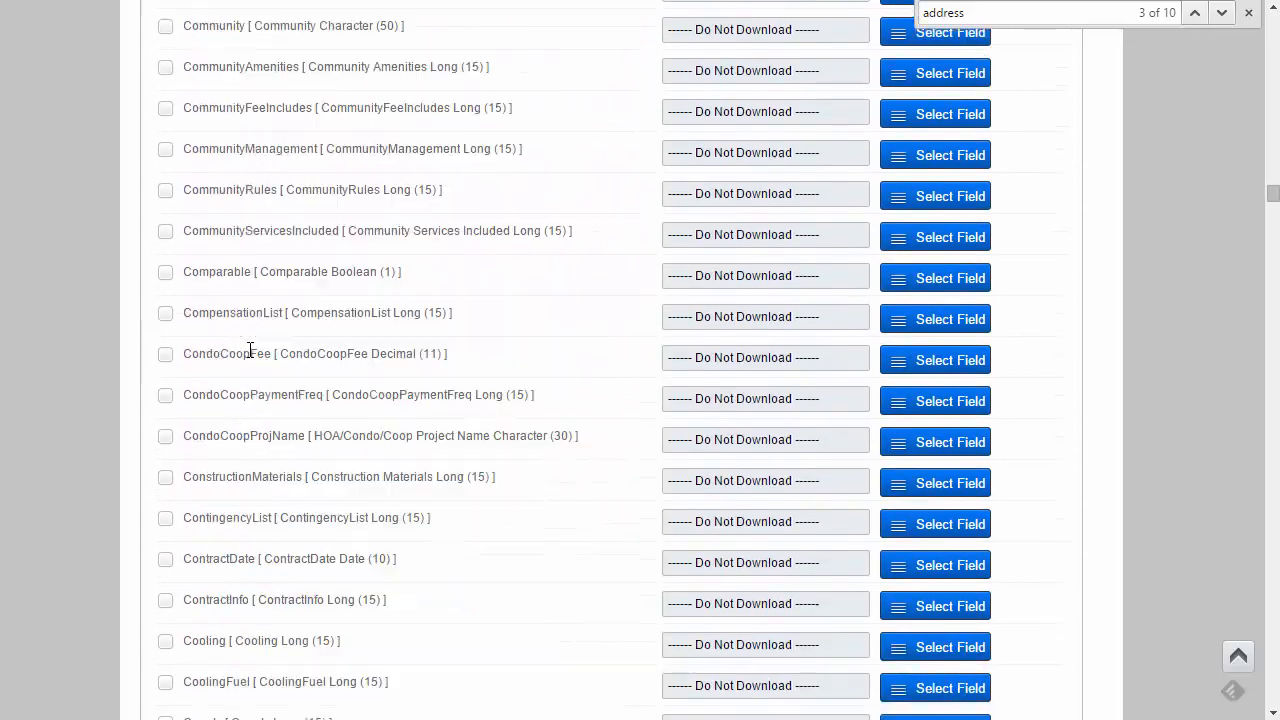
{"action": "scroll", "coordinate": [390, 410], "scroll_direction": "down", "scroll_amount": 20}
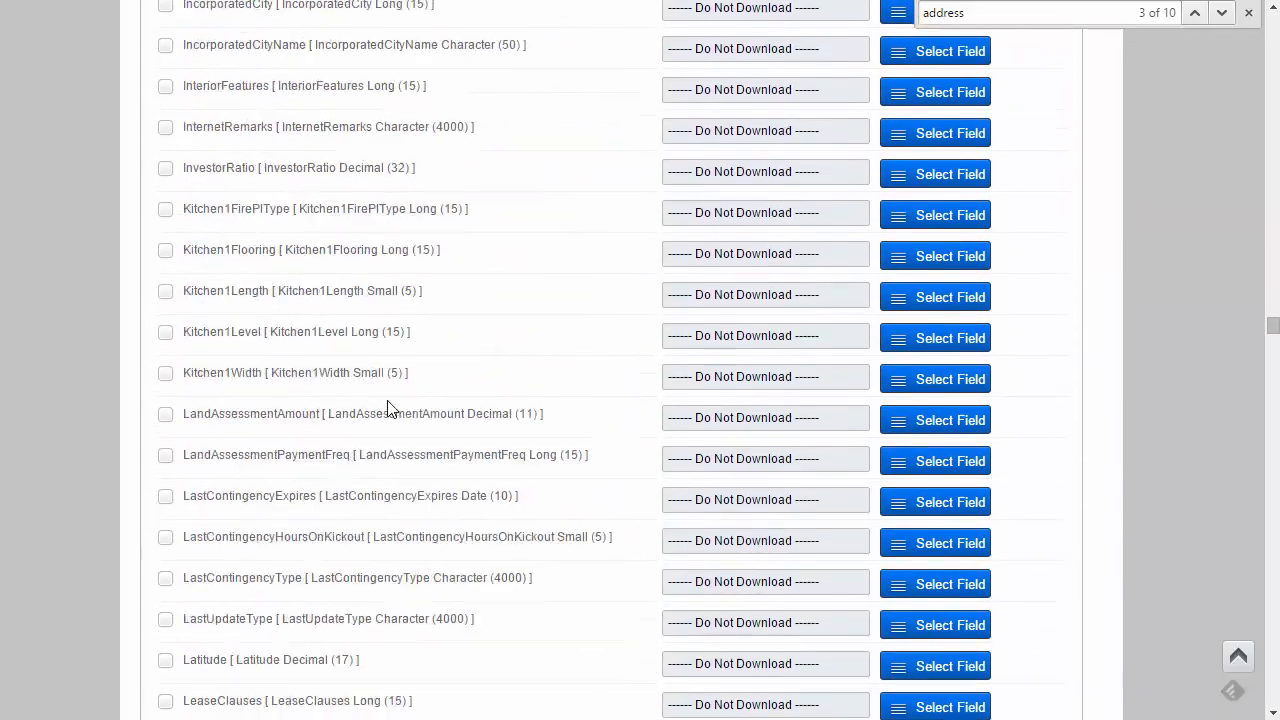
{"action": "scroll", "coordinate": [390, 410], "scroll_direction": "down", "scroll_amount": 11}
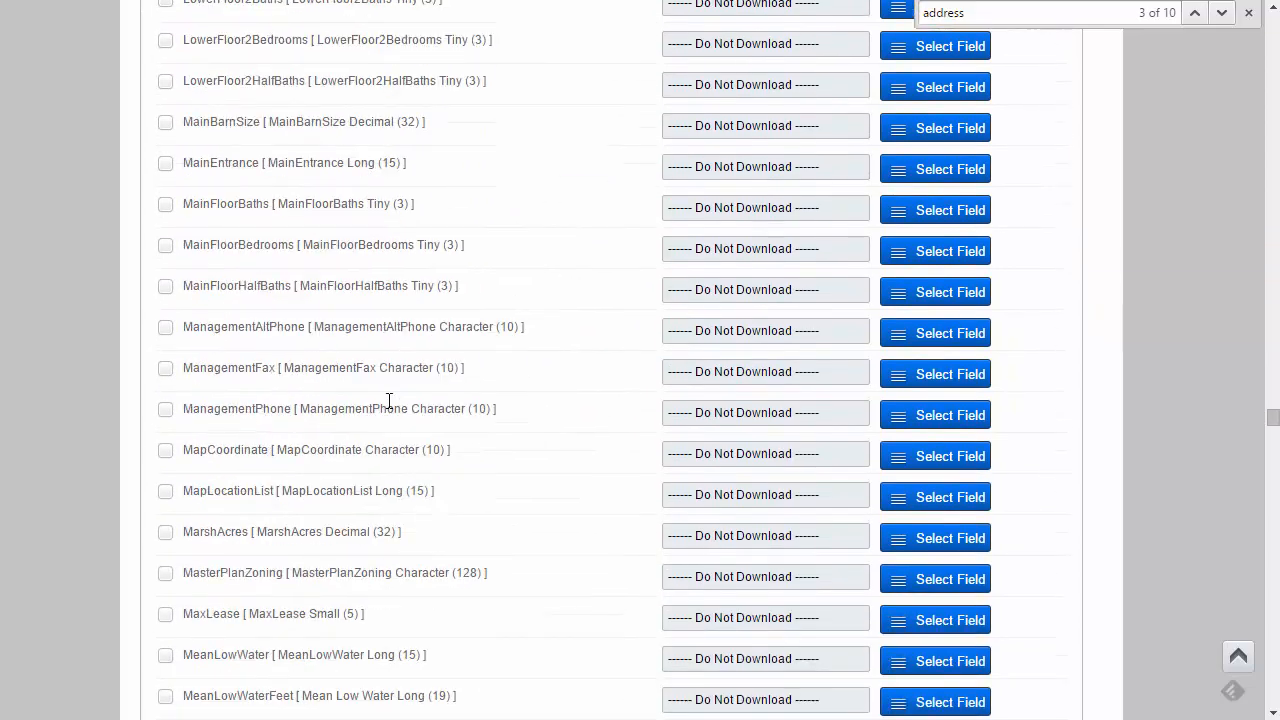
{"action": "scroll", "coordinate": [389, 400], "scroll_direction": "up", "scroll_amount": 20}
{"action": "scroll", "coordinate": [389, 405], "scroll_direction": "up", "scroll_amount": 2}
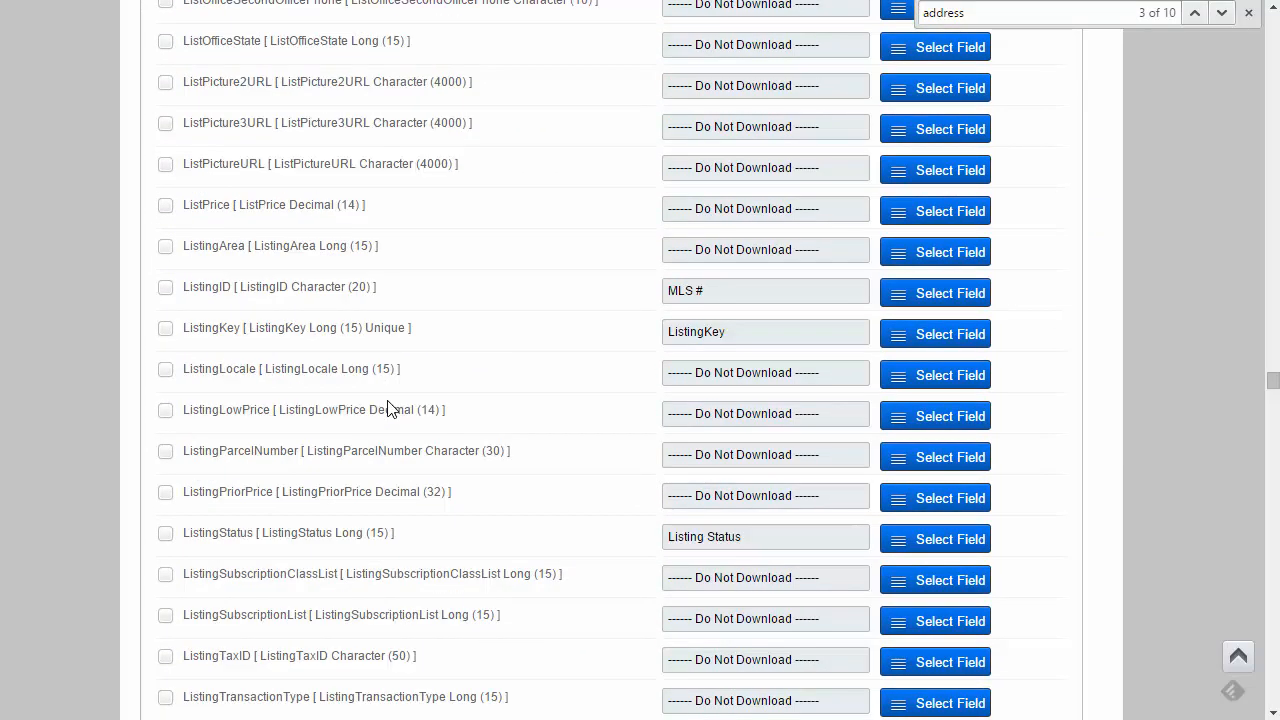
{"action": "scroll", "coordinate": [390, 410], "scroll_direction": "up", "scroll_amount": 1}
{"action": "scroll", "coordinate": [390, 410], "scroll_direction": "down", "scroll_amount": 1}
{"action": "left_click", "coordinate": [963, 300]}
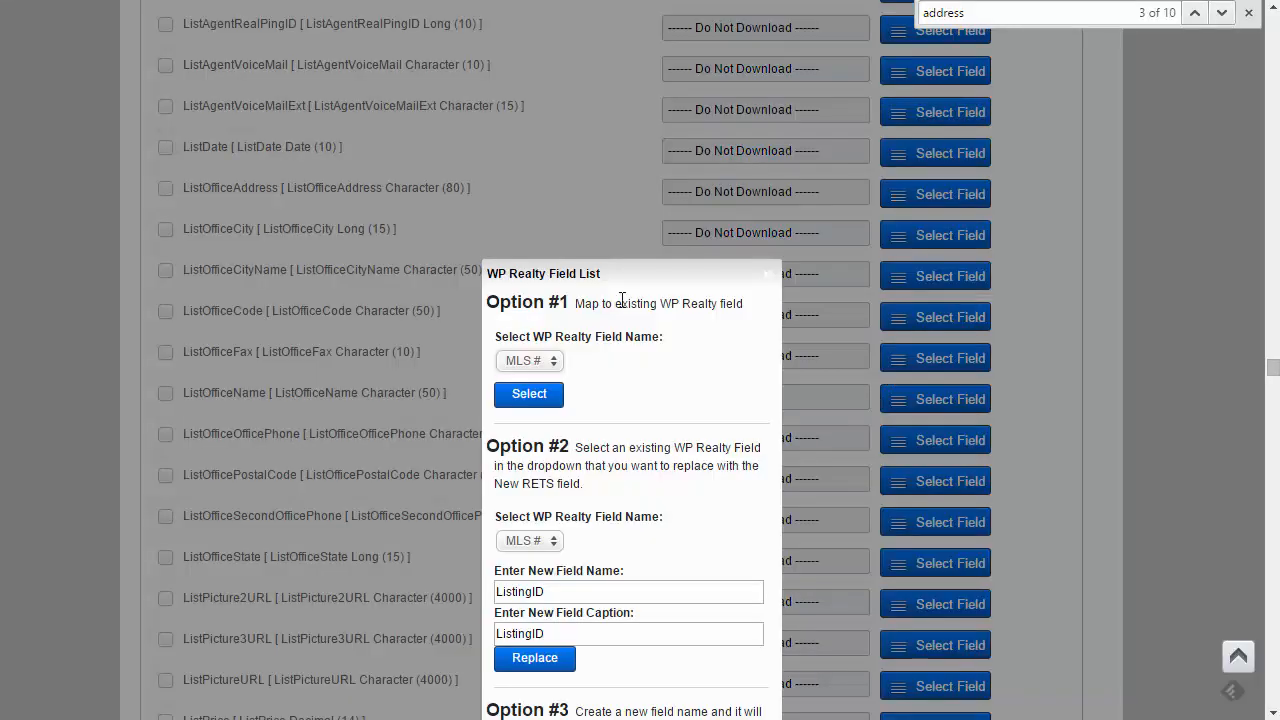
{"action": "left_click", "coordinate": [530, 361]}
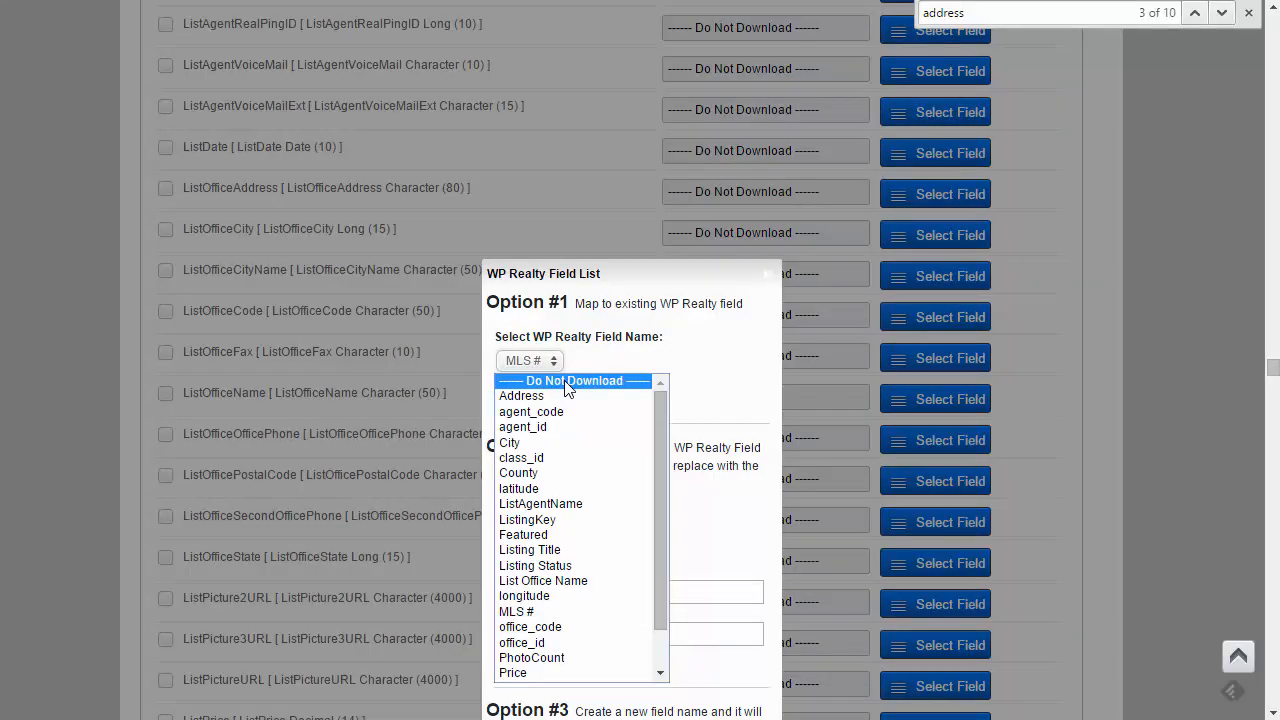
{"action": "left_click", "coordinate": [567, 384]}
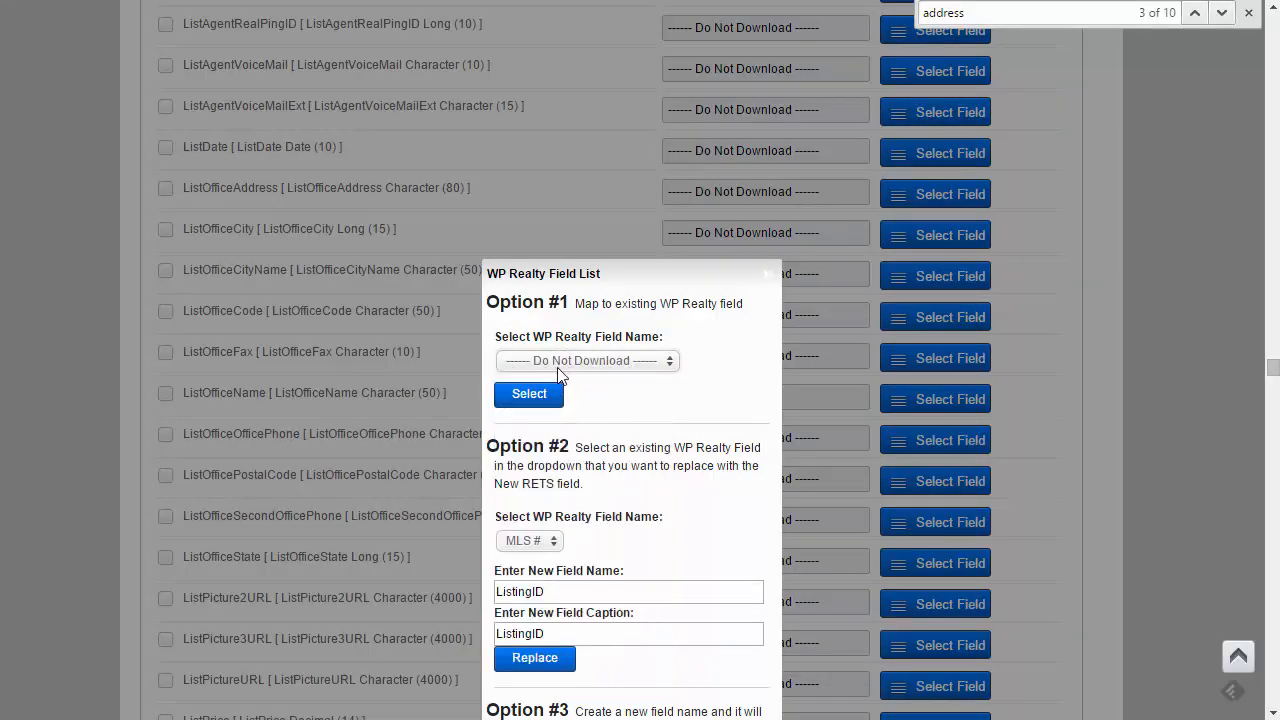
{"action": "left_click", "coordinate": [559, 368]}
{"action": "scroll", "coordinate": [571, 443], "scroll_direction": "down", "scroll_amount": 1}
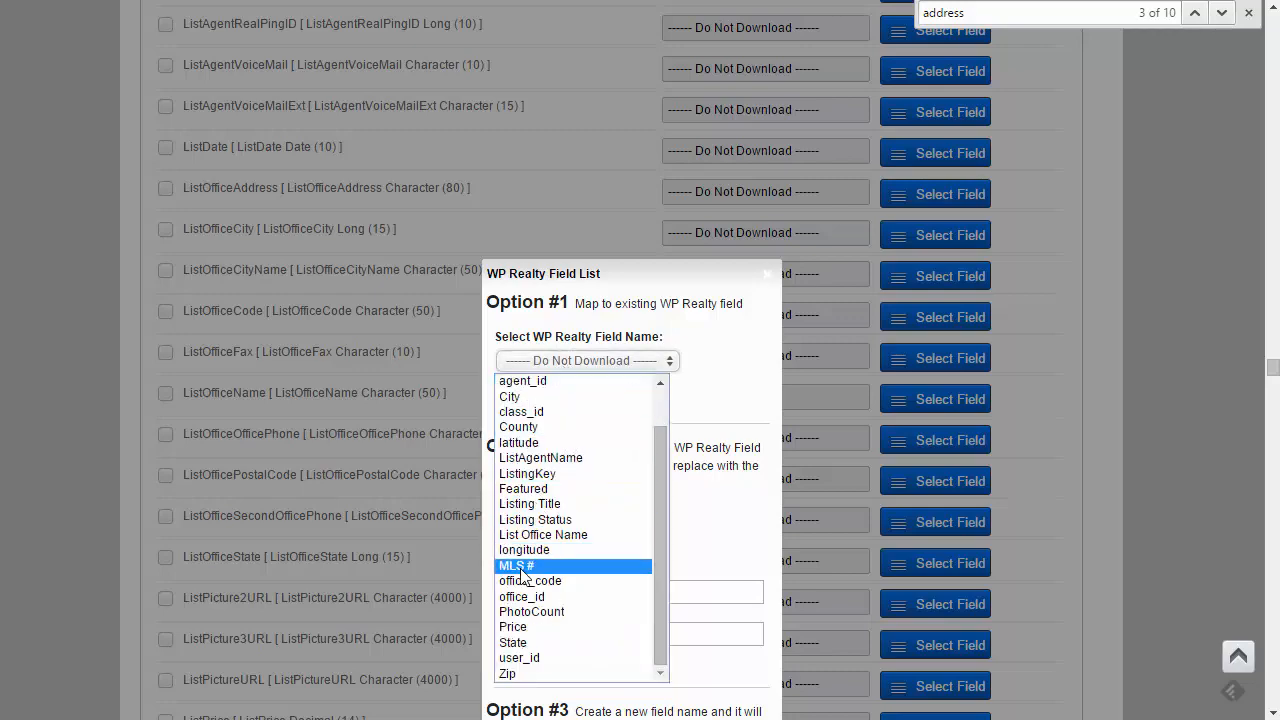
{"action": "left_click", "coordinate": [521, 568]}
{"action": "left_click", "coordinate": [535, 401]}
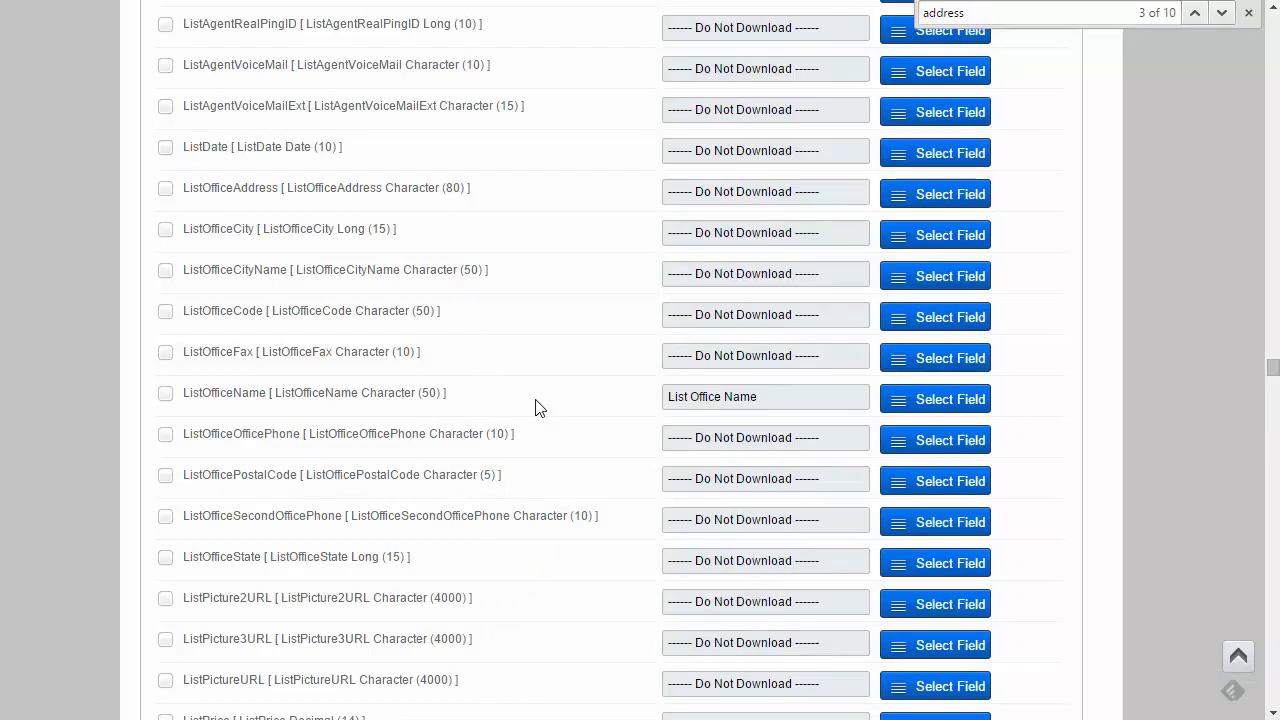
Inspect the existing WP Realty fields offered for ListingKey, and close the field list without changing the mapping.
{"action": "scroll", "coordinate": [630, 468], "scroll_direction": "down", "scroll_amount": 2}
{"action": "scroll", "coordinate": [630, 468], "scroll_direction": "down", "scroll_amount": 2}
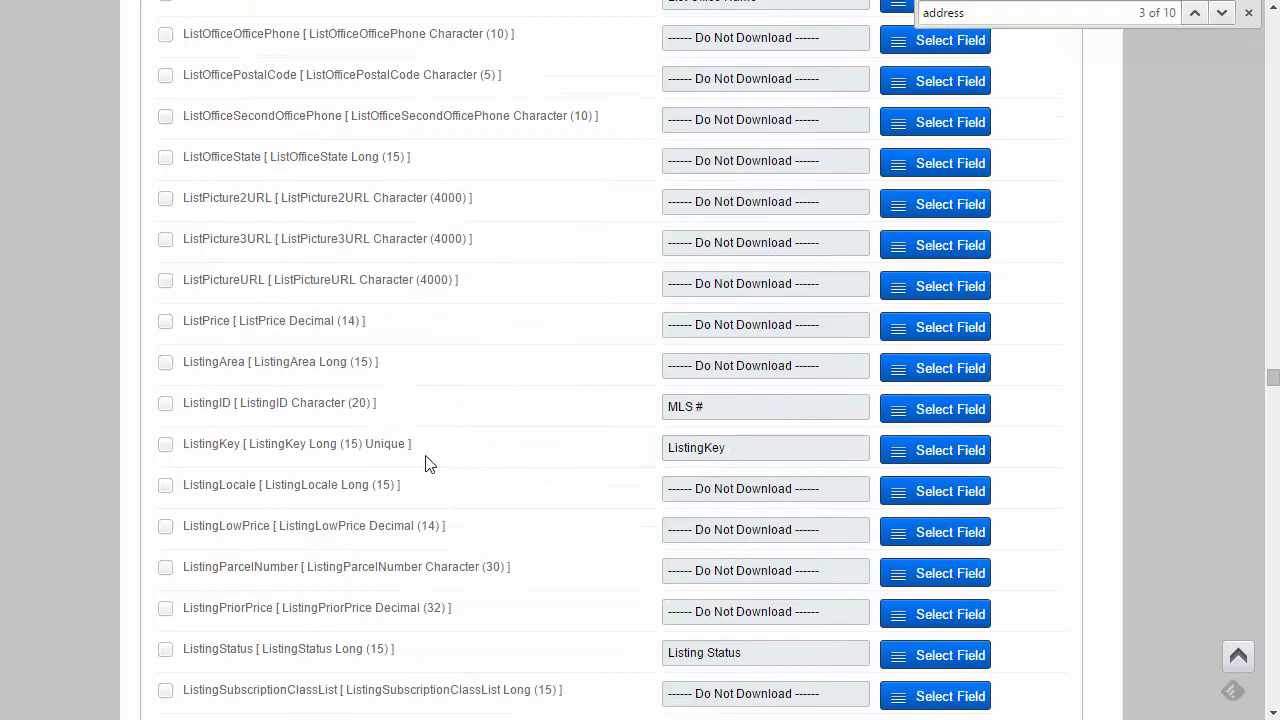
{"action": "left_click", "coordinate": [955, 463]}
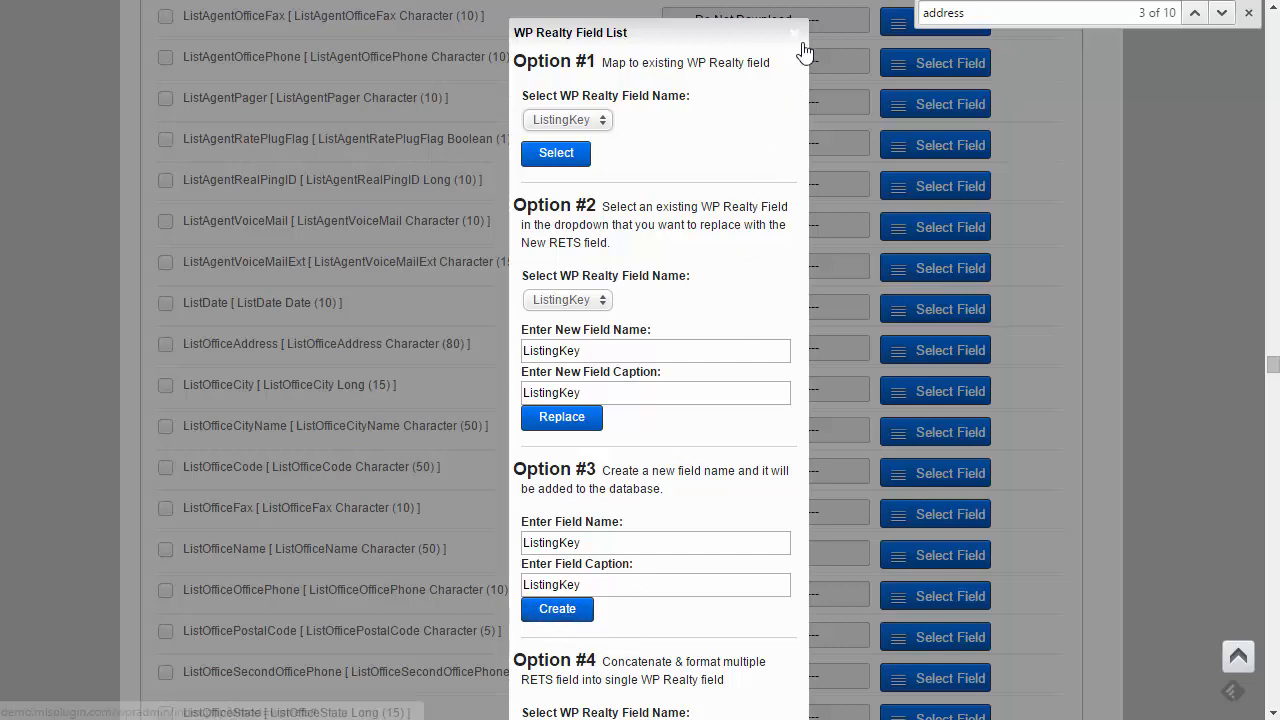
{"action": "left_click", "coordinate": [585, 123]}
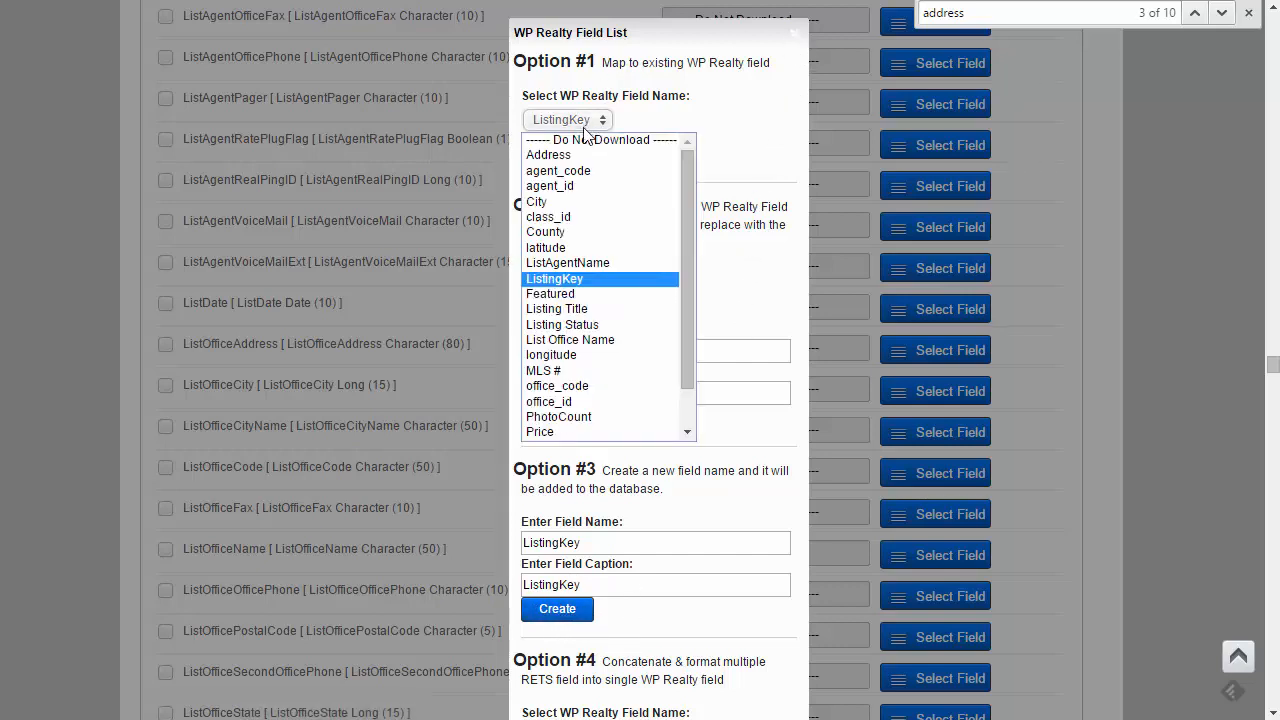
{"action": "left_click", "coordinate": [794, 32]}
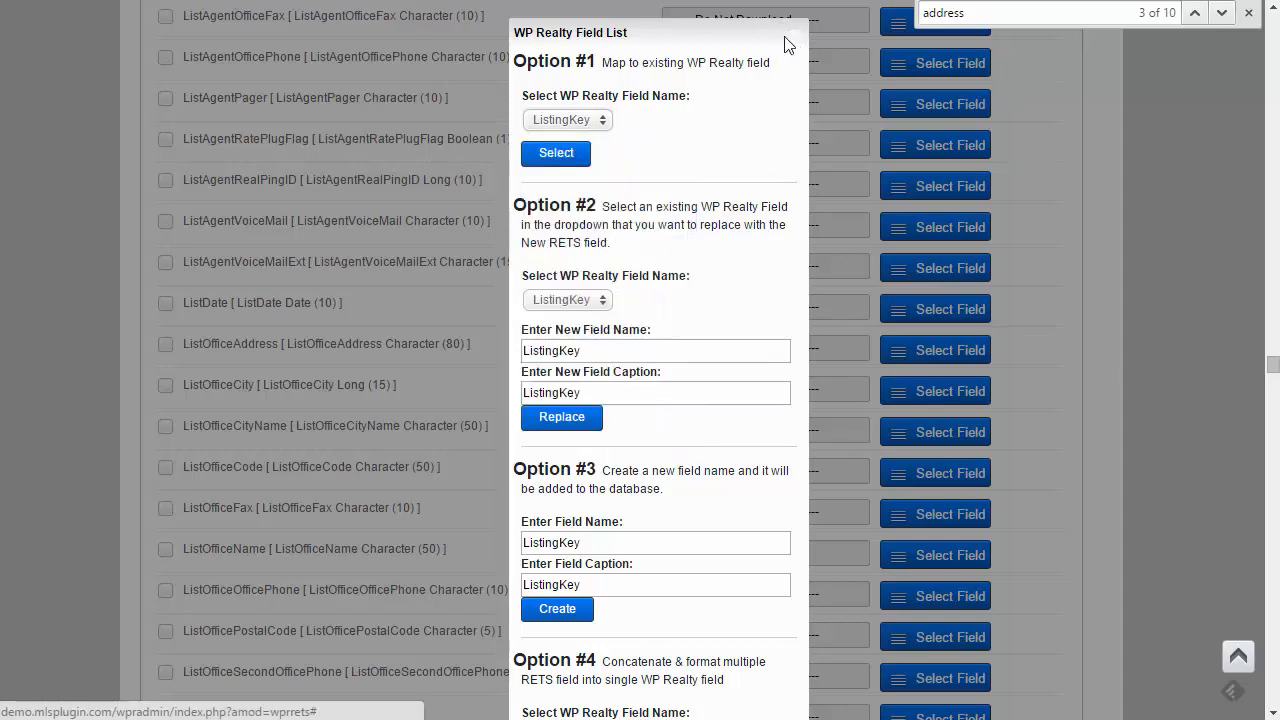
Open the WP Realty field options for ListAgentEmail and set the new field's caption to "List Agent Email".
{"action": "scroll", "coordinate": [727, 208], "scroll_direction": "down", "scroll_amount": 6}
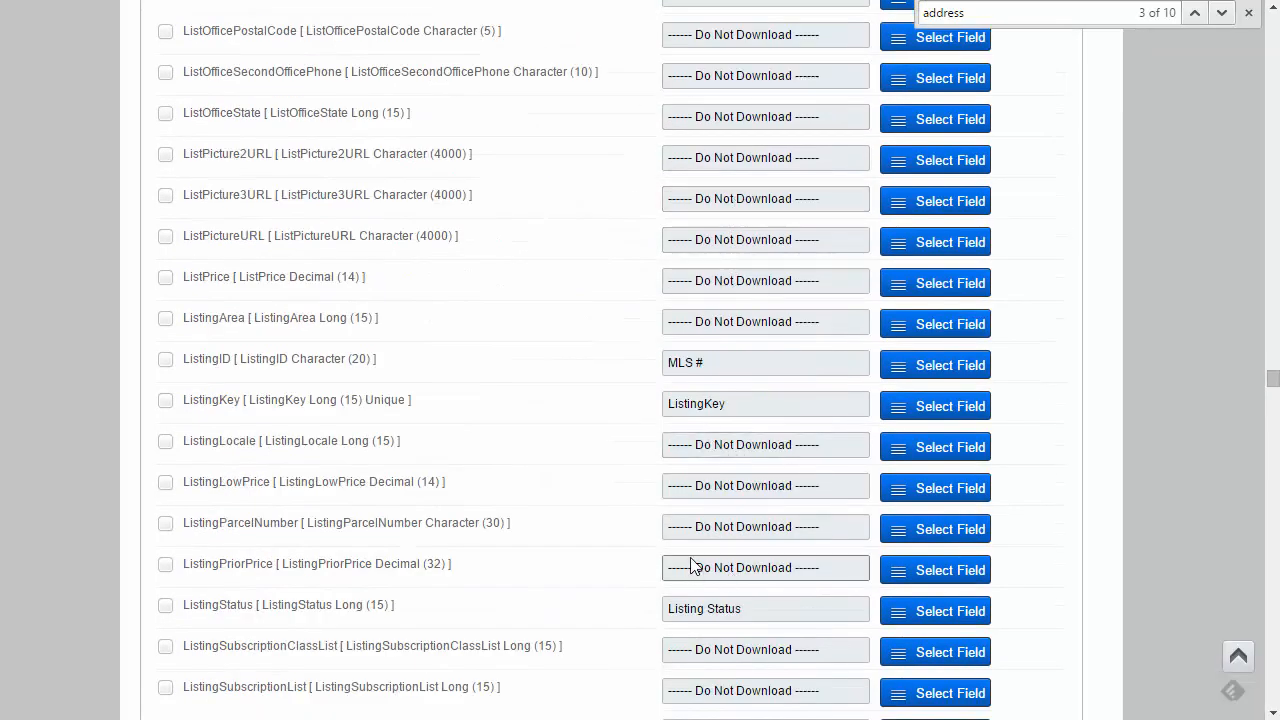
{"action": "scroll", "coordinate": [676, 540], "scroll_direction": "up", "scroll_amount": 3}
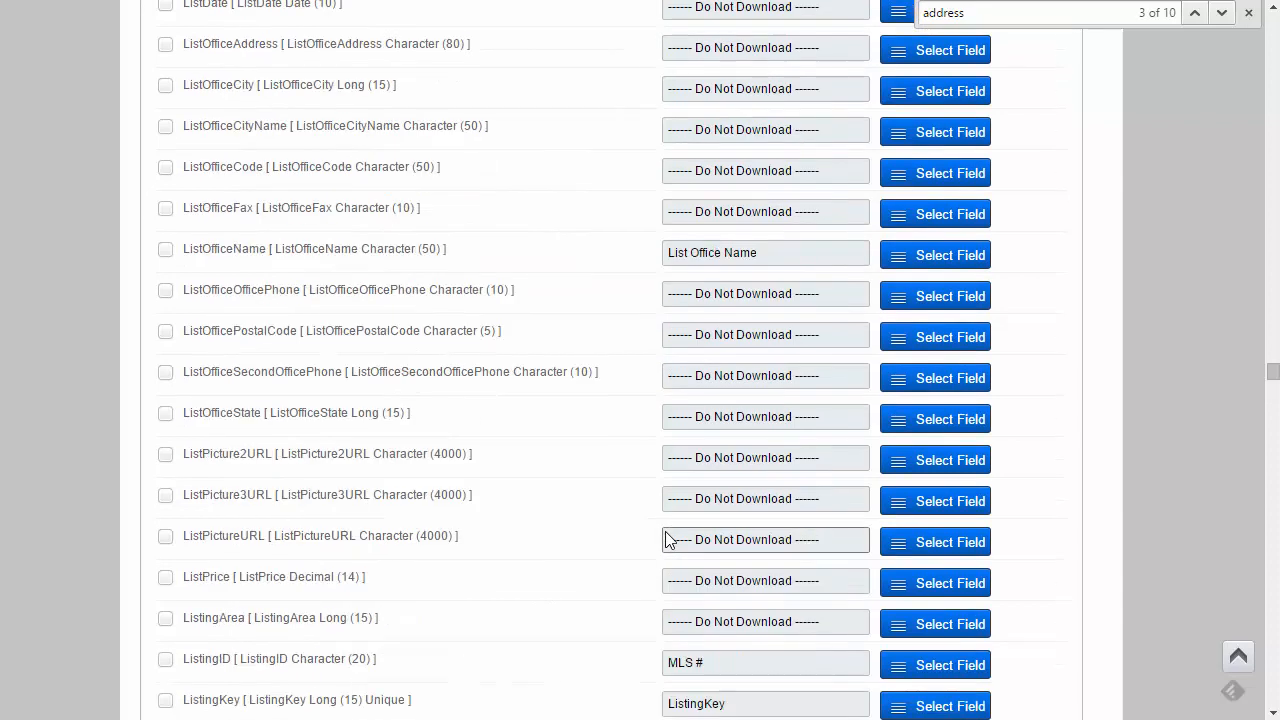
{"action": "scroll", "coordinate": [666, 533], "scroll_direction": "up", "scroll_amount": 5}
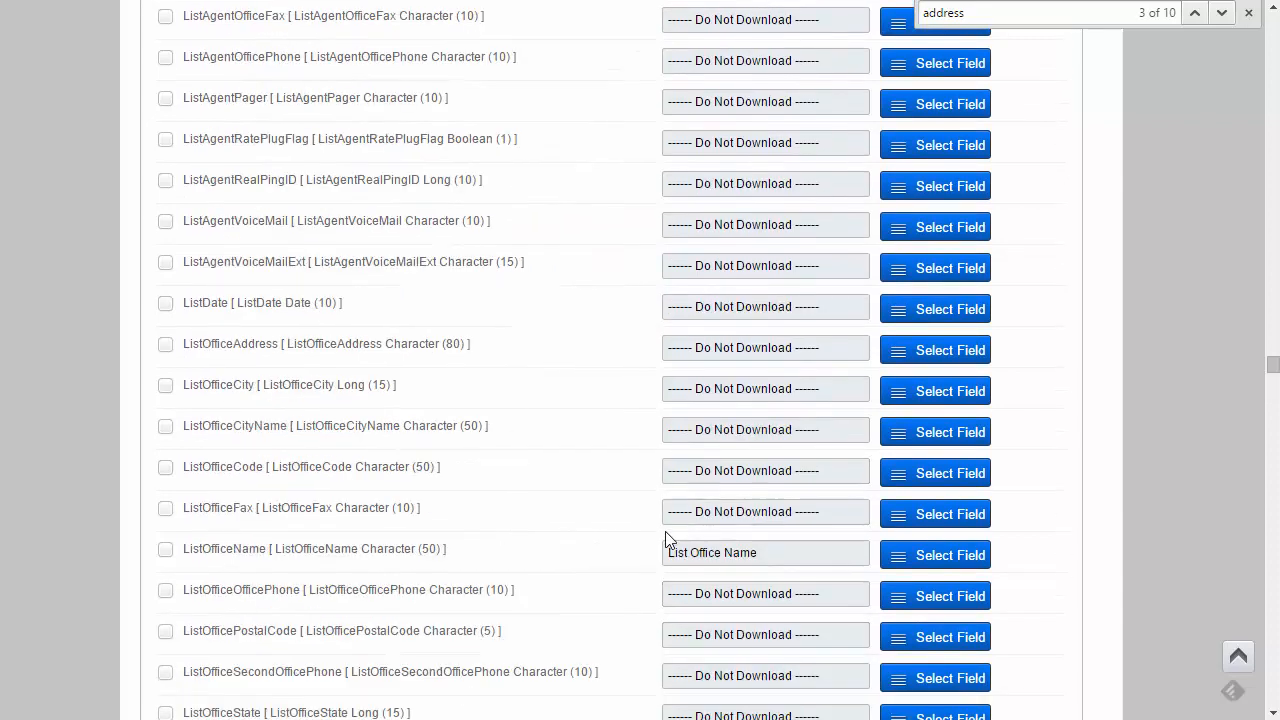
{"action": "scroll", "coordinate": [668, 540], "scroll_direction": "up", "scroll_amount": 2}
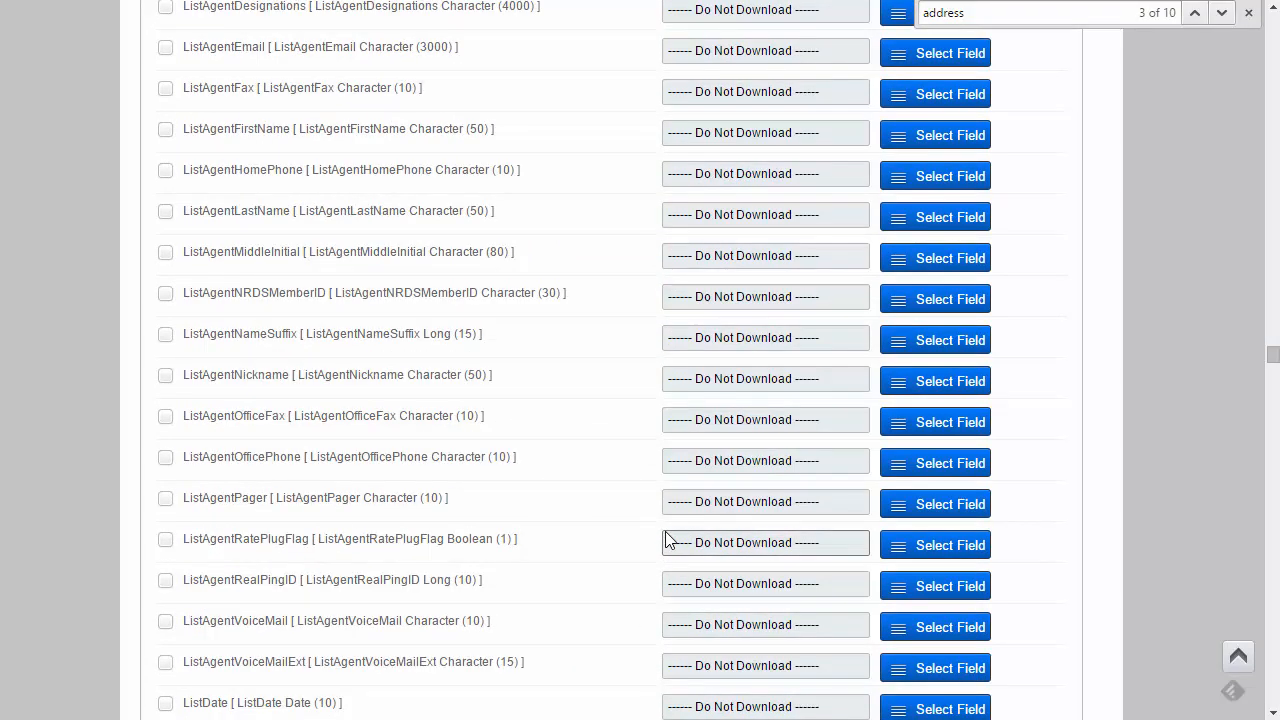
{"action": "scroll", "coordinate": [668, 540], "scroll_direction": "up", "scroll_amount": 1}
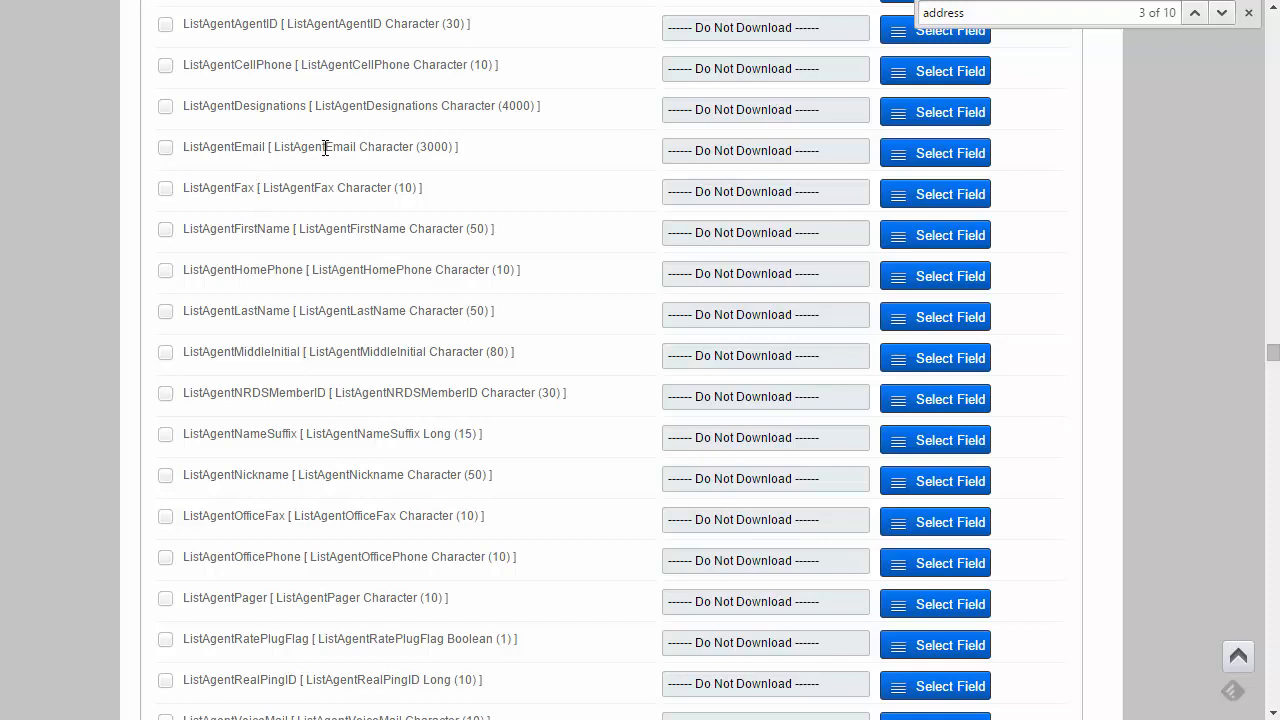
{"action": "left_click", "coordinate": [943, 156]}
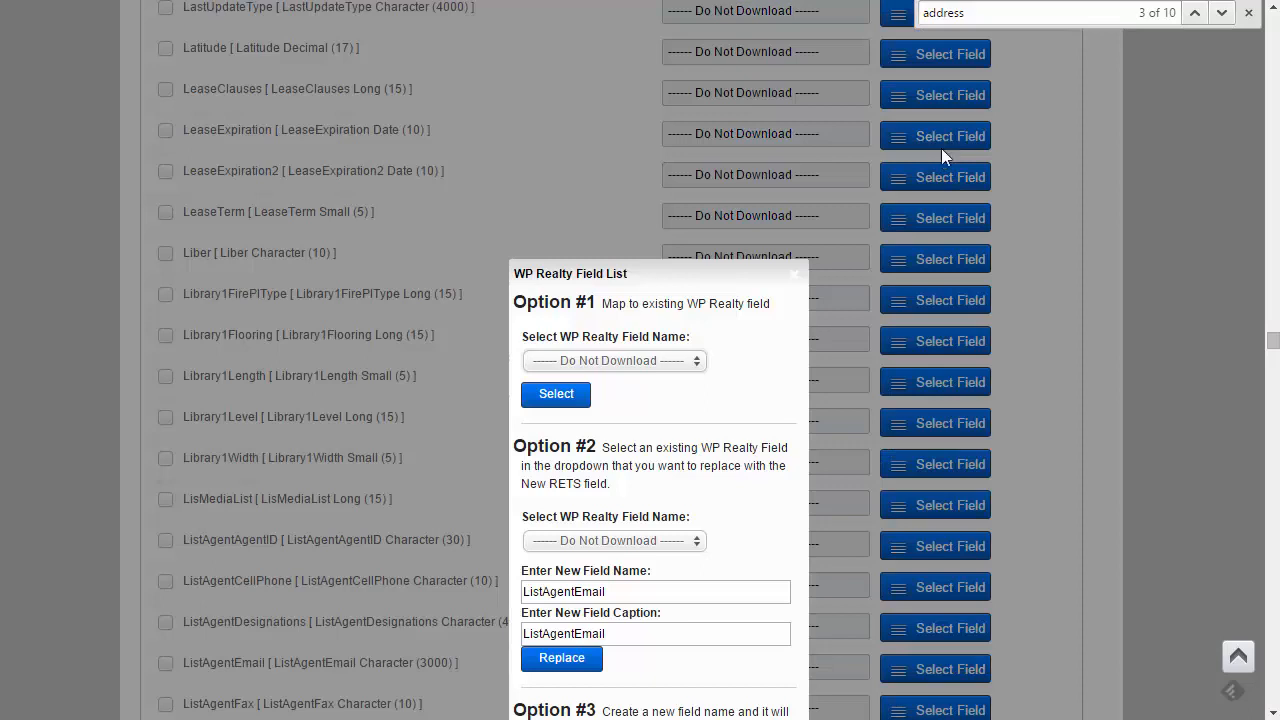
{"action": "left_click_drag", "start_coordinate": [705, 266], "coordinate": [718, 12]}
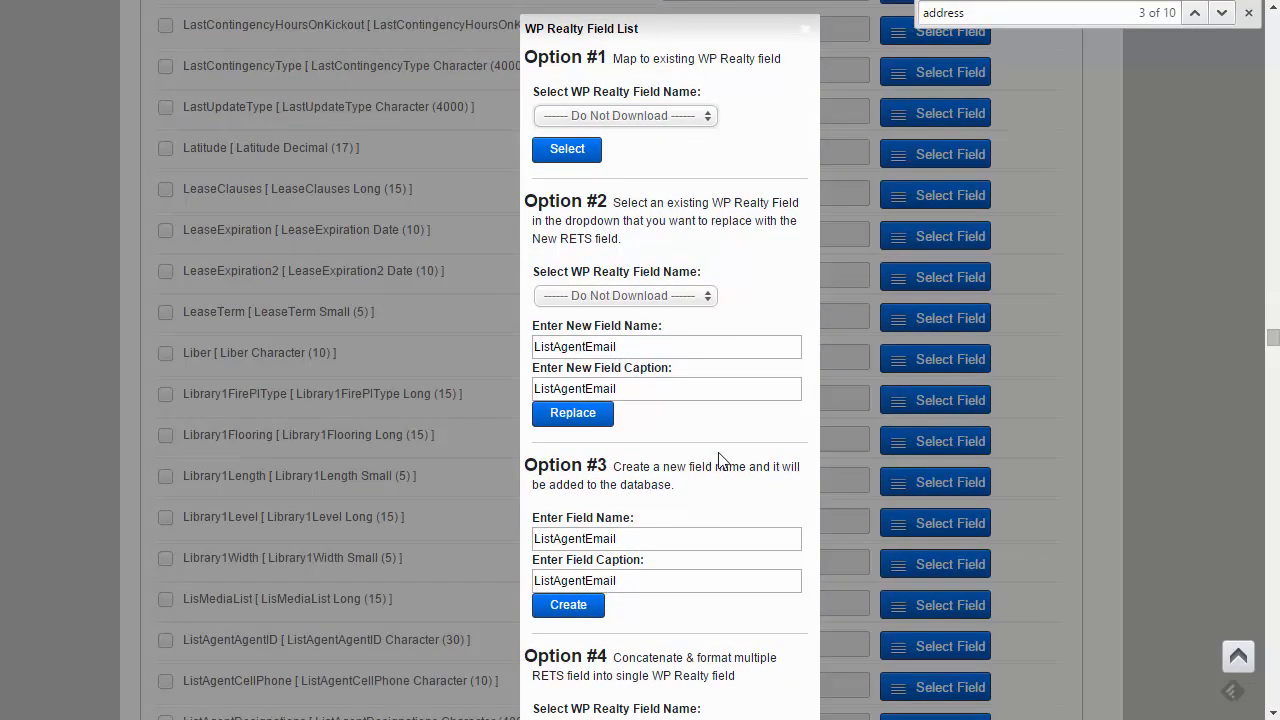
{"action": "left_click", "coordinate": [586, 581]}
{"action": "left_click", "coordinate": [552, 582]}
Keep ListAgentEmail as the field name and create the new WP Realty field for it.
{"action": "left_click_drag", "start_coordinate": [624, 538], "coordinate": [538, 538]}
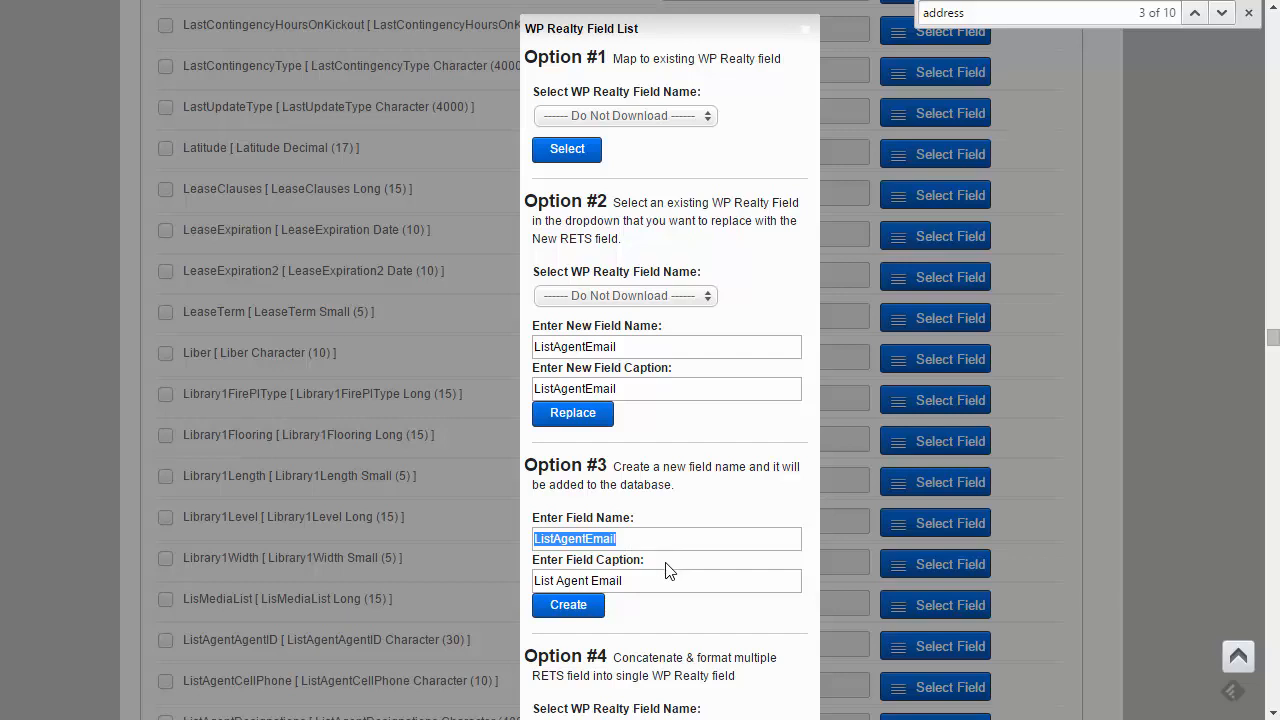
{"action": "left_click", "coordinate": [635, 539]}
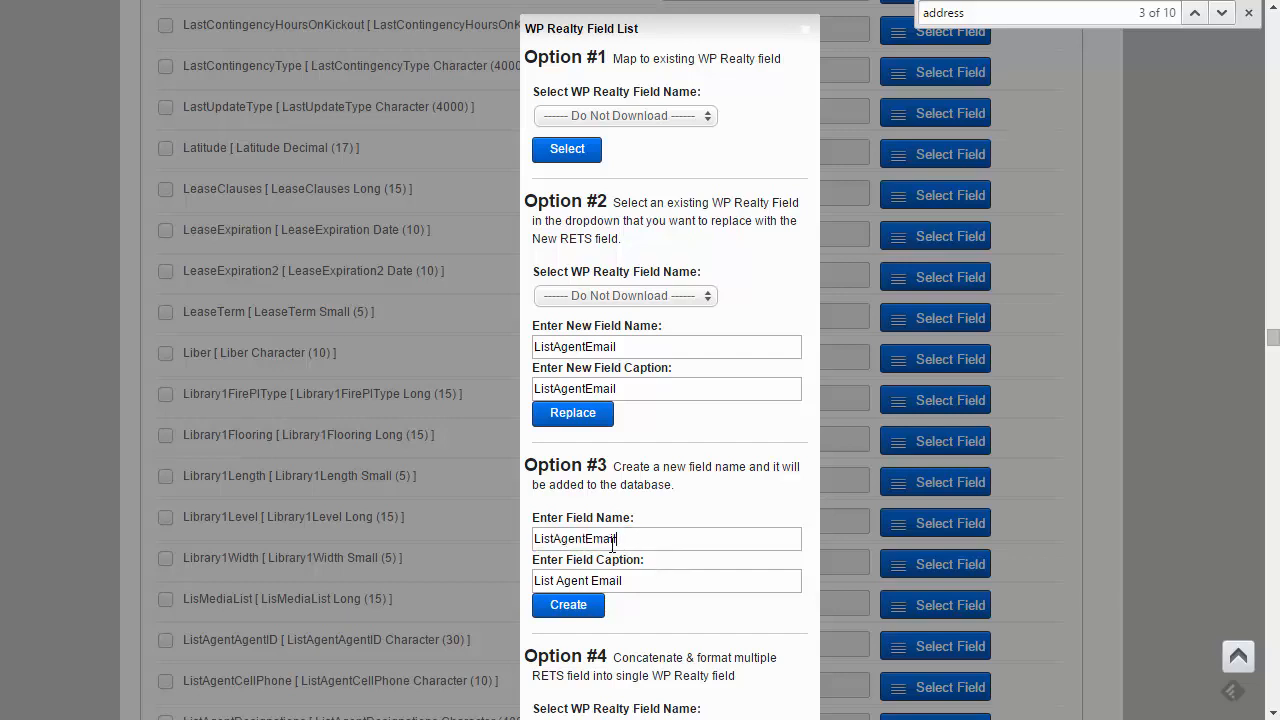
{"action": "left_click_drag", "start_coordinate": [621, 538], "coordinate": [531, 536]}
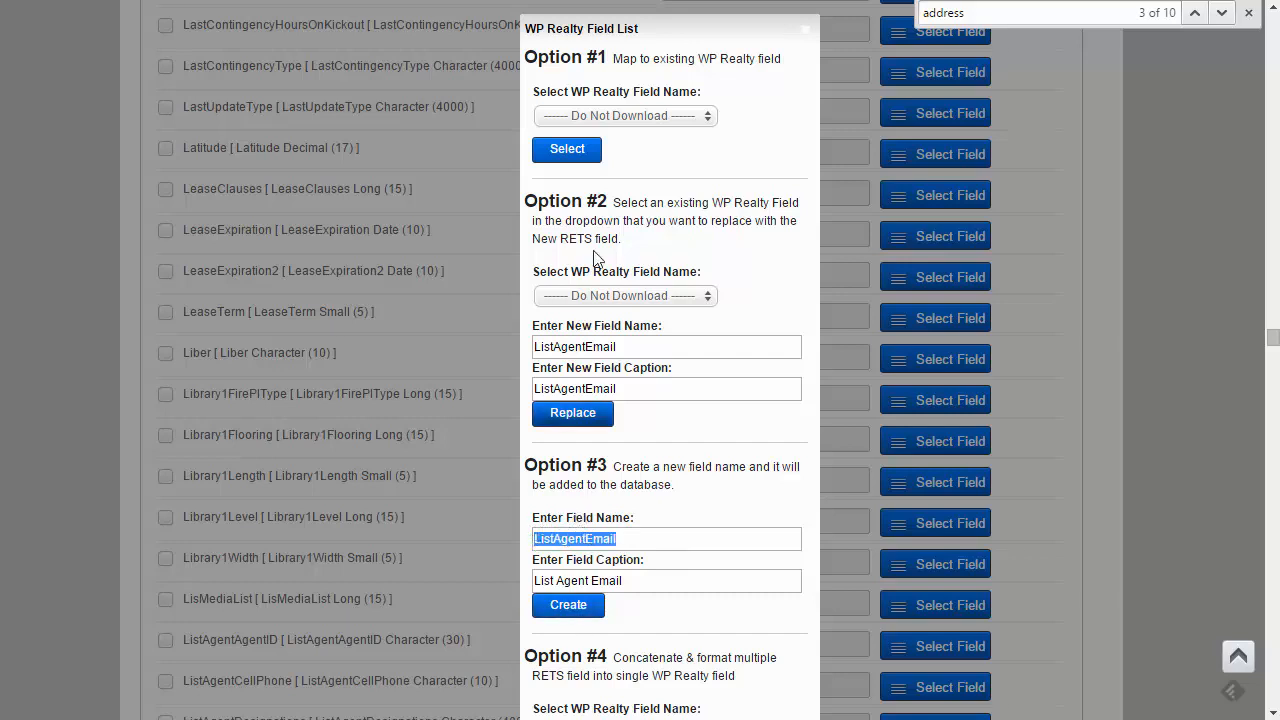
{"action": "left_click", "coordinate": [581, 612]}
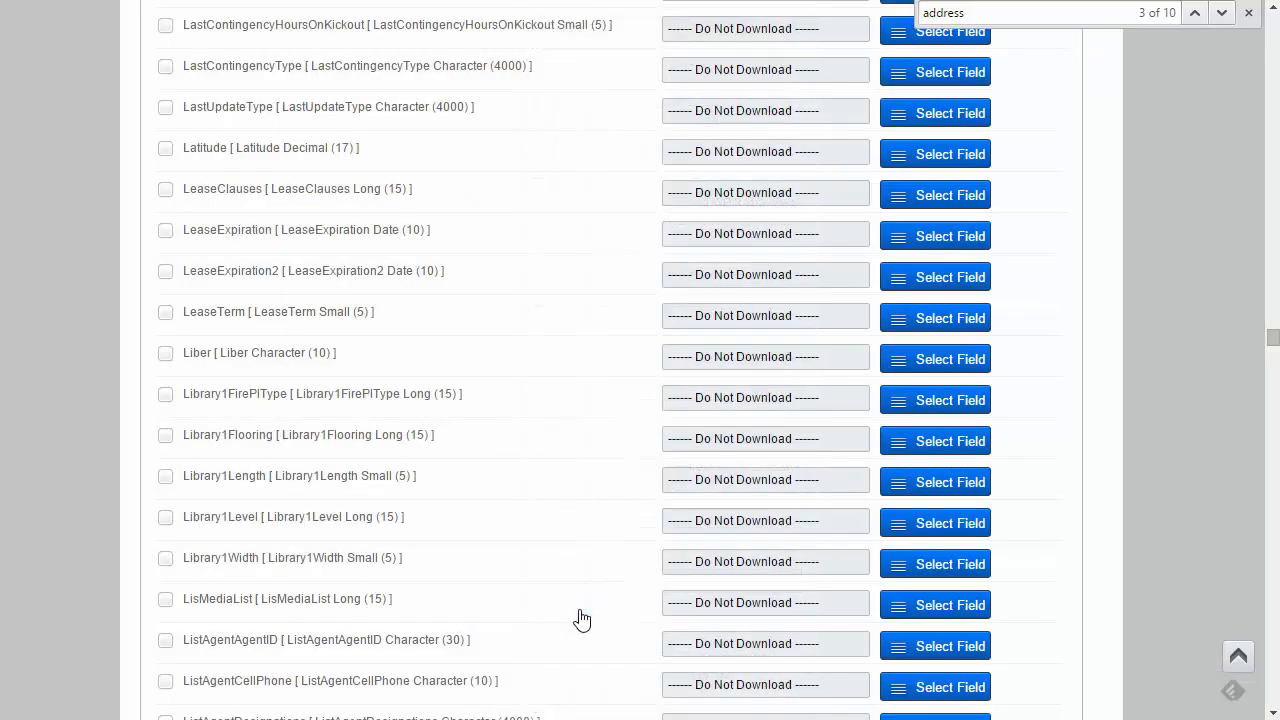
Open the WP Realty field options for LeaseTerm and set the new field's caption to "Lease Term Y/N ?".
{"action": "scroll", "coordinate": [605, 575], "scroll_direction": "down", "scroll_amount": 2}
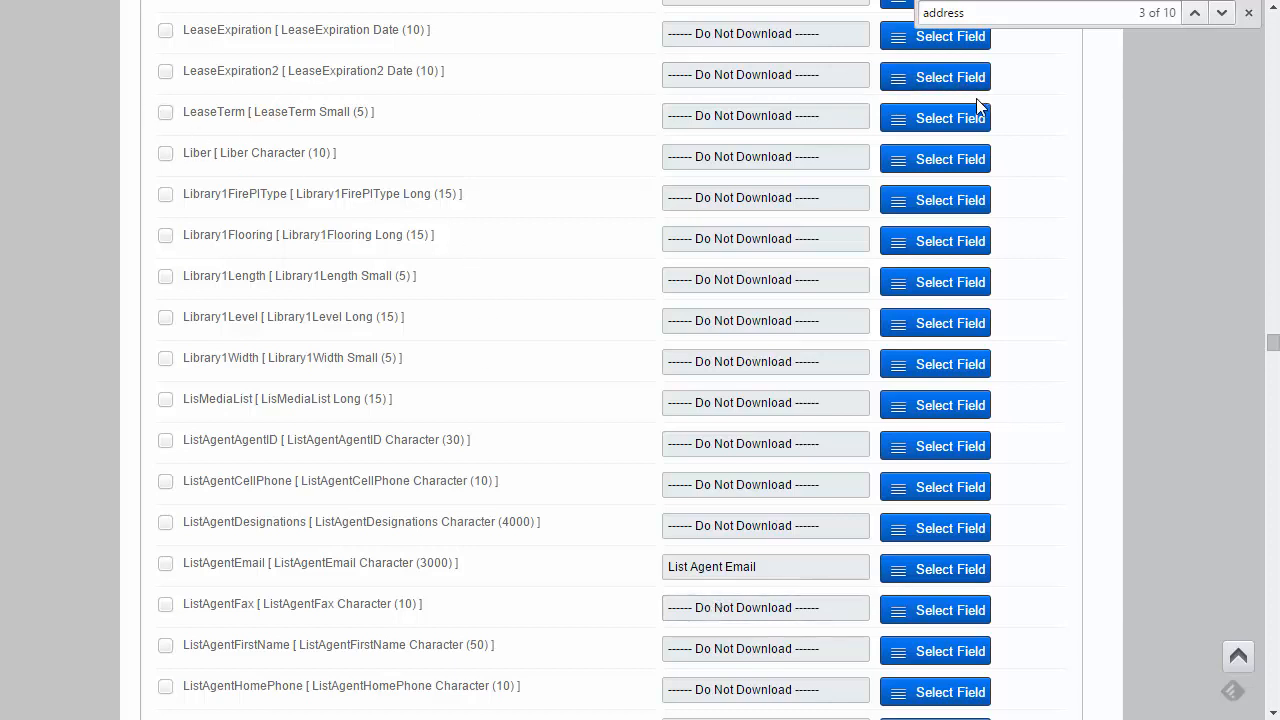
{"action": "left_click", "coordinate": [958, 117]}
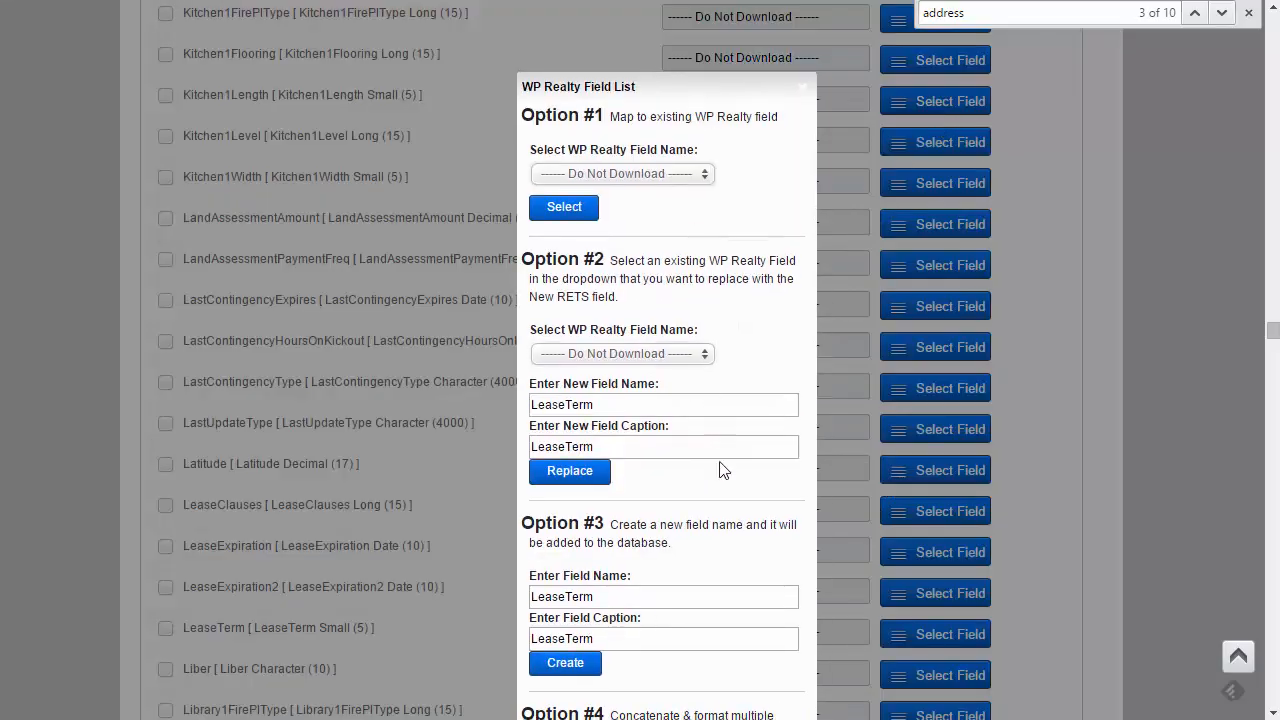
{"action": "left_click", "coordinate": [568, 639]}
{"action": "left_click_drag", "start_coordinate": [619, 638], "coordinate": [507, 646]}
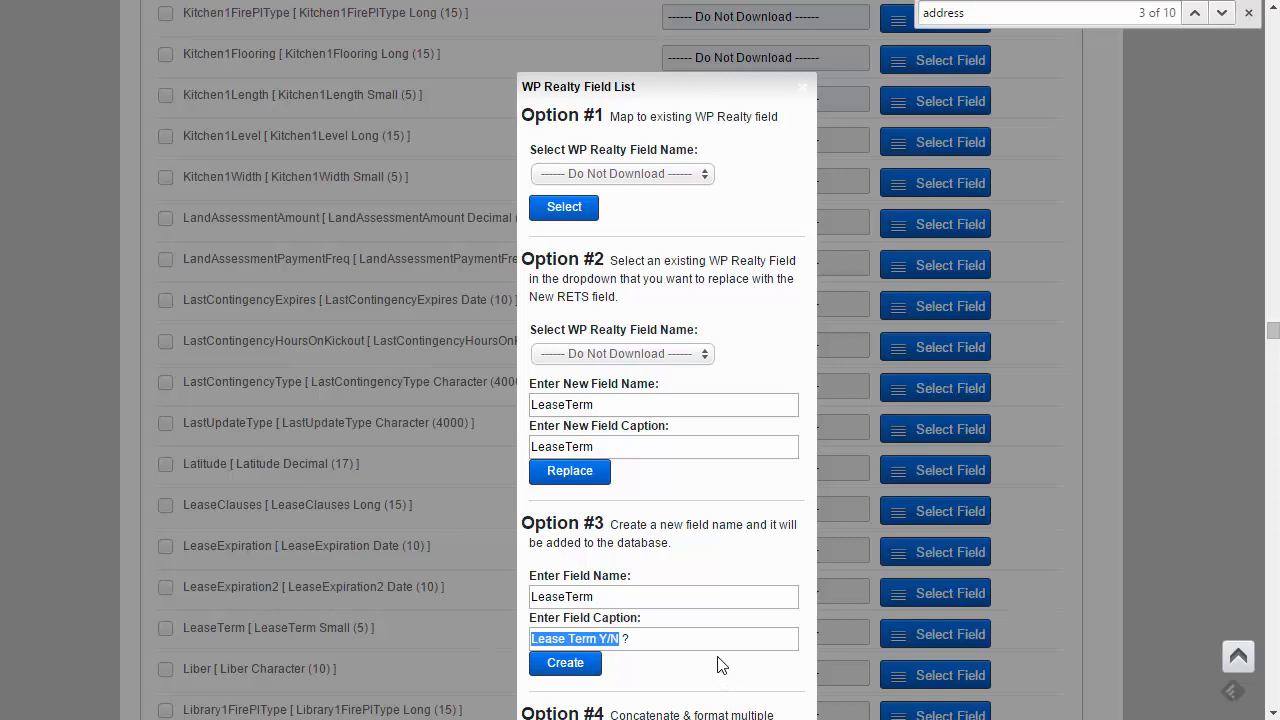
Reuse the caption as the new field's name, stripping spaces and special characters so it reads LeaseTermYN.
{"action": "left_click_drag", "start_coordinate": [636, 638], "coordinate": [535, 638]}
{"action": "key", "text": "ctrl+c"}
{"action": "left_click_drag", "start_coordinate": [612, 596], "coordinate": [531, 596]}
{"action": "key", "text": "ctrl+v"}
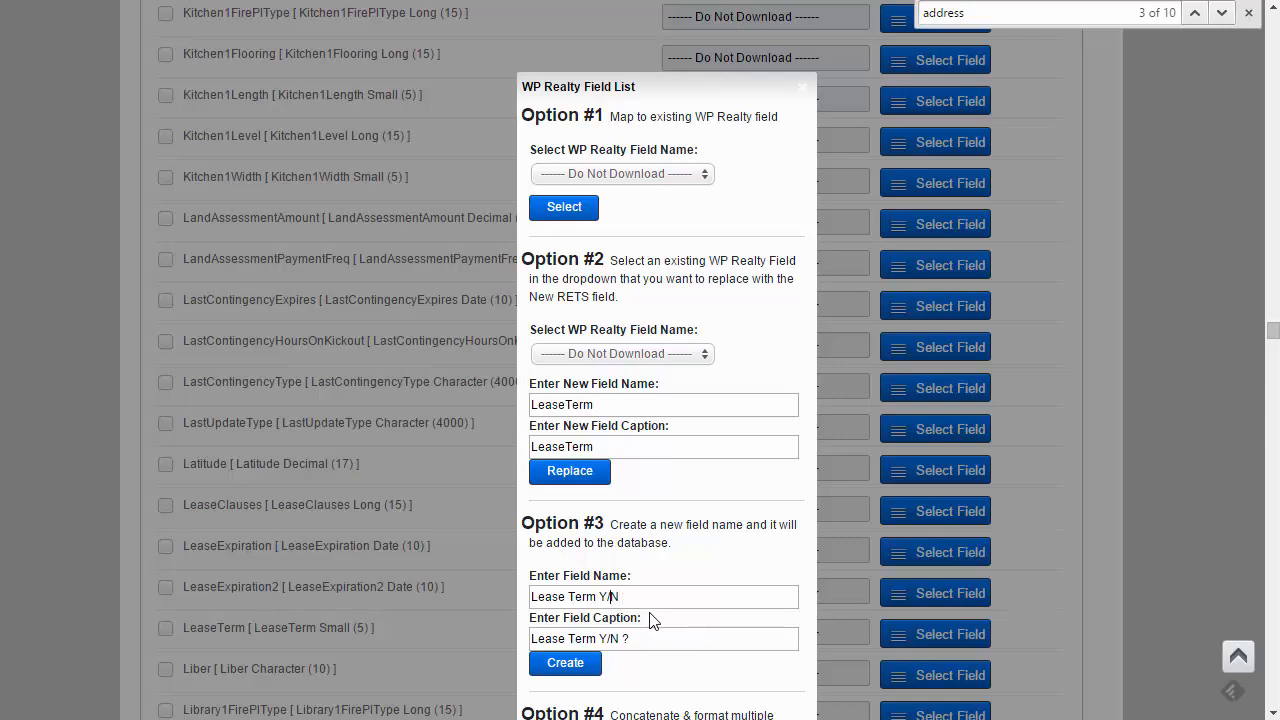
{"action": "key", "text": "BackSpace"}
{"action": "left_click", "coordinate": [571, 595]}
{"action": "key", "text": "BackSpace"}
{"action": "left_click_drag", "start_coordinate": [628, 593], "coordinate": [533, 596]}
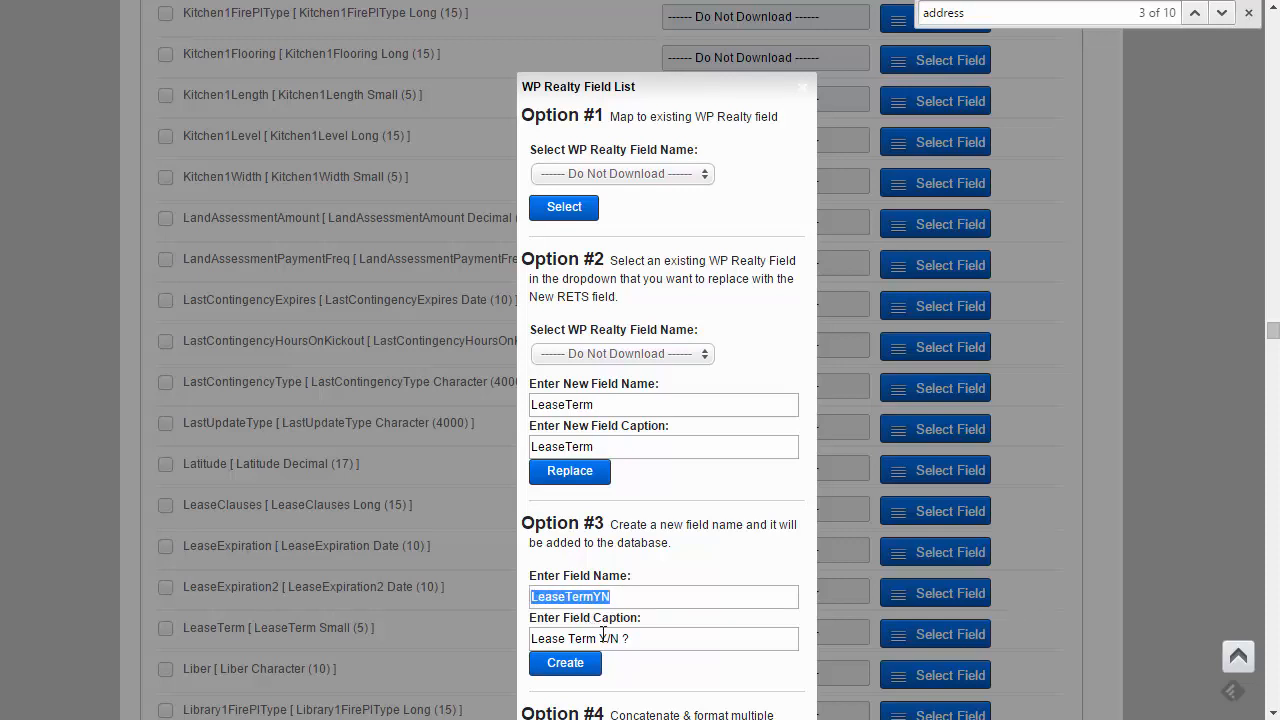
Check the new field's name and caption, and create the LeaseTermYN field for LeaseTerm.
{"action": "left_click_drag", "start_coordinate": [630, 638], "coordinate": [533, 643]}
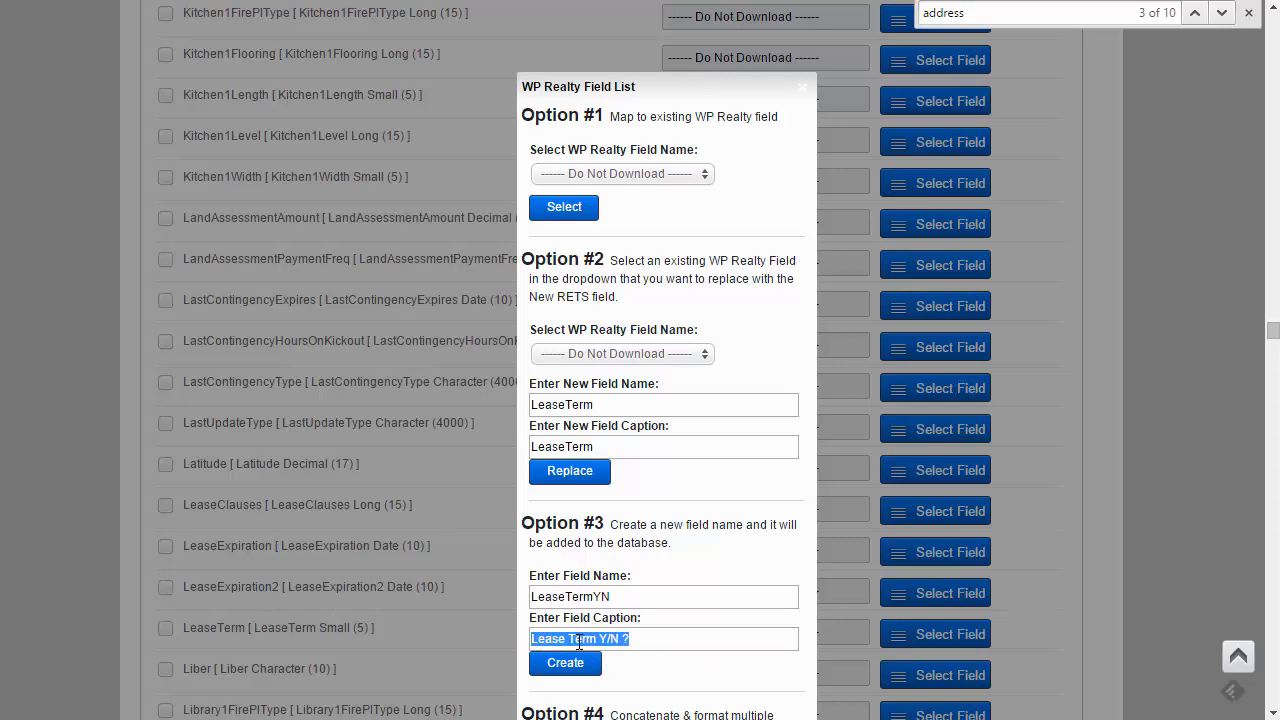
{"action": "left_click", "coordinate": [648, 638]}
{"action": "left_click_drag", "start_coordinate": [662, 639], "coordinate": [524, 645]}
{"action": "left_click", "coordinate": [618, 596]}
{"action": "left_click", "coordinate": [567, 638]}
{"action": "left_click", "coordinate": [566, 664]}
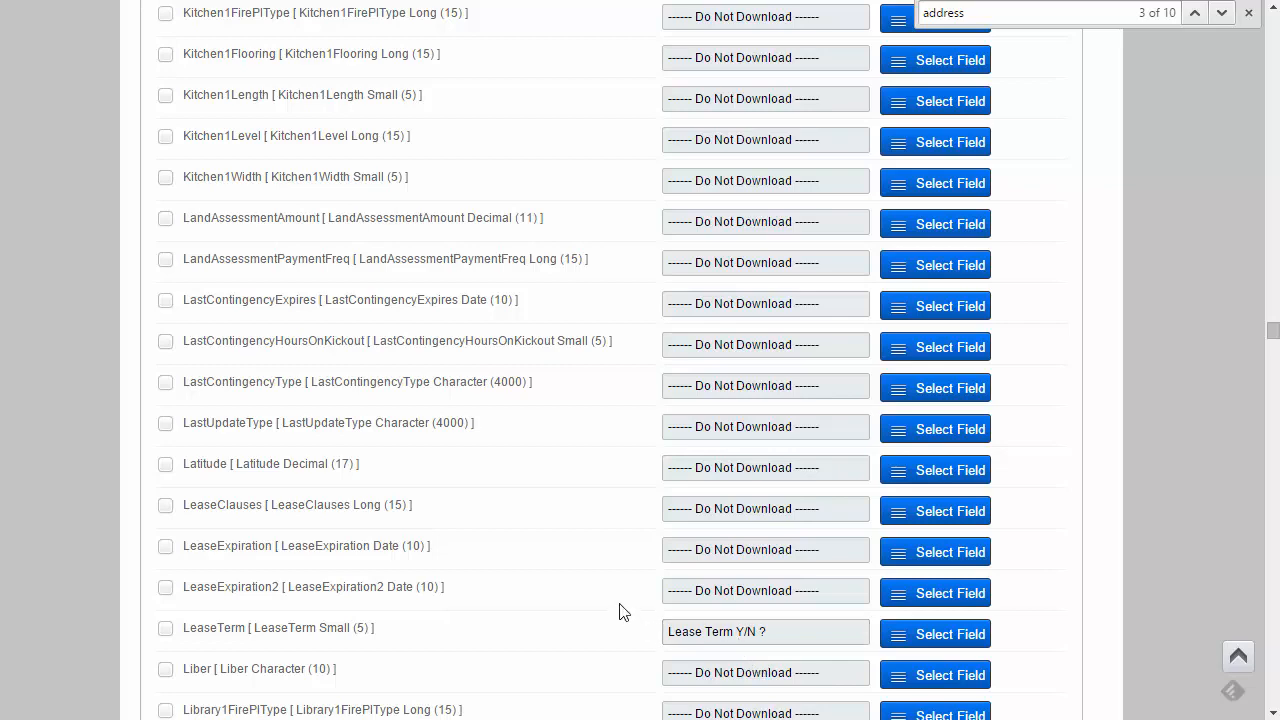
Review the mapped fields and download settings of the Property [MRIS_RES] class, and save the resource and class configuration.
{"action": "scroll", "coordinate": [620, 611], "scroll_direction": "down", "scroll_amount": 3}
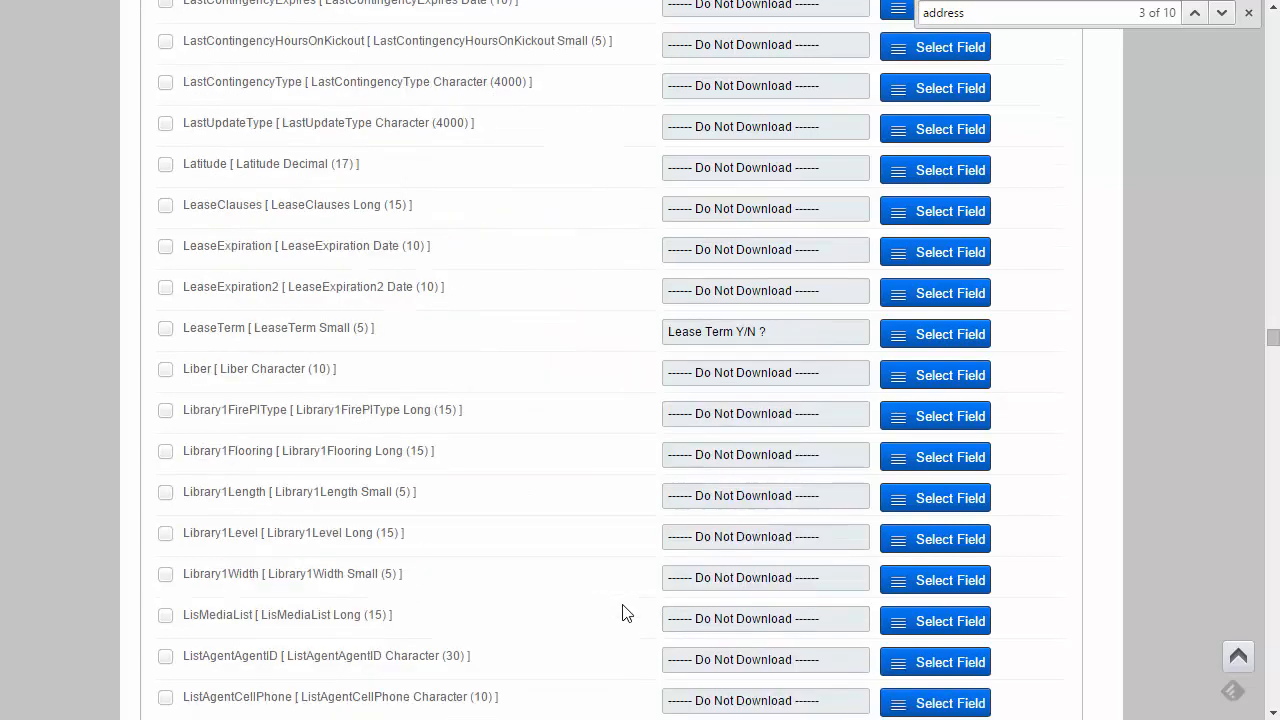
{"action": "scroll", "coordinate": [627, 612], "scroll_direction": "down", "scroll_amount": 3}
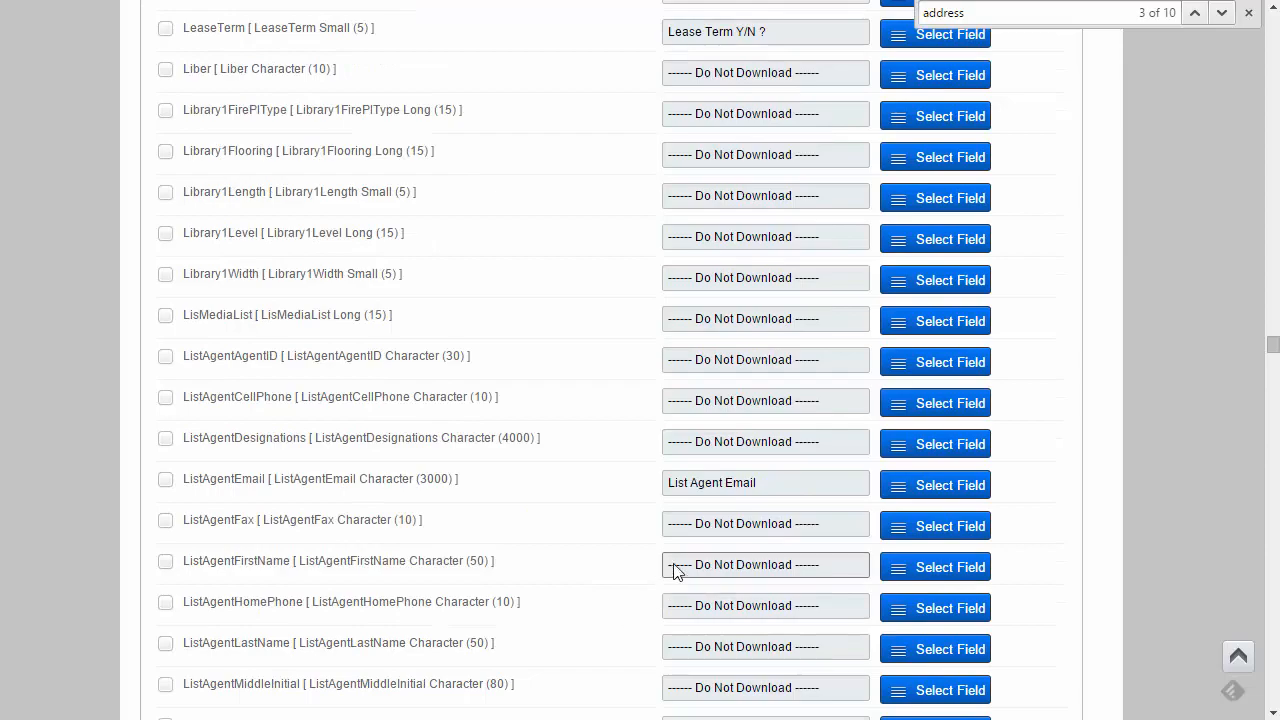
{"action": "scroll", "coordinate": [674, 565], "scroll_direction": "down", "scroll_amount": 12}
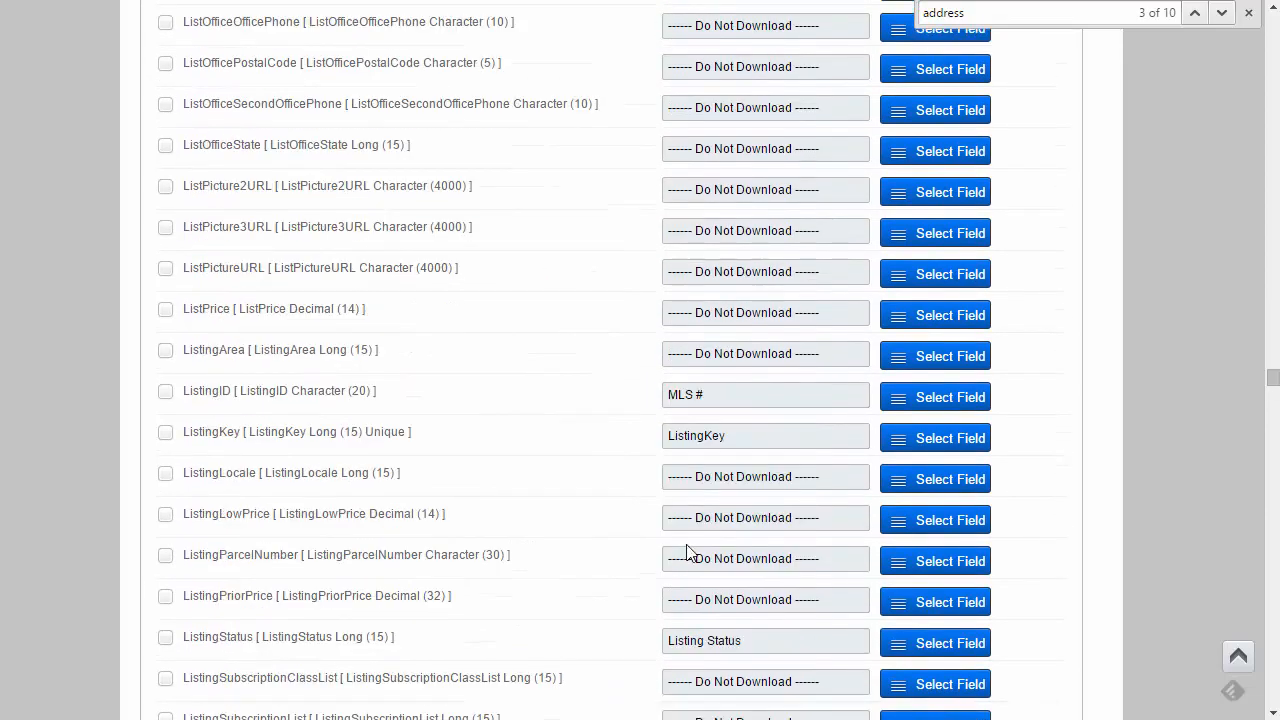
{"action": "scroll", "coordinate": [664, 558], "scroll_direction": "up", "scroll_amount": 20}
{"action": "scroll", "coordinate": [668, 555], "scroll_direction": "up", "scroll_amount": 20}
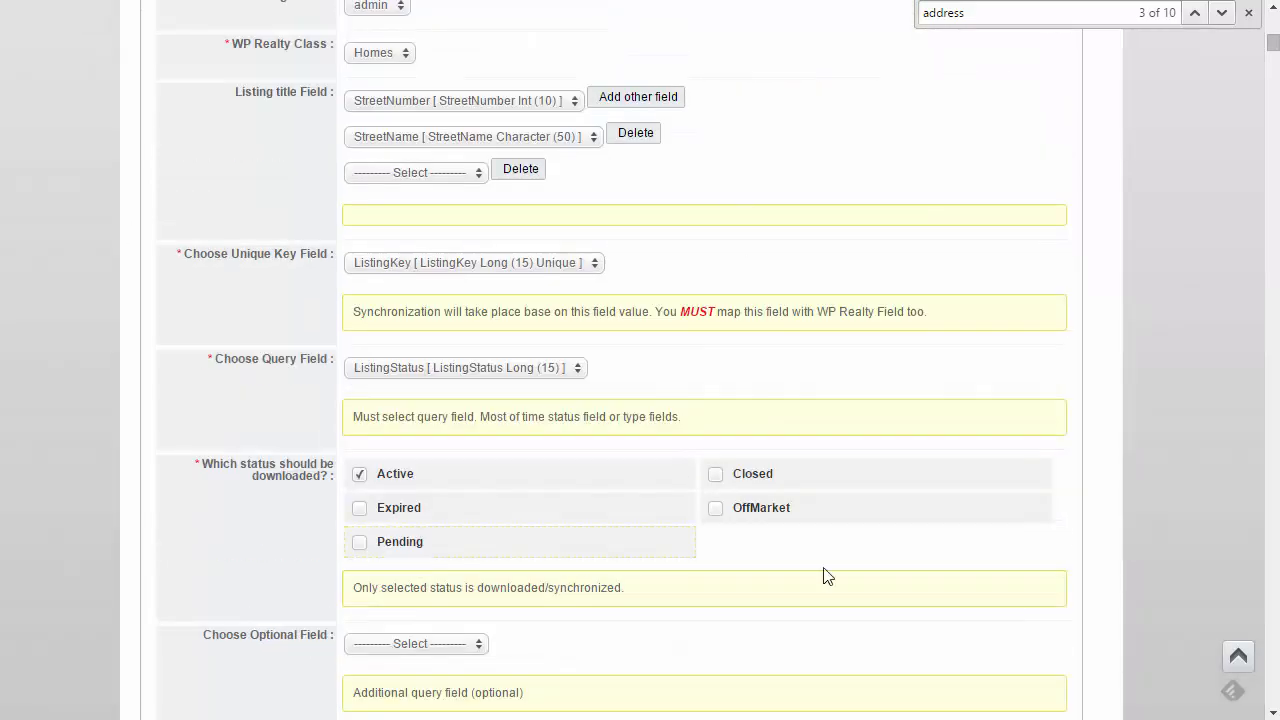
{"action": "scroll", "coordinate": [612, 652], "scroll_direction": "down", "scroll_amount": 10}
{"action": "scroll", "coordinate": [622, 653], "scroll_direction": "down", "scroll_amount": 20}
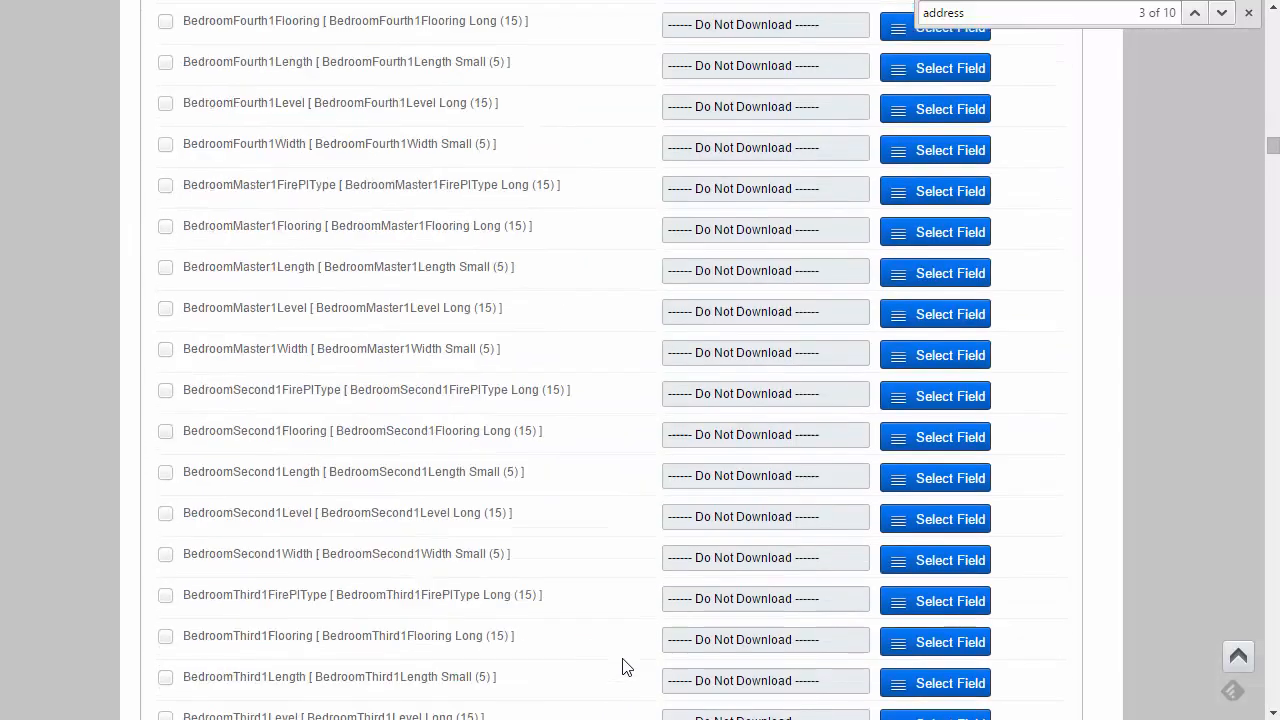
{"action": "scroll", "coordinate": [622, 669], "scroll_direction": "down", "scroll_amount": 20}
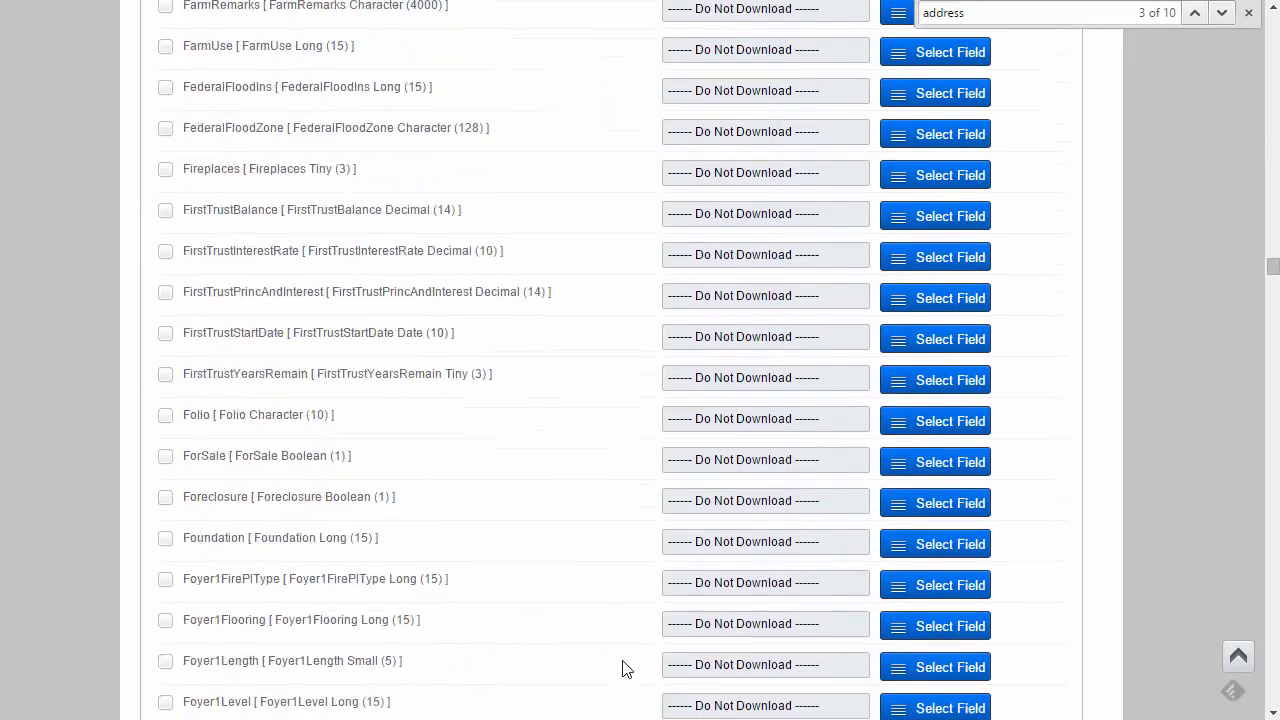
{"action": "scroll", "coordinate": [613, 669], "scroll_direction": "down", "scroll_amount": 20}
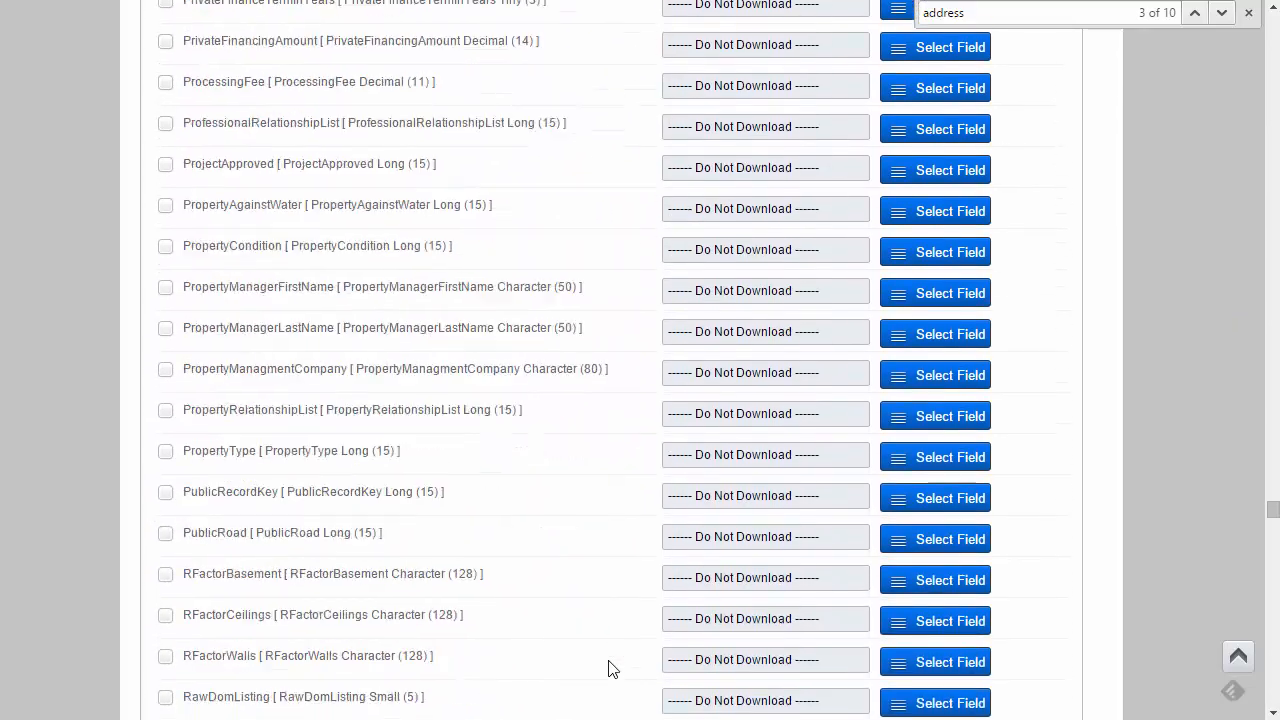
{"action": "scroll", "coordinate": [613, 669], "scroll_direction": "down", "scroll_amount": 15}
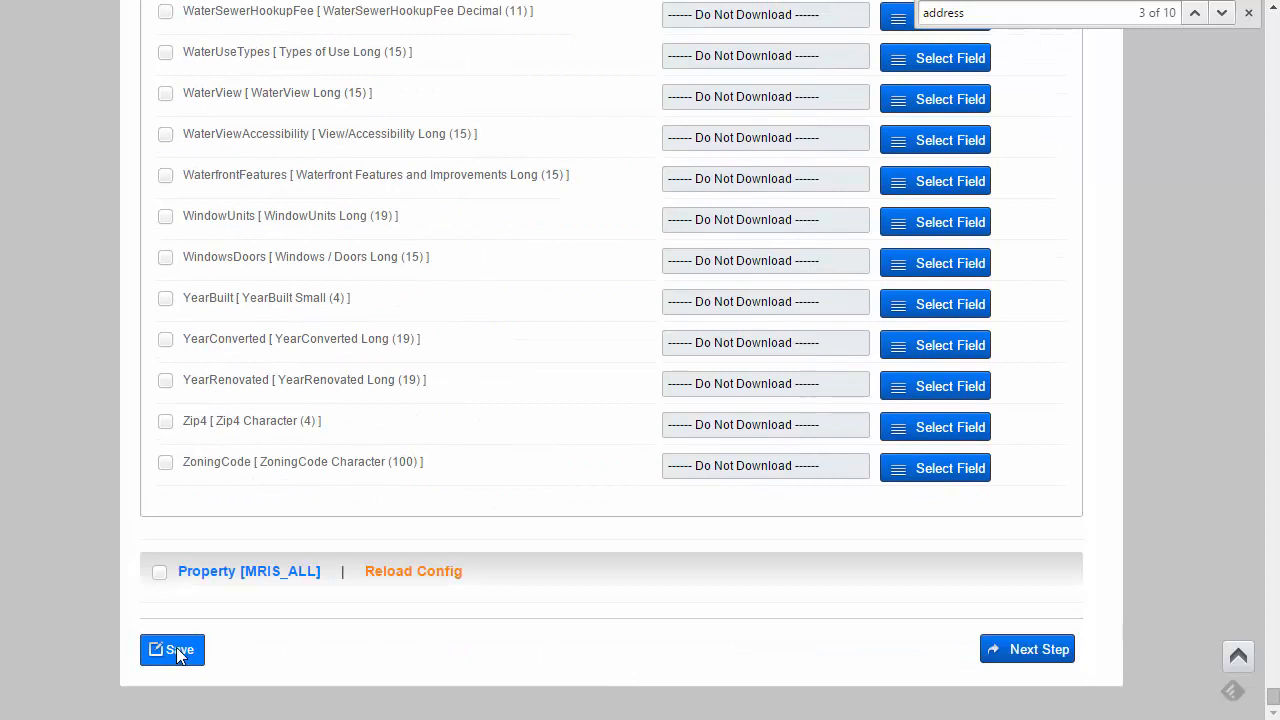
{"action": "left_click", "coordinate": [177, 650]}
{"action": "scroll", "coordinate": [317, 642], "scroll_direction": "down", "scroll_amount": 1}
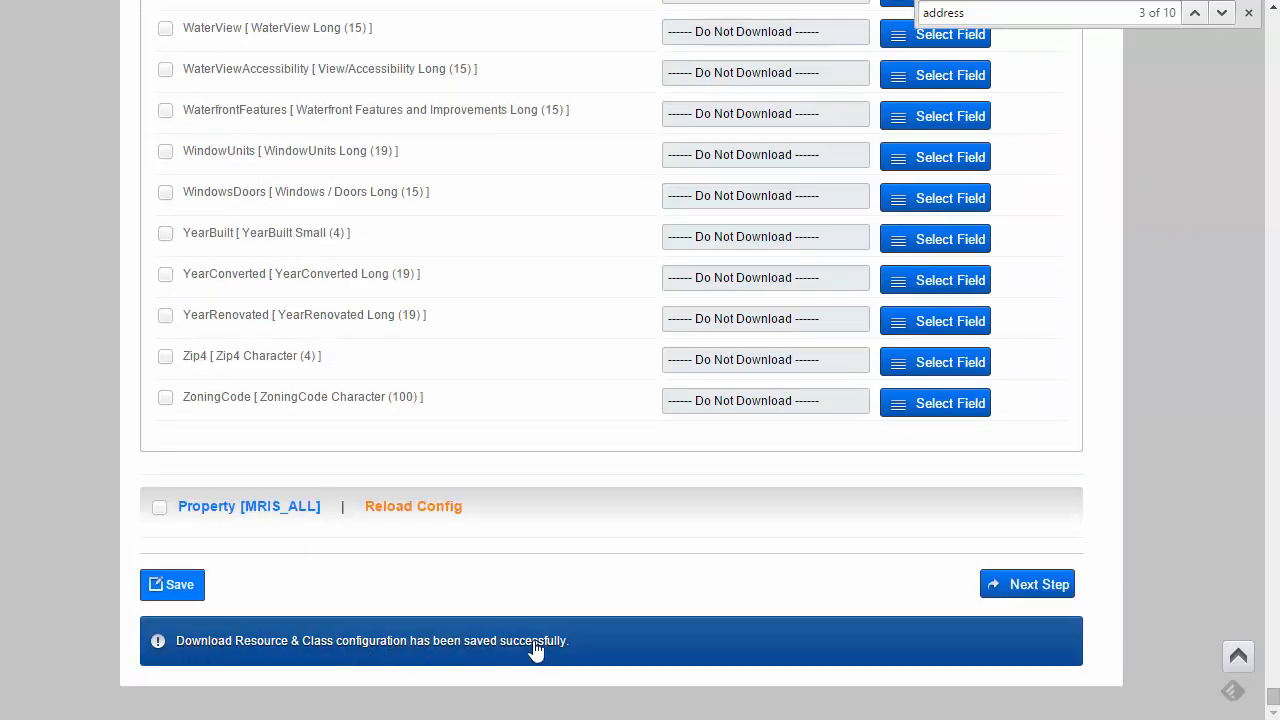
Switch ModificationTimestamp off and on again among the fields that determine what is new.
{"action": "scroll", "coordinate": [585, 608], "scroll_direction": "up", "scroll_amount": 15}
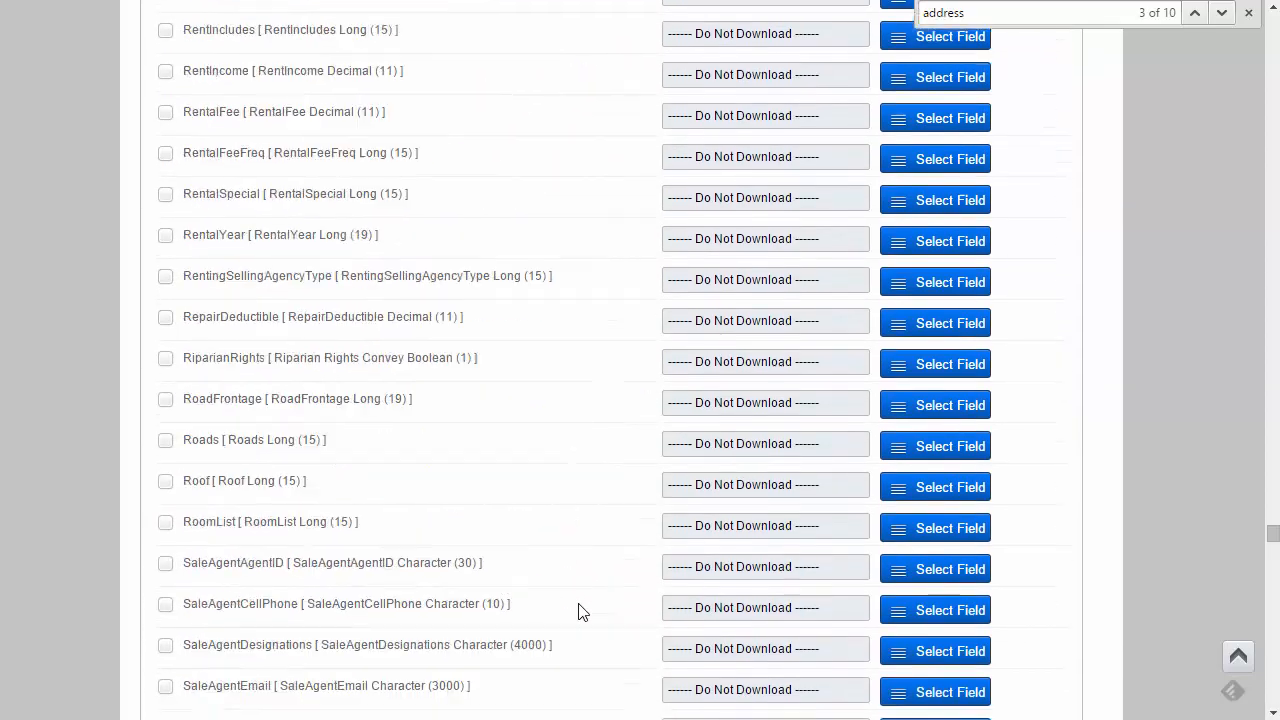
{"action": "scroll", "coordinate": [585, 608], "scroll_direction": "up", "scroll_amount": 20}
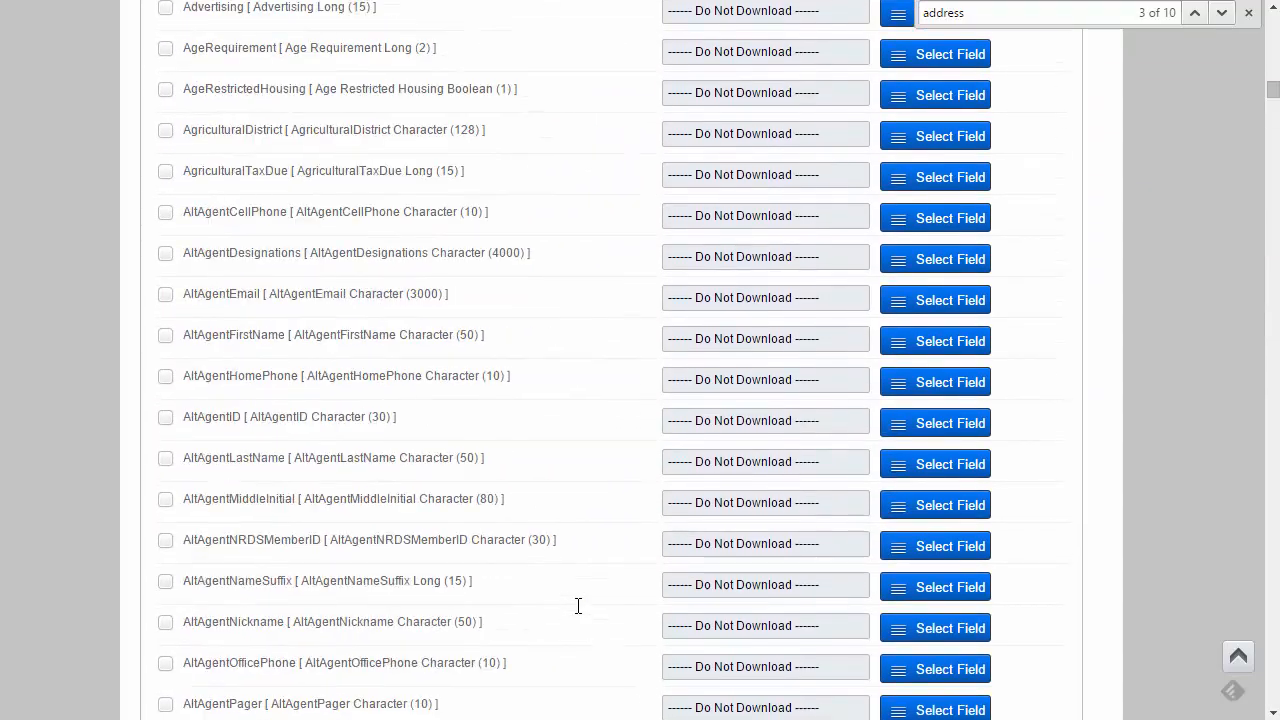
{"action": "scroll", "coordinate": [578, 605], "scroll_direction": "up", "scroll_amount": 10}
{"action": "scroll", "coordinate": [578, 608], "scroll_direction": "down", "scroll_amount": 15}
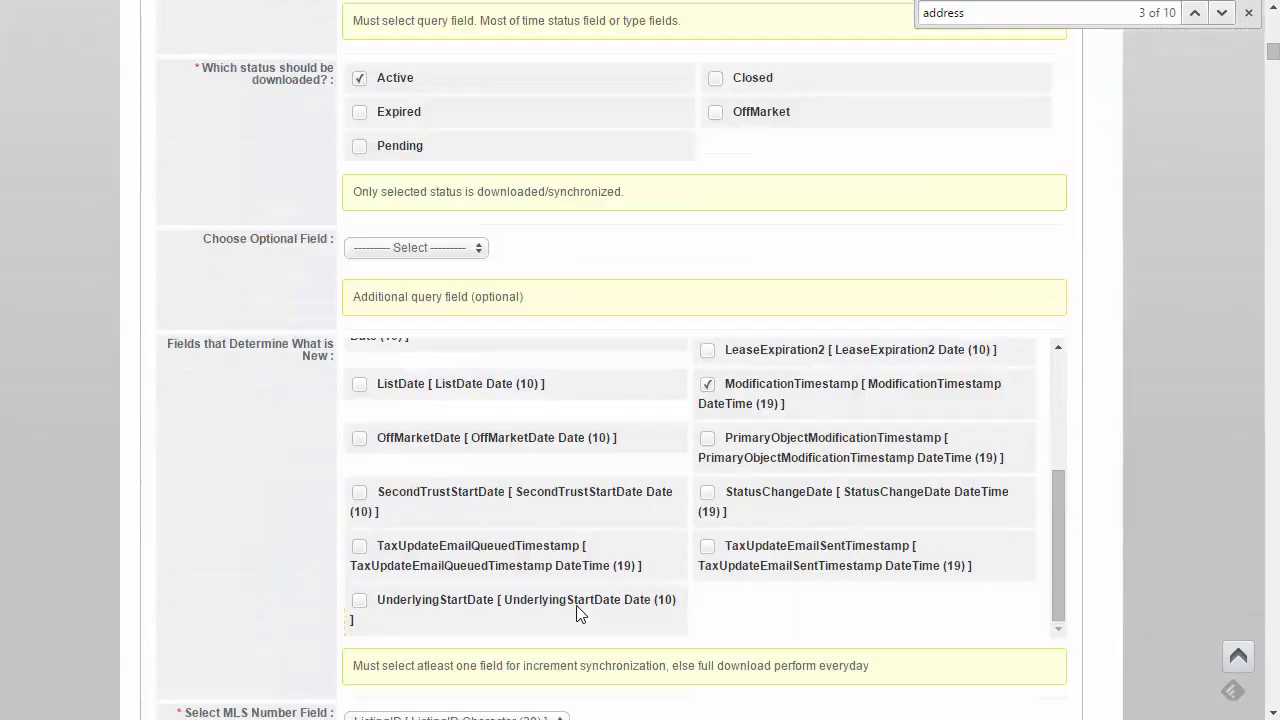
{"action": "left_click", "coordinate": [701, 391]}
{"action": "left_click", "coordinate": [709, 388]}
Remove the mapping of the unique ListingKey field by setting its WP Realty field to Do Not Download.
{"action": "scroll", "coordinate": [1148, 376], "scroll_direction": "down", "scroll_amount": 7}
{"action": "scroll", "coordinate": [1160, 472], "scroll_direction": "down", "scroll_amount": 15}
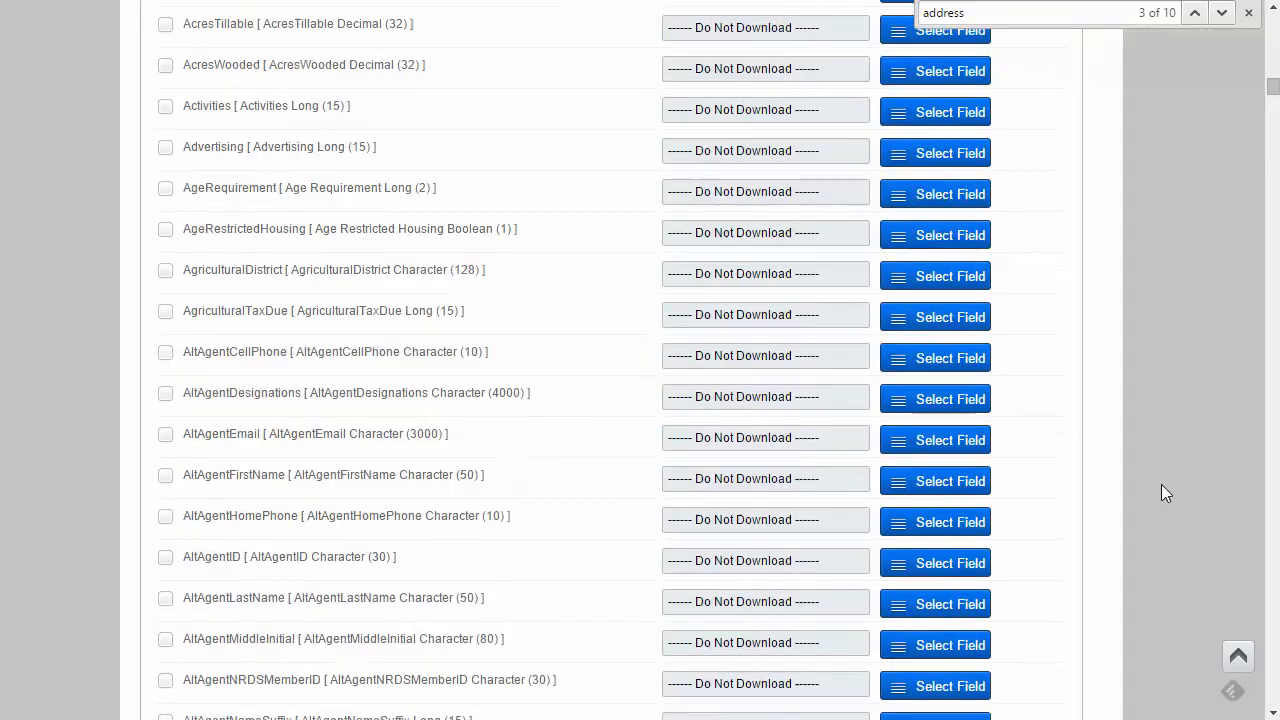
{"action": "scroll", "coordinate": [1161, 494], "scroll_direction": "down", "scroll_amount": 15}
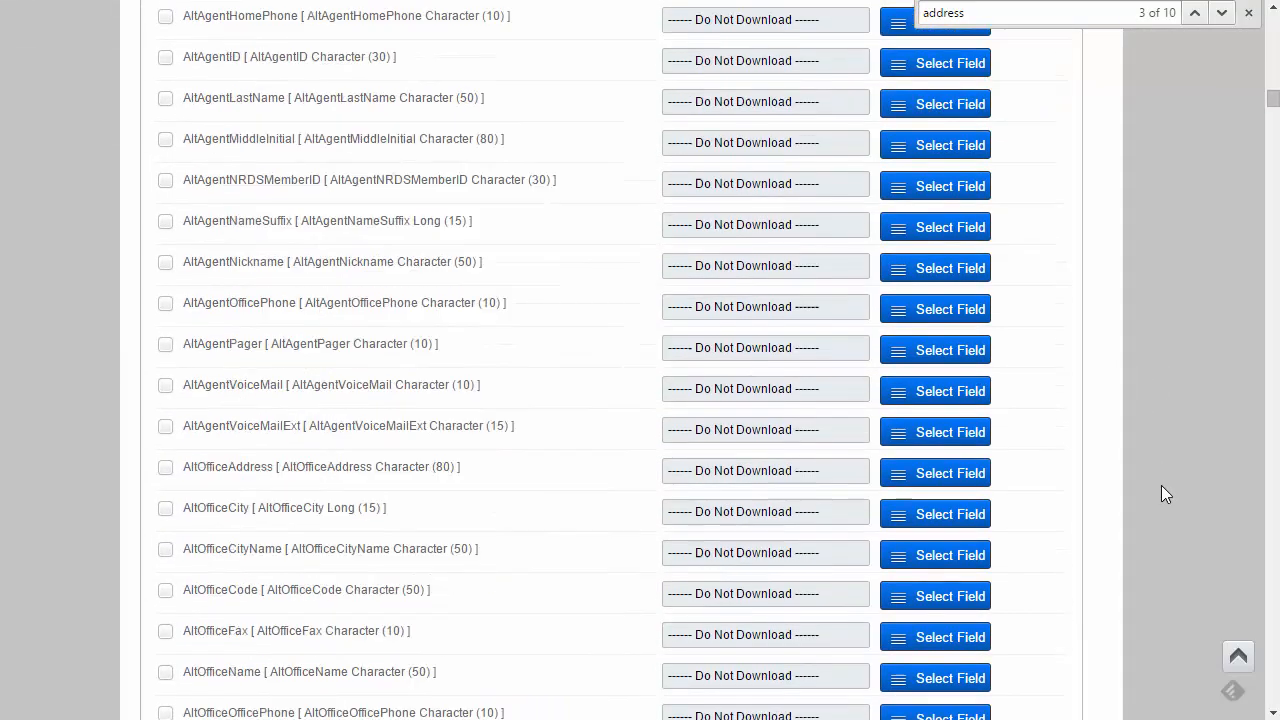
{"action": "scroll", "coordinate": [1117, 508], "scroll_direction": "down", "scroll_amount": 15}
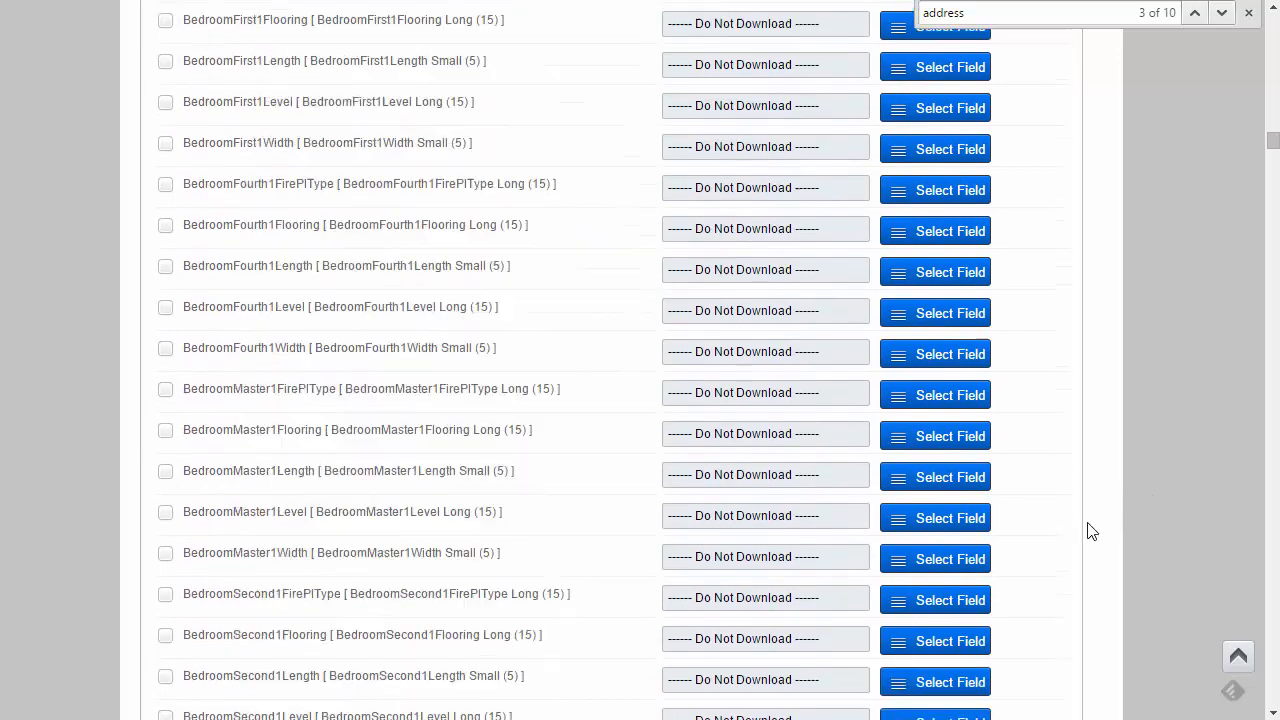
{"action": "scroll", "coordinate": [1091, 532], "scroll_direction": "down", "scroll_amount": 6}
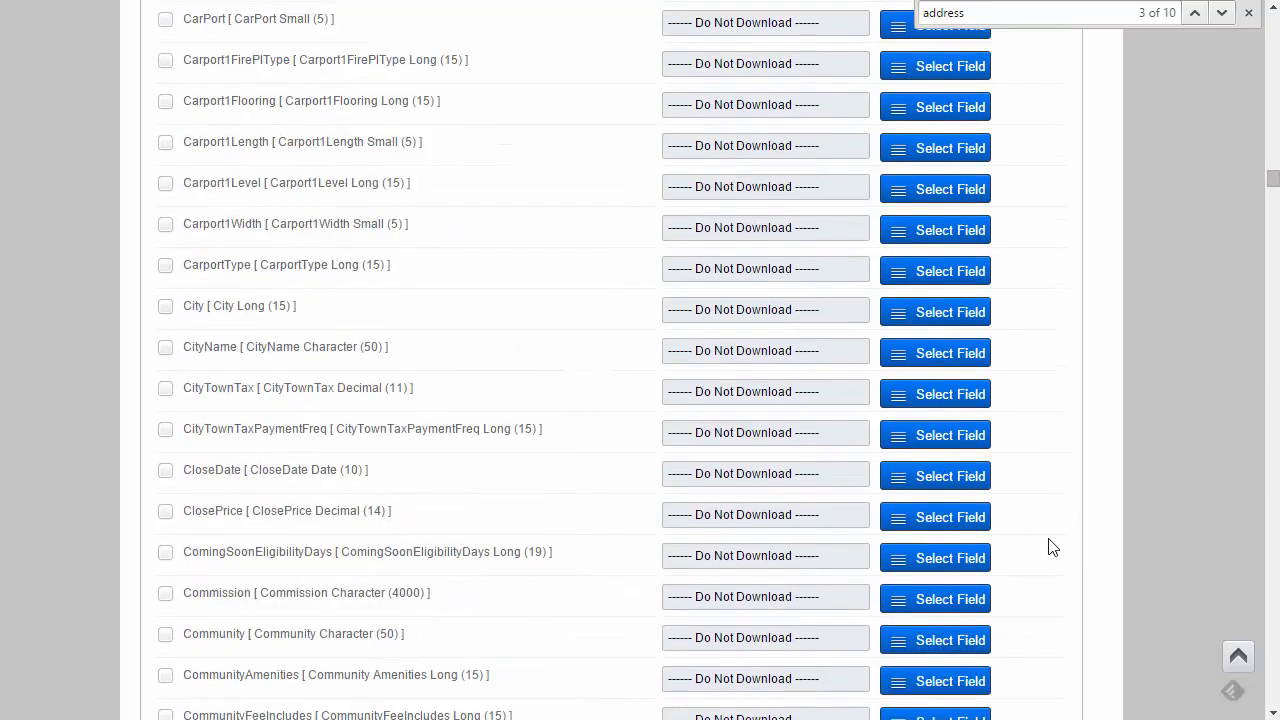
{"action": "scroll", "coordinate": [988, 555], "scroll_direction": "down", "scroll_amount": 5}
{"action": "scroll", "coordinate": [992, 545], "scroll_direction": "down", "scroll_amount": 7}
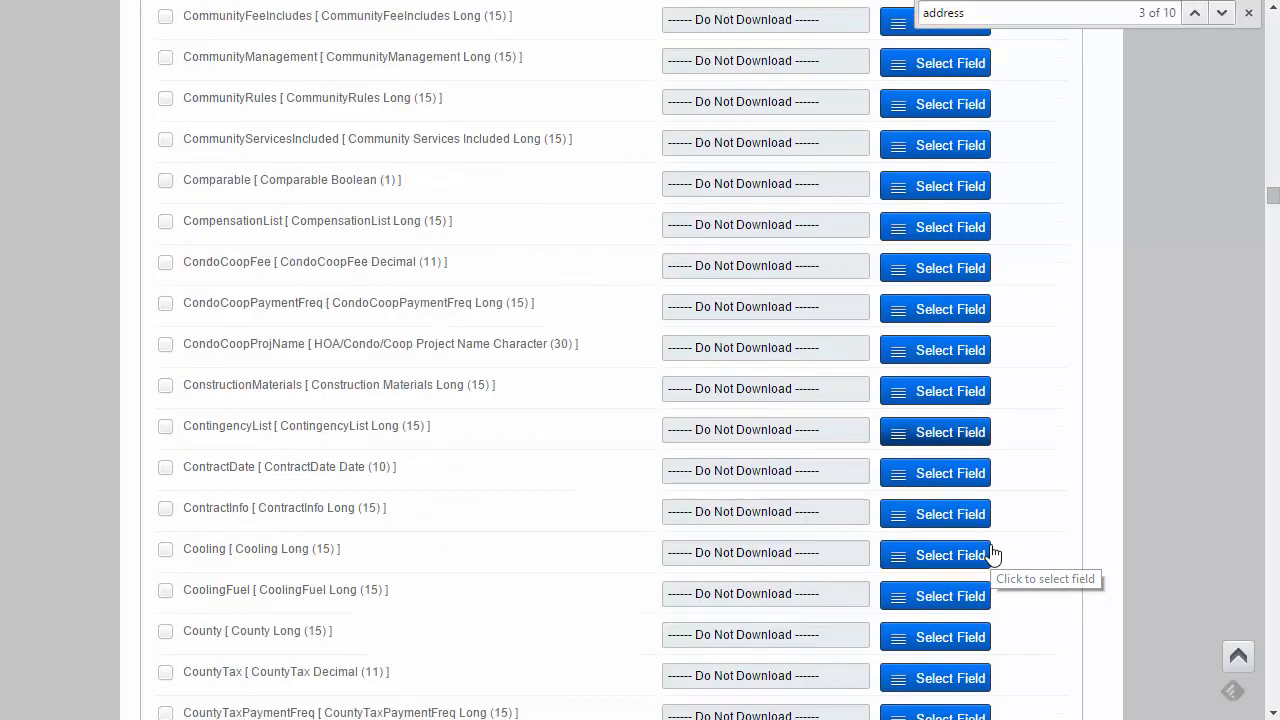
{"action": "scroll", "coordinate": [993, 543], "scroll_direction": "down", "scroll_amount": 6}
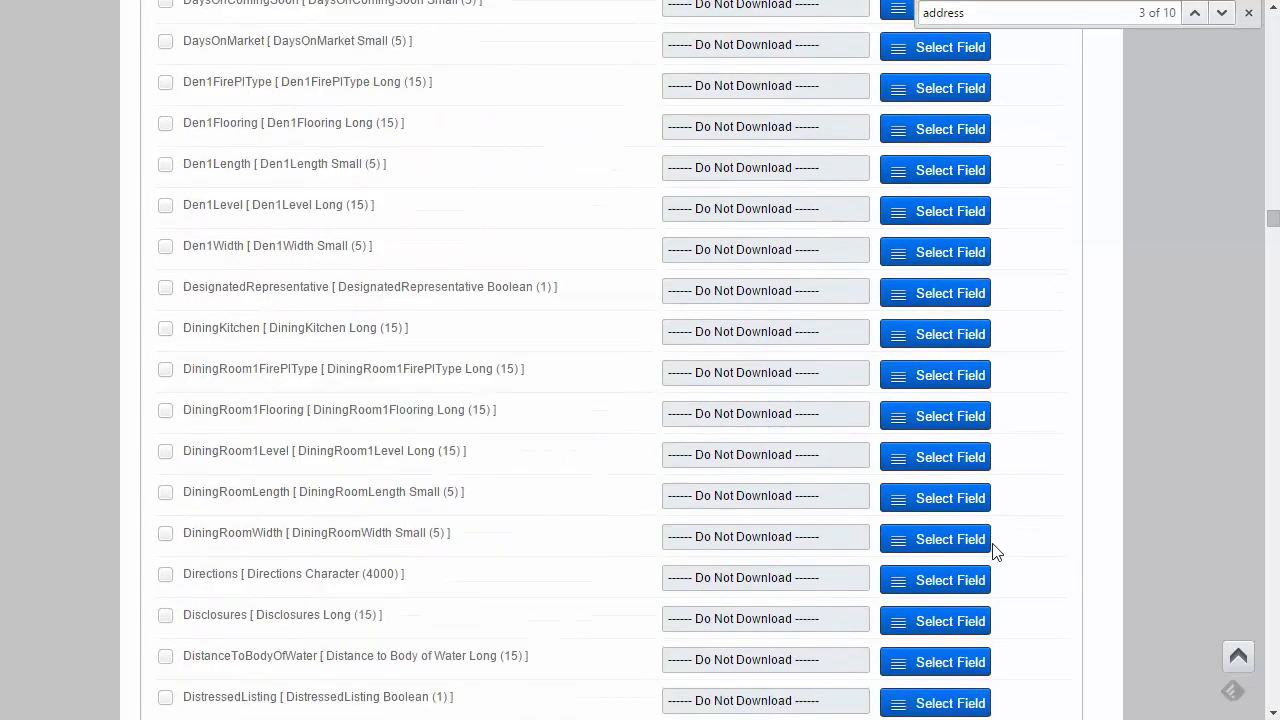
{"action": "scroll", "coordinate": [995, 550], "scroll_direction": "down", "scroll_amount": 20}
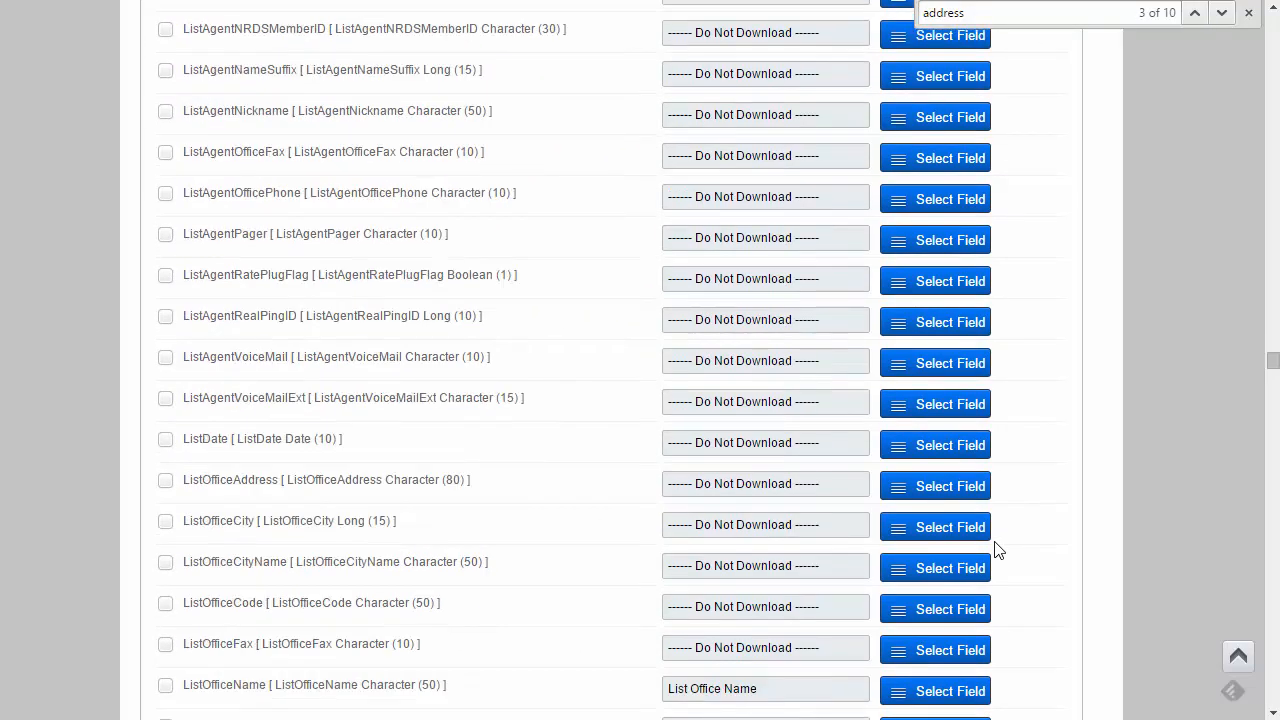
{"action": "scroll", "coordinate": [996, 548], "scroll_direction": "down", "scroll_amount": 6}
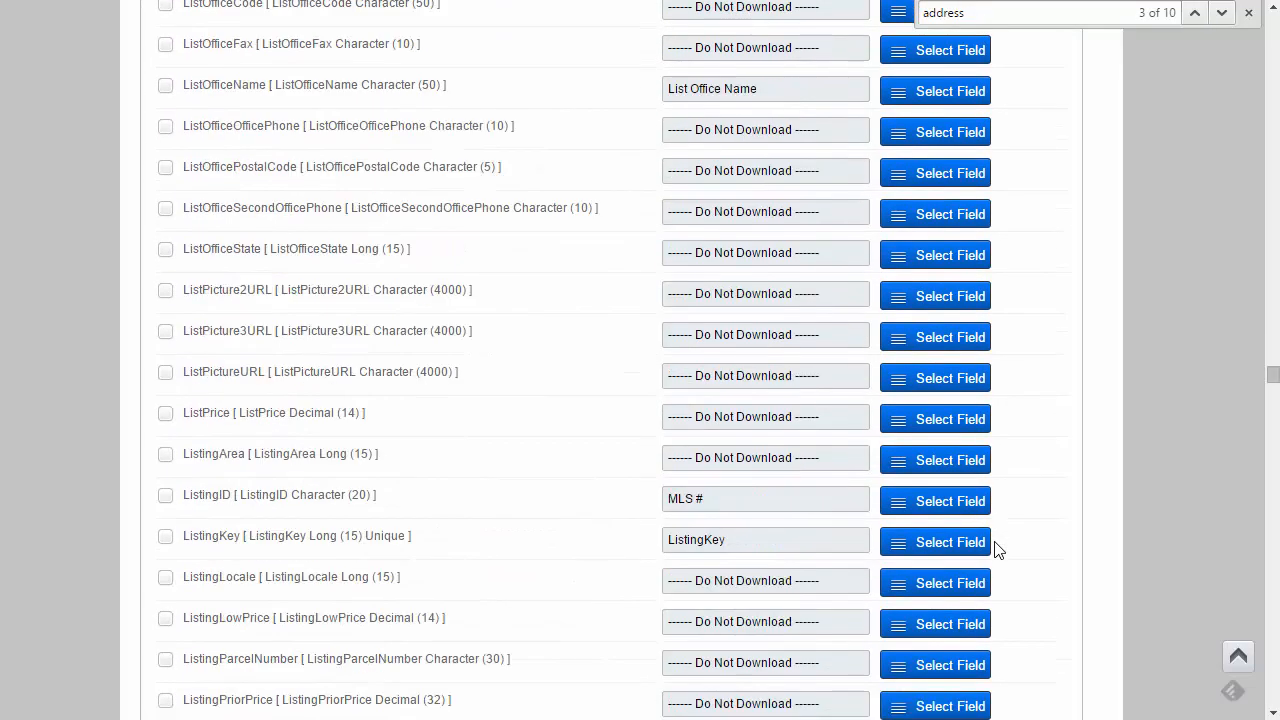
{"action": "left_click", "coordinate": [935, 543]}
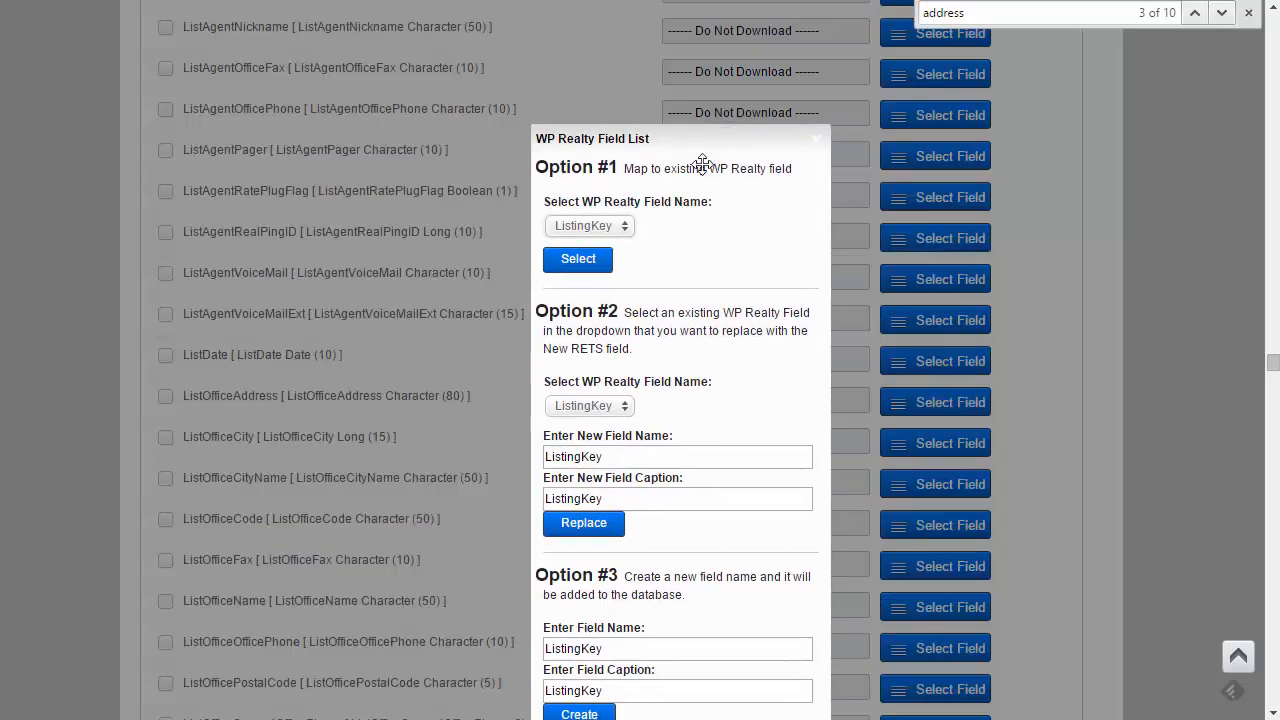
{"action": "left_click", "coordinate": [588, 228]}
{"action": "left_click", "coordinate": [601, 245]}
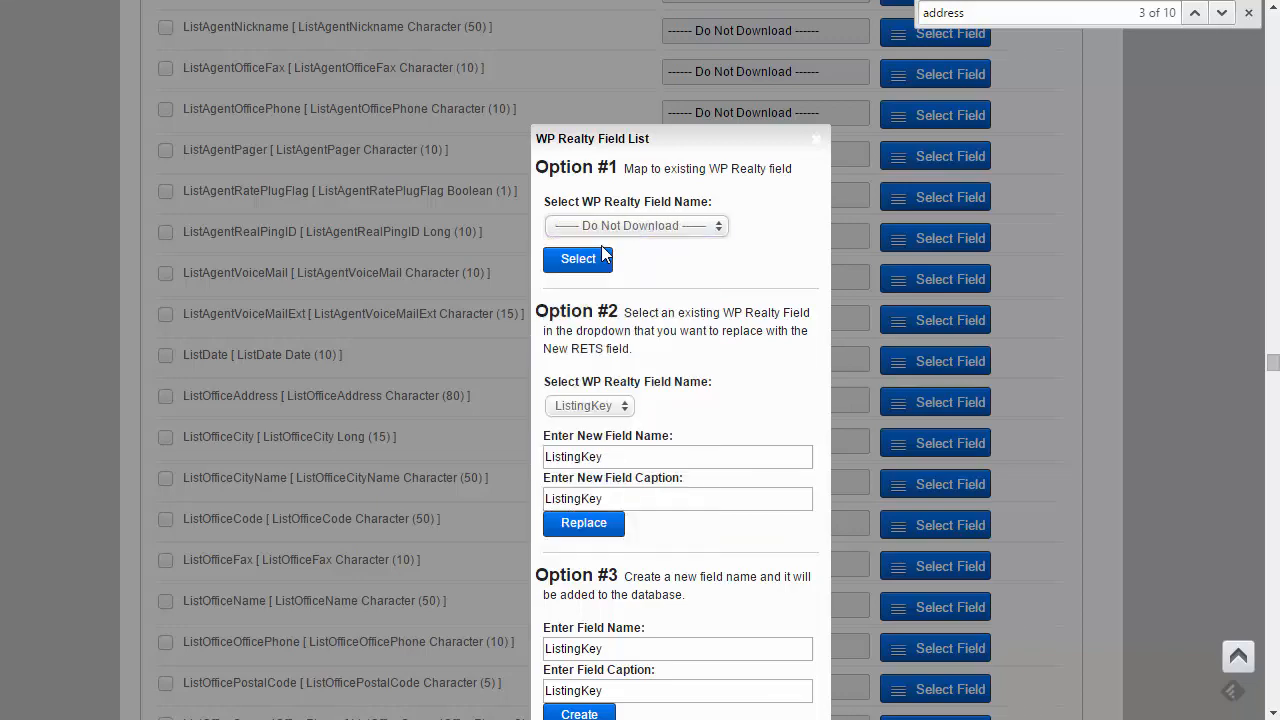
{"action": "left_click", "coordinate": [578, 260]}
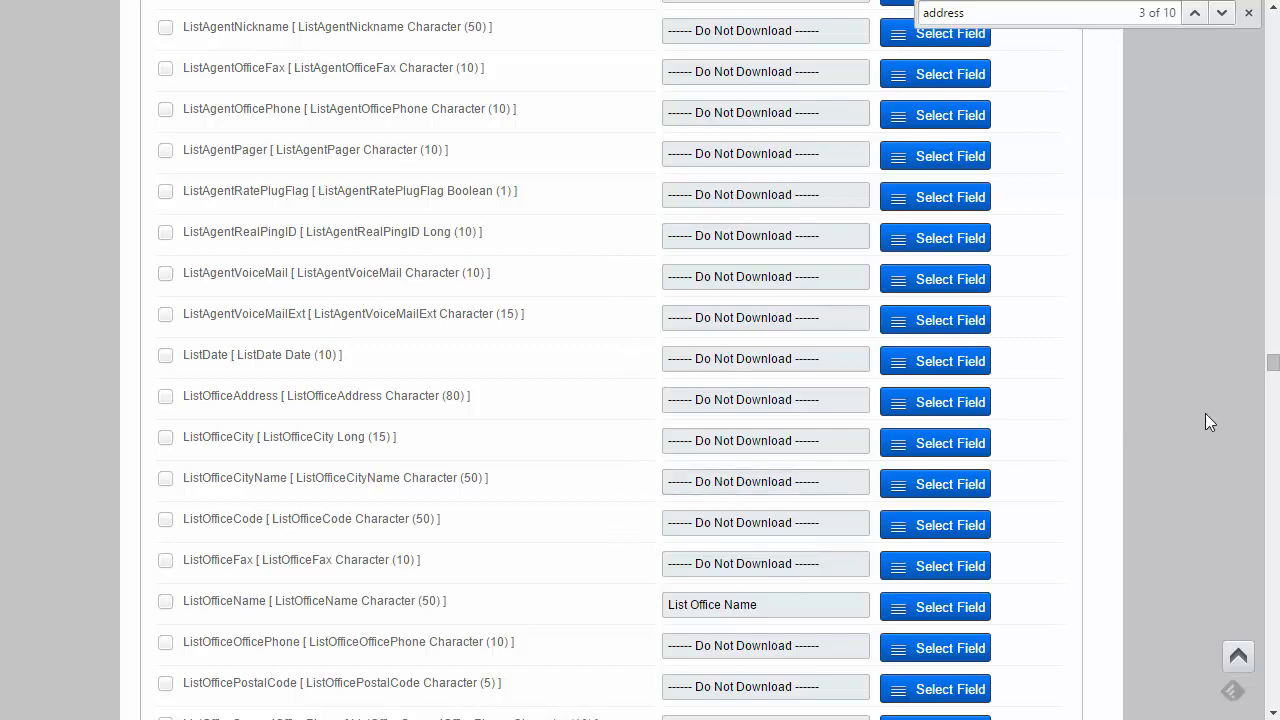
Try to save the resource and class configuration with the ListingKey field left unmapped.
{"action": "left_click_drag", "start_coordinate": [1272, 364], "coordinate": [1257, 707]}
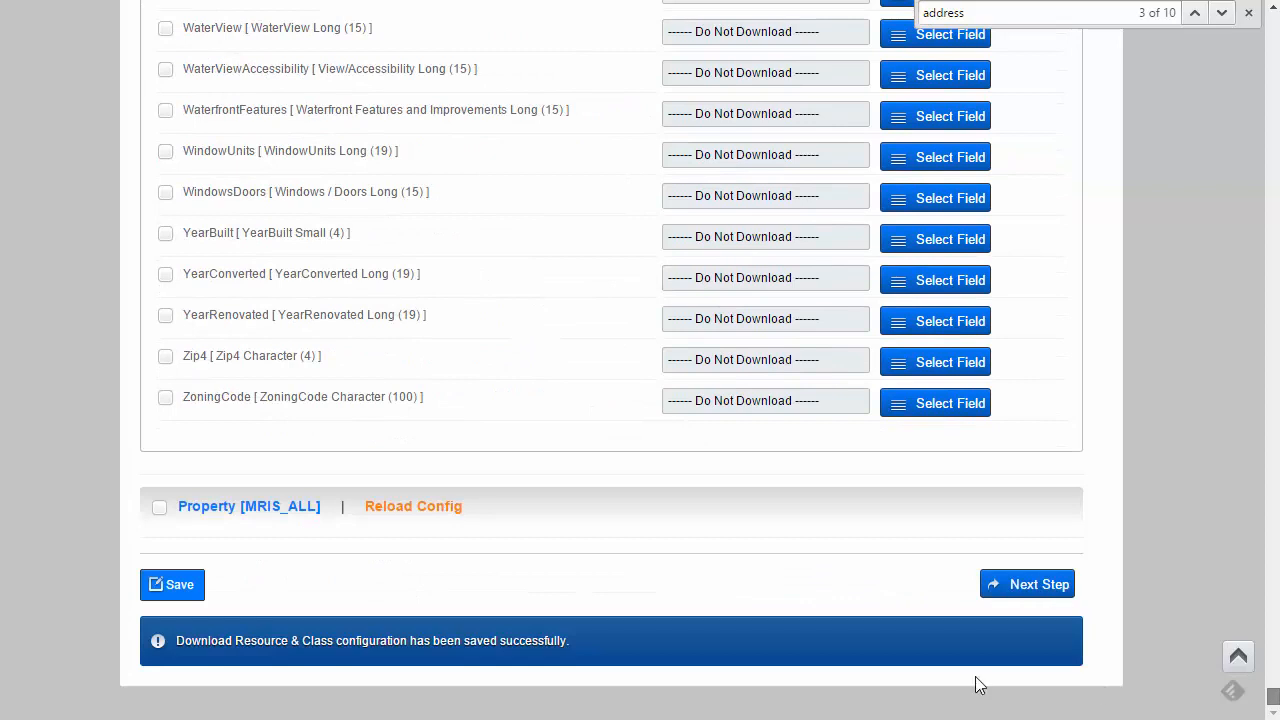
{"action": "left_click", "coordinate": [199, 598]}
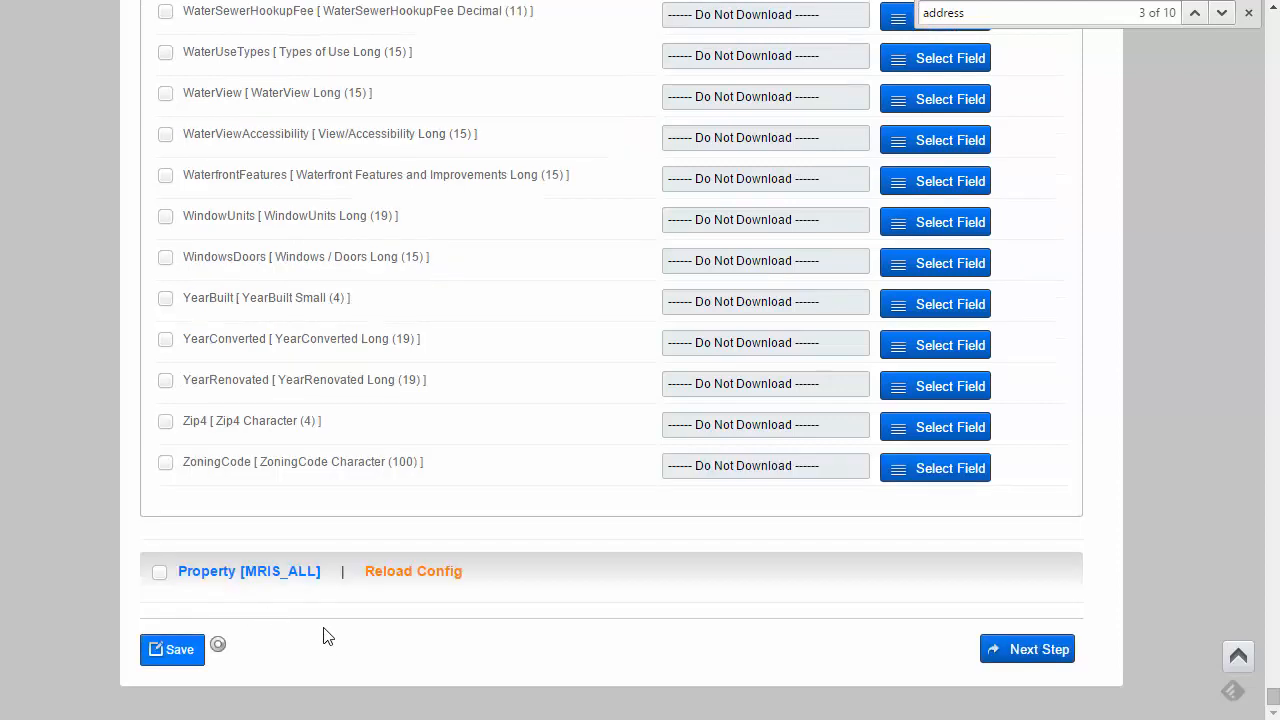
{"action": "scroll", "coordinate": [323, 636], "scroll_direction": "down", "scroll_amount": 1}
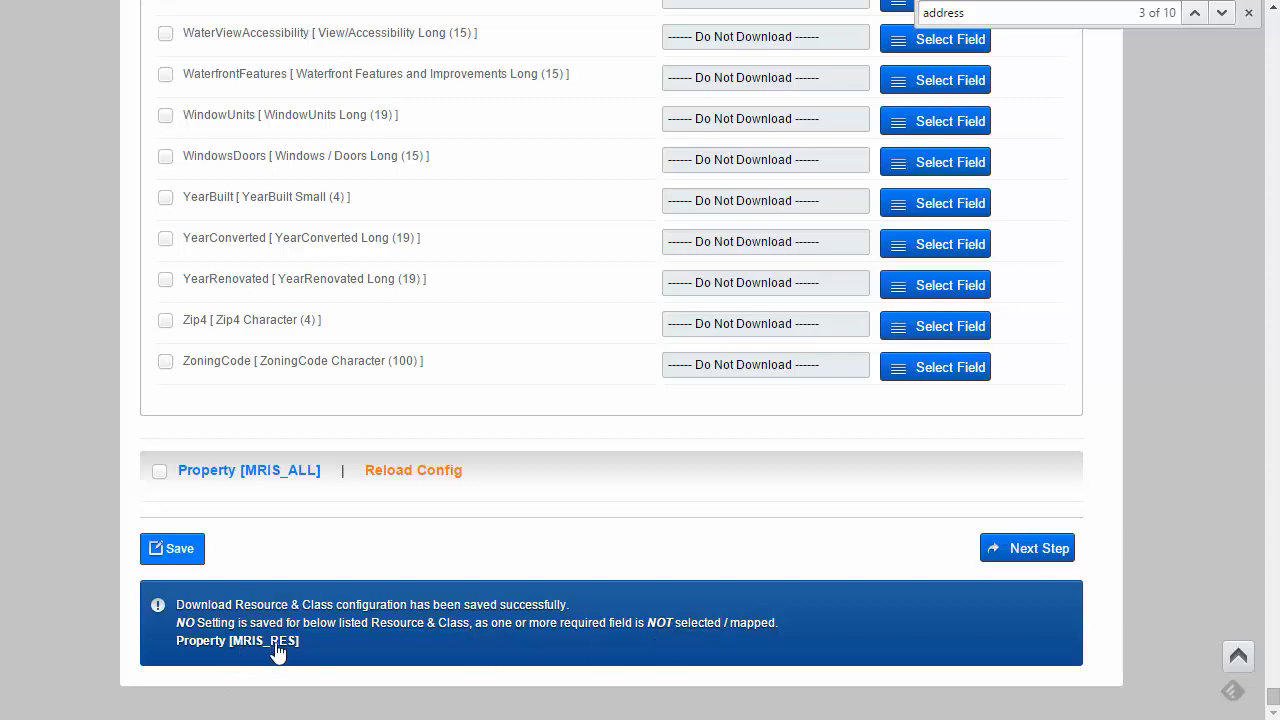
Check the required settings of the Property [MRIS_RES] class and locate it in the list of resources and classes.
{"action": "scroll", "coordinate": [413, 546], "scroll_direction": "up", "scroll_amount": 4}
{"action": "scroll", "coordinate": [413, 546], "scroll_direction": "up", "scroll_amount": 20}
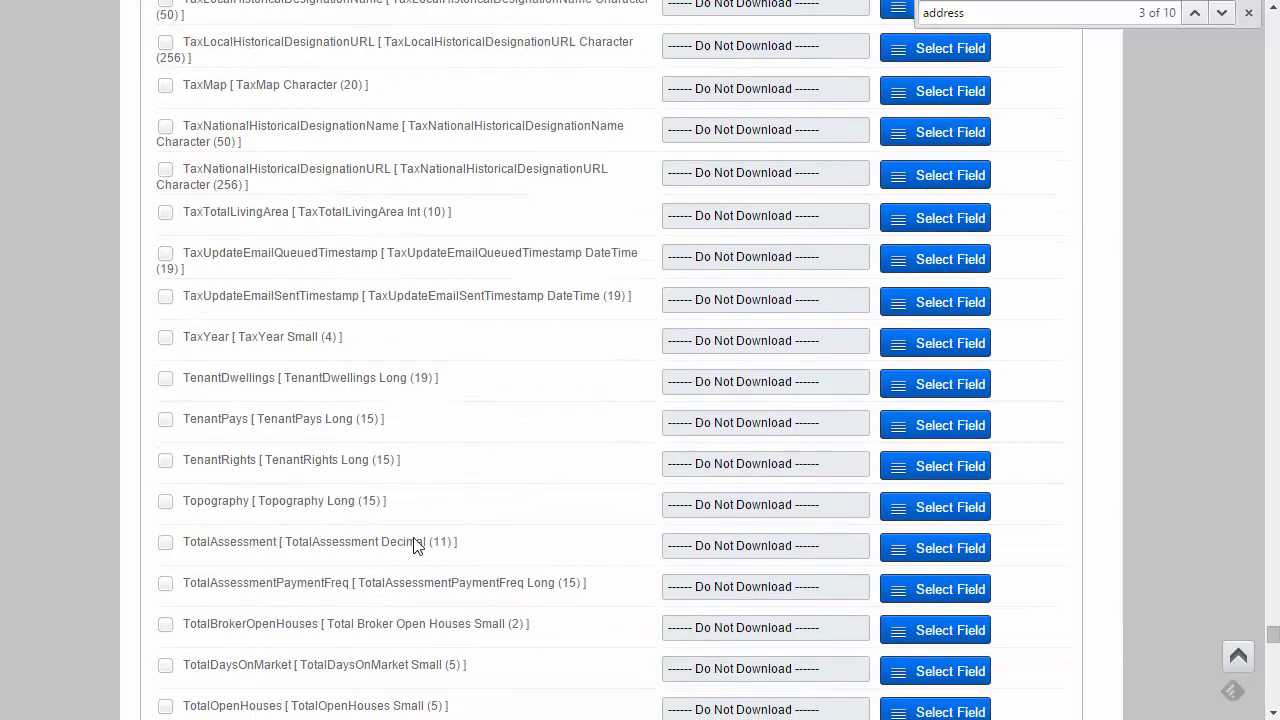
{"action": "scroll", "coordinate": [413, 546], "scroll_direction": "up", "scroll_amount": 20}
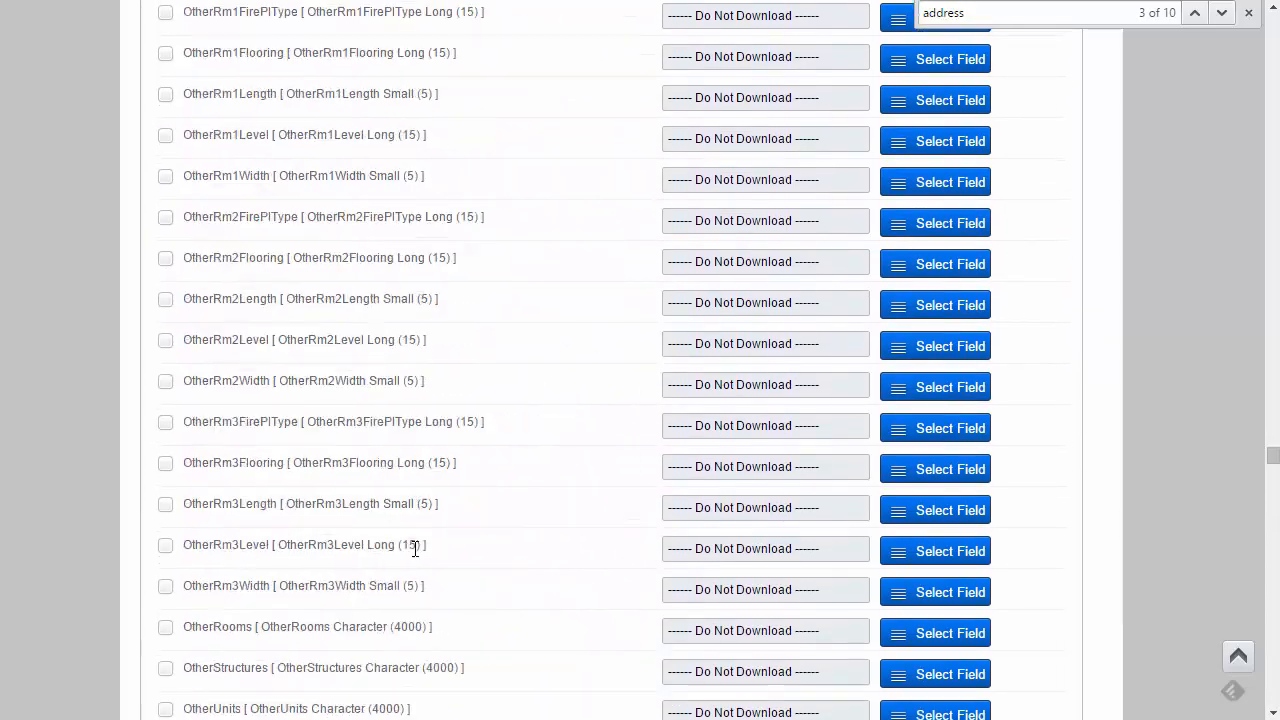
{"action": "scroll", "coordinate": [417, 562], "scroll_direction": "up", "scroll_amount": 20}
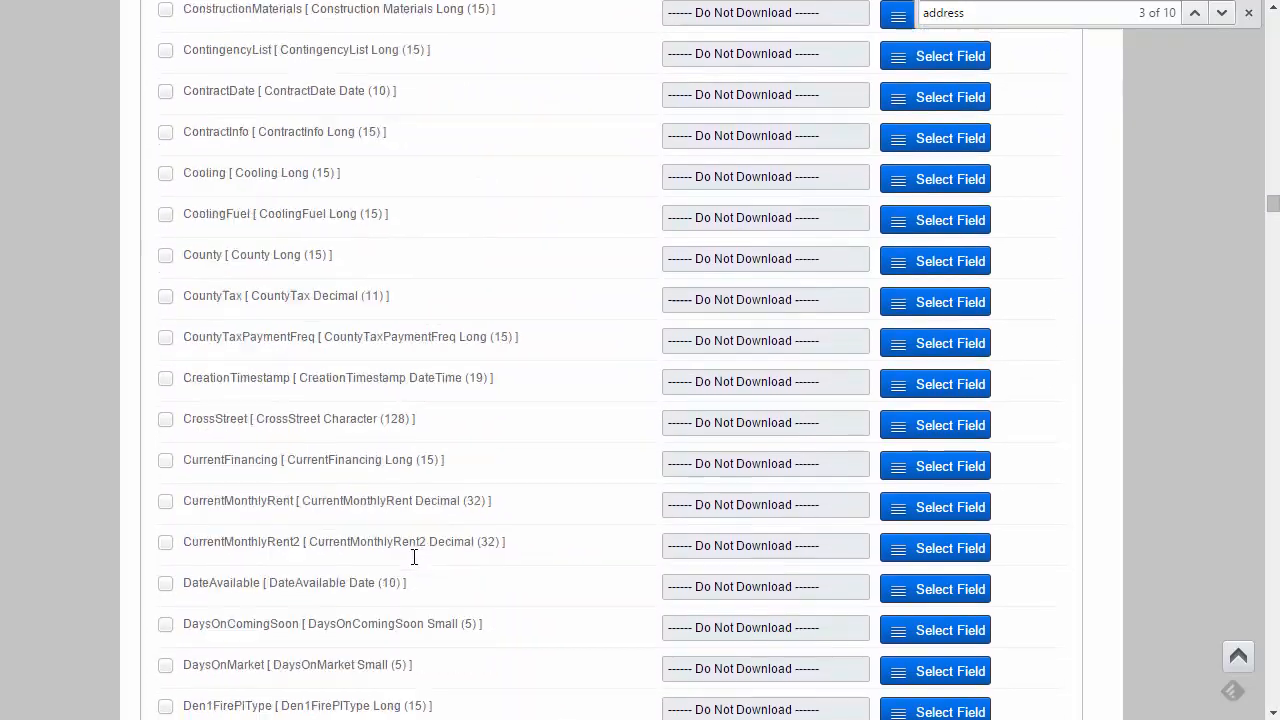
{"action": "scroll", "coordinate": [417, 567], "scroll_direction": "up", "scroll_amount": 6}
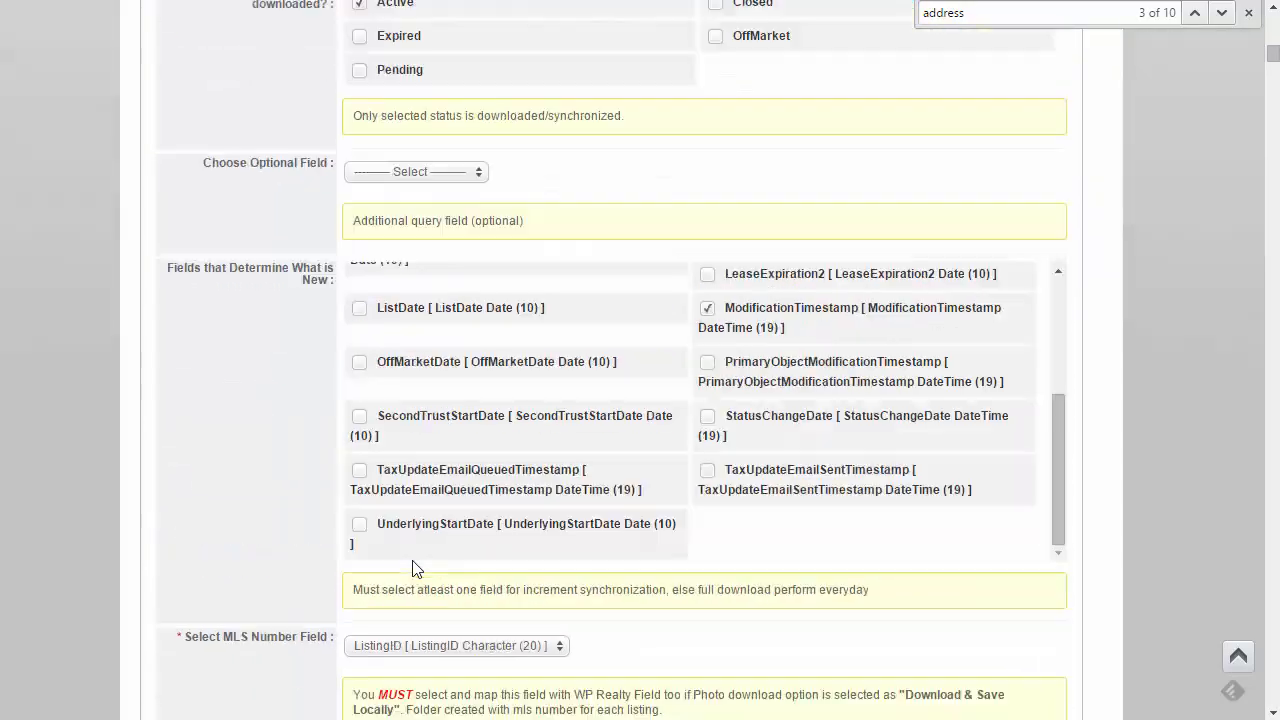
{"action": "scroll", "coordinate": [200, 550], "scroll_direction": "up", "scroll_amount": 10}
{"action": "scroll", "coordinate": [200, 550], "scroll_direction": "up", "scroll_amount": 2}
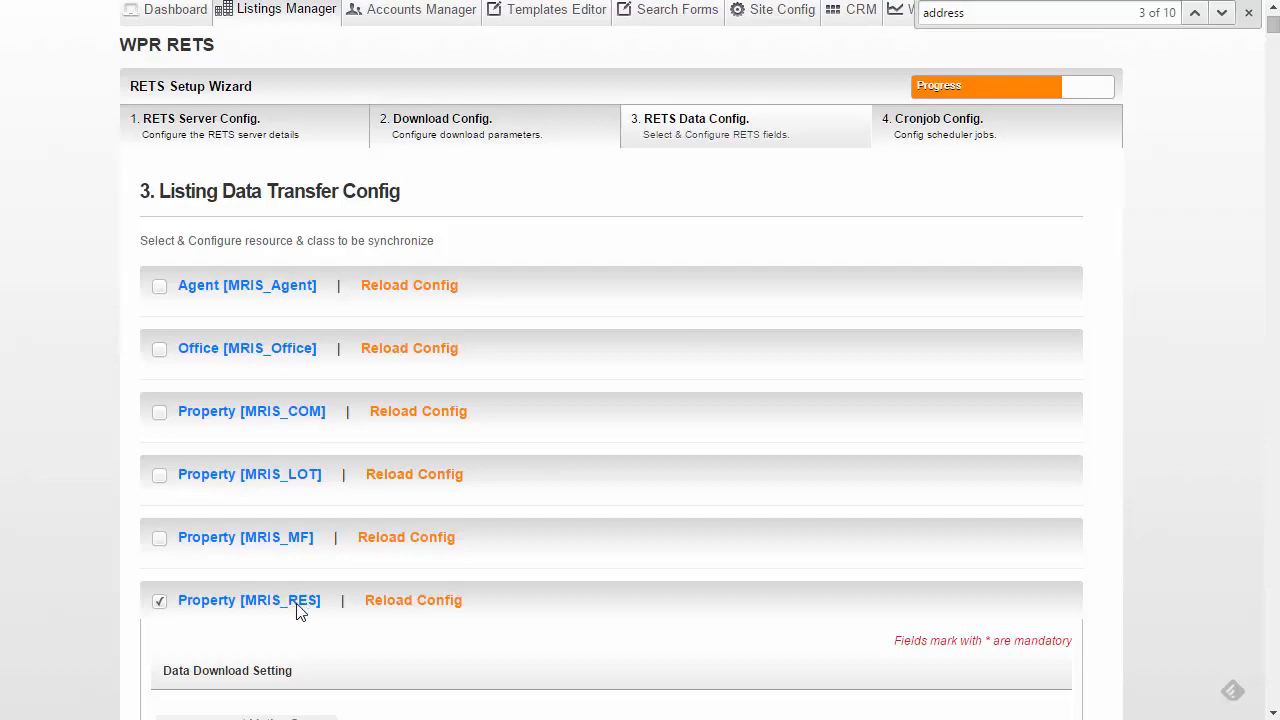
Open the WP Realty field mapping options for the ListingKey field of the Property [MRIS_RES] class.
{"action": "scroll", "coordinate": [99, 563], "scroll_direction": "down", "scroll_amount": 20}
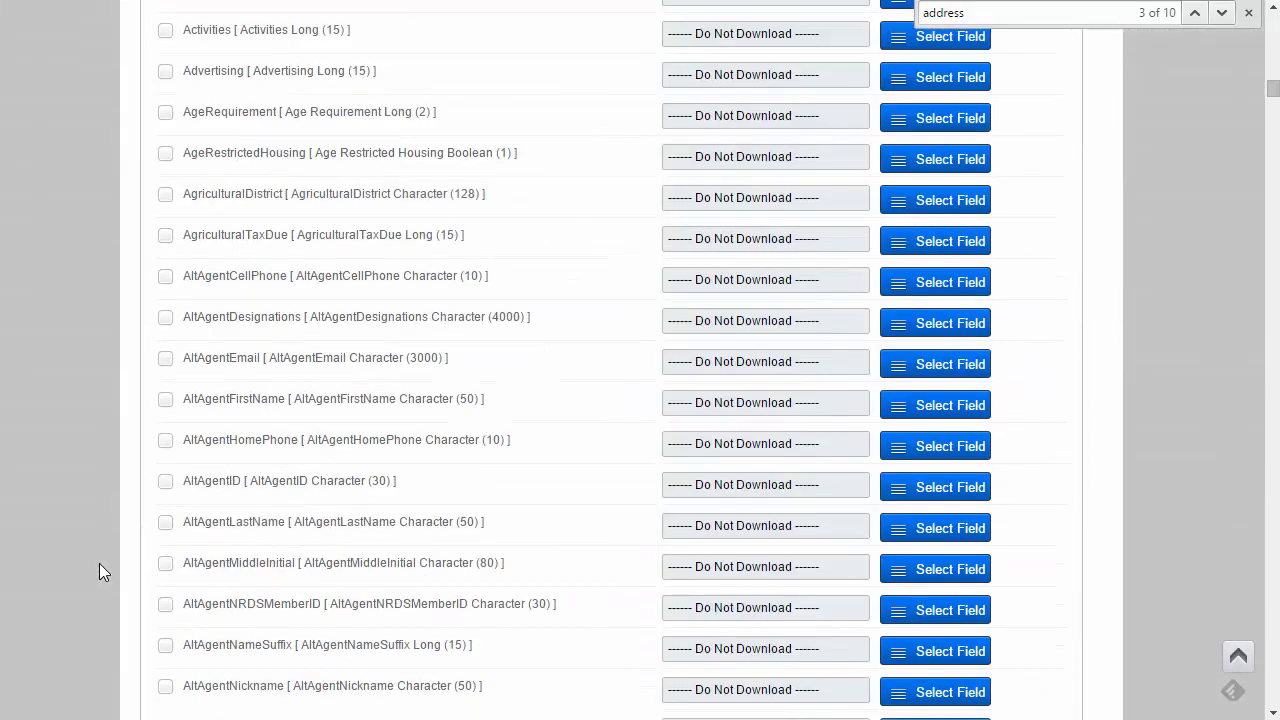
{"action": "scroll", "coordinate": [99, 563], "scroll_direction": "down", "scroll_amount": 20}
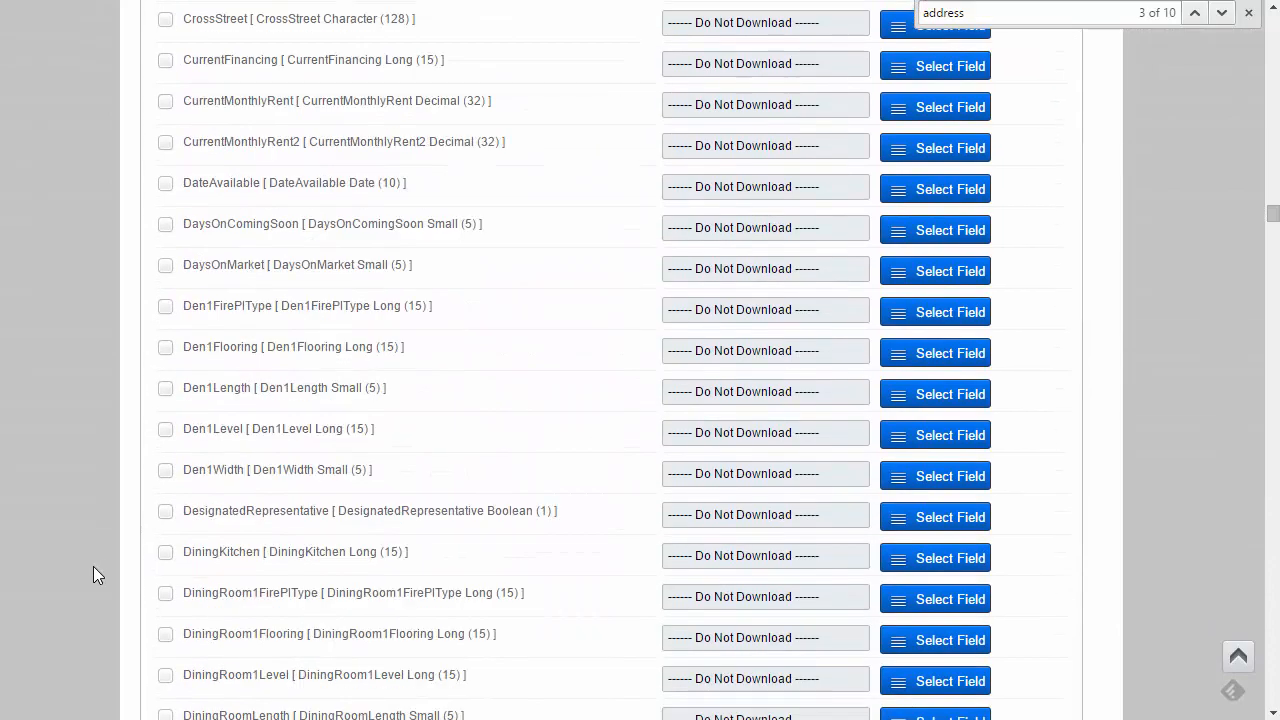
{"action": "scroll", "coordinate": [70, 570], "scroll_direction": "down", "scroll_amount": 6}
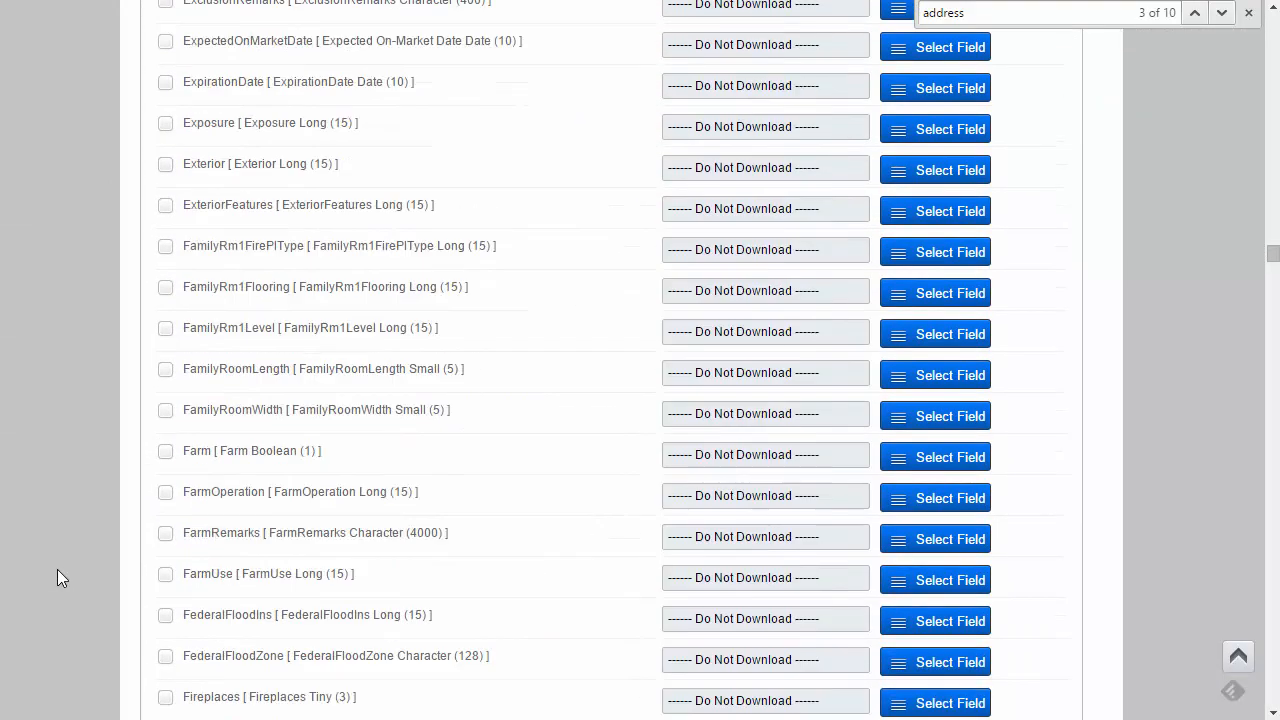
{"action": "scroll", "coordinate": [57, 569], "scroll_direction": "down", "scroll_amount": 6}
{"action": "scroll", "coordinate": [47, 562], "scroll_direction": "down", "scroll_amount": 10}
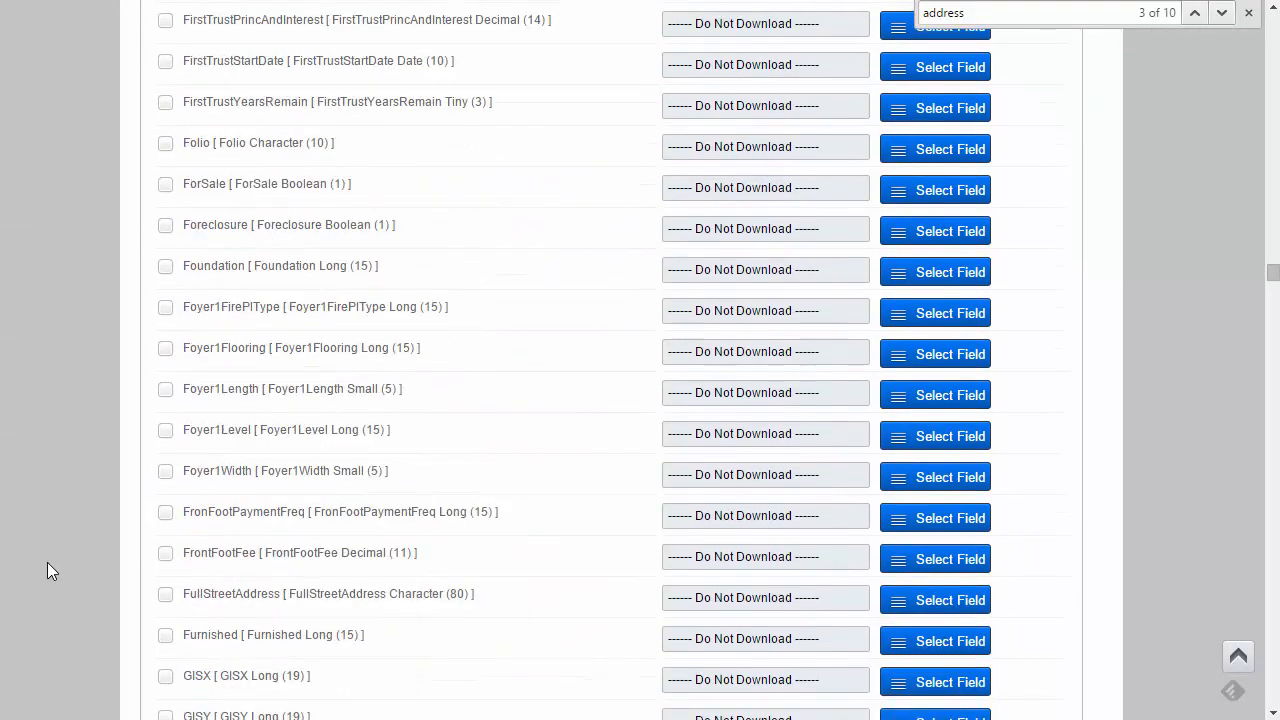
{"action": "scroll", "coordinate": [46, 571], "scroll_direction": "down", "scroll_amount": 9}
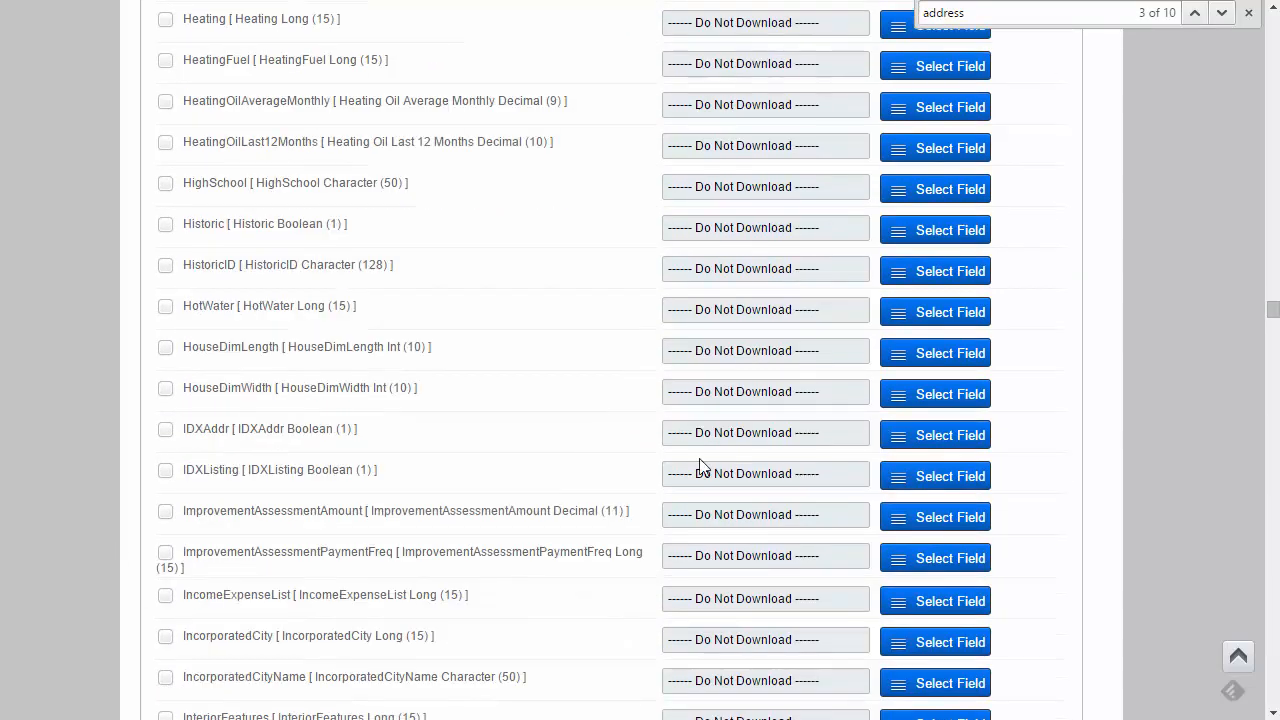
{"action": "scroll", "coordinate": [1268, 330], "scroll_direction": "down", "scroll_amount": 1}
{"action": "left_click_drag", "start_coordinate": [1268, 330], "coordinate": [1268, 360]}
{"action": "left_click", "coordinate": [957, 515]}
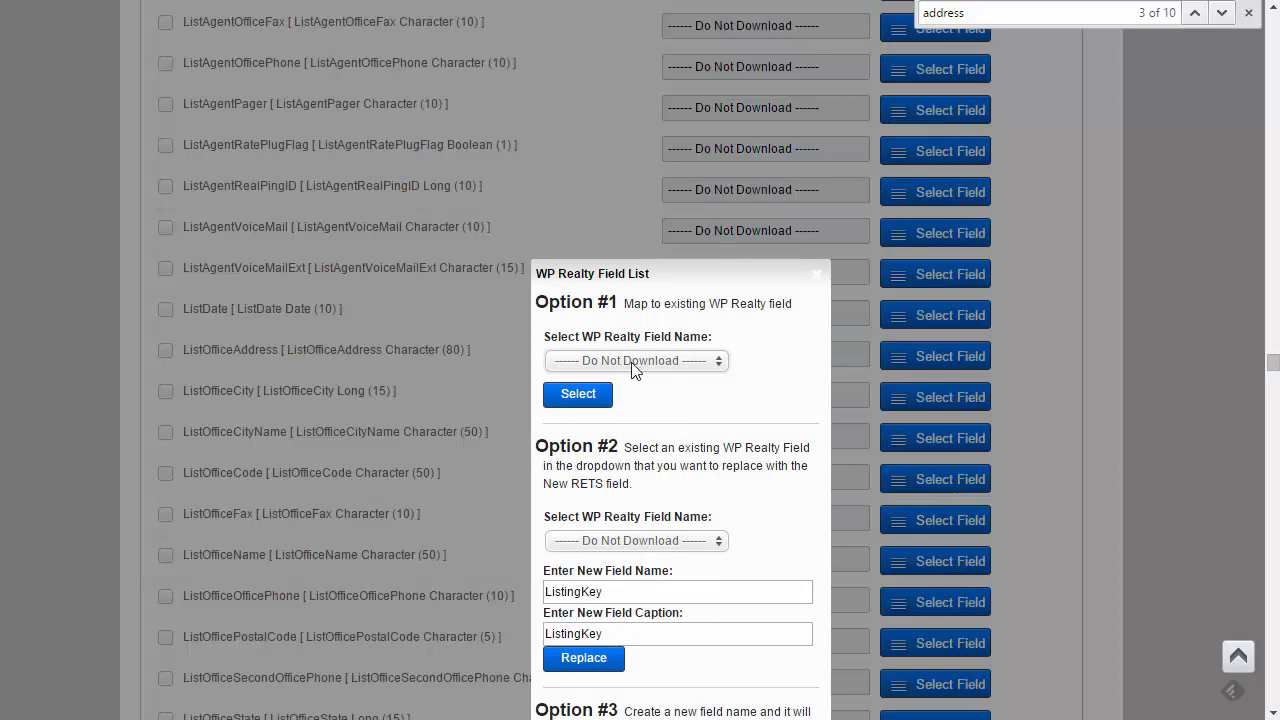
Examine the existing WP Realty fields offered under Option #1 for mapping ListingKey.
{"action": "left_click", "coordinate": [633, 362]}
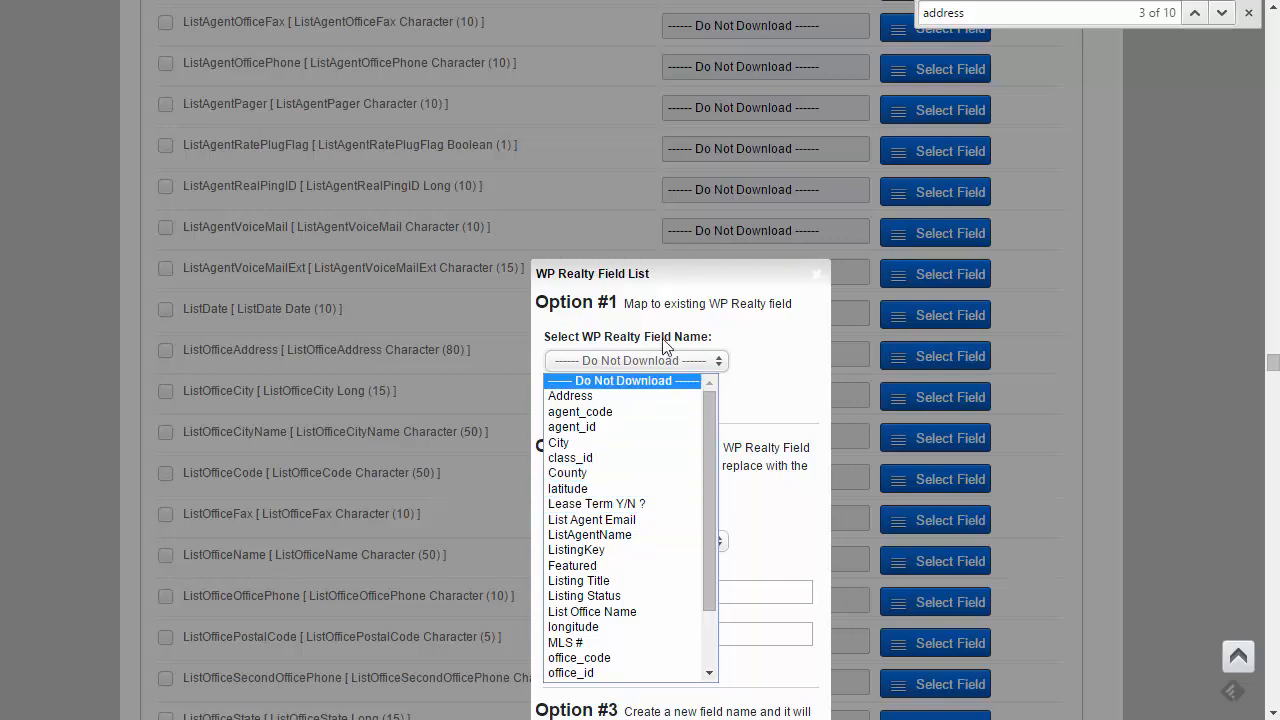
{"action": "left_click", "coordinate": [758, 373]}
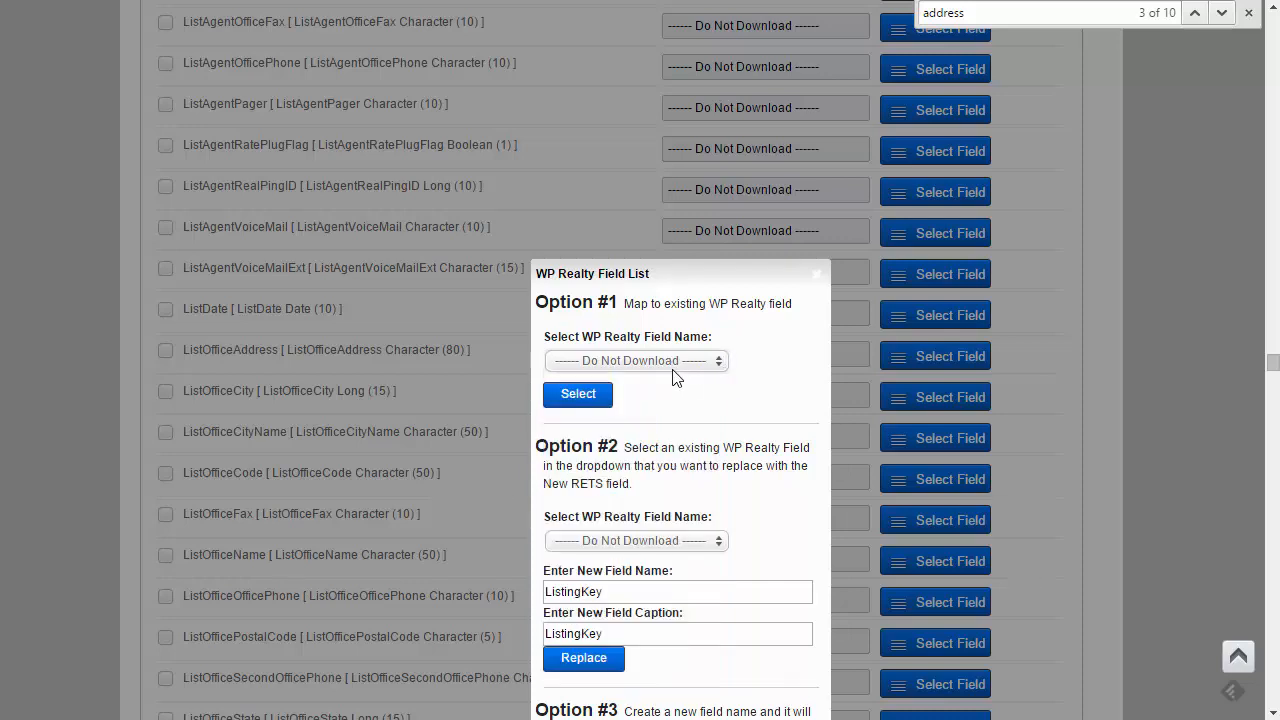
{"action": "left_click", "coordinate": [700, 362]}
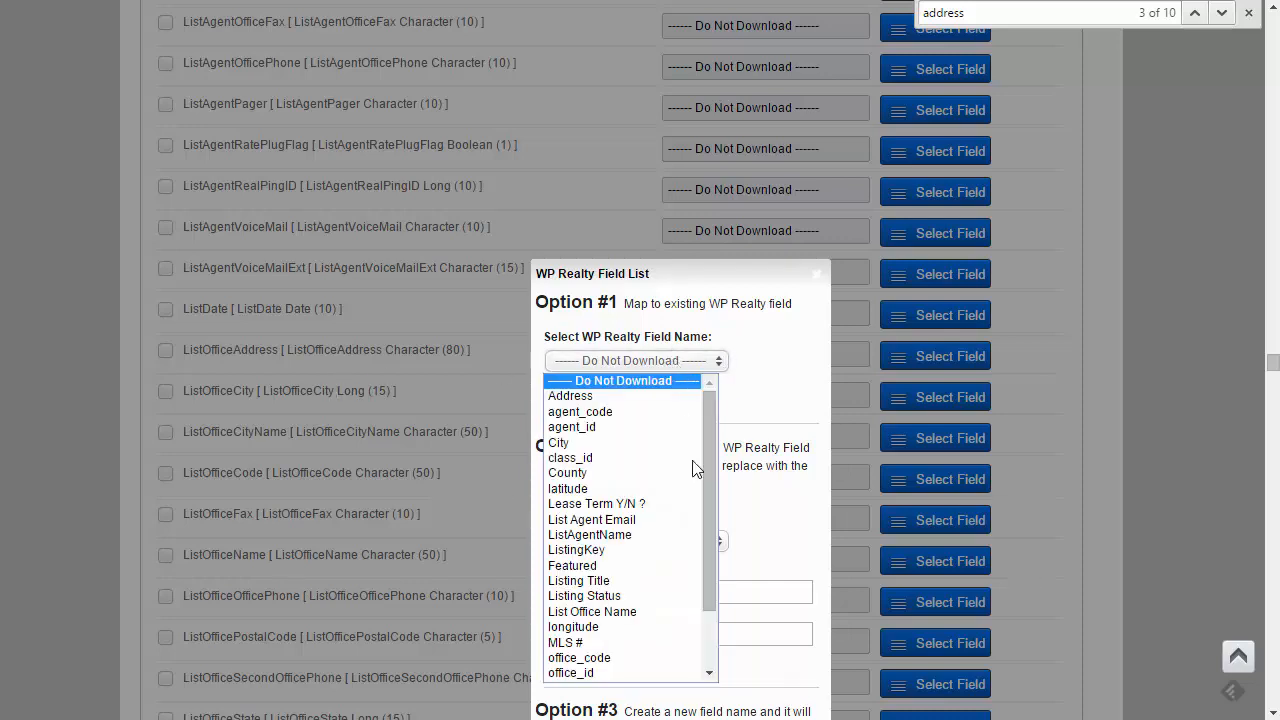
{"action": "scroll", "coordinate": [548, 490], "scroll_direction": "down", "scroll_amount": 2}
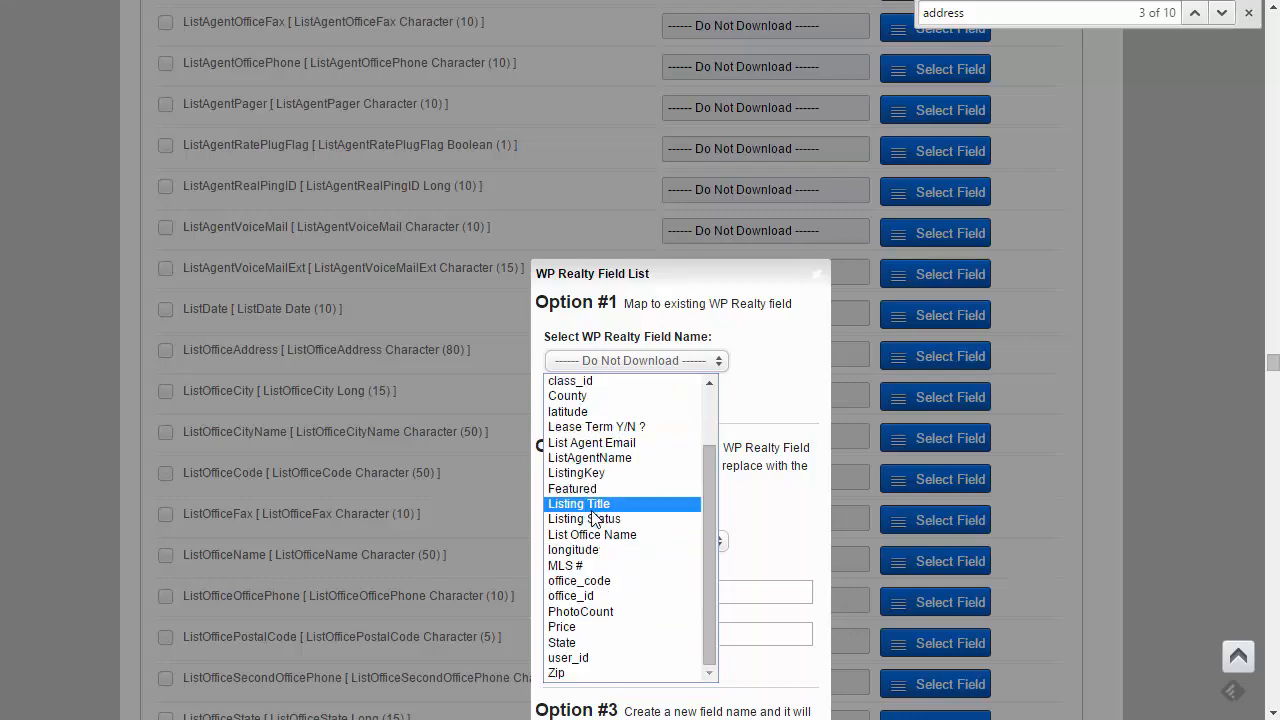
Choose Lease Term Y/N ? under Option #2 as the existing WP Realty field to replace with ListingKey.
{"action": "left_click_drag", "start_coordinate": [672, 278], "coordinate": [706, 39]}
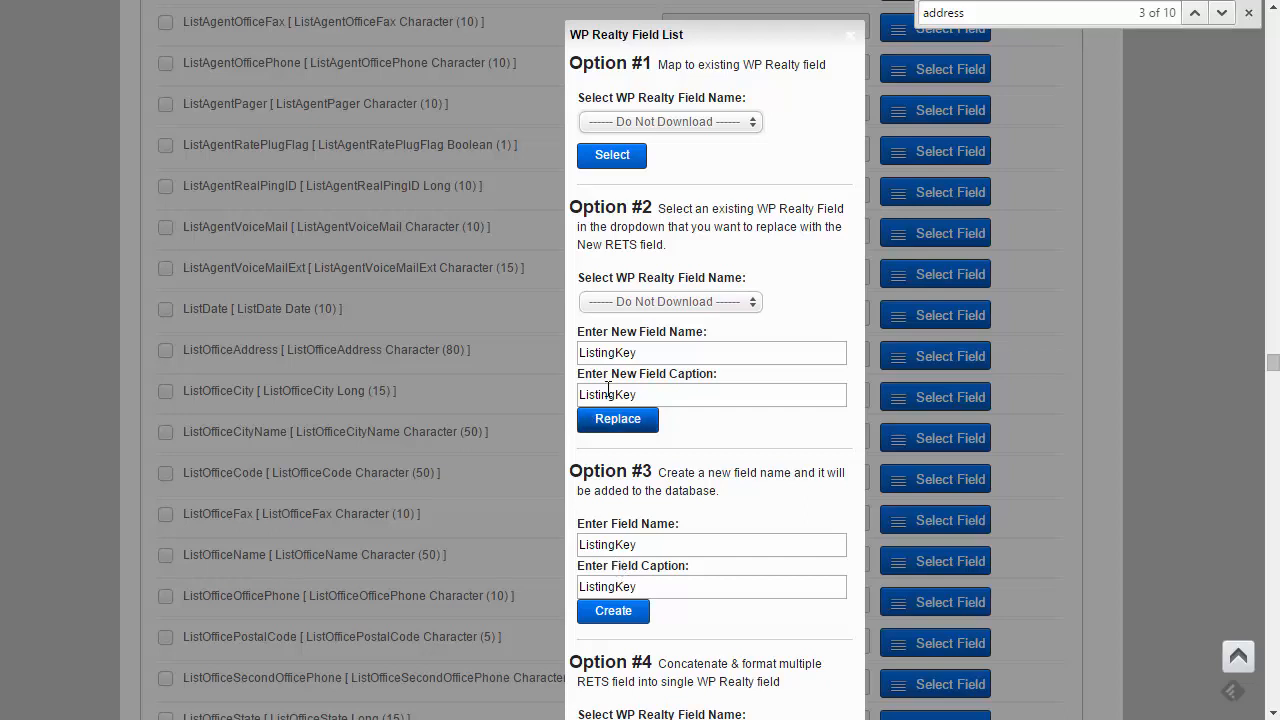
{"action": "left_click", "coordinate": [655, 302]}
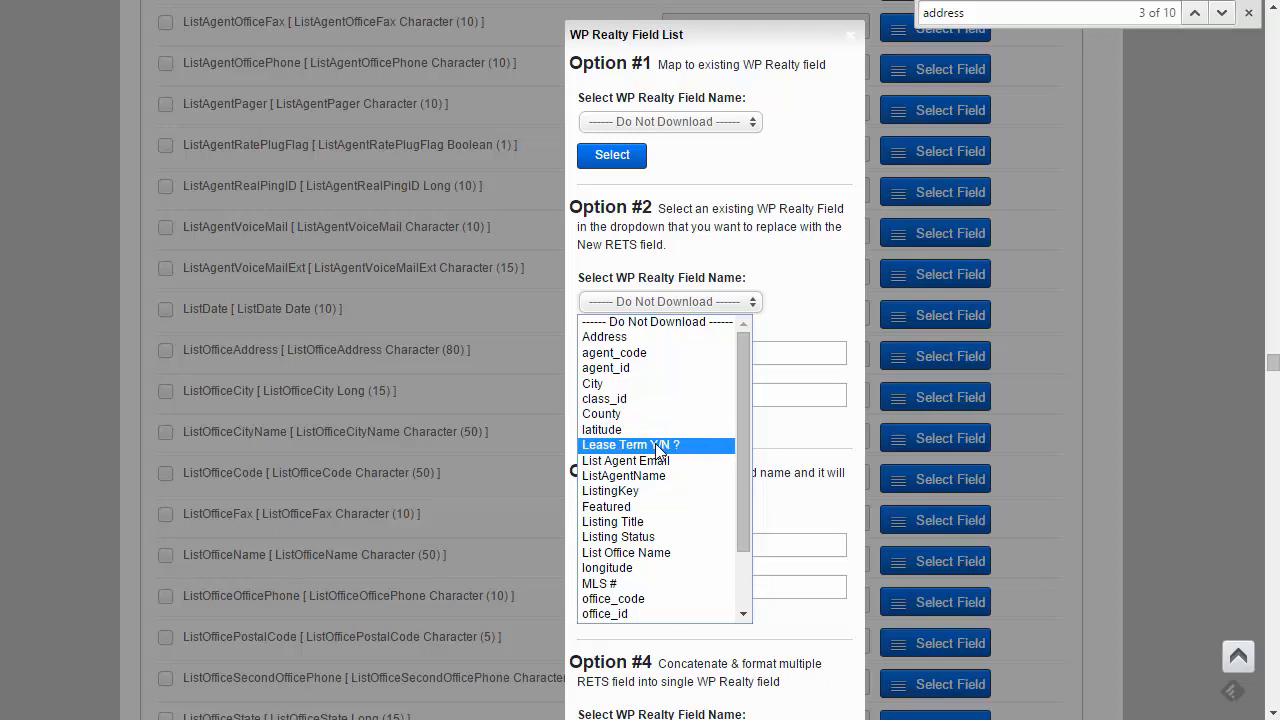
{"action": "left_click", "coordinate": [658, 445]}
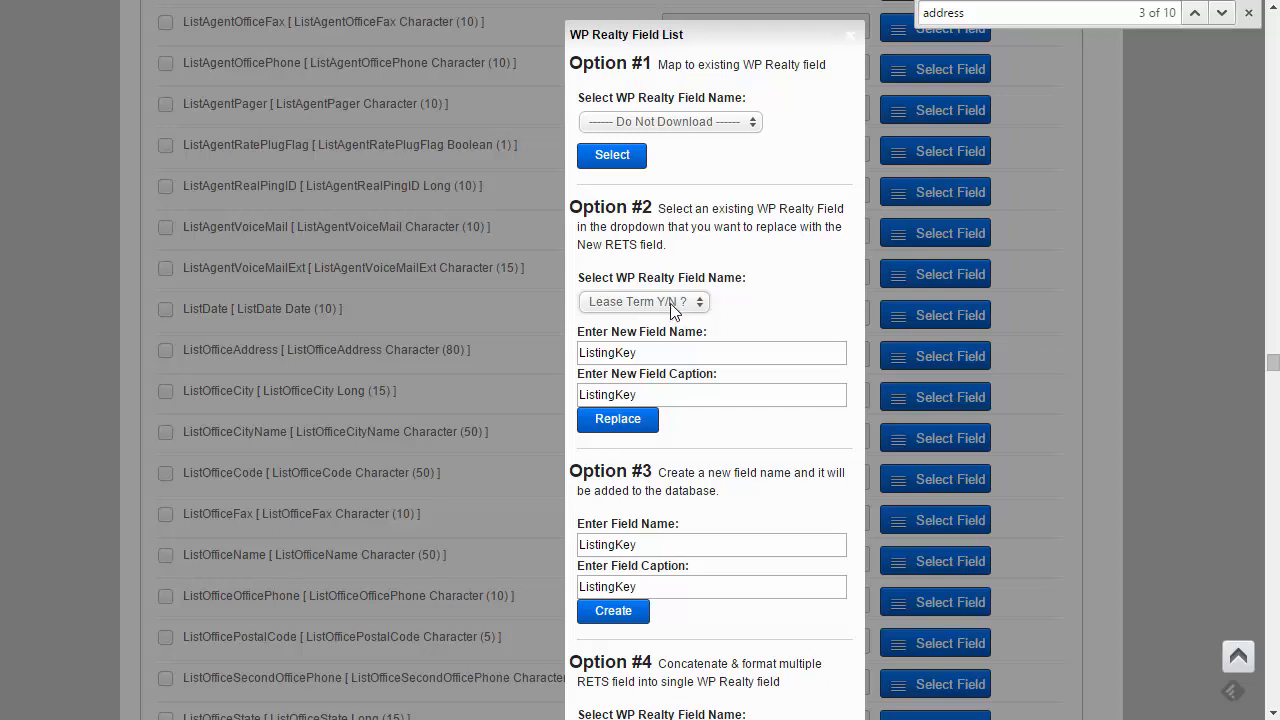
Map the RETS field ListingKey to the existing WP Realty field ListingKey using Option #1.
{"action": "left_click", "coordinate": [660, 127]}
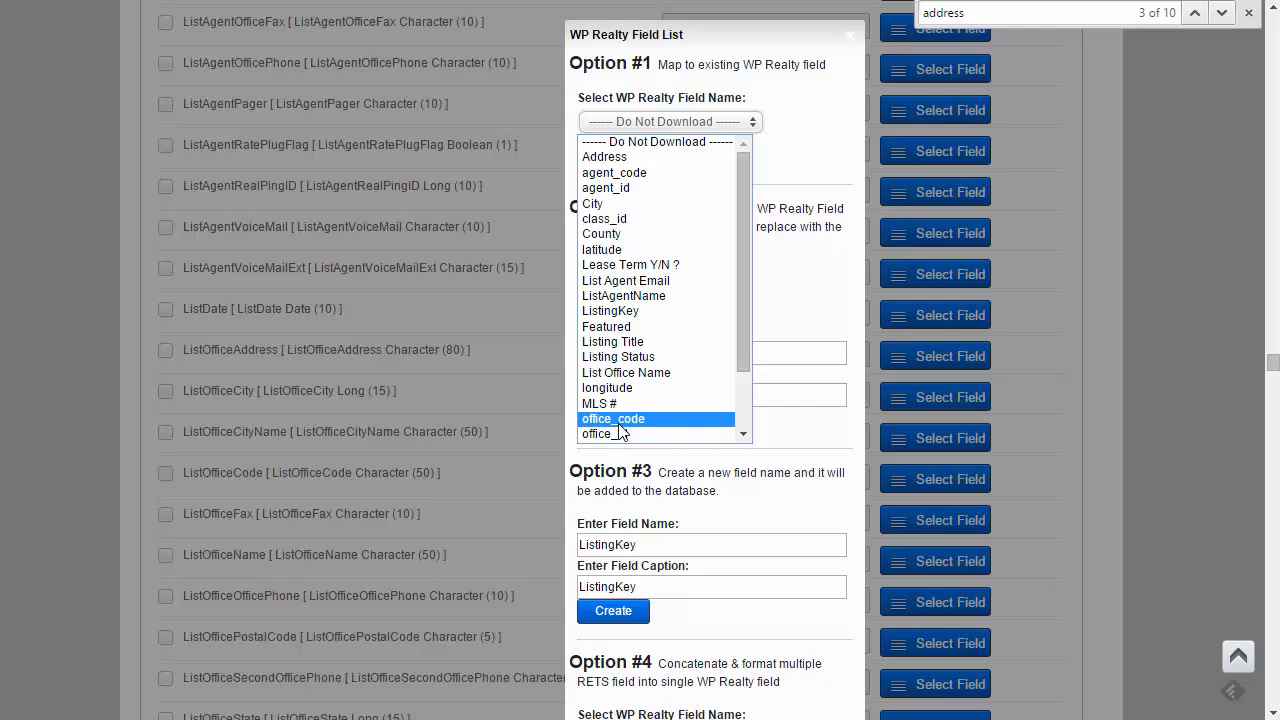
{"action": "scroll", "coordinate": [620, 430], "scroll_direction": "down", "scroll_amount": 2}
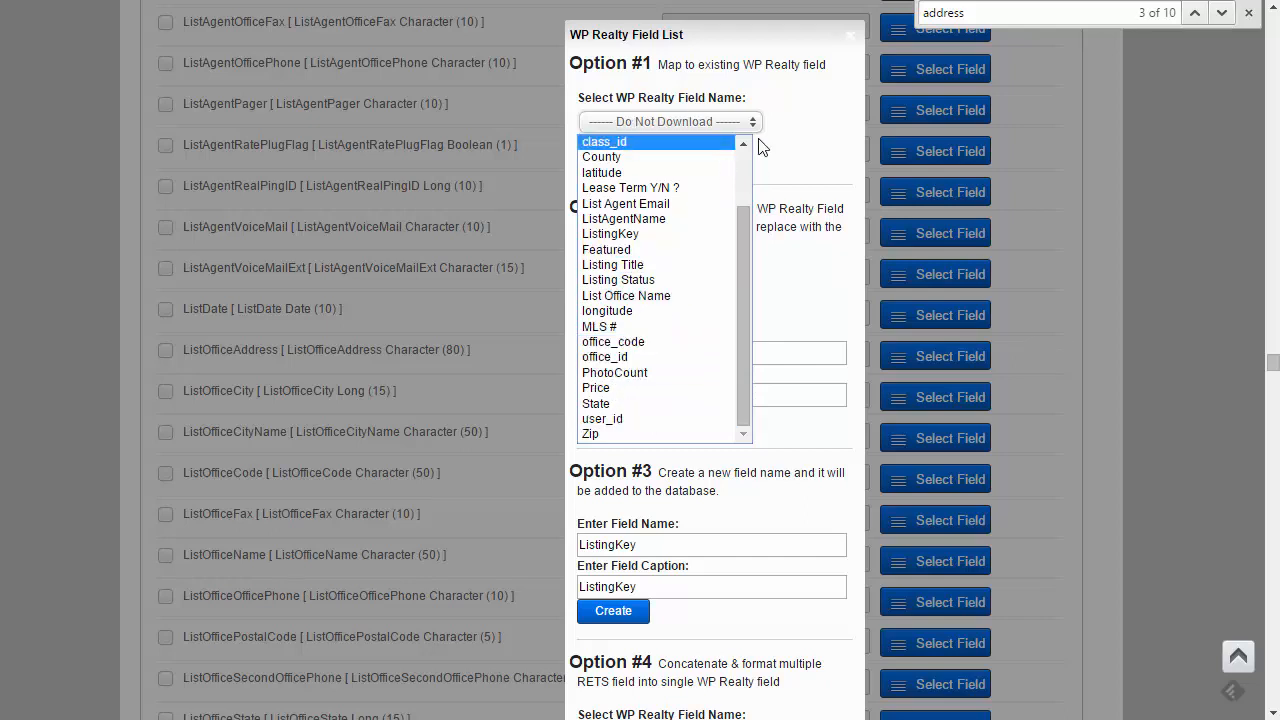
{"action": "left_click", "coordinate": [805, 132]}
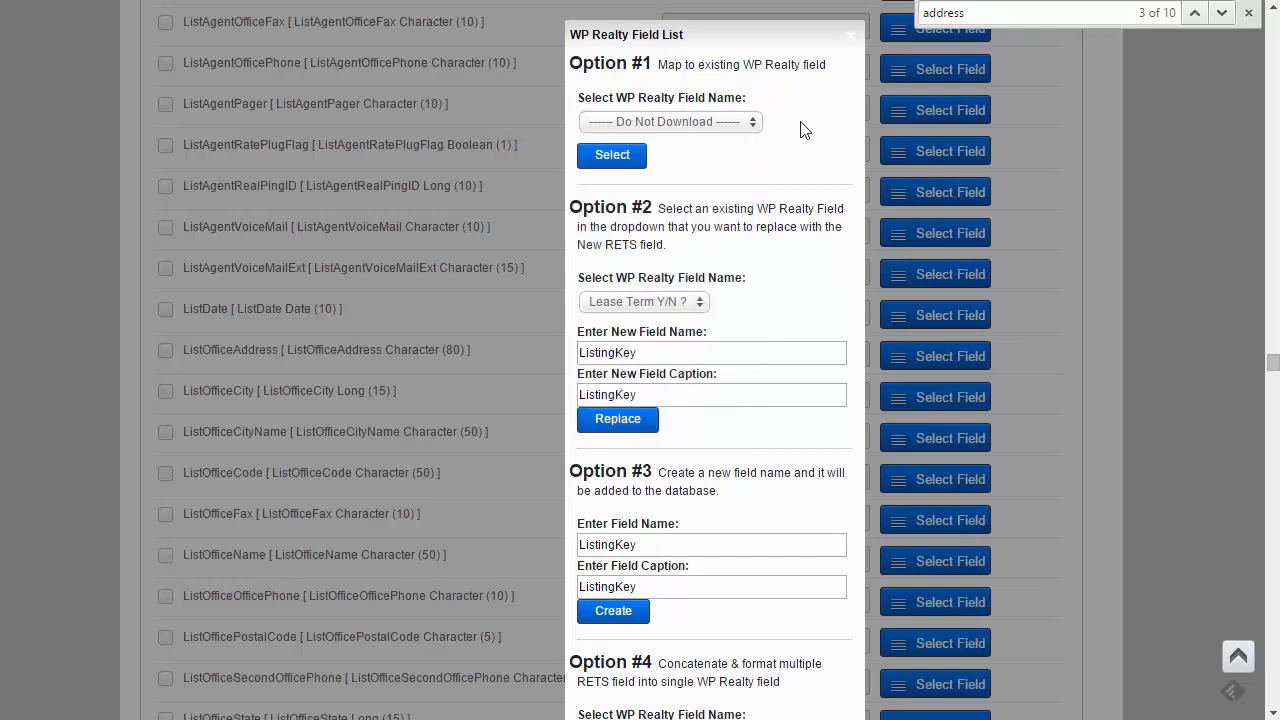
{"action": "left_click", "coordinate": [711, 122]}
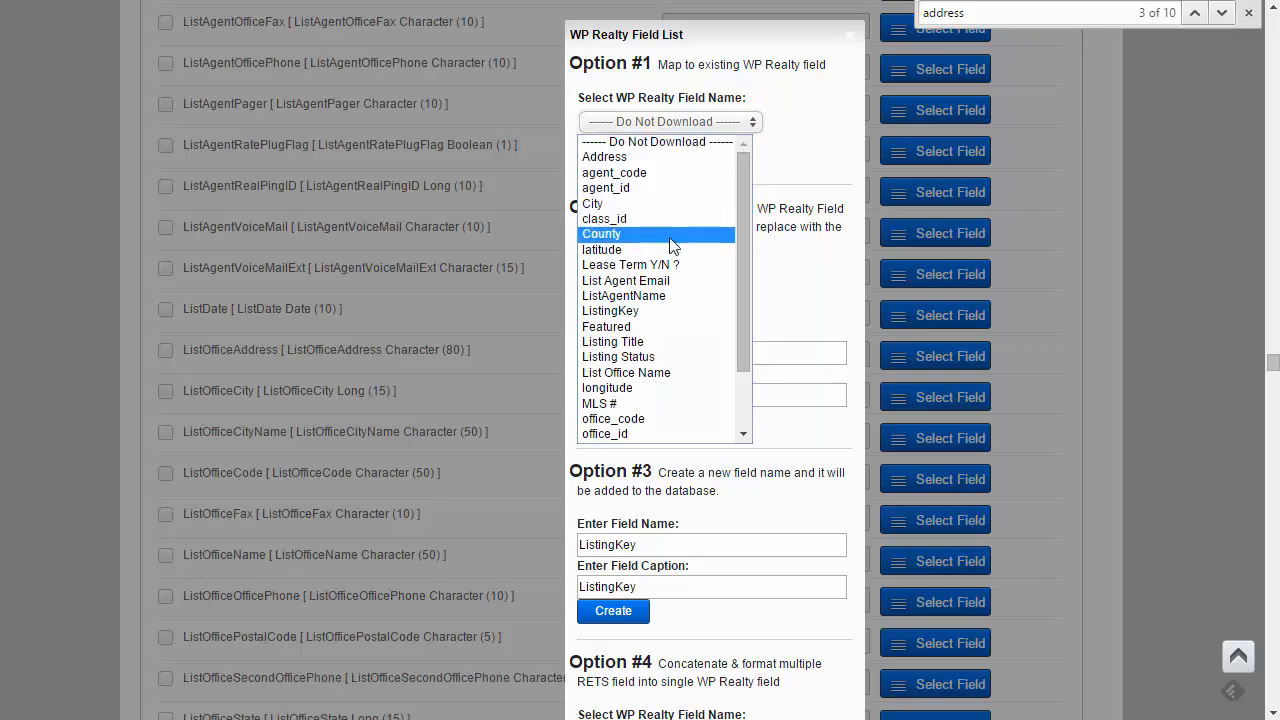
{"action": "left_click", "coordinate": [660, 315]}
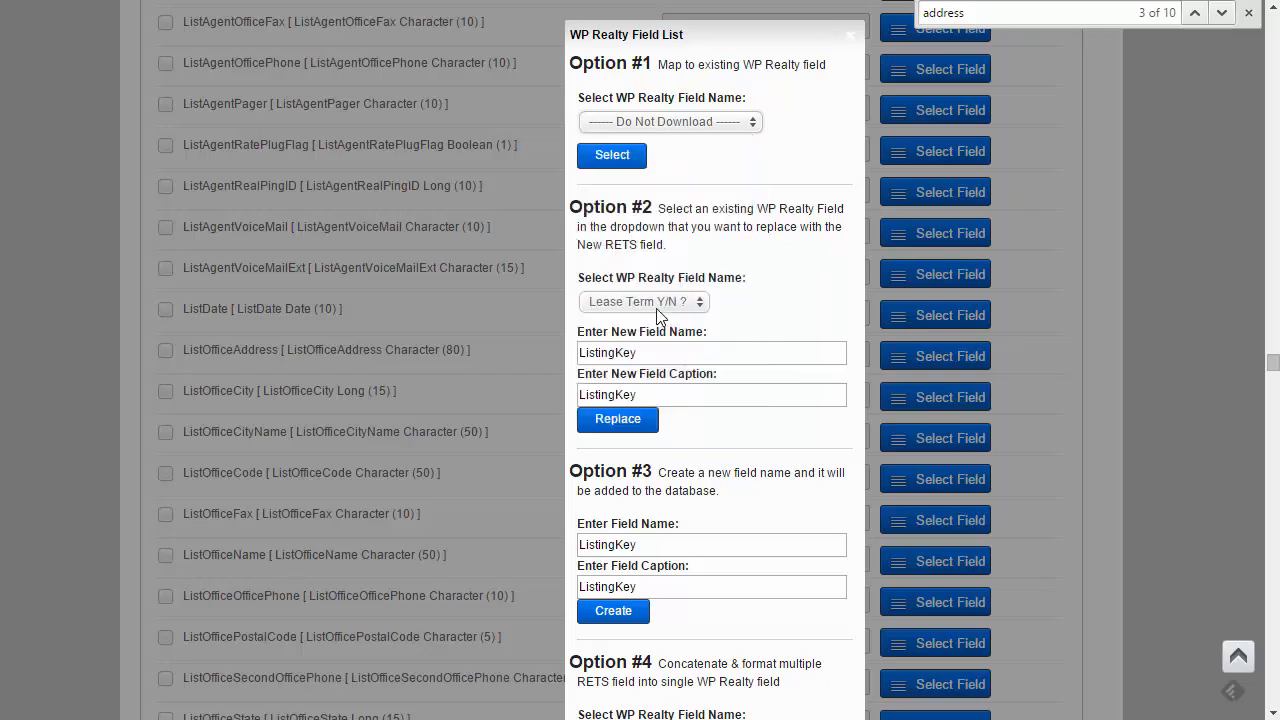
{"action": "left_click", "coordinate": [626, 165]}
Save the resource and class configuration with the ListingKey field mapped.
{"action": "scroll", "coordinate": [570, 294], "scroll_direction": "down", "scroll_amount": 20}
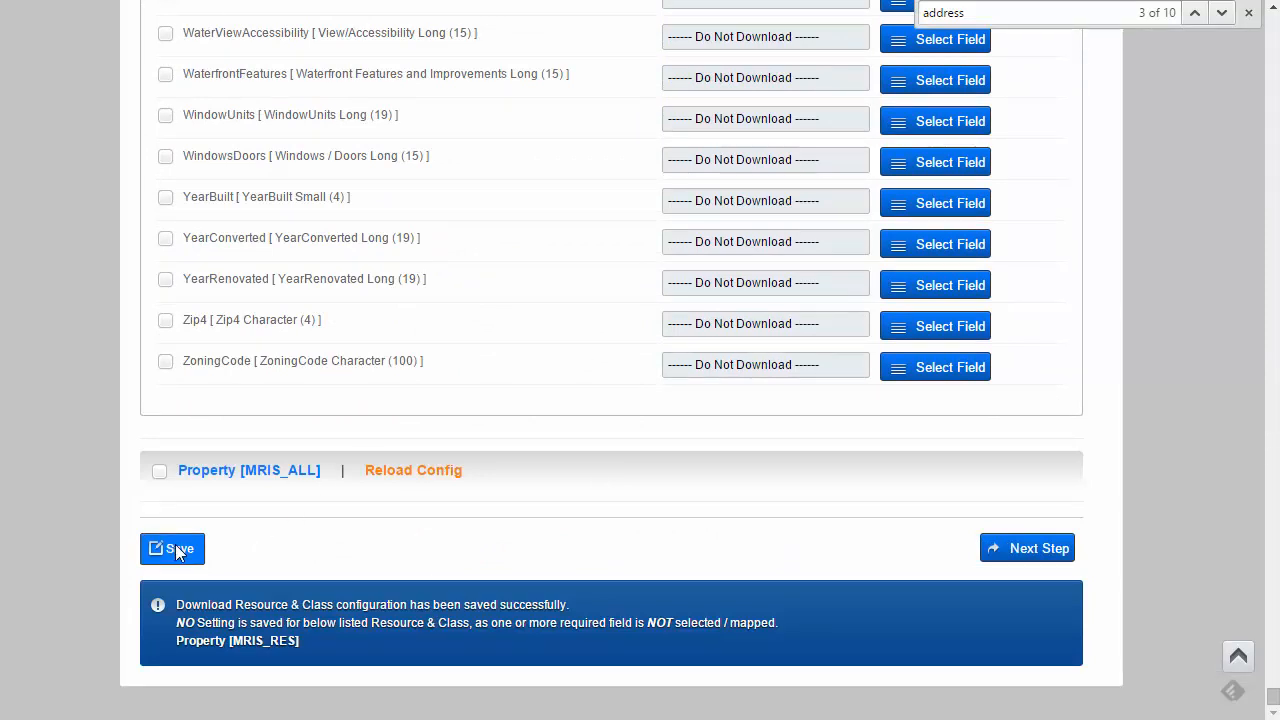
{"action": "left_click", "coordinate": [175, 548]}
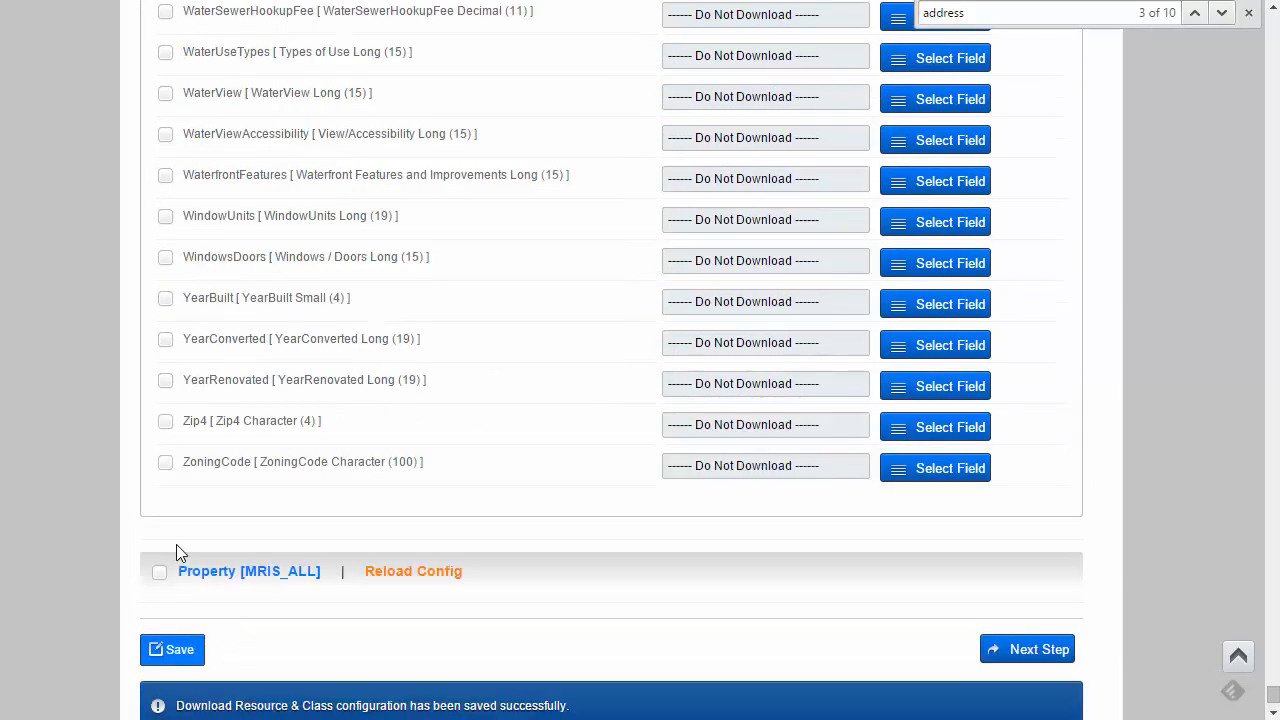
{"action": "scroll", "coordinate": [330, 543], "scroll_direction": "down", "scroll_amount": 1}
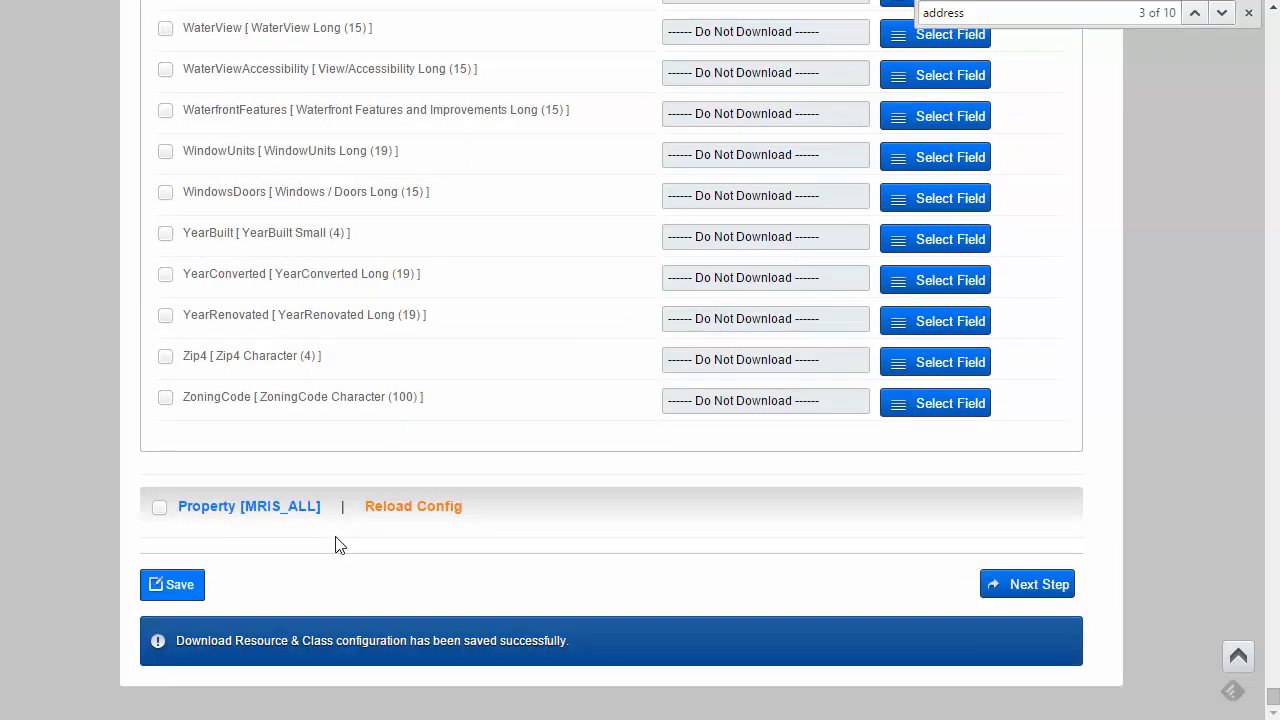
Proceed to the Cronjob Config step and switch the Property [MRIS_RES] class selection on and off again.
{"action": "left_click", "coordinate": [1035, 590]}
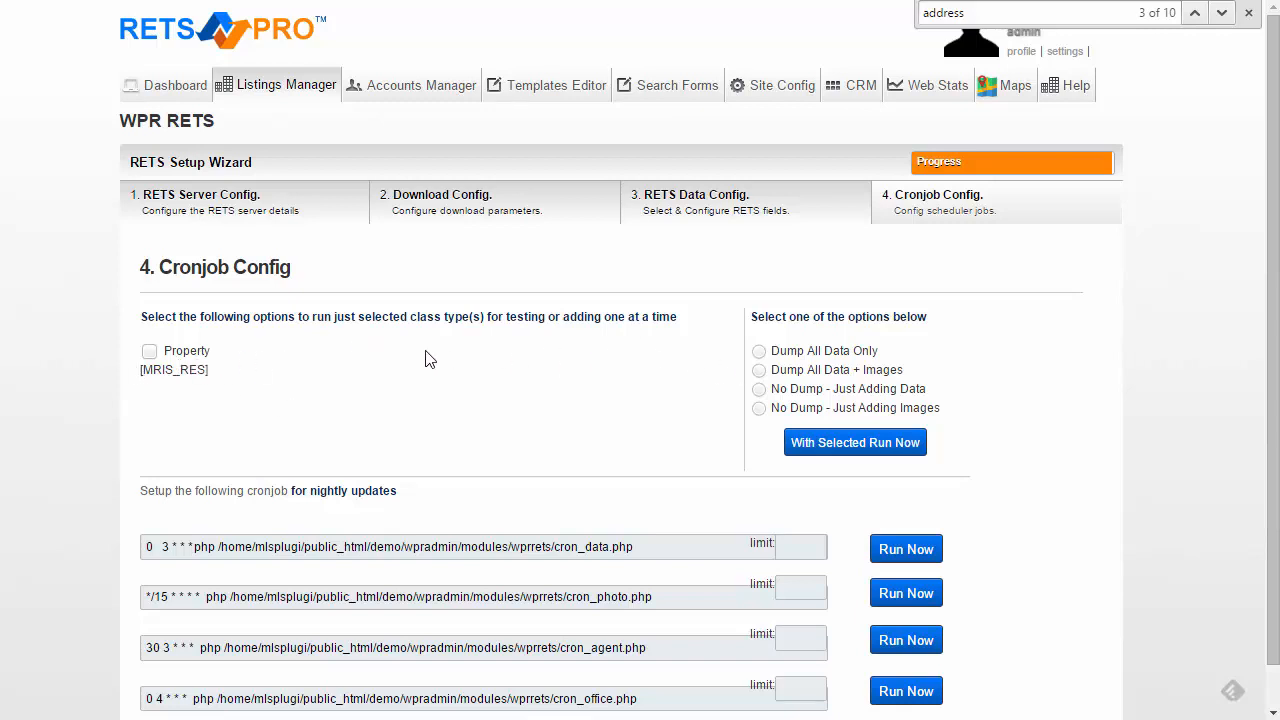
{"action": "left_click", "coordinate": [149, 352]}
{"action": "left_click", "coordinate": [149, 351]}
{"action": "scroll", "coordinate": [631, 394], "scroll_direction": "down", "scroll_amount": 1}
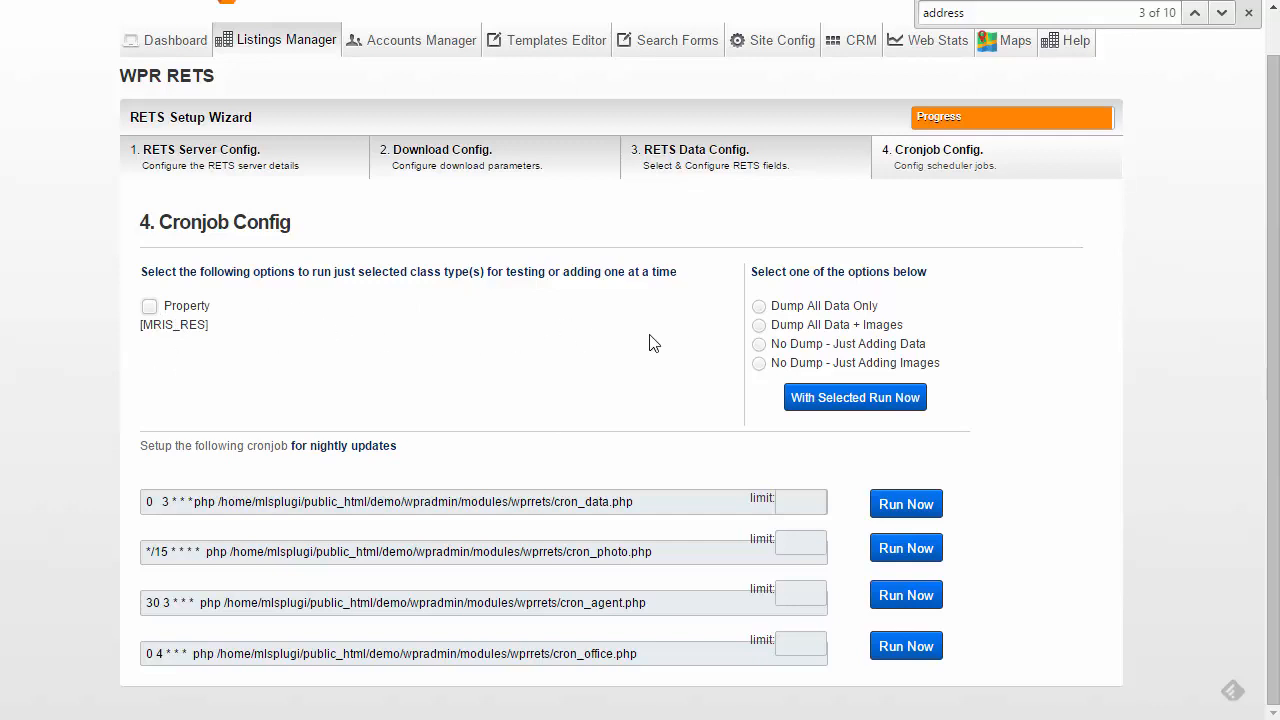
Run the cron_data.php job with a limit of 10 and close its output, followed by the cron_photo.php job.
{"action": "left_click", "coordinate": [799, 492]}
{"action": "left_click", "coordinate": [925, 514]}
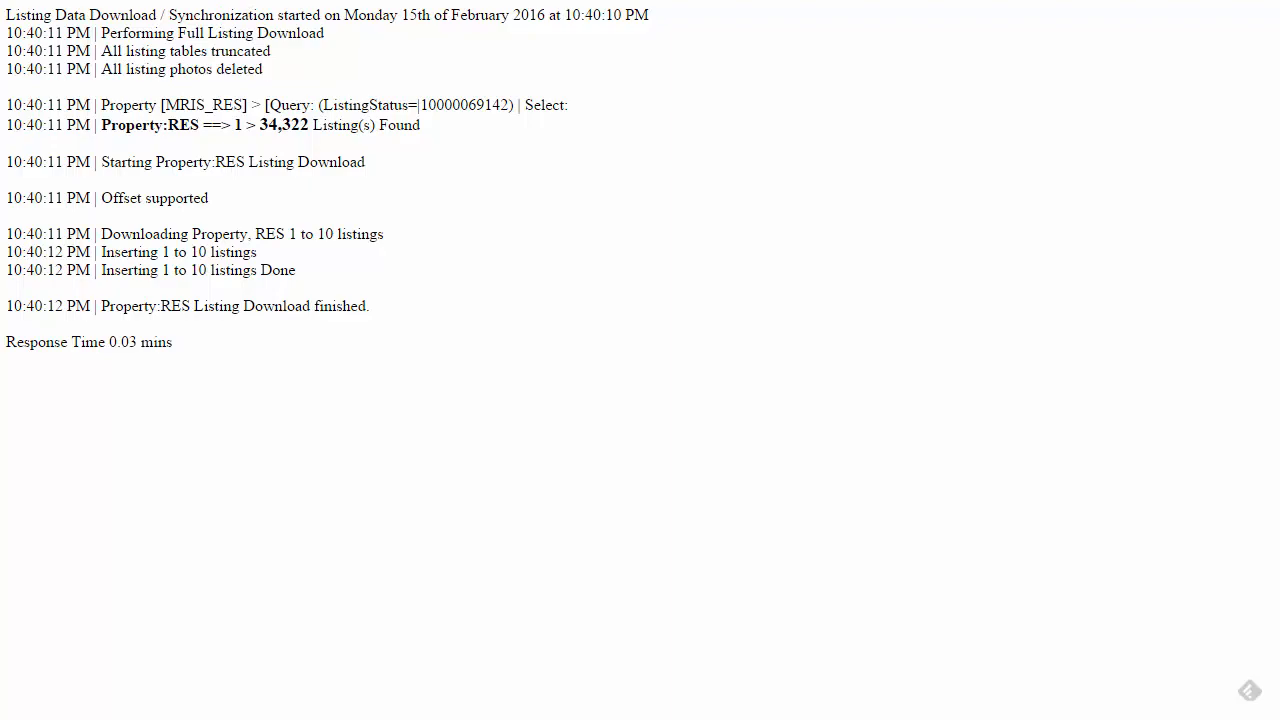
{"action": "key", "text": "ctrl+w"}
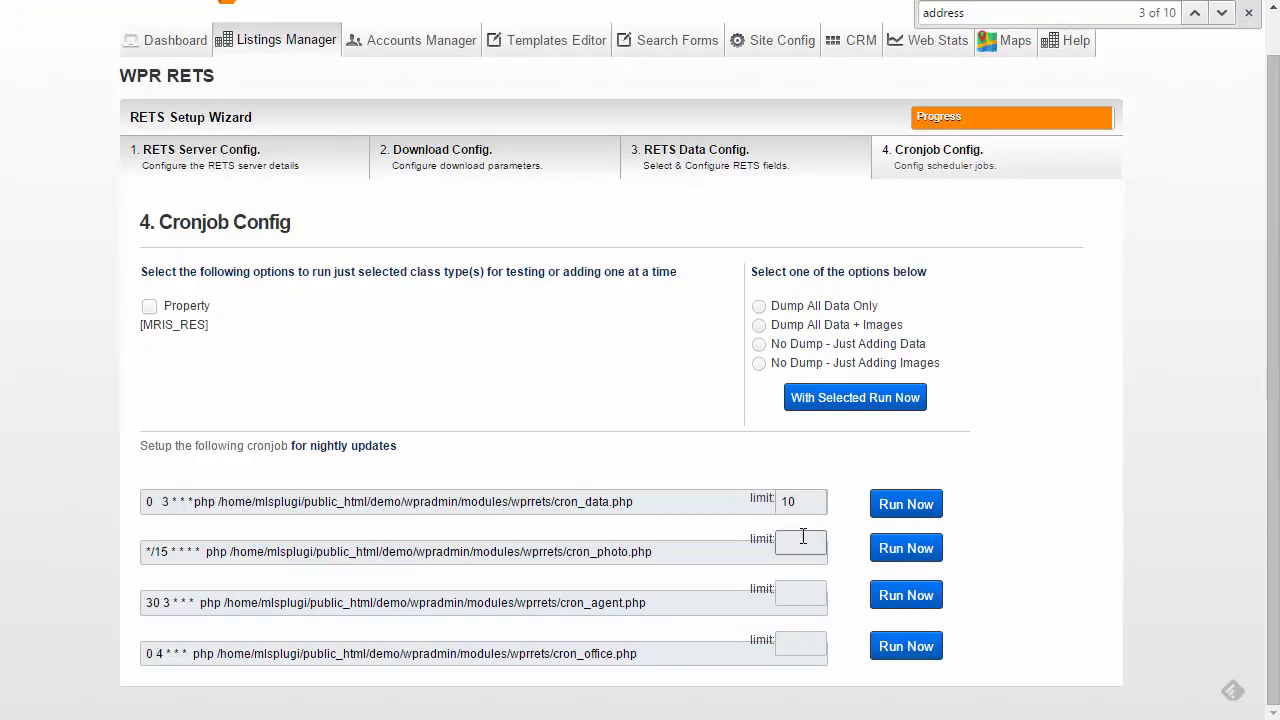
{"action": "left_click", "coordinate": [906, 549]}
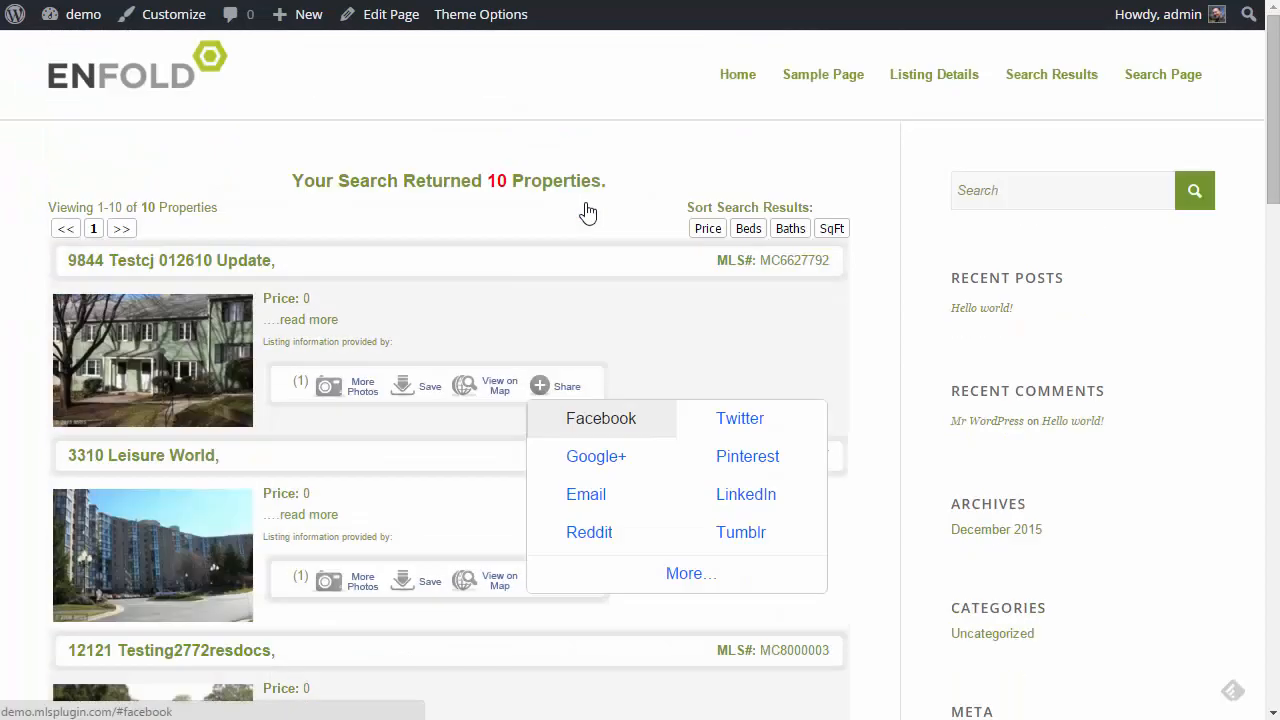
Review the downloaded listings and their photos on the website's property search results page.
{"action": "scroll", "coordinate": [560, 212], "scroll_direction": "down", "scroll_amount": 7}
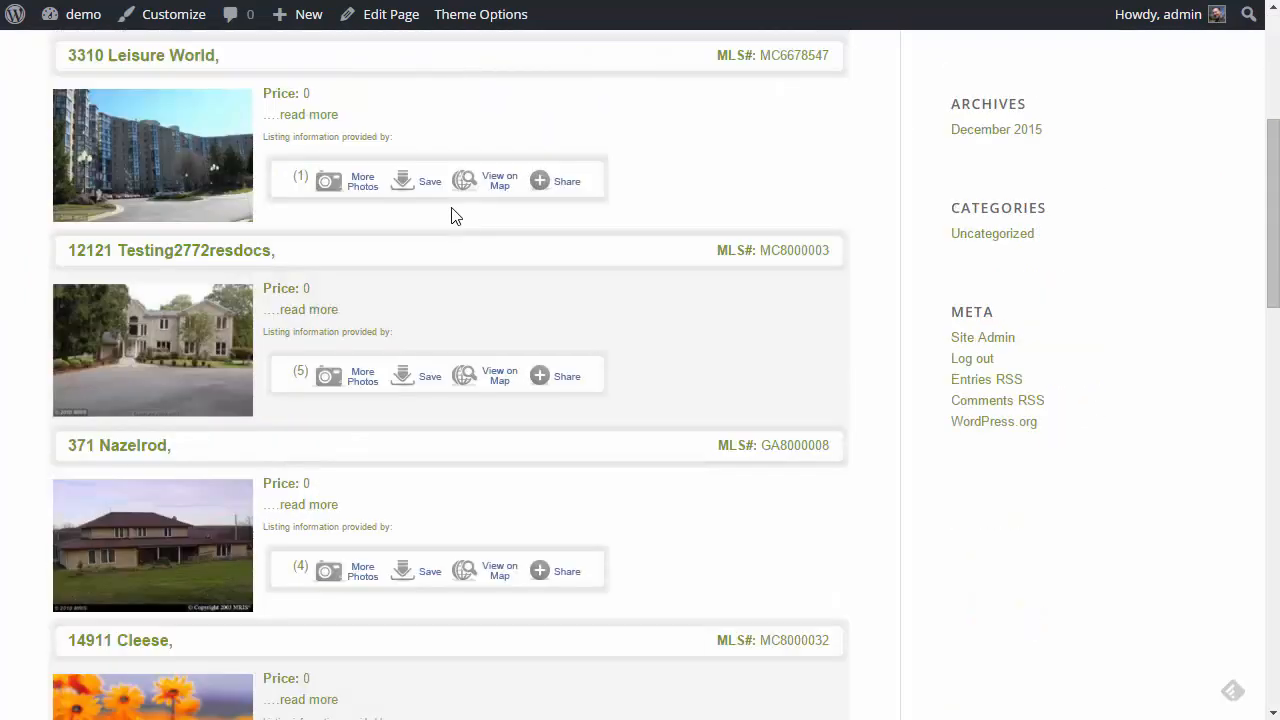
{"action": "scroll", "coordinate": [452, 215], "scroll_direction": "down", "scroll_amount": 7}
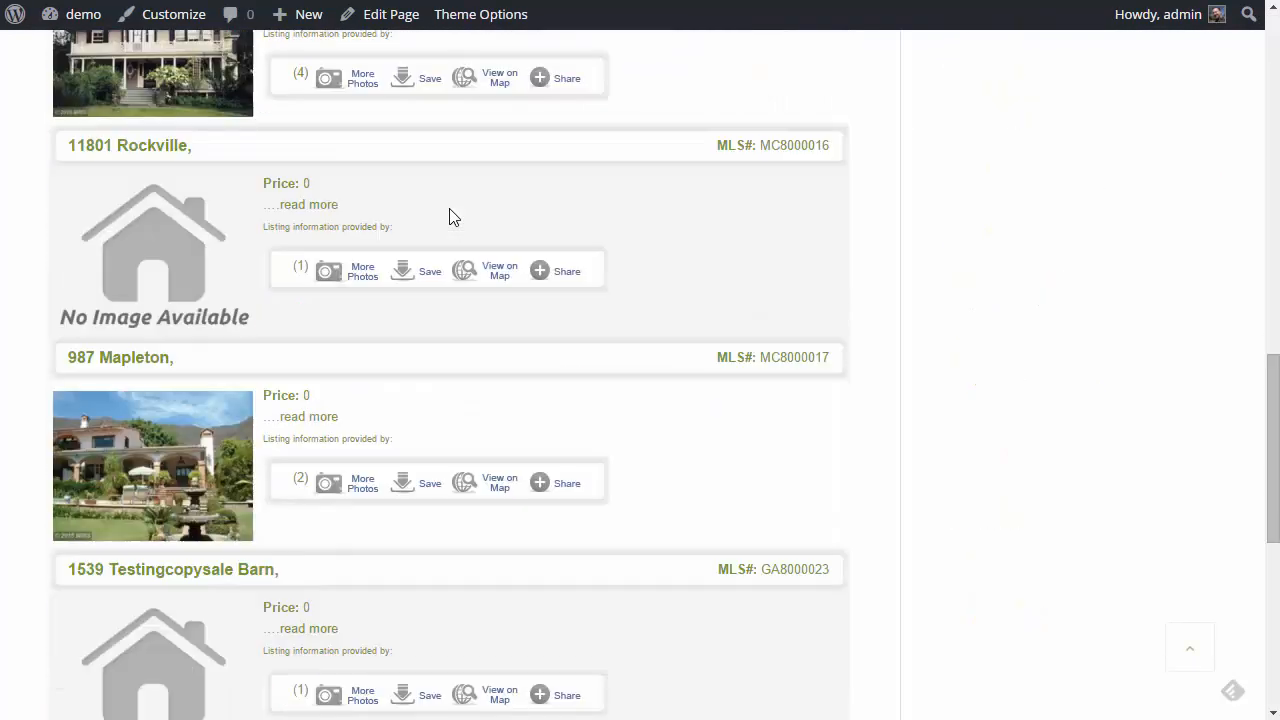
{"action": "scroll", "coordinate": [452, 215], "scroll_direction": "down", "scroll_amount": 4}
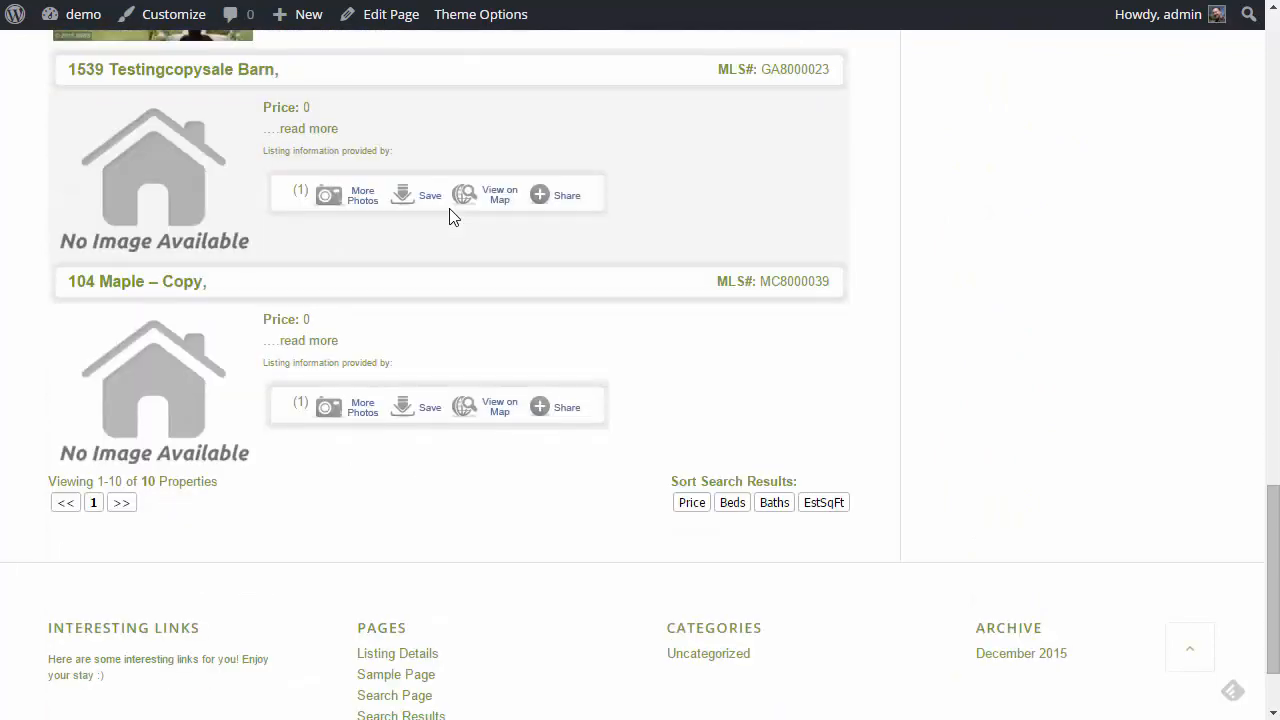
{"action": "scroll", "coordinate": [452, 215], "scroll_direction": "up", "scroll_amount": 18}
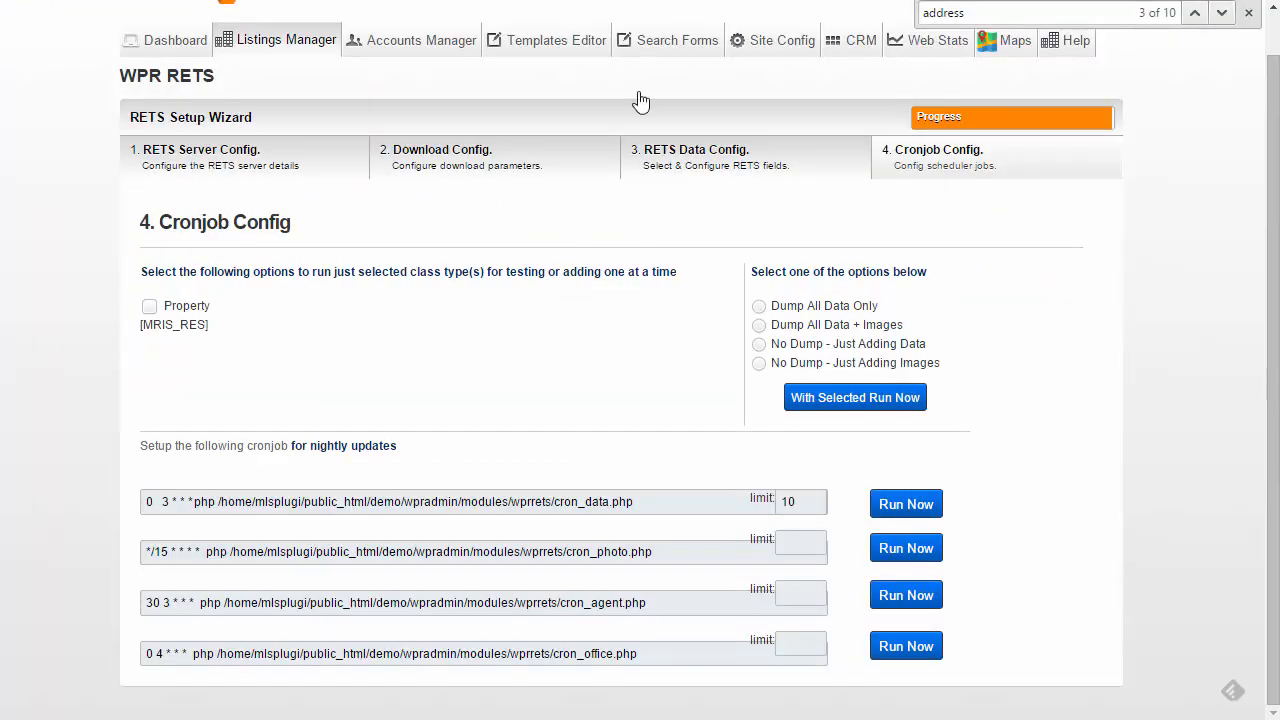
Review the Property [MRIS_RES] download settings in RETS Data Config and return to the Cronjob Config step.
{"action": "left_click", "coordinate": [735, 162]}
{"action": "scroll", "coordinate": [623, 430], "scroll_direction": "down", "scroll_amount": 6}
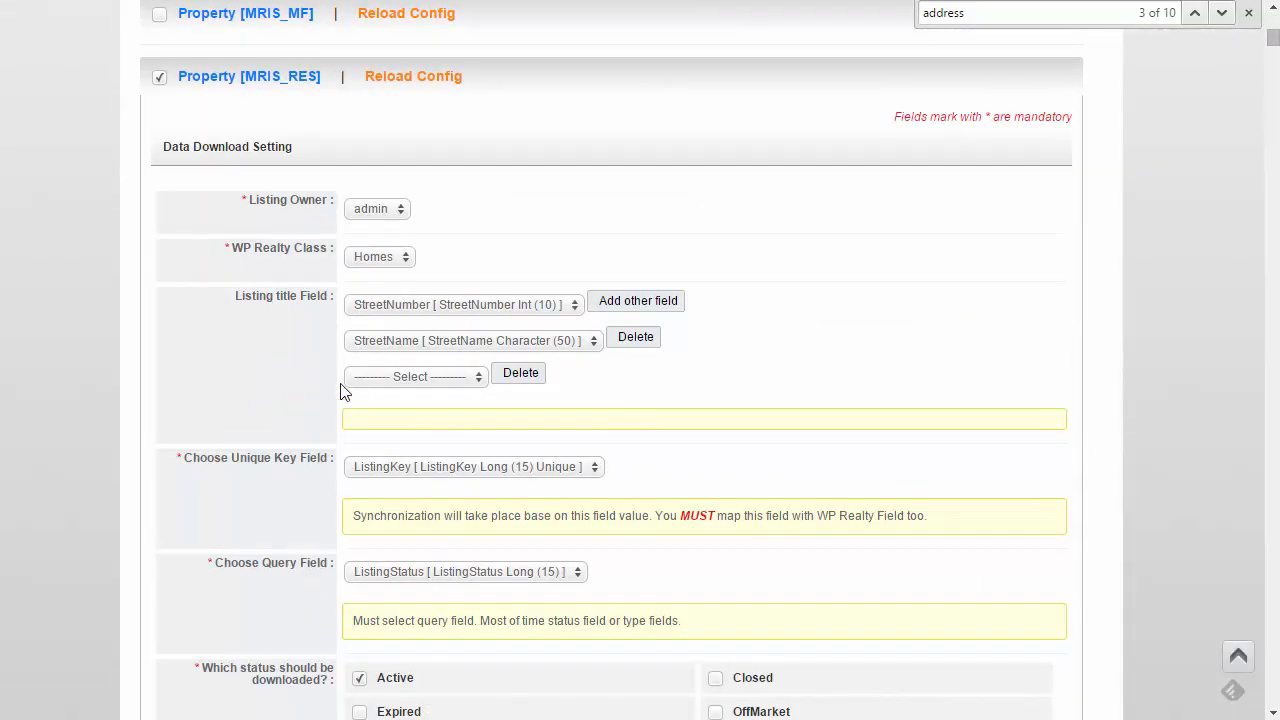
{"action": "scroll", "coordinate": [671, 351], "scroll_direction": "down", "scroll_amount": 15}
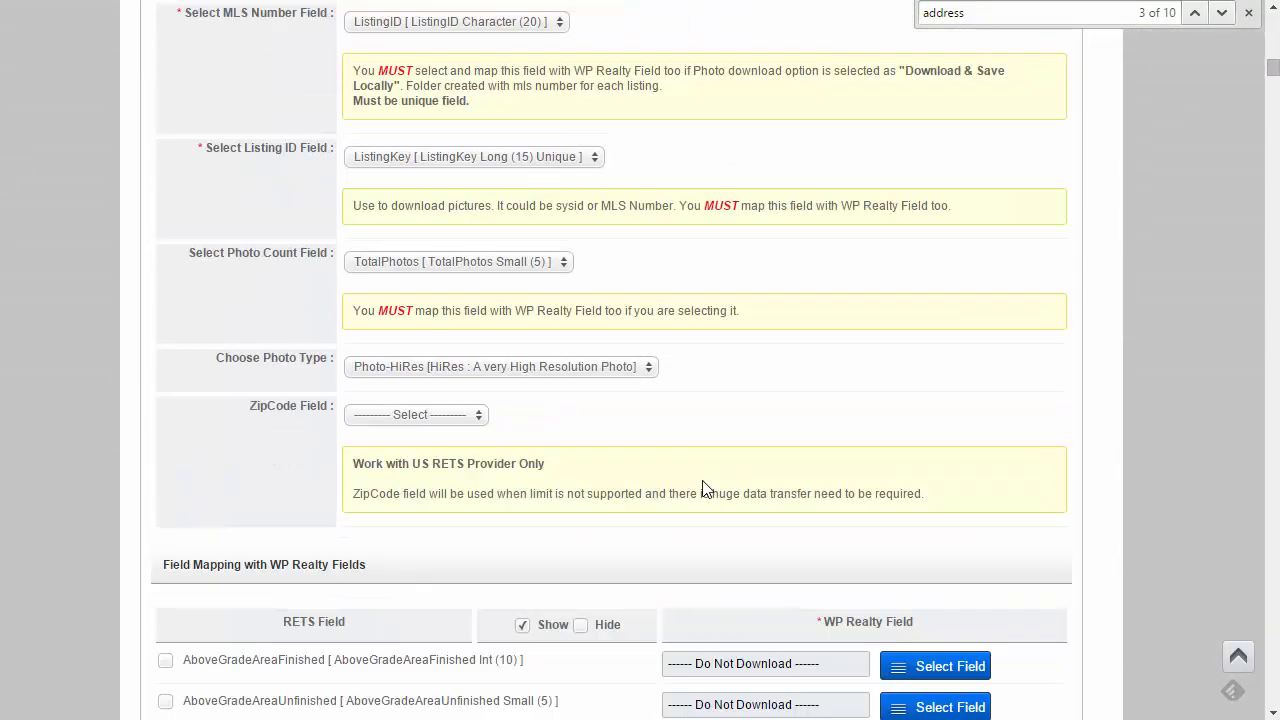
{"action": "scroll", "coordinate": [703, 488], "scroll_direction": "down", "scroll_amount": 4}
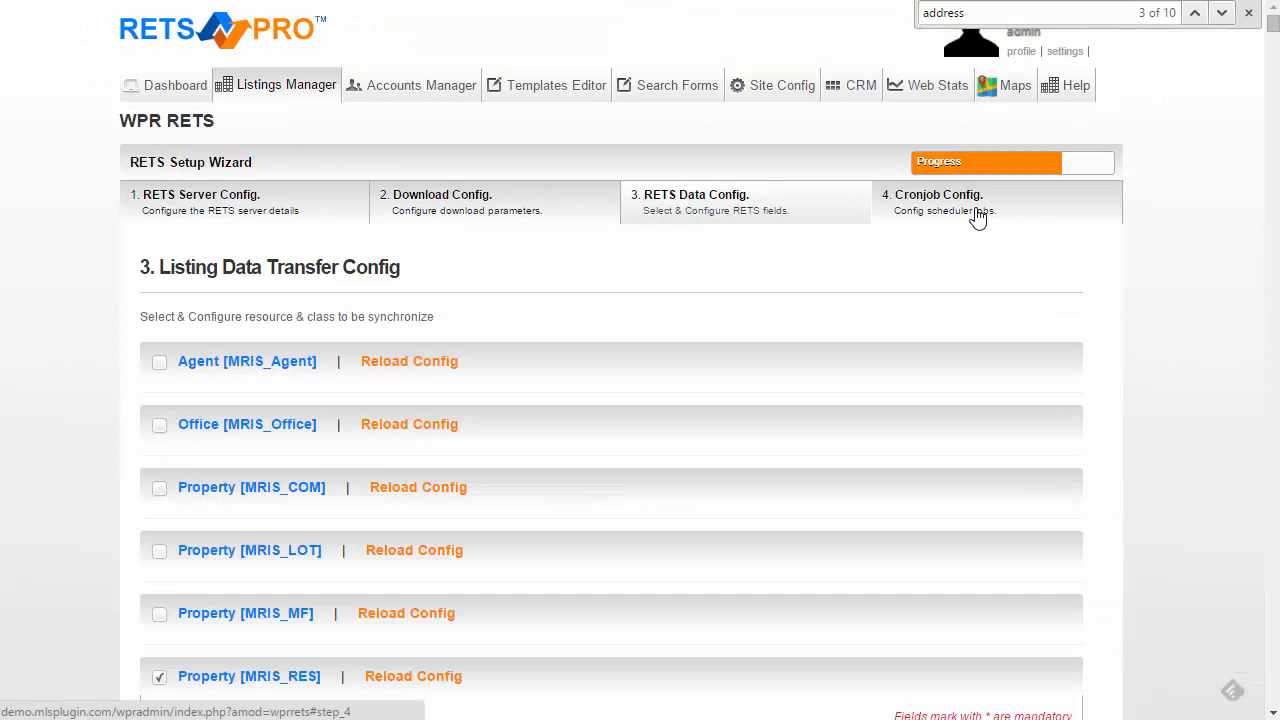
{"action": "left_click", "coordinate": [977, 218]}
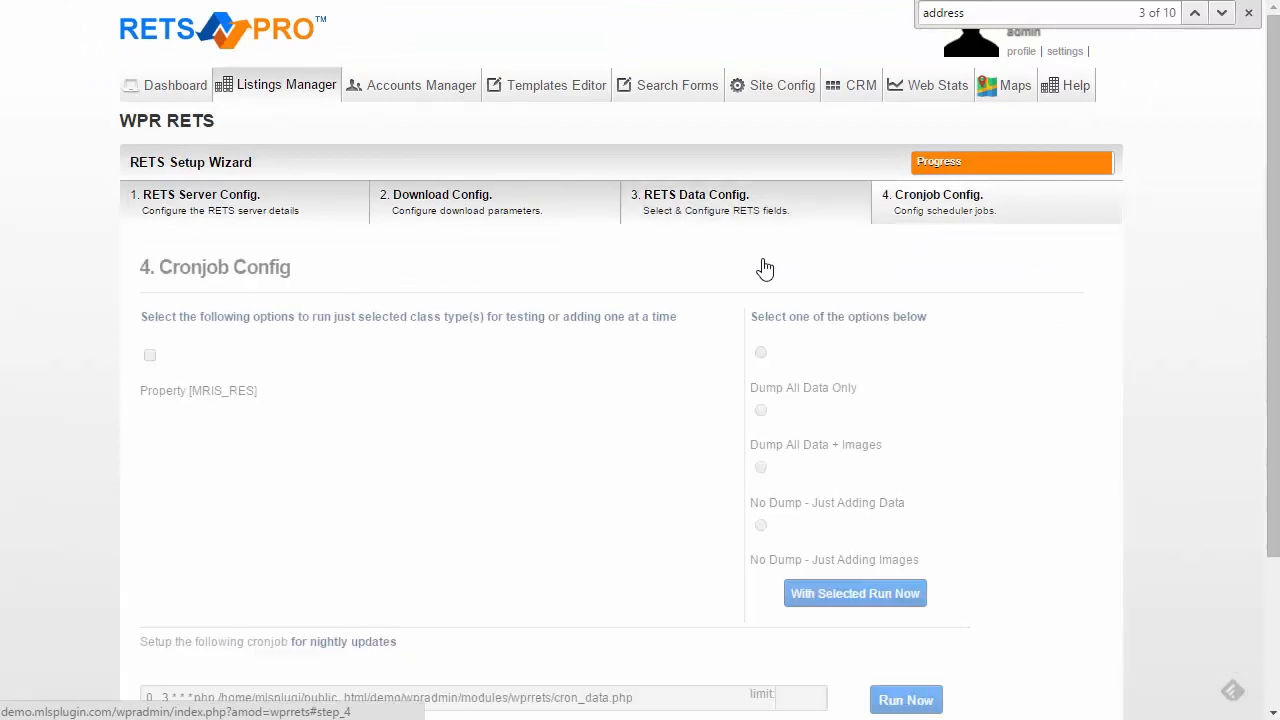
{"action": "scroll", "coordinate": [700, 357], "scroll_direction": "down", "scroll_amount": 2}
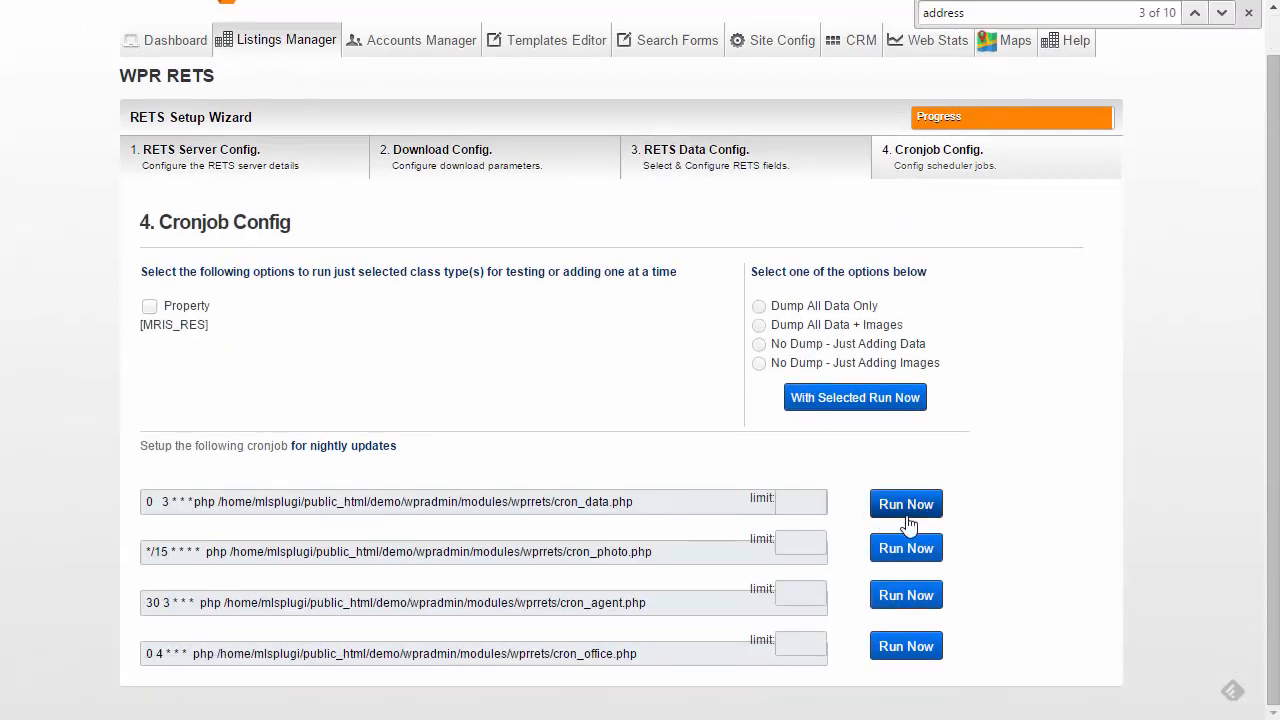
Highlight the PHP commands of the cron_data, cron_photo, cron_agent and cron_office nightly cronjobs in turn.
{"action": "left_click", "coordinate": [645, 502]}
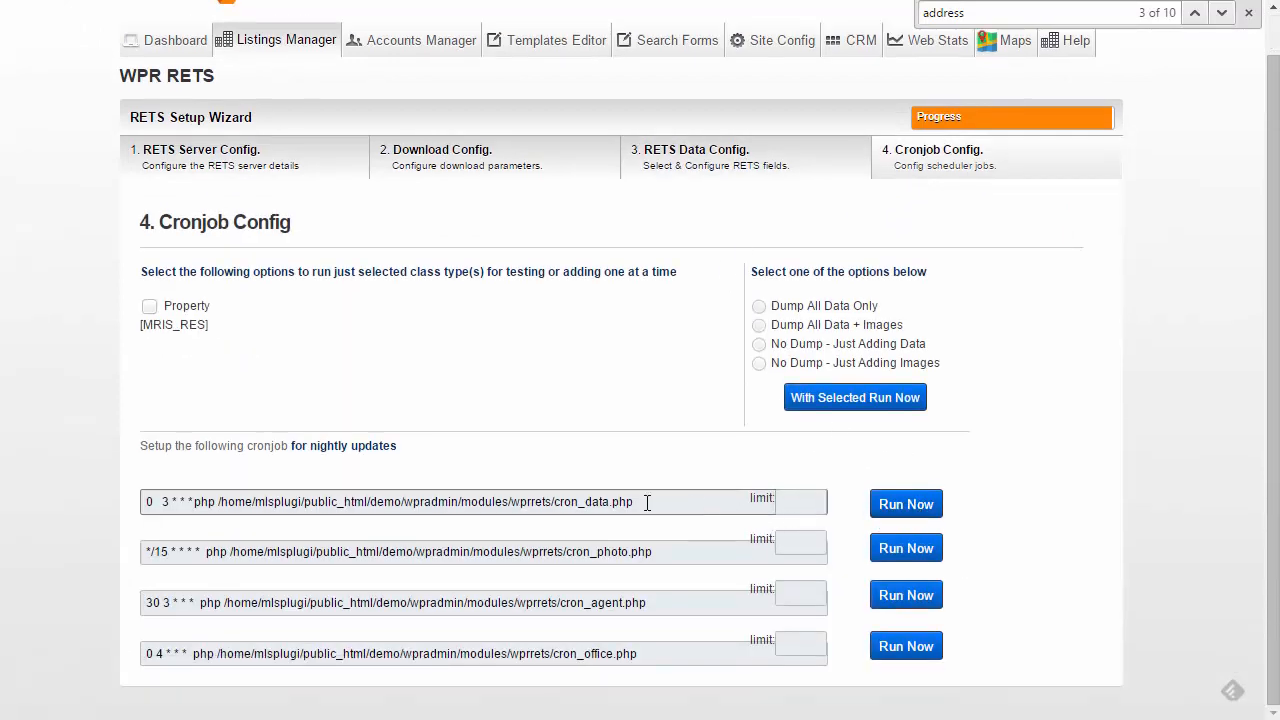
{"action": "left_click", "coordinate": [807, 498]}
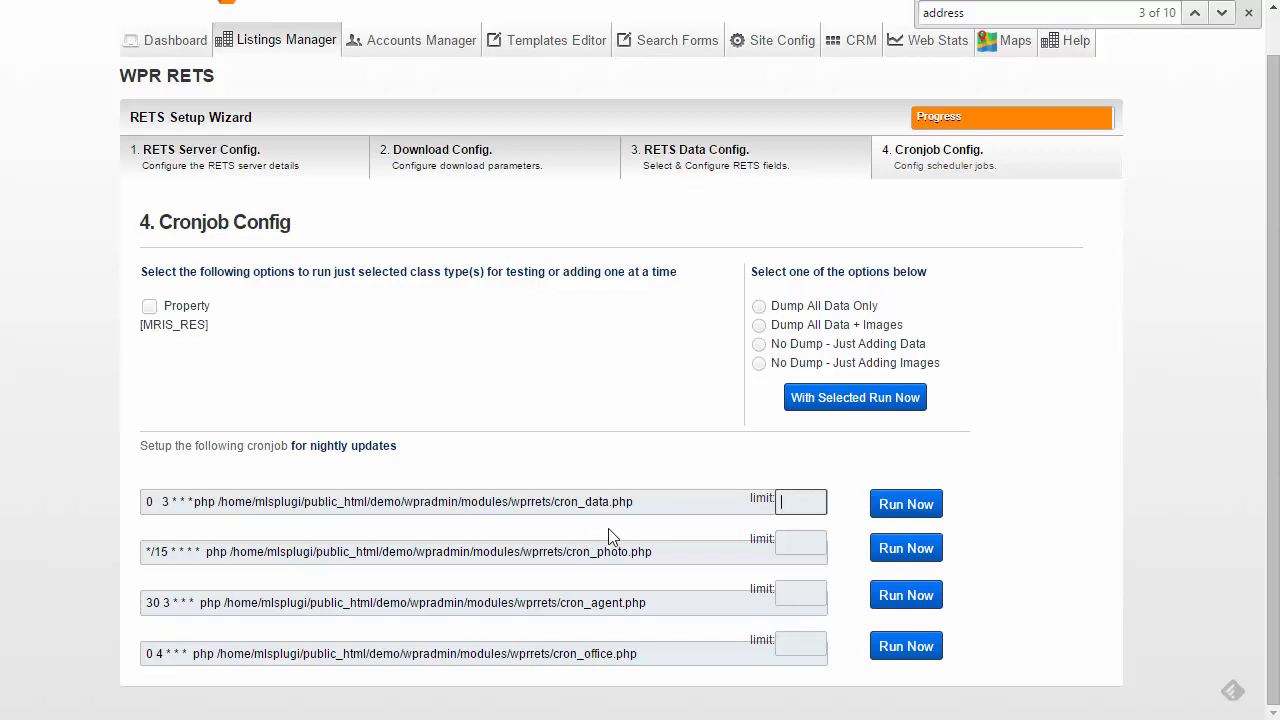
{"action": "left_click_drag", "start_coordinate": [647, 501], "coordinate": [197, 501]}
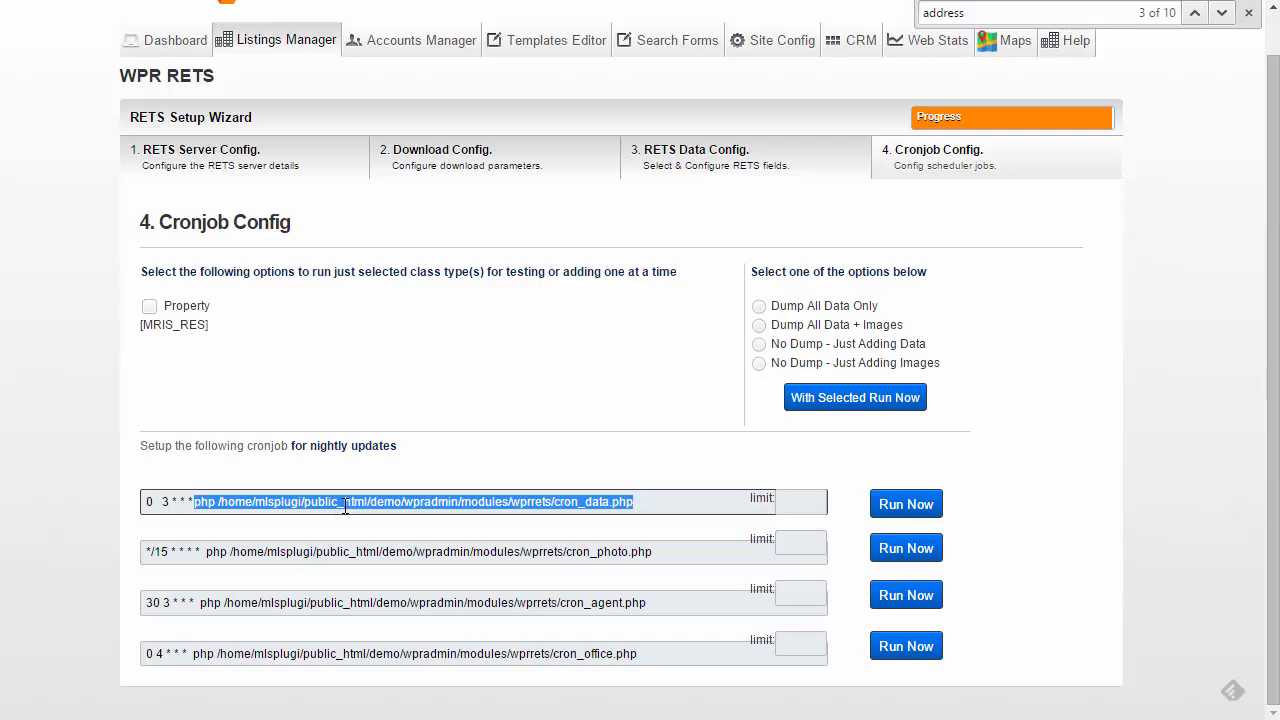
{"action": "left_click_drag", "start_coordinate": [630, 506], "coordinate": [135, 505]}
{"action": "left_click", "coordinate": [692, 501]}
{"action": "left_click_drag", "start_coordinate": [678, 501], "coordinate": [194, 502]}
{"action": "left_click", "coordinate": [671, 552]}
{"action": "left_click_drag", "start_coordinate": [671, 552], "coordinate": [209, 558]}
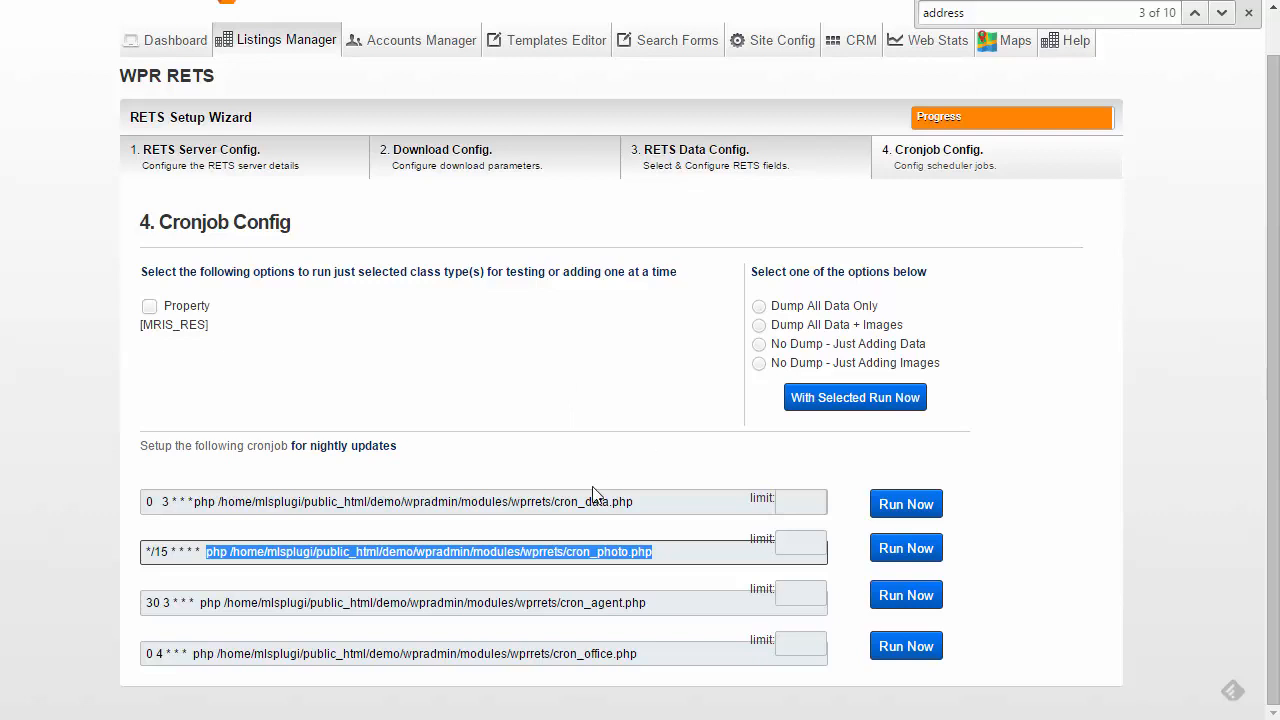
{"action": "left_click_drag", "start_coordinate": [664, 604], "coordinate": [170, 632]}
{"action": "left_click_drag", "start_coordinate": [676, 654], "coordinate": [192, 661]}
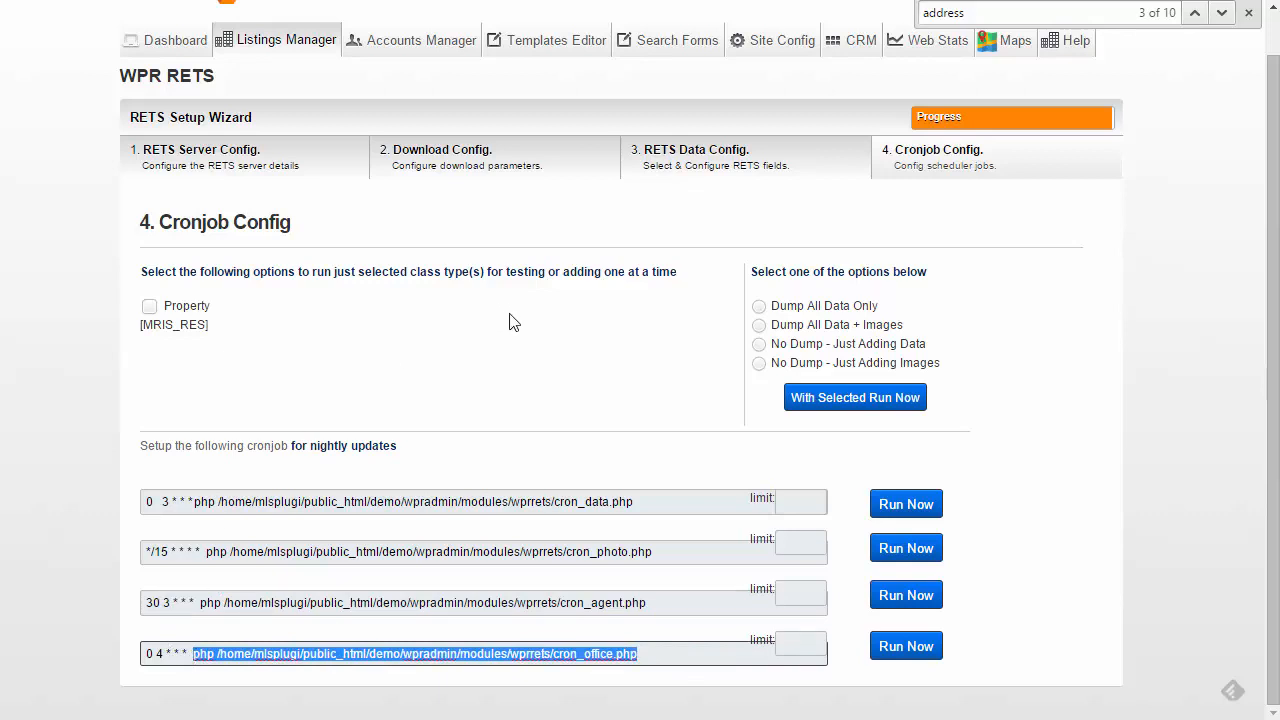
Return to RETS Data Config and open the WP Realty field options for ListAgentFirstName.
{"action": "left_click", "coordinate": [728, 174]}
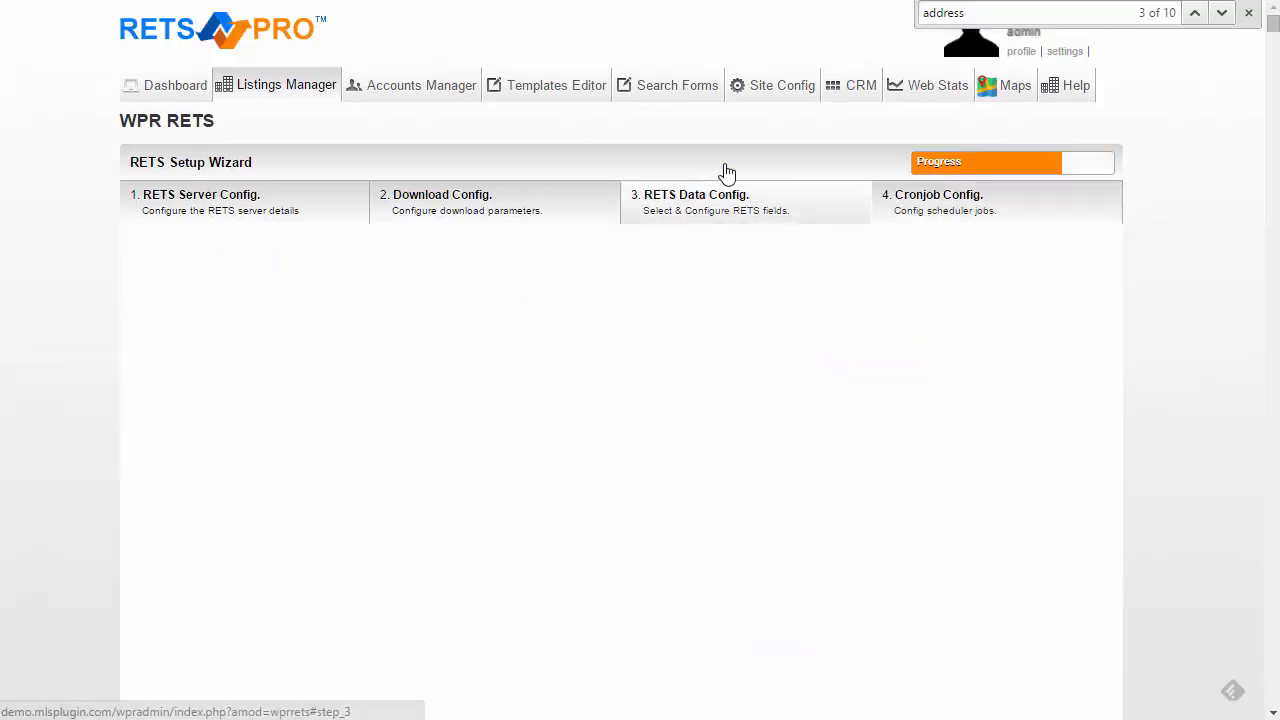
{"action": "scroll", "coordinate": [710, 389], "scroll_direction": "down", "scroll_amount": 10}
{"action": "scroll", "coordinate": [708, 390], "scroll_direction": "down", "scroll_amount": 20}
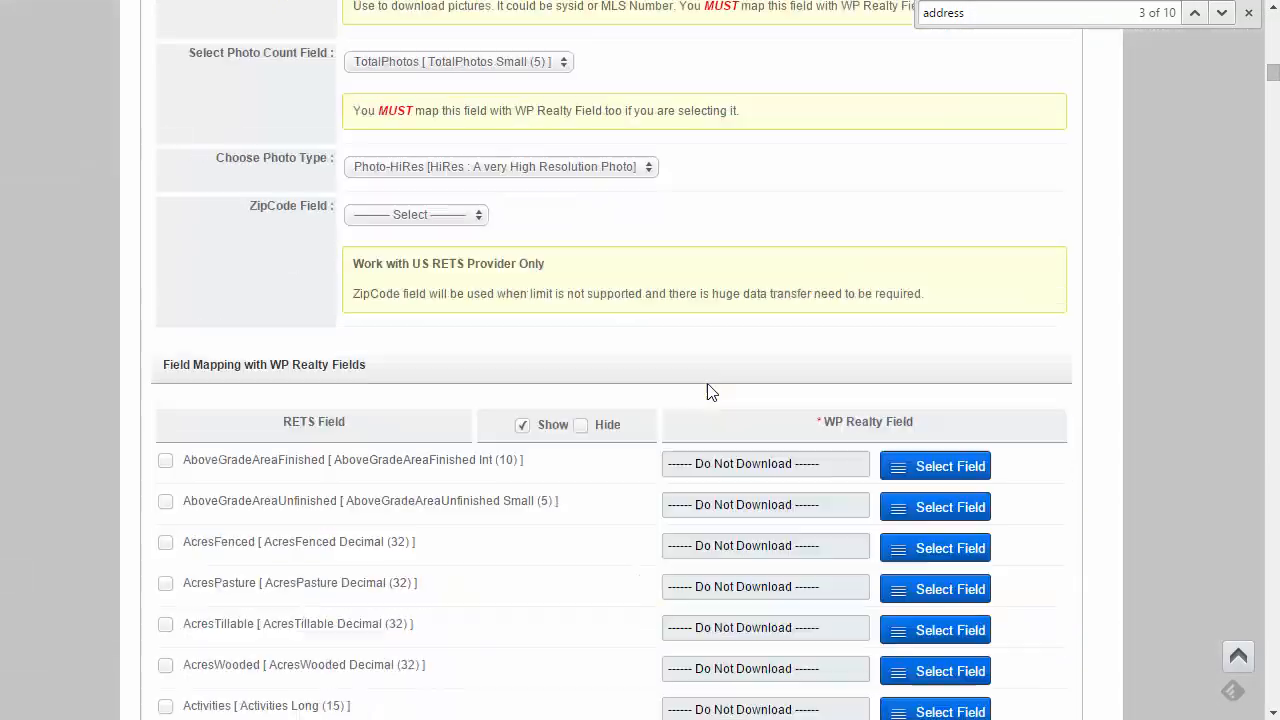
{"action": "scroll", "coordinate": [708, 390], "scroll_direction": "down", "scroll_amount": 12}
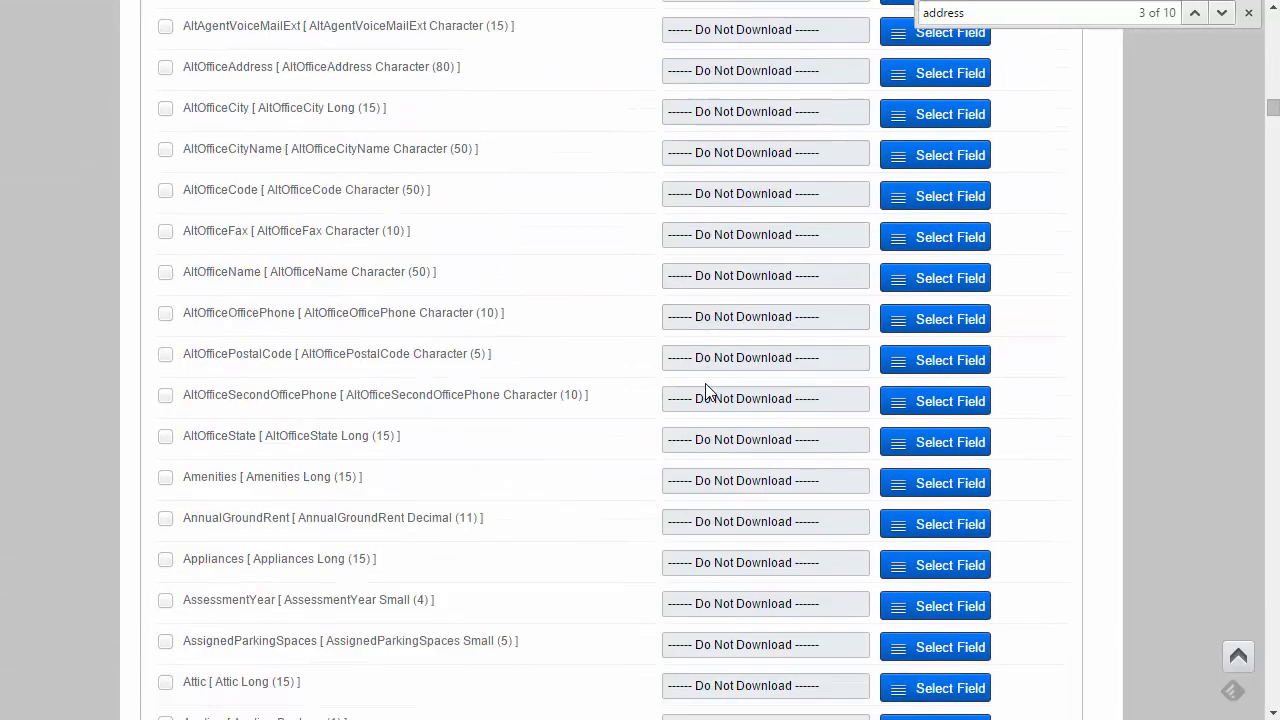
{"action": "scroll", "coordinate": [677, 389], "scroll_direction": "down", "scroll_amount": 13}
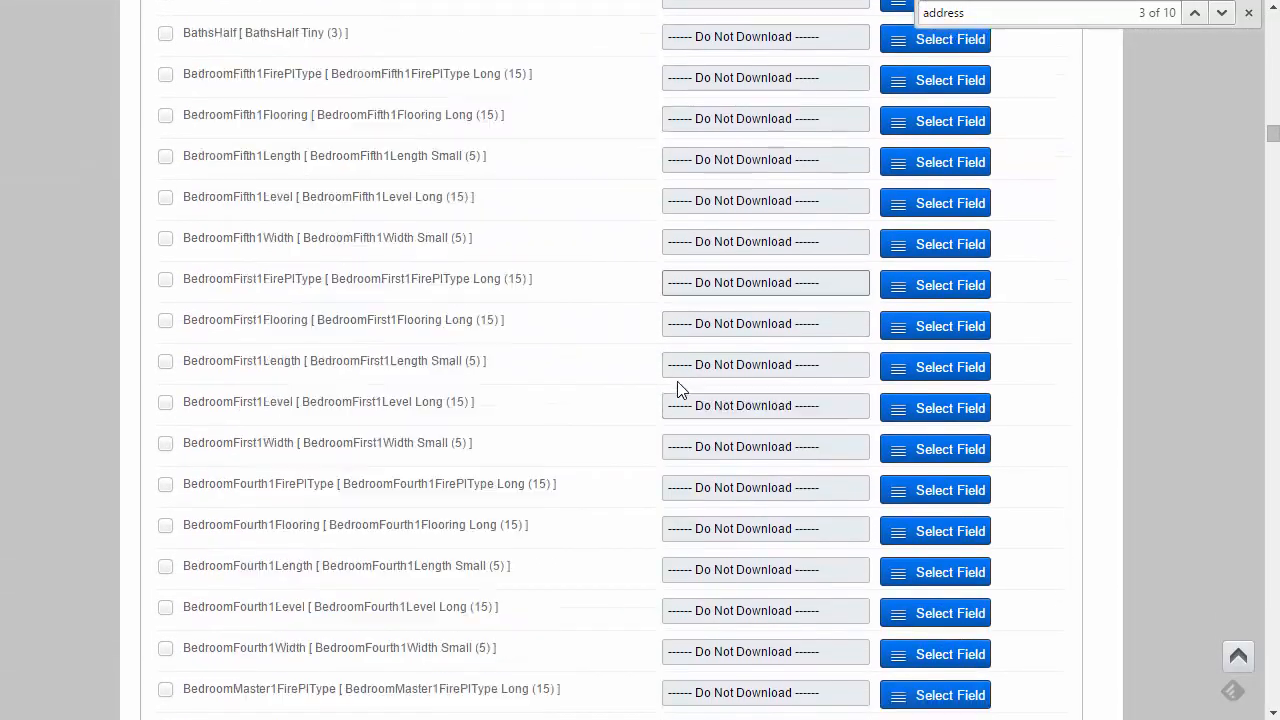
{"action": "scroll", "coordinate": [677, 389], "scroll_direction": "down", "scroll_amount": 13}
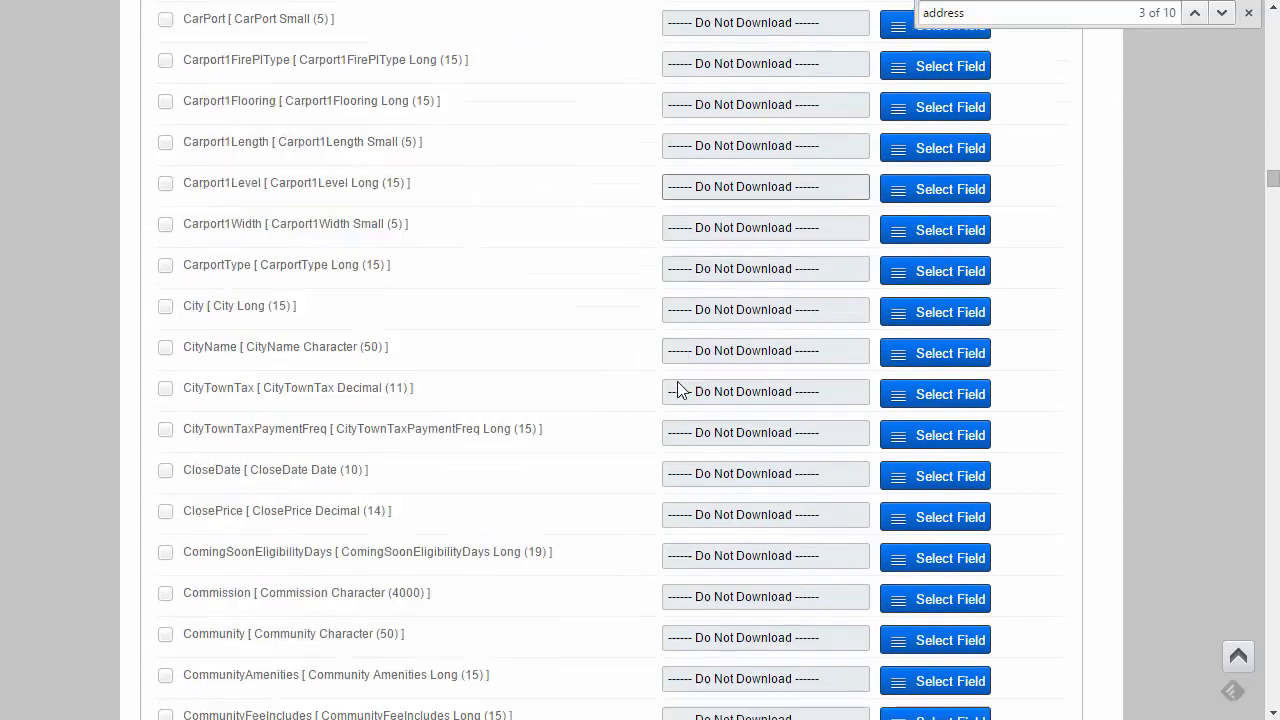
{"action": "scroll", "coordinate": [677, 389], "scroll_direction": "down", "scroll_amount": 13}
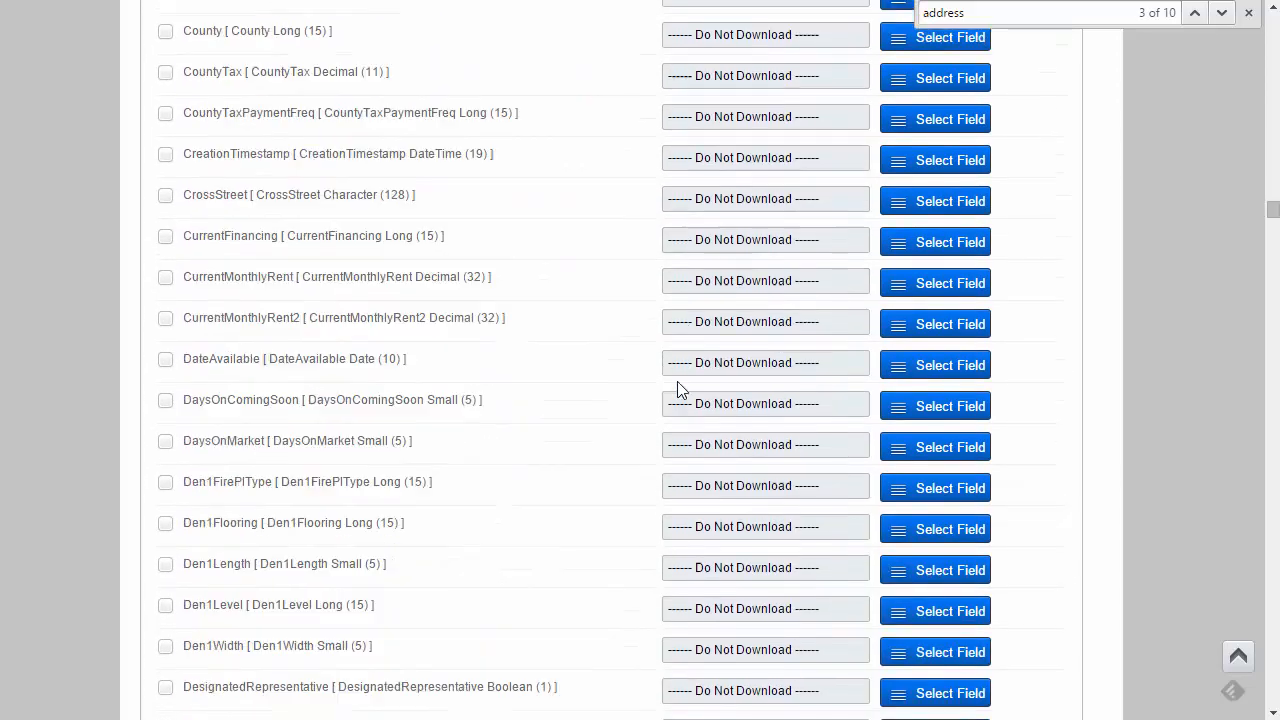
{"action": "scroll", "coordinate": [677, 381], "scroll_direction": "down", "scroll_amount": 13}
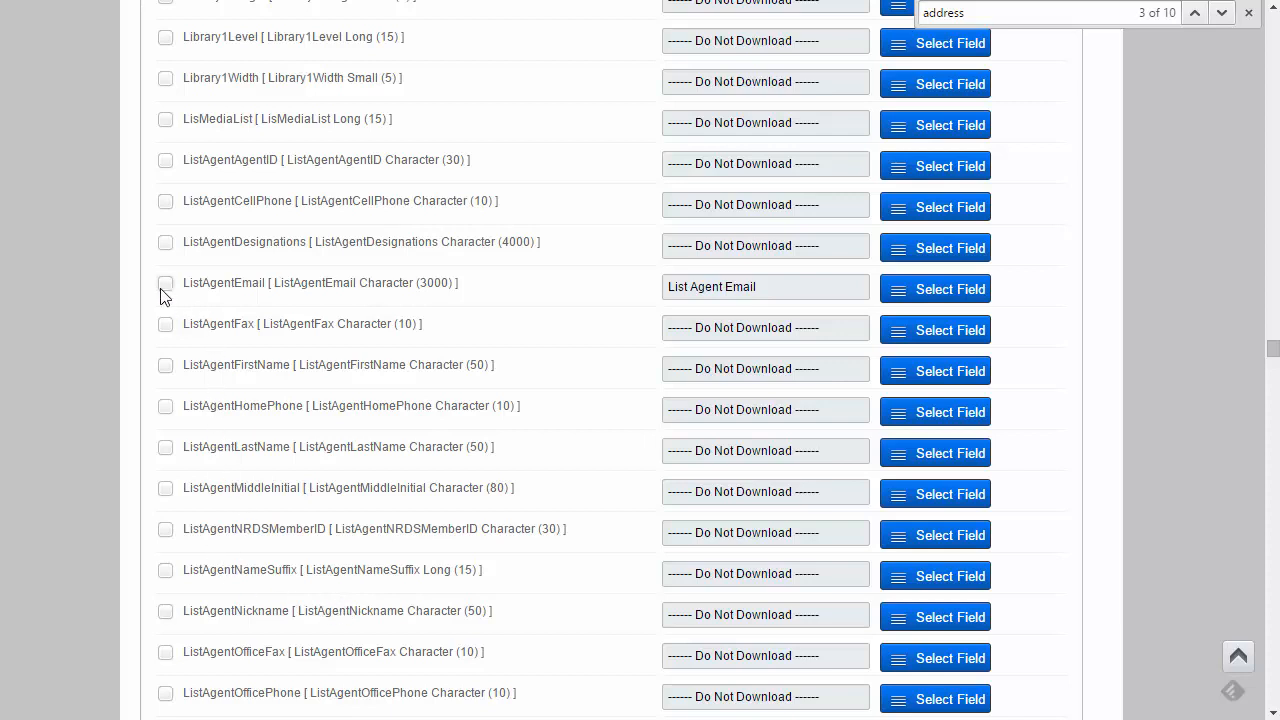
{"action": "scroll", "coordinate": [160, 295], "scroll_direction": "up", "scroll_amount": 1}
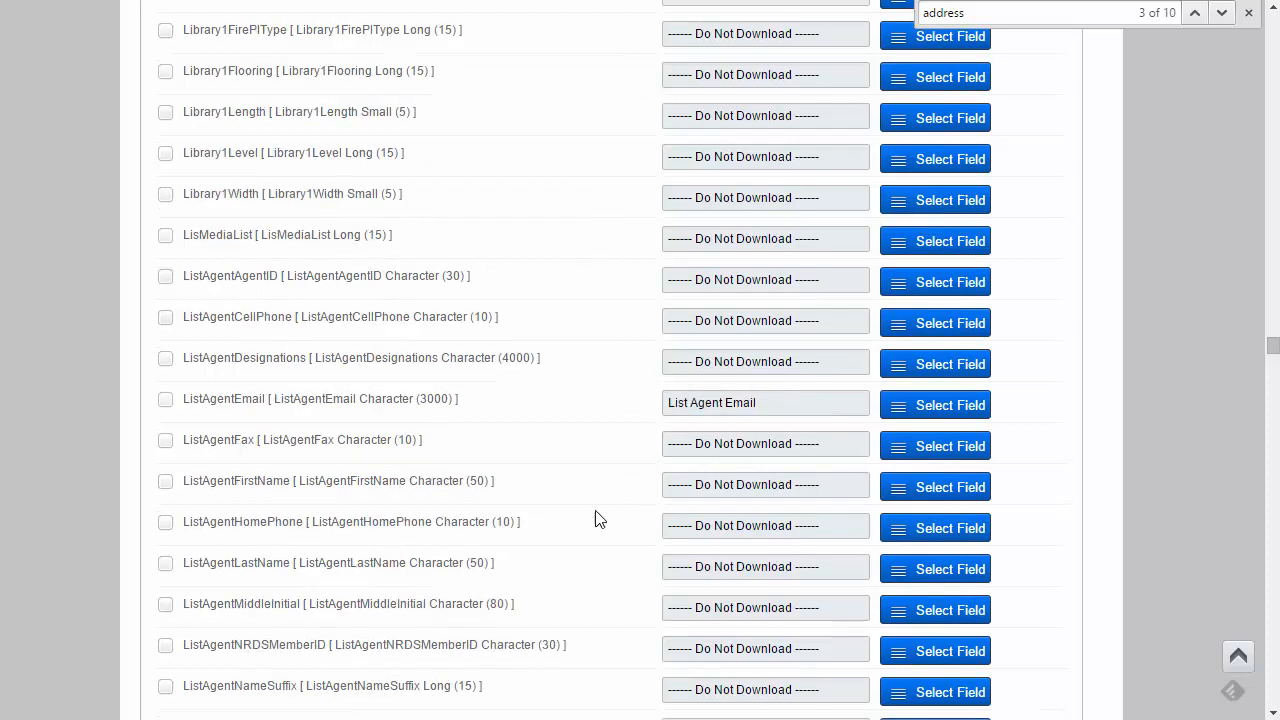
{"action": "left_click", "coordinate": [918, 492]}
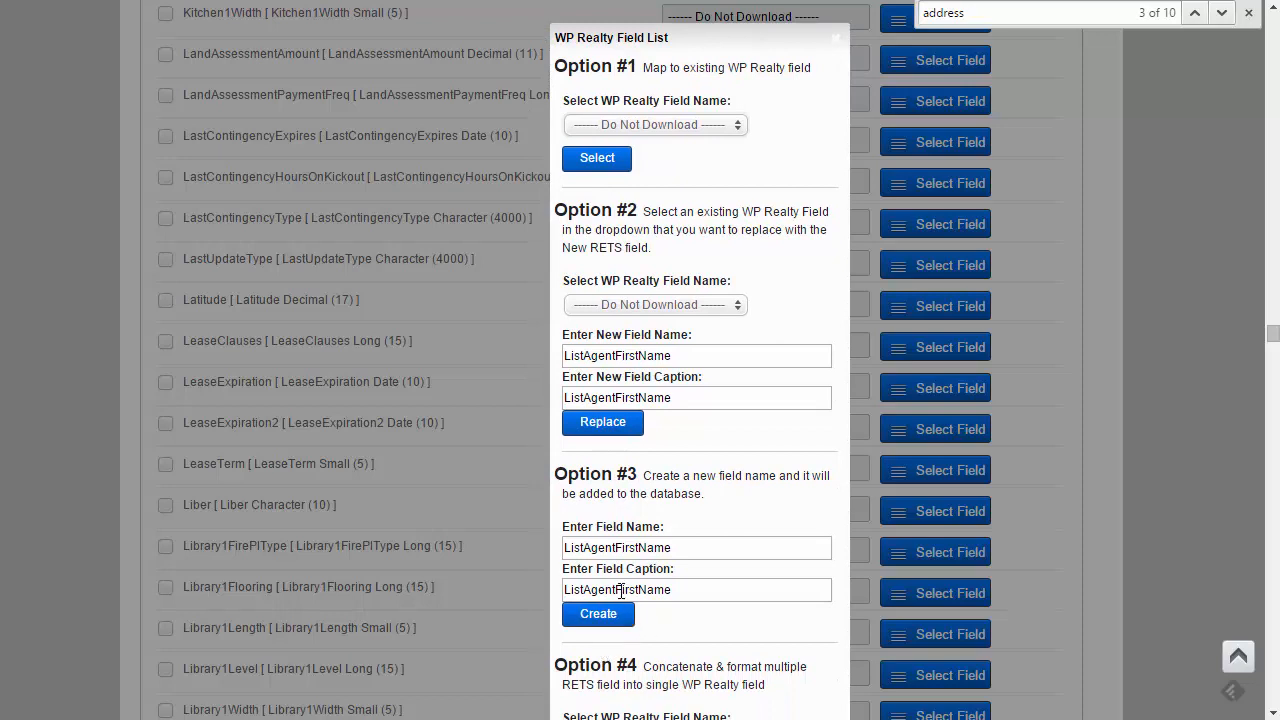
Create a new WP Realty field for ListAgentFirstName, with both its field name and caption set to ListAgentName.
{"action": "left_click_drag", "start_coordinate": [616, 589], "coordinate": [702, 596]}
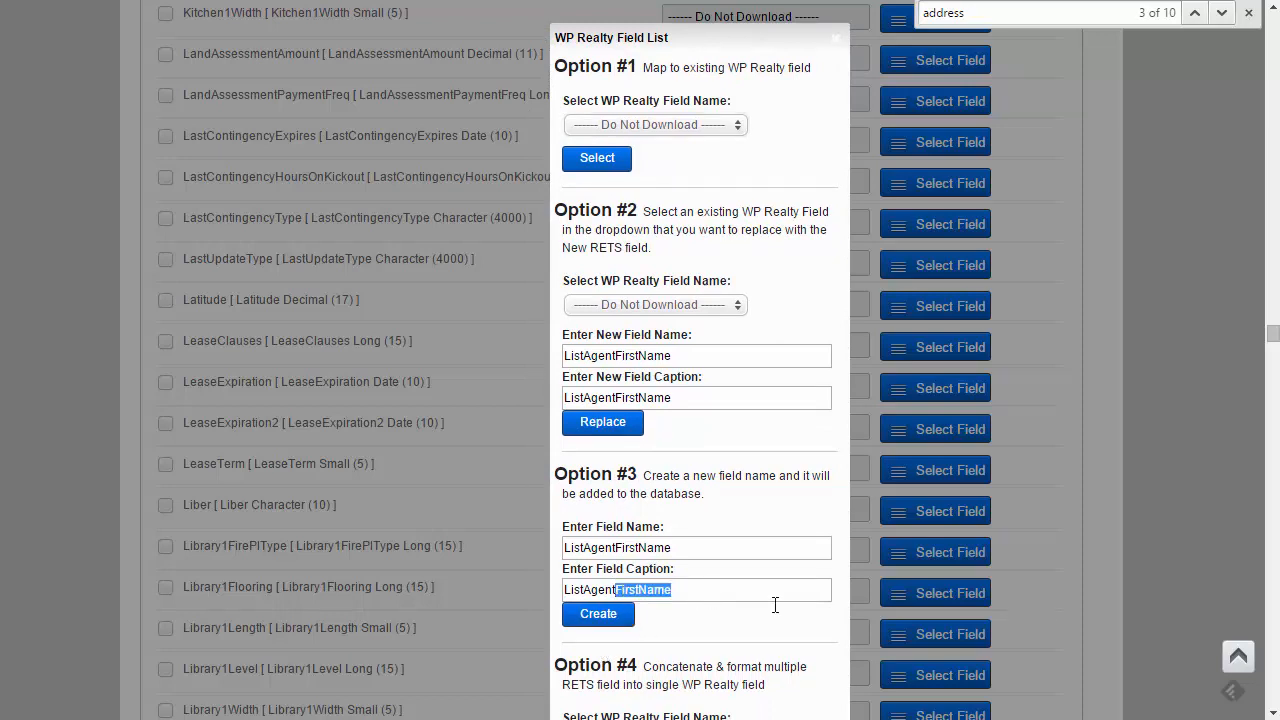
{"action": "left_click", "coordinate": [647, 593]}
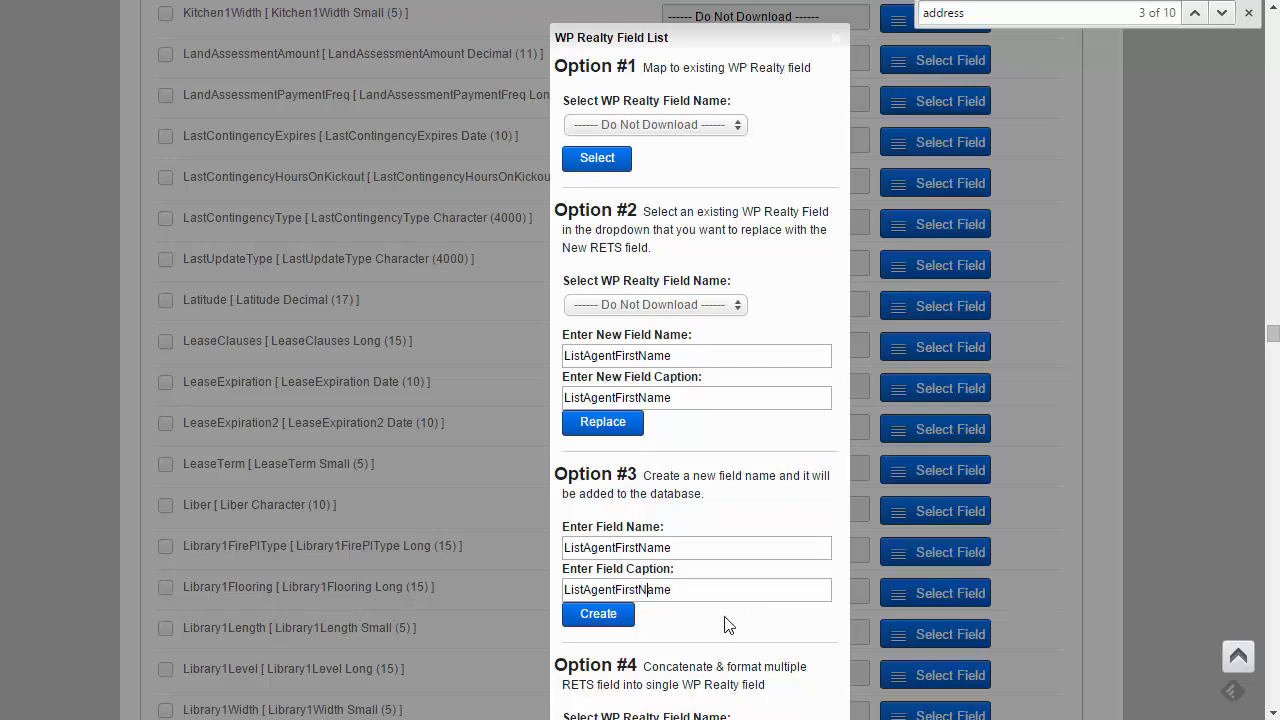
{"action": "key", "text": "BackSpace"}
{"action": "key", "text": "BackSpace"}
{"action": "key", "text": "BackSpace"}
{"action": "key", "text": "BackSpace"}
{"action": "key", "text": "BackSpace"}
{"action": "left_click", "coordinate": [641, 547]}
{"action": "key", "text": "BackSpace"}
{"action": "key", "text": "BackSpace"}
{"action": "key", "text": "BackSpace"}
{"action": "key", "text": "BackSpace"}
{"action": "key", "text": "BackSpace"}
{"action": "left_click", "coordinate": [617, 589]}
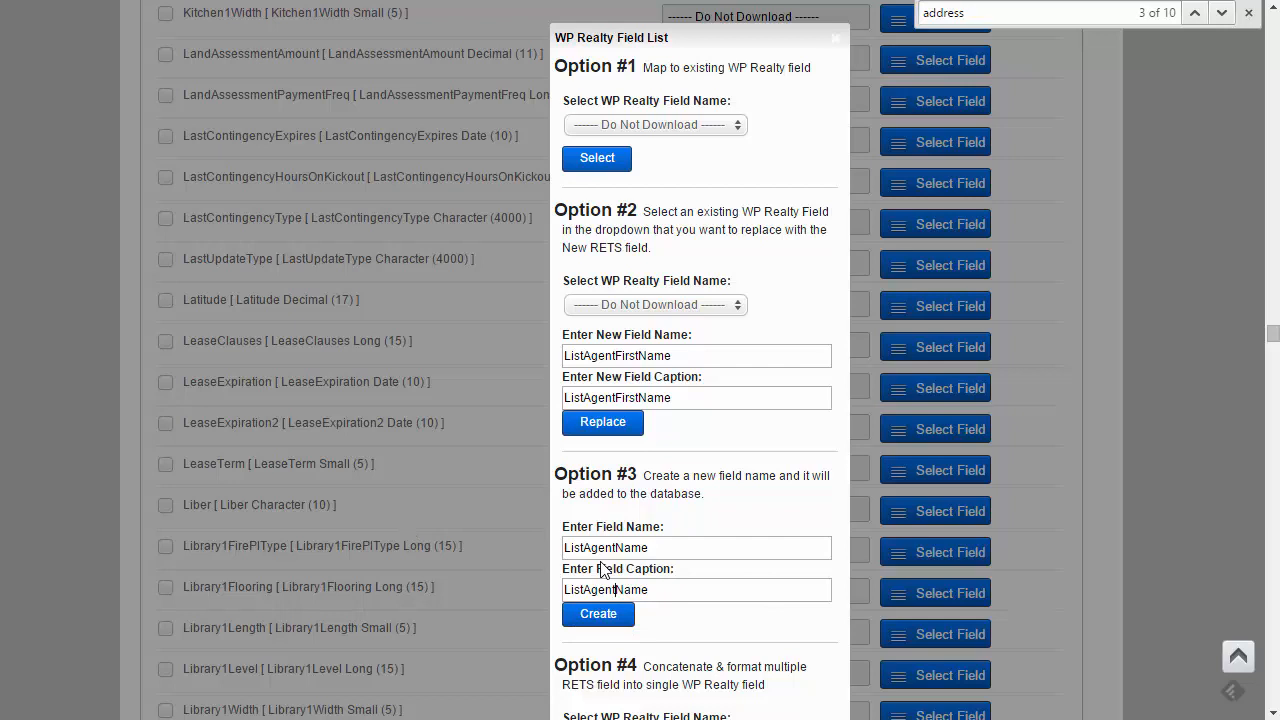
{"action": "left_click", "coordinate": [596, 618]}
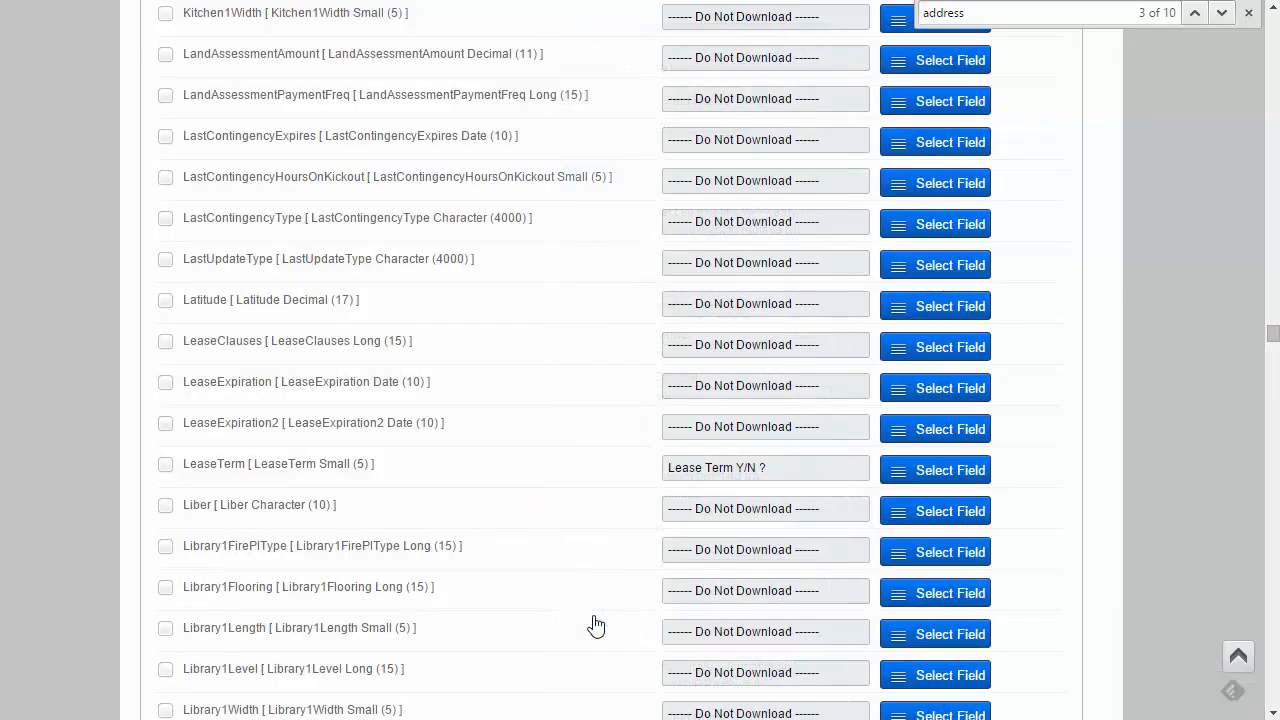
Reopen the ListAgentFirstName field options and add ListAgentMiddleInitial to the fields concatenated into ListAgentName.
{"action": "scroll", "coordinate": [596, 625], "scroll_direction": "down", "scroll_amount": 5}
{"action": "scroll", "coordinate": [594, 623], "scroll_direction": "down", "scroll_amount": 2}
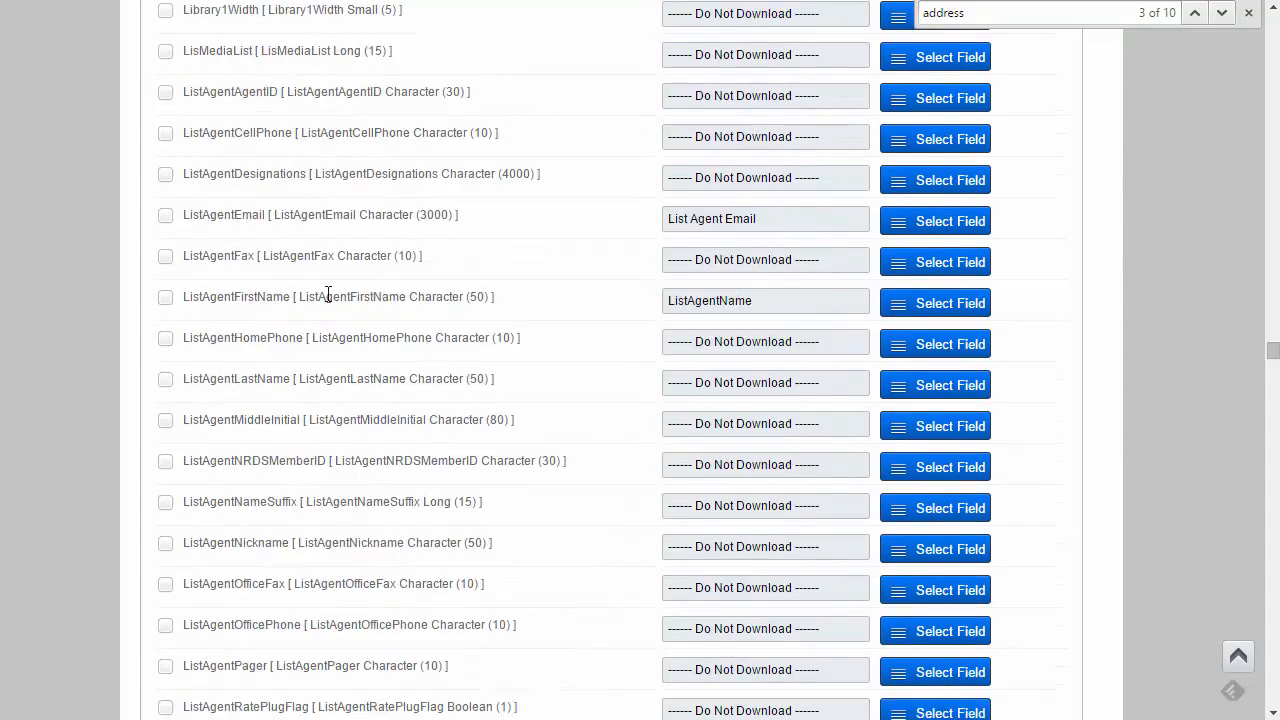
{"action": "left_click", "coordinate": [922, 312]}
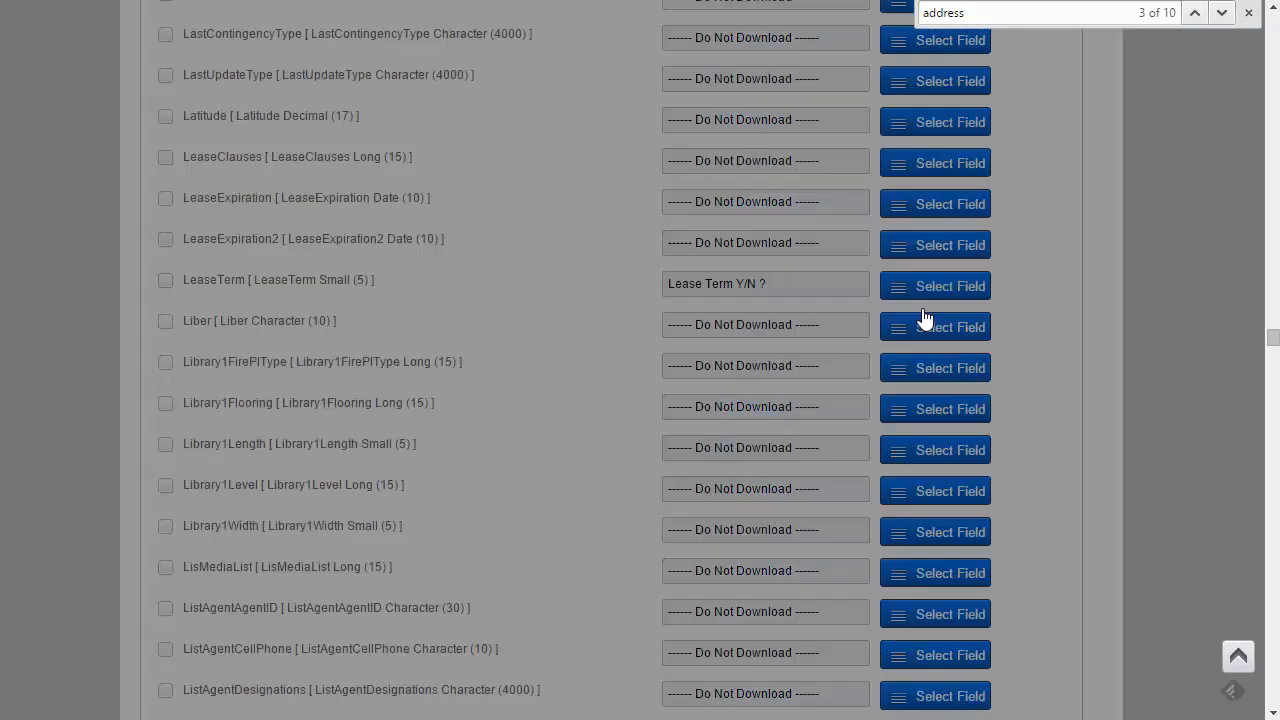
{"action": "scroll", "coordinate": [797, 440], "scroll_direction": "down", "scroll_amount": 6}
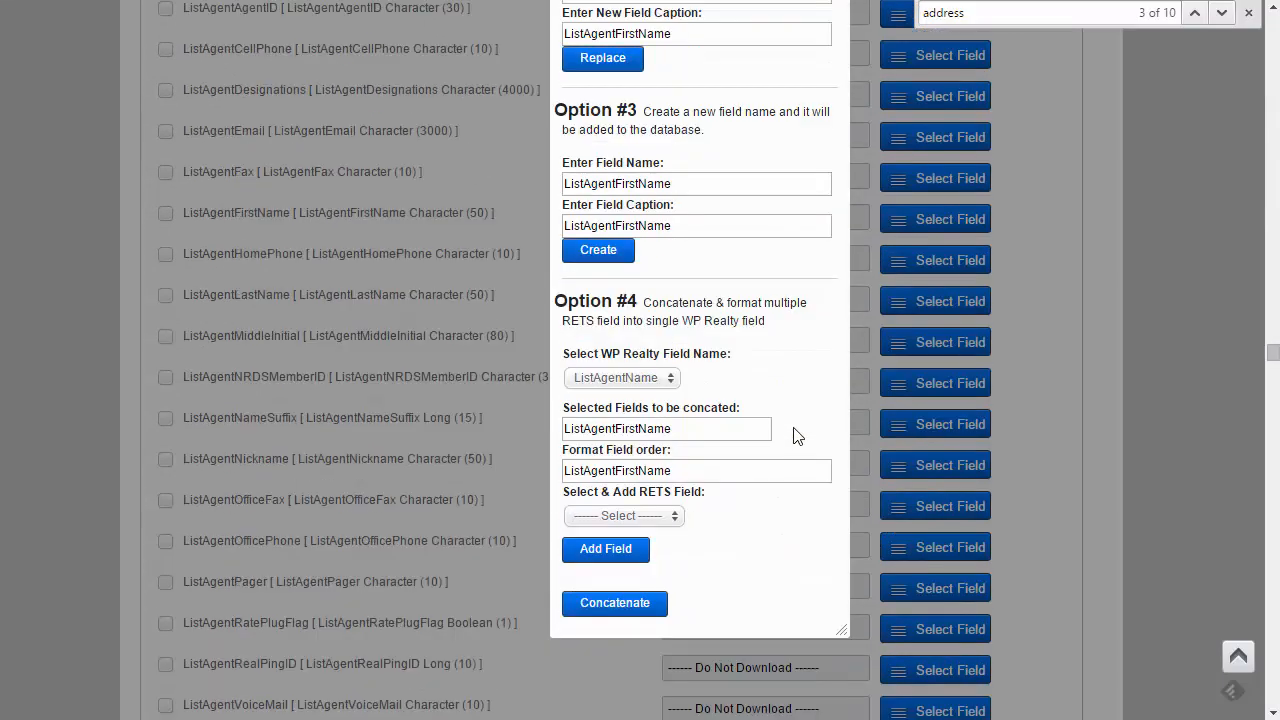
{"action": "left_click", "coordinate": [645, 516]}
{"action": "scroll", "coordinate": [650, 560], "scroll_direction": "down", "scroll_amount": 6}
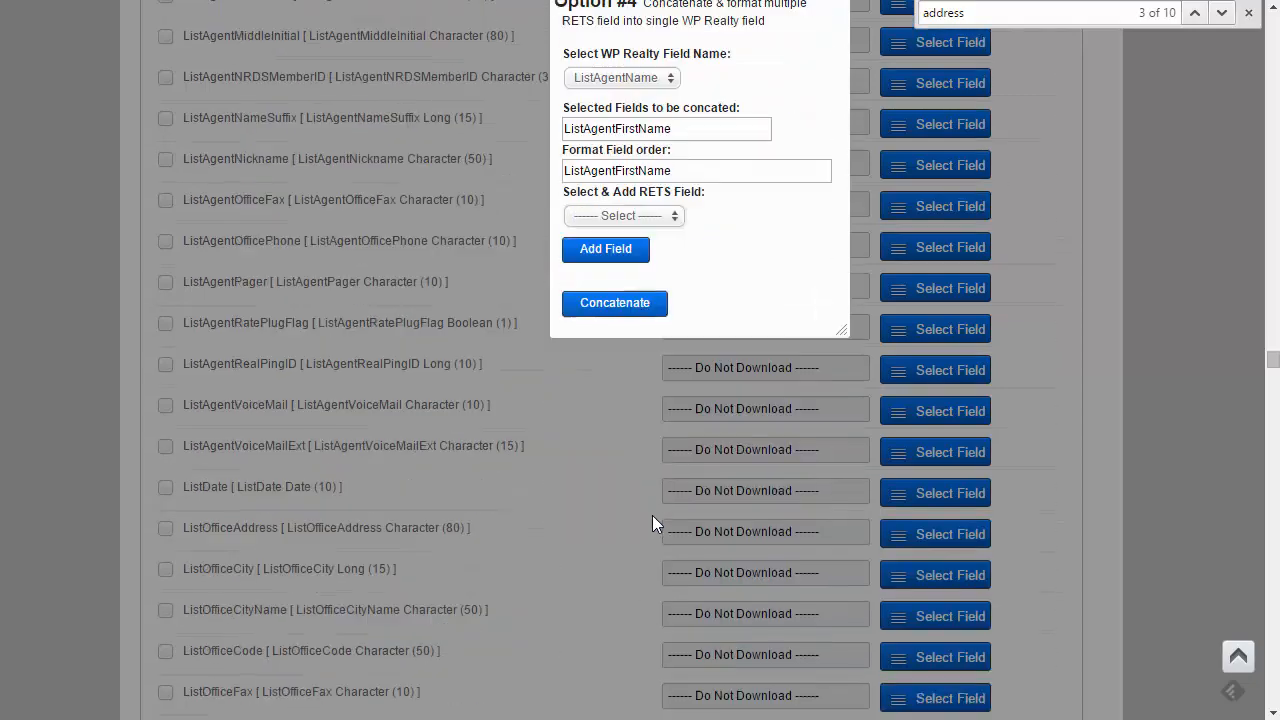
{"action": "left_click", "coordinate": [624, 217]}
{"action": "scroll", "coordinate": [636, 310], "scroll_direction": "down", "scroll_amount": 15}
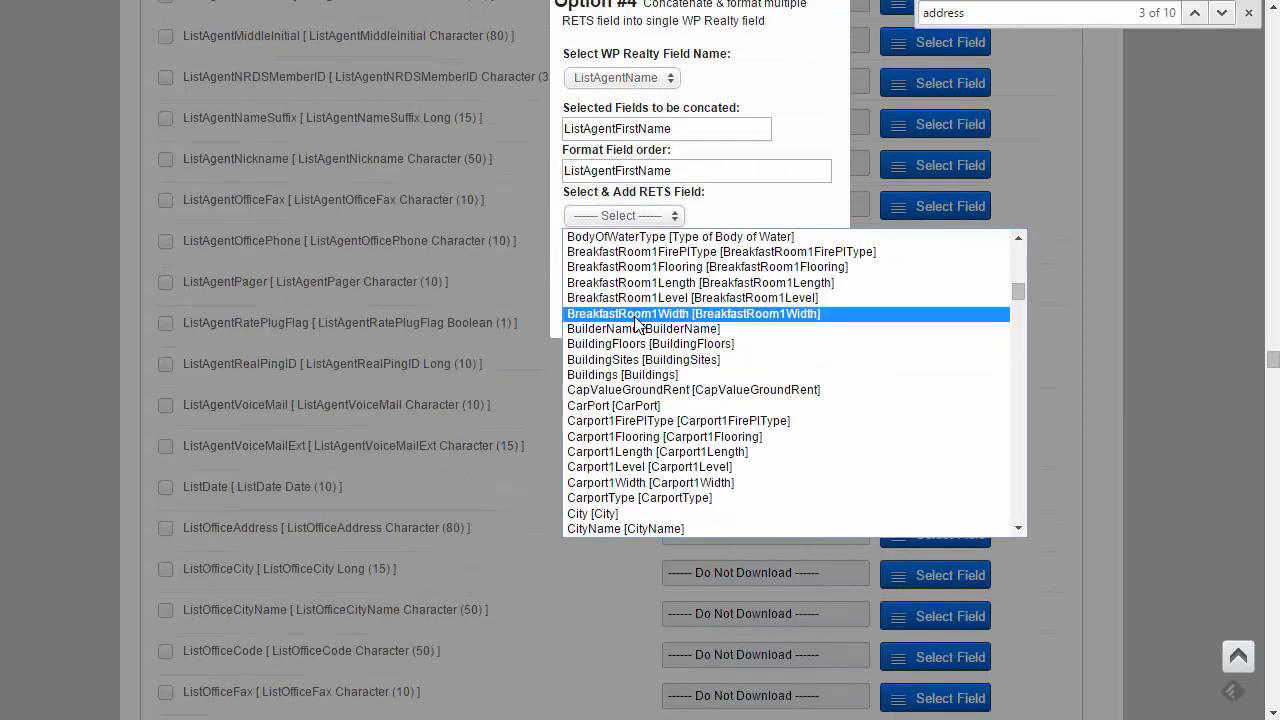
{"action": "scroll", "coordinate": [636, 322], "scroll_direction": "down", "scroll_amount": 20}
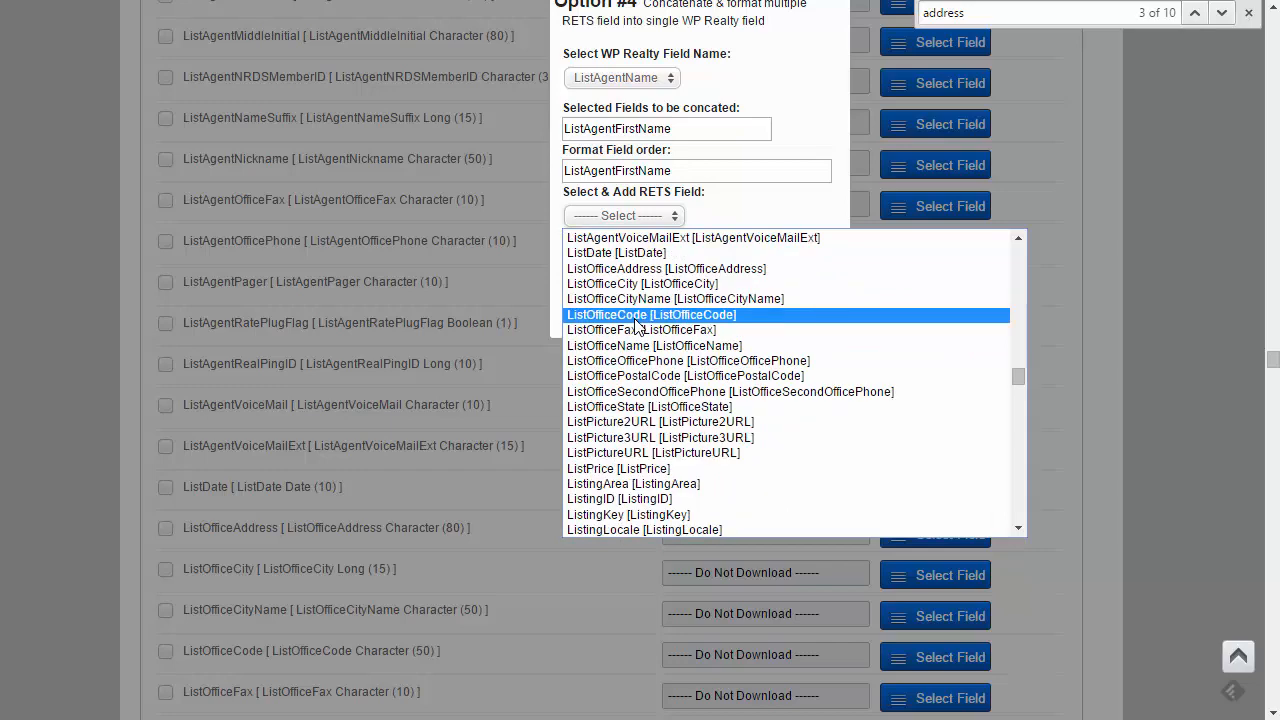
{"action": "scroll", "coordinate": [636, 322], "scroll_direction": "up", "scroll_amount": 9}
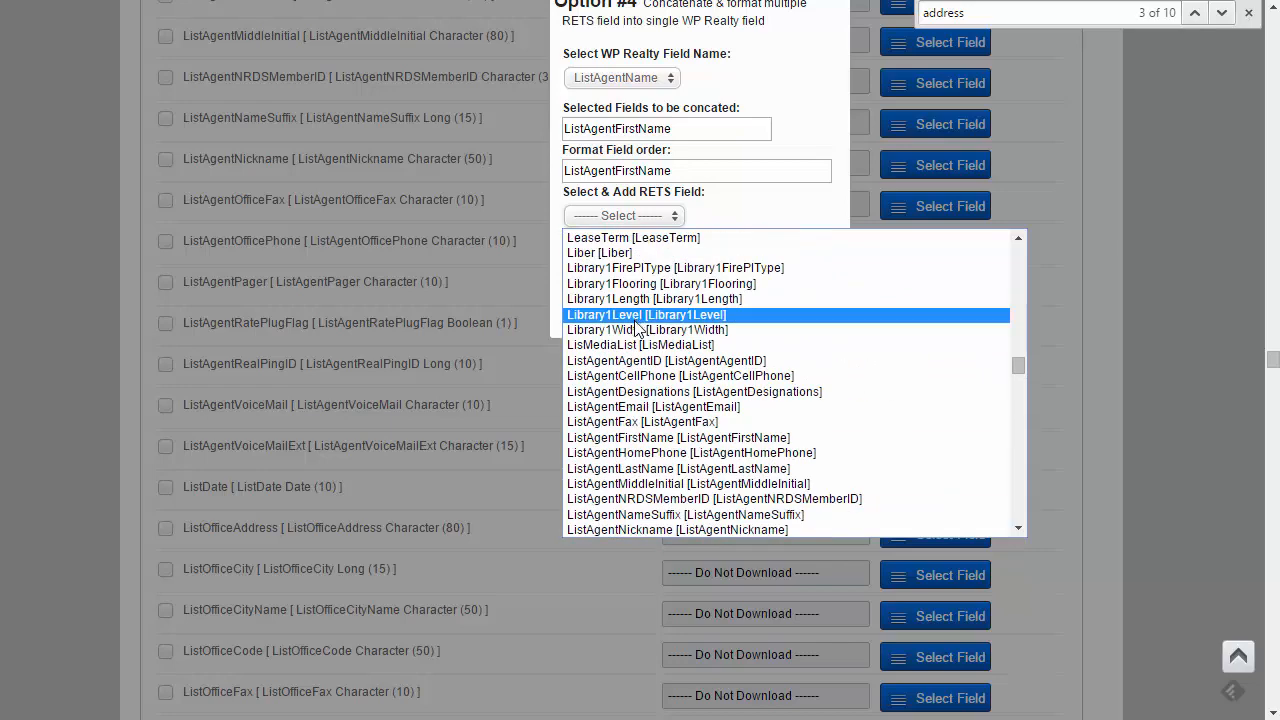
{"action": "left_click", "coordinate": [640, 480]}
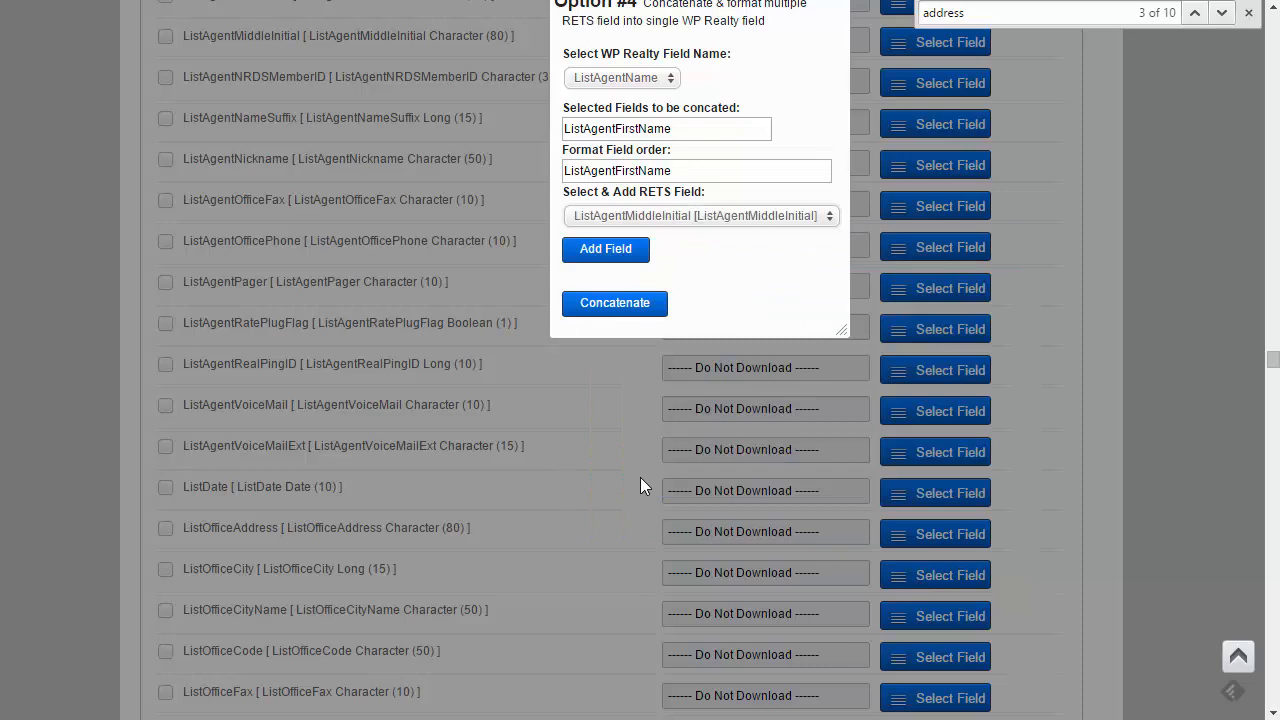
{"action": "left_click", "coordinate": [604, 259]}
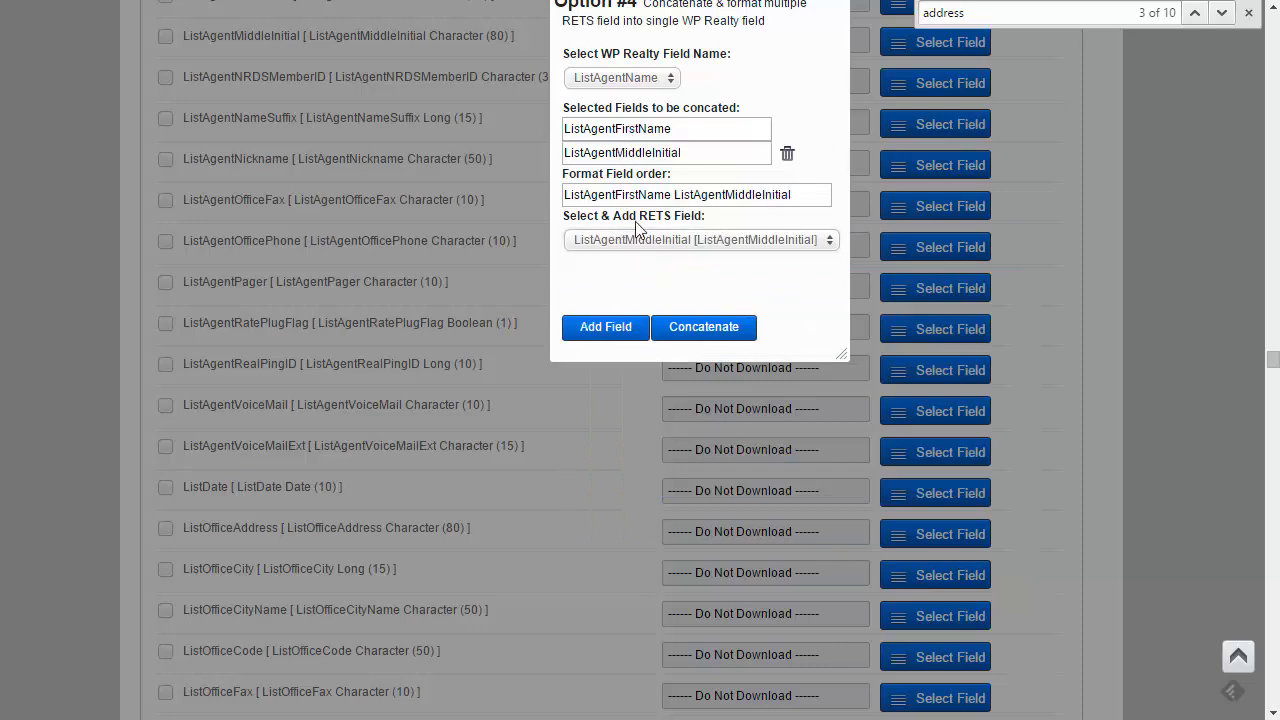
Add ListAgentLastName as the third field and concatenate the selected fields into ListAgentName.
{"action": "left_click", "coordinate": [637, 240]}
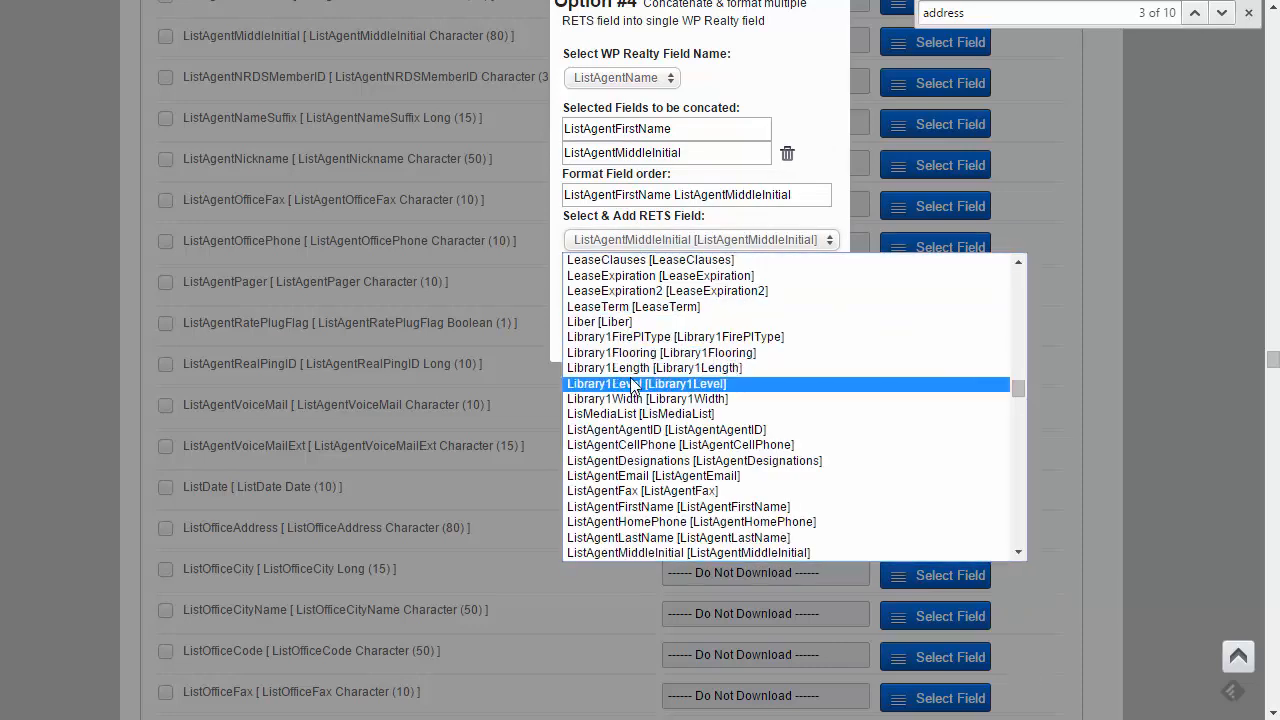
{"action": "scroll", "coordinate": [641, 447], "scroll_direction": "down", "scroll_amount": 2}
{"action": "left_click", "coordinate": [640, 338]}
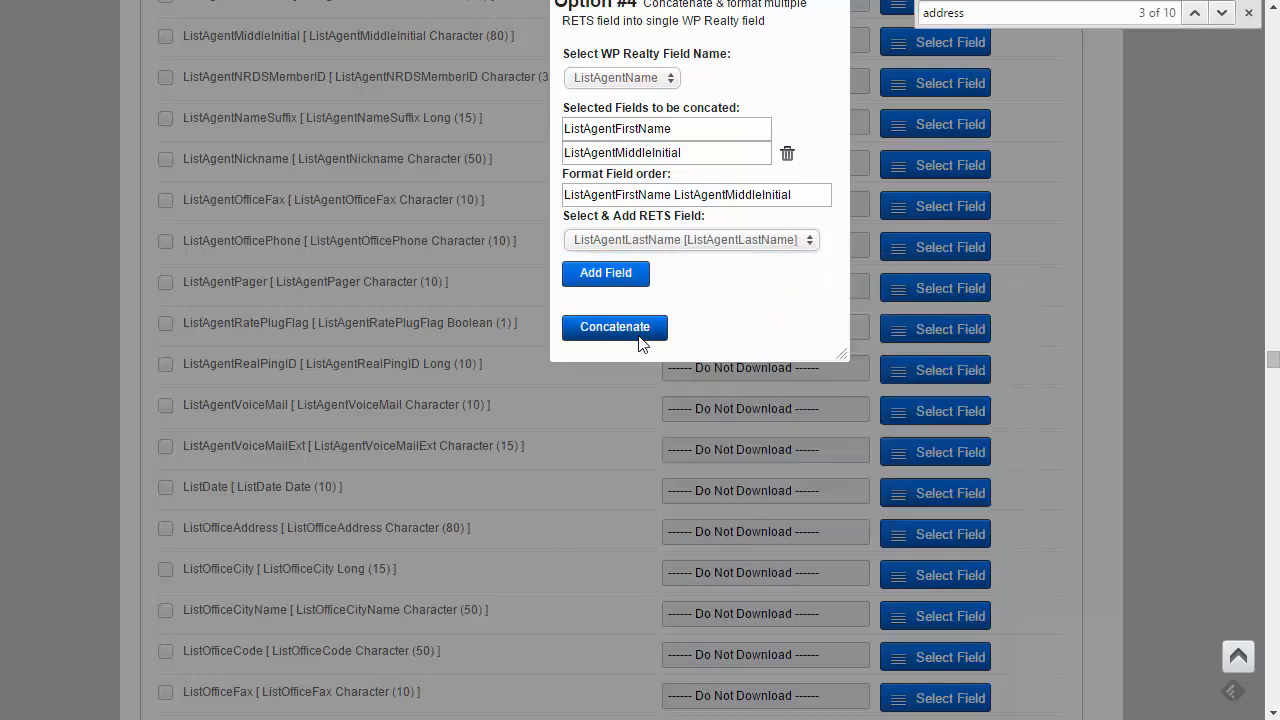
{"action": "left_click", "coordinate": [590, 273]}
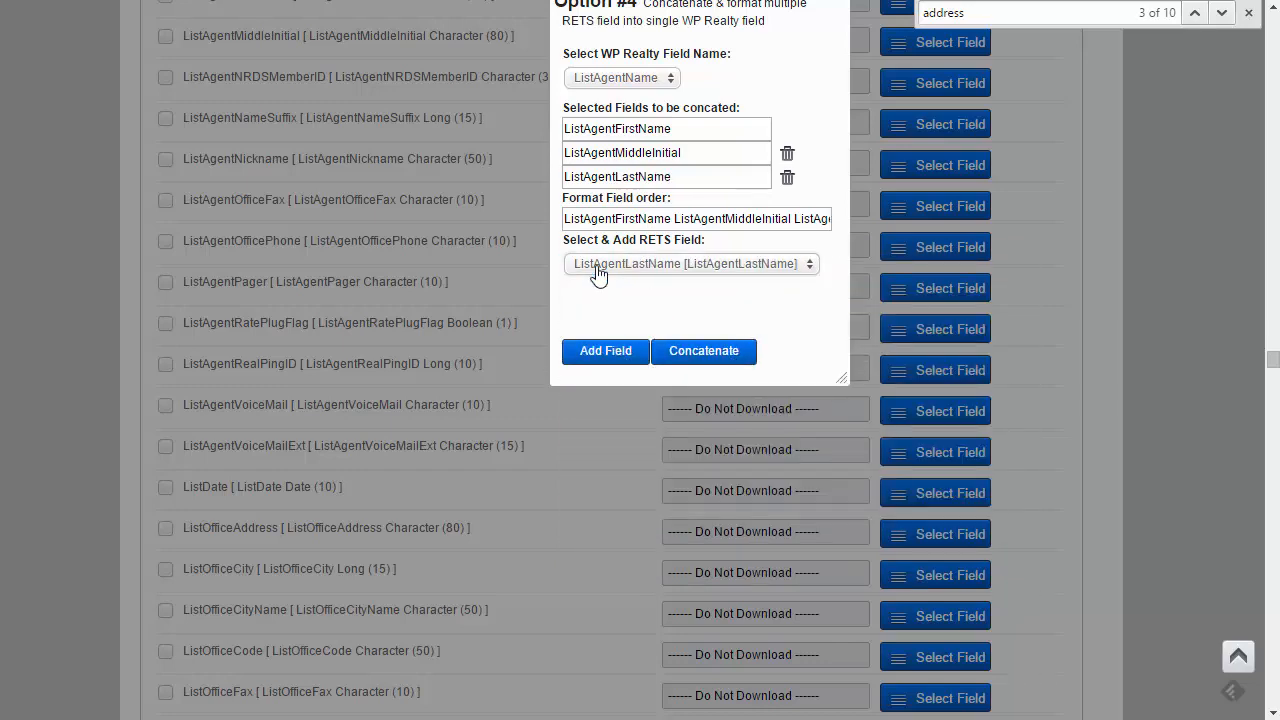
{"action": "left_click", "coordinate": [709, 358]}
{"action": "scroll", "coordinate": [614, 414], "scroll_direction": "down", "scroll_amount": 5}
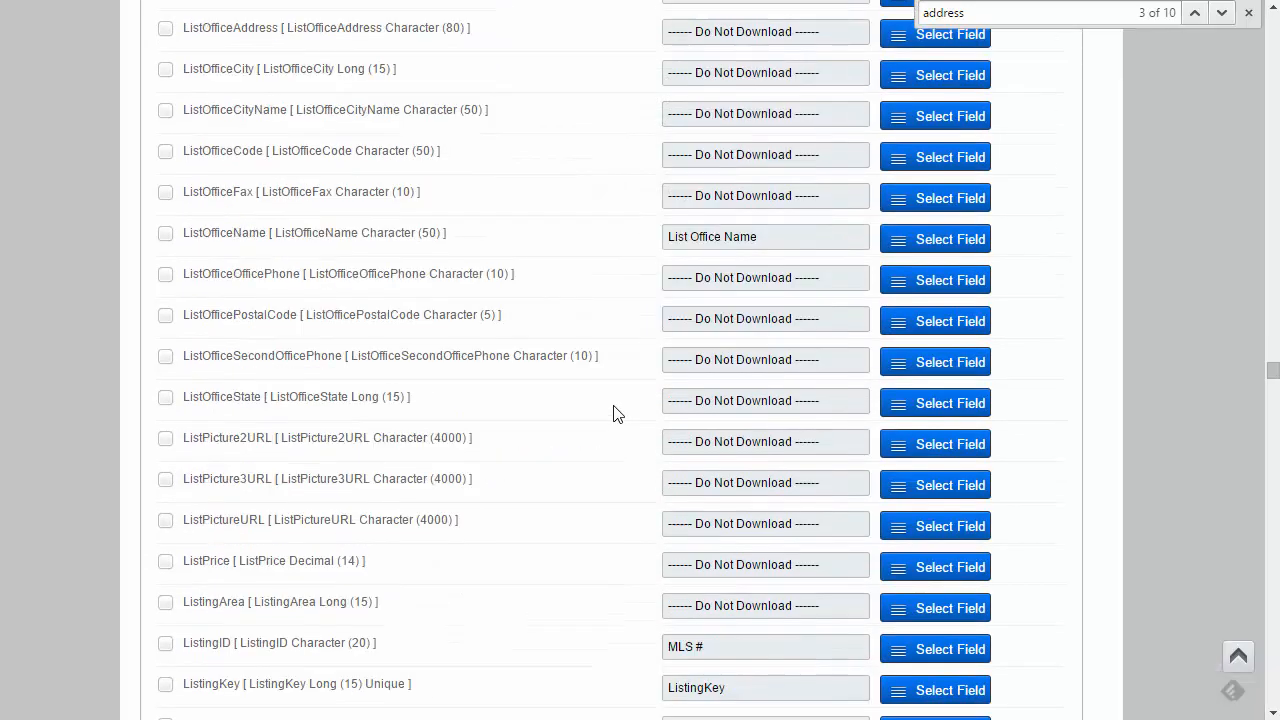
{"action": "scroll", "coordinate": [614, 414], "scroll_direction": "up", "scroll_amount": 9}
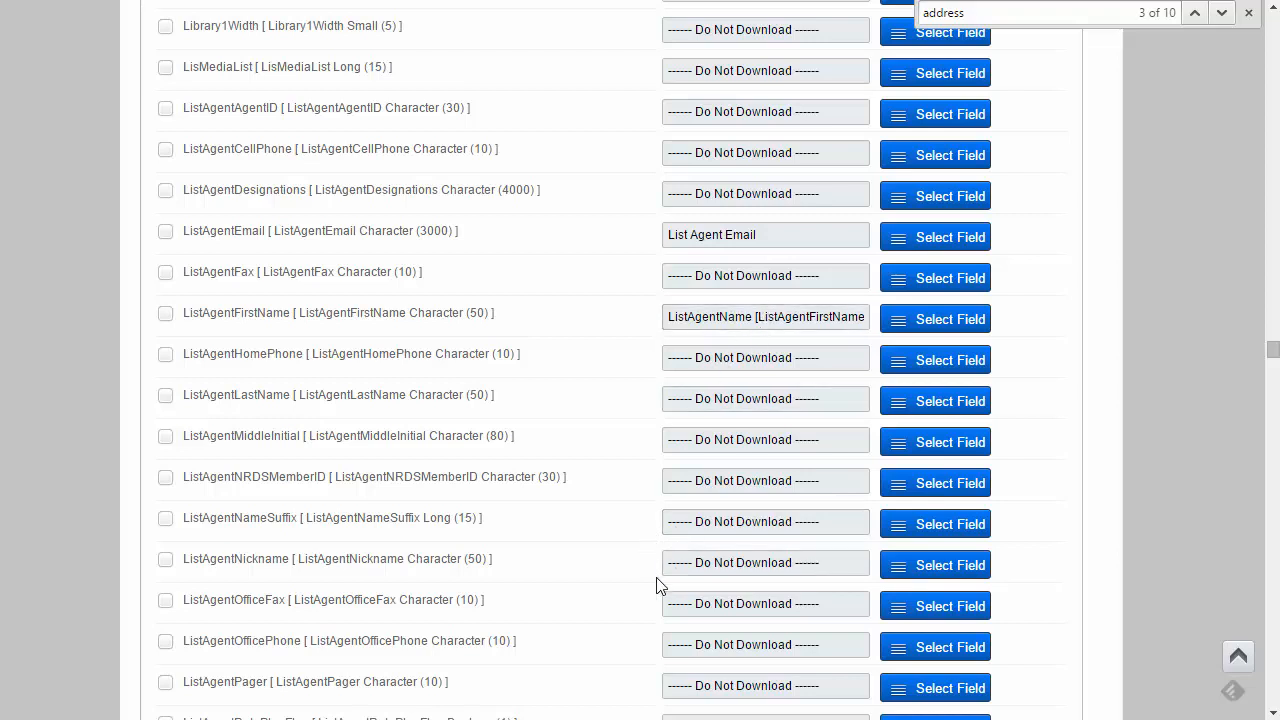
Open the WP Realty field options for StreetNumber and choose Address as the field to concatenate into.
{"action": "scroll", "coordinate": [603, 603], "scroll_direction": "down", "scroll_amount": 7}
{"action": "scroll", "coordinate": [535, 459], "scroll_direction": "down", "scroll_amount": 20}
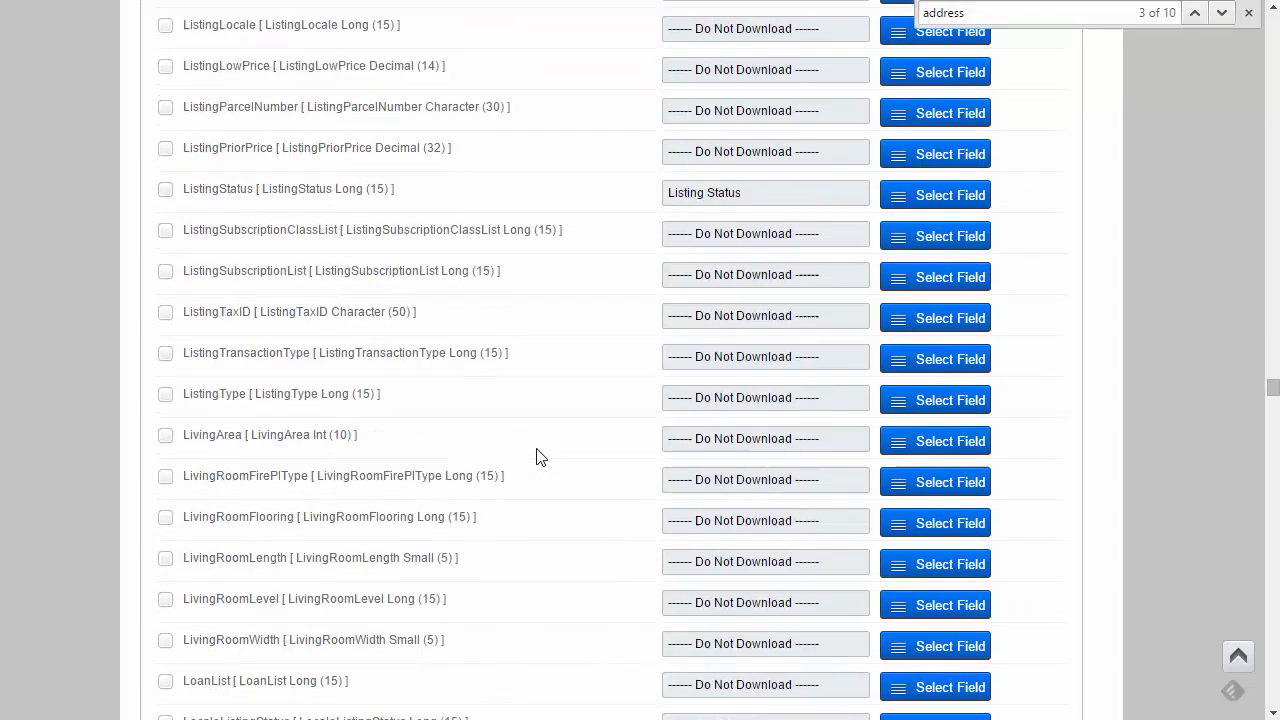
{"action": "scroll", "coordinate": [535, 420], "scroll_direction": "down", "scroll_amount": 3}
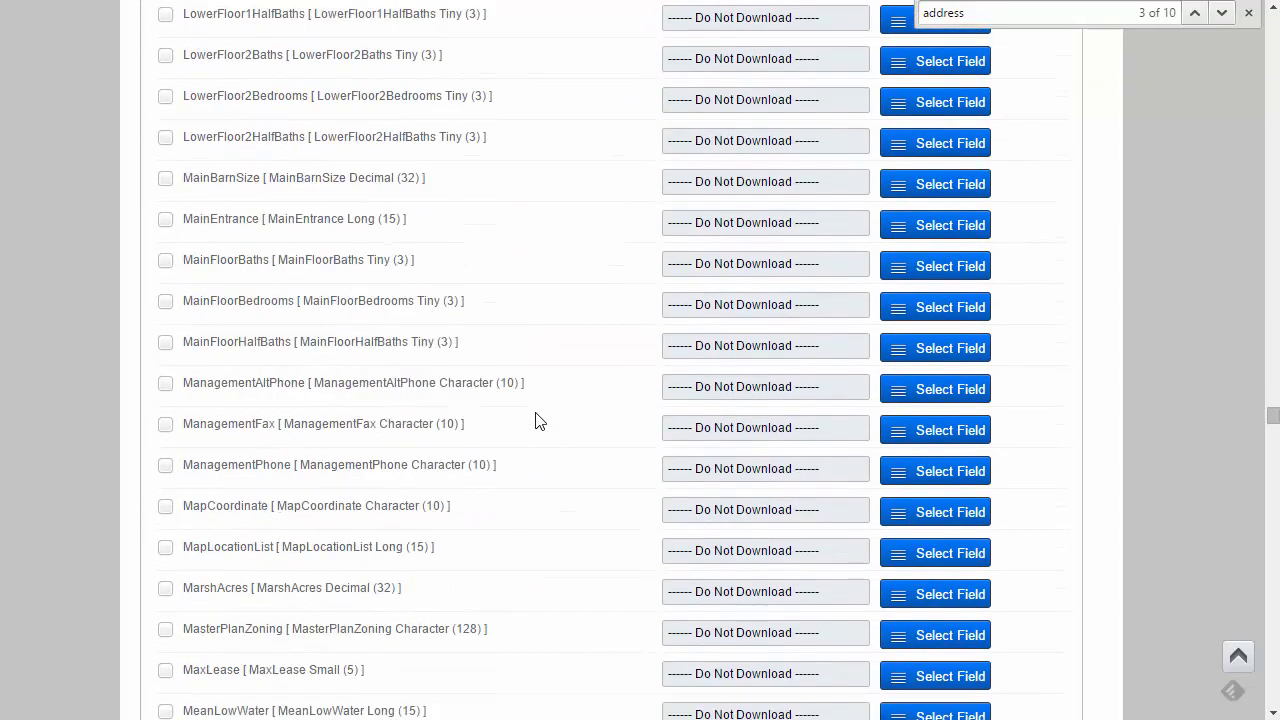
{"action": "scroll", "coordinate": [537, 423], "scroll_direction": "down", "scroll_amount": 6}
{"action": "scroll", "coordinate": [536, 427], "scroll_direction": "down", "scroll_amount": 10}
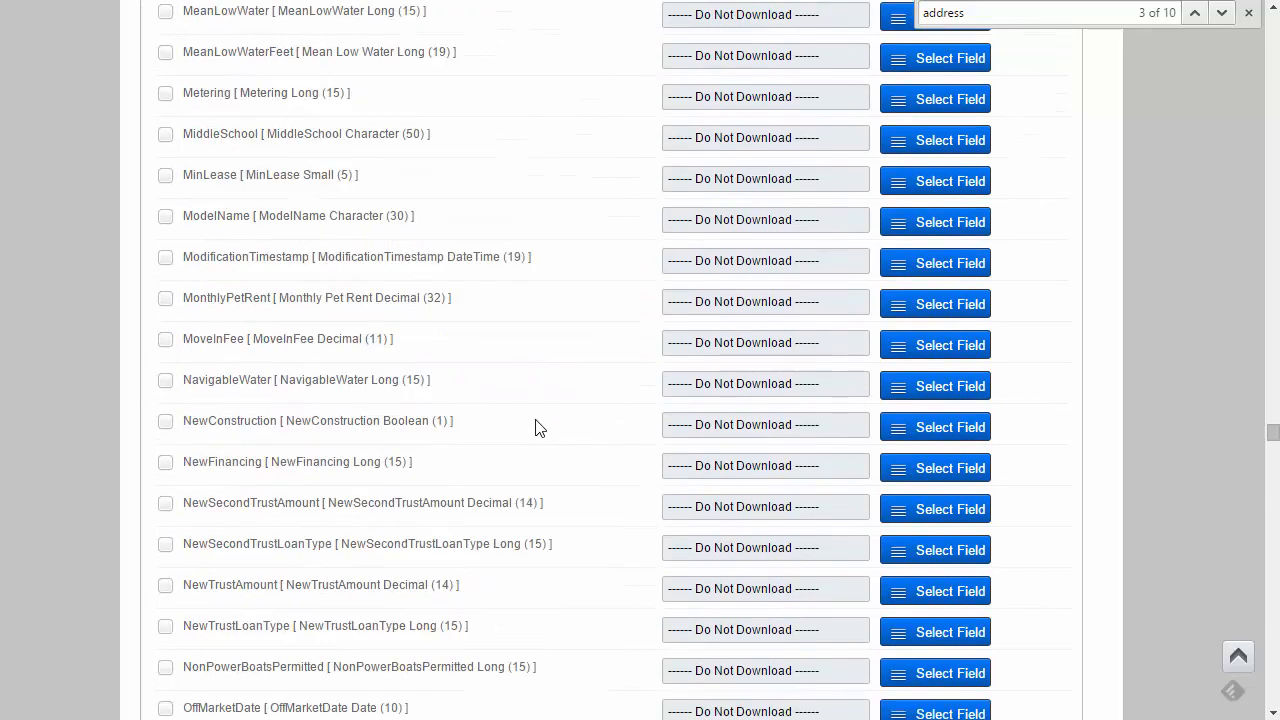
{"action": "scroll", "coordinate": [535, 428], "scroll_direction": "down", "scroll_amount": 11}
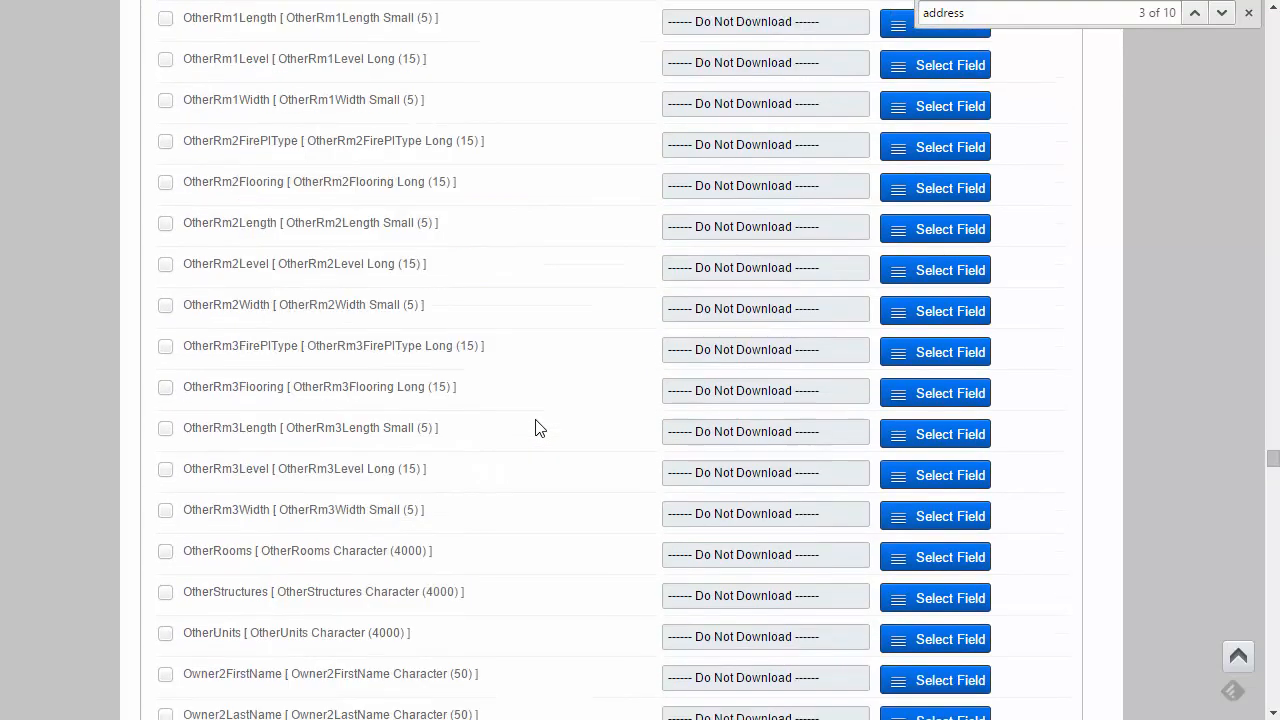
{"action": "scroll", "coordinate": [536, 428], "scroll_direction": "down", "scroll_amount": 10}
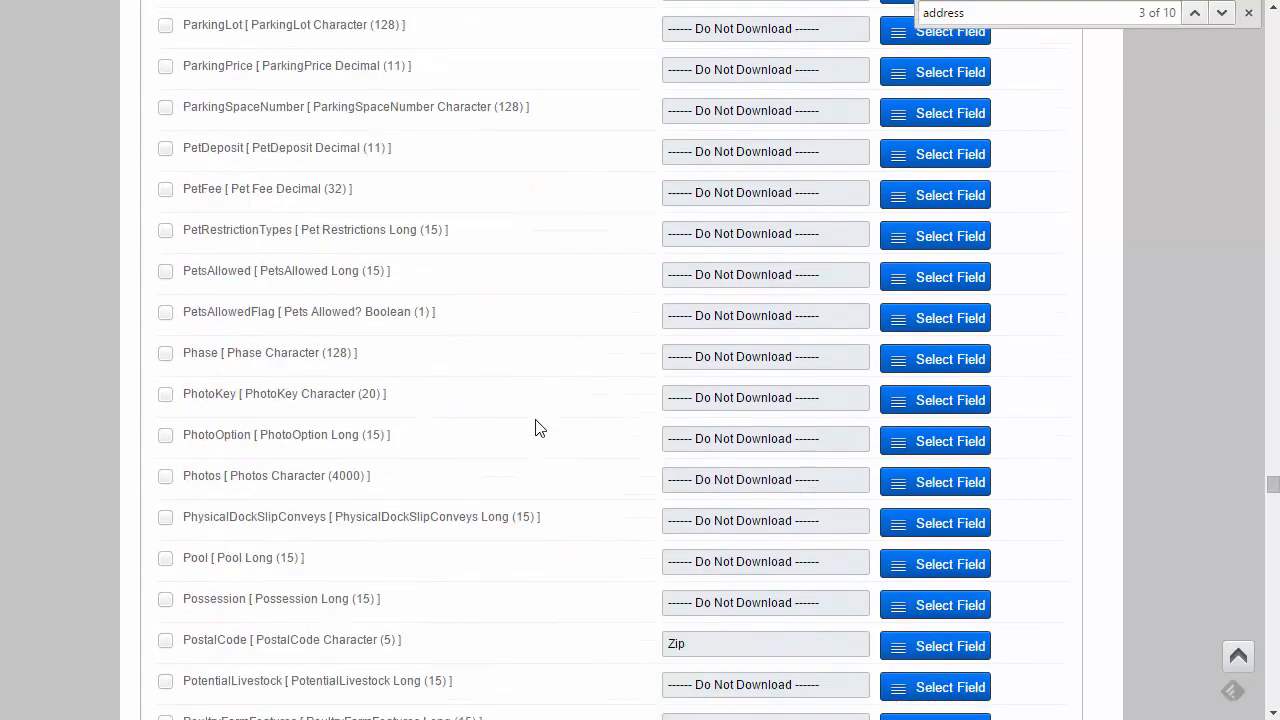
{"action": "scroll", "coordinate": [536, 427], "scroll_direction": "down", "scroll_amount": 11}
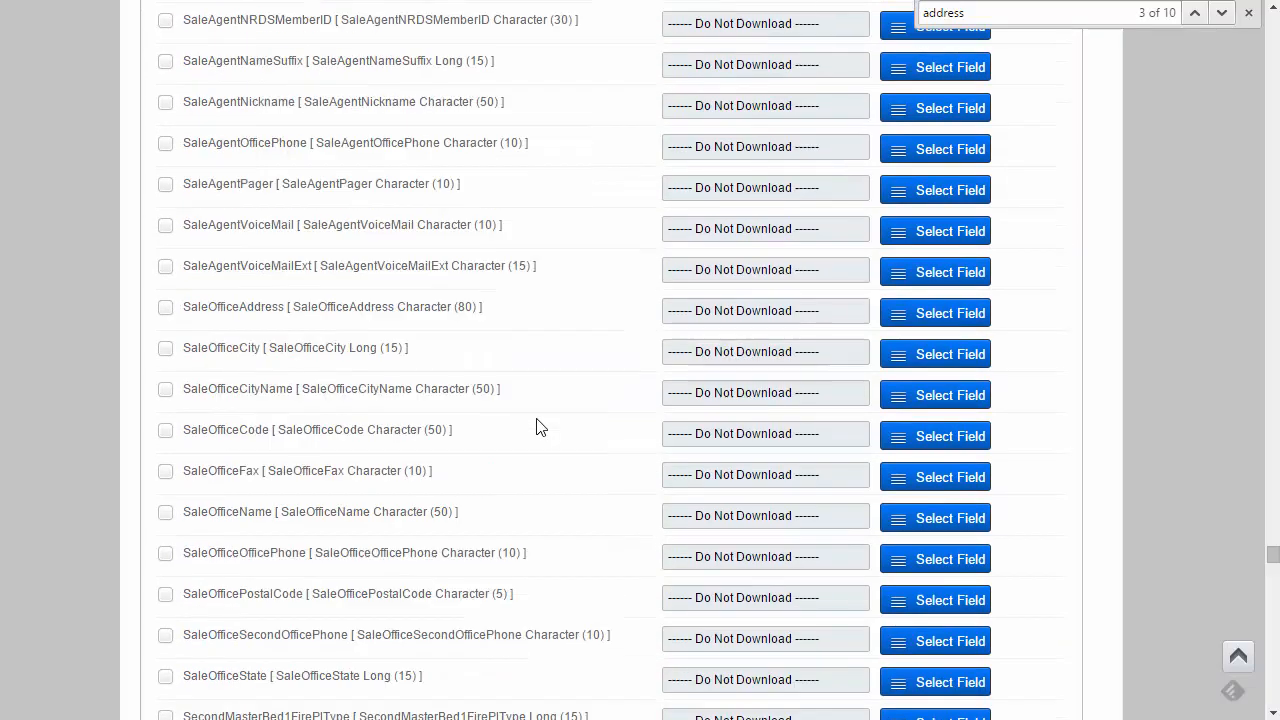
{"action": "scroll", "coordinate": [536, 428], "scroll_direction": "down", "scroll_amount": 11}
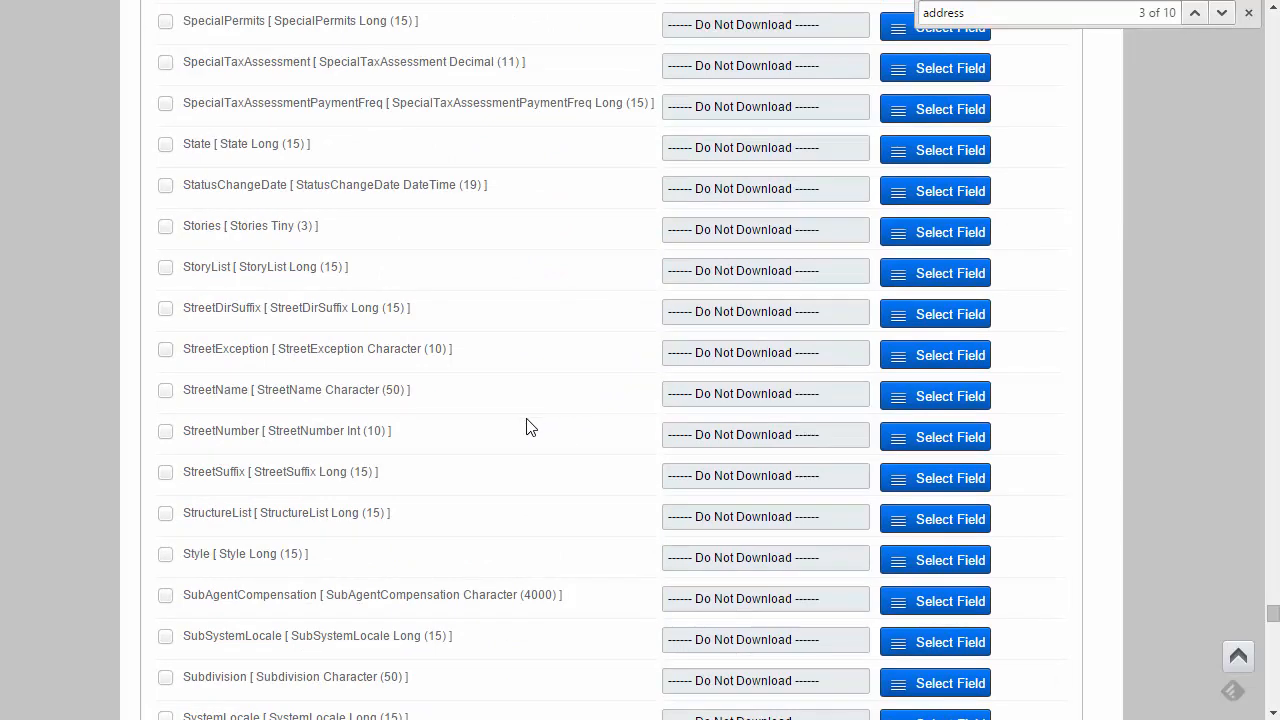
{"action": "left_click", "coordinate": [950, 440]}
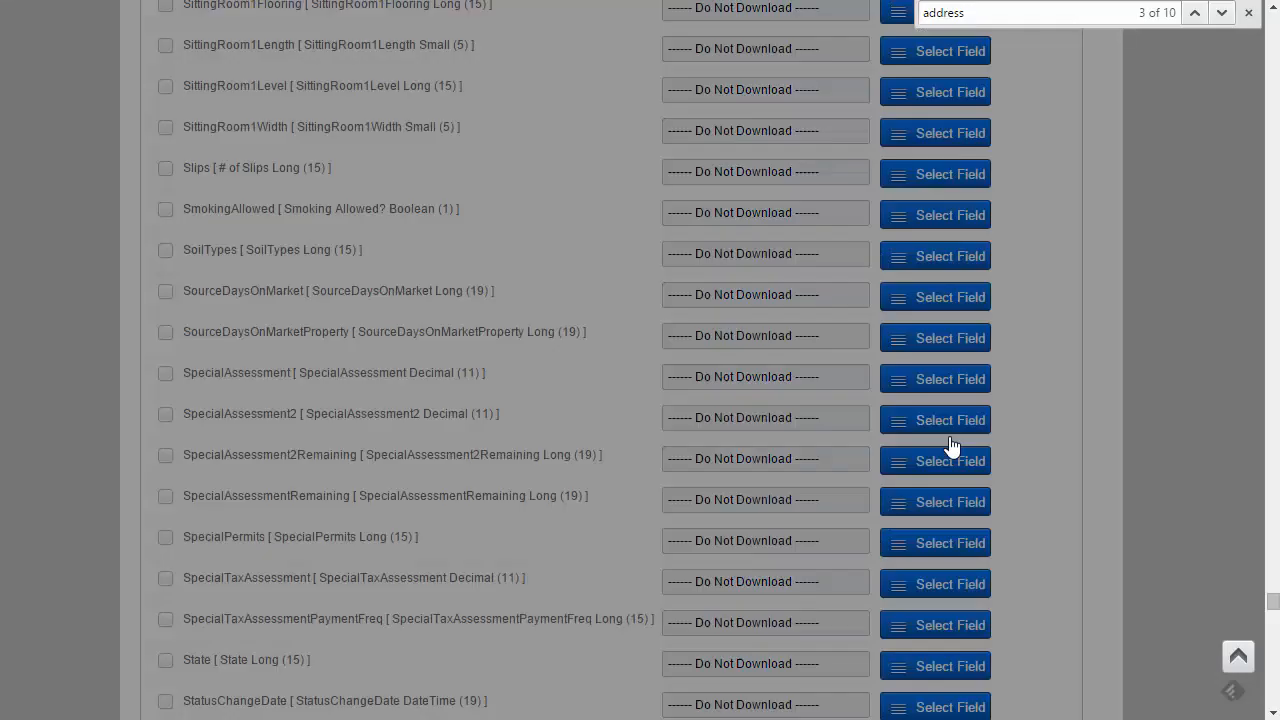
{"action": "left_click_drag", "start_coordinate": [734, 267], "coordinate": [731, 49]}
{"action": "scroll", "coordinate": [728, 476], "scroll_direction": "down", "scroll_amount": 4}
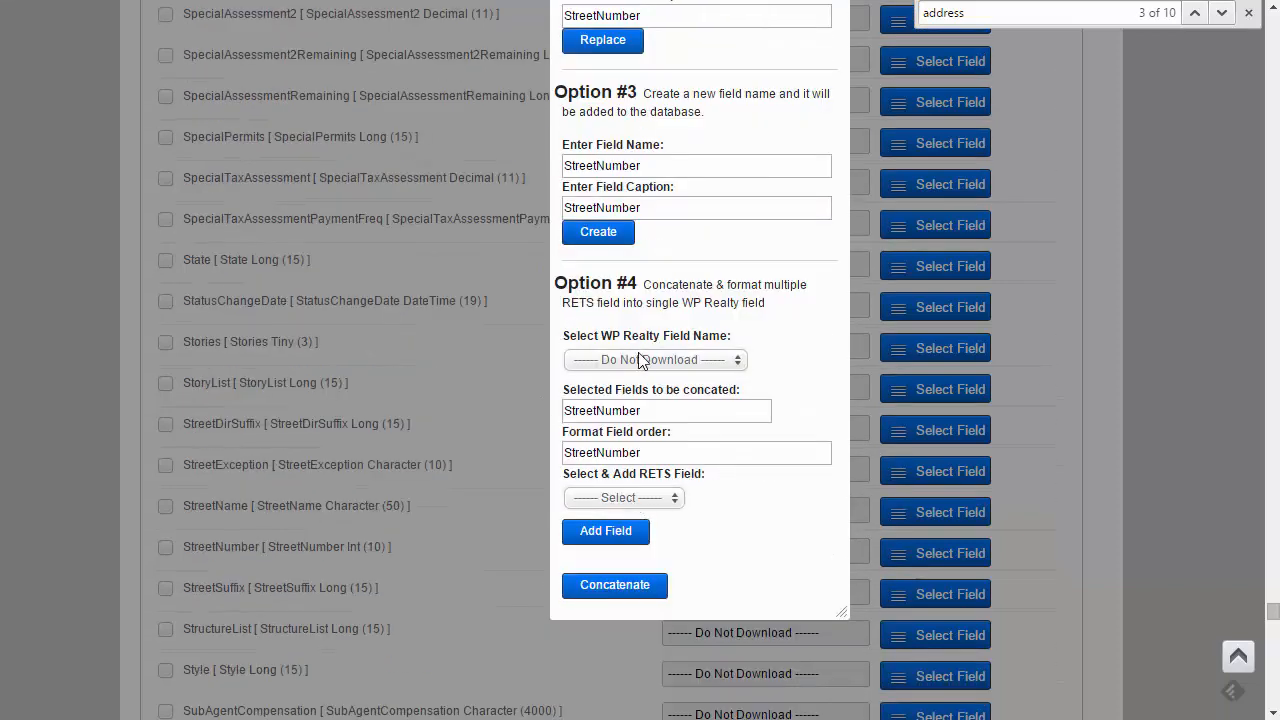
{"action": "left_click", "coordinate": [639, 360]}
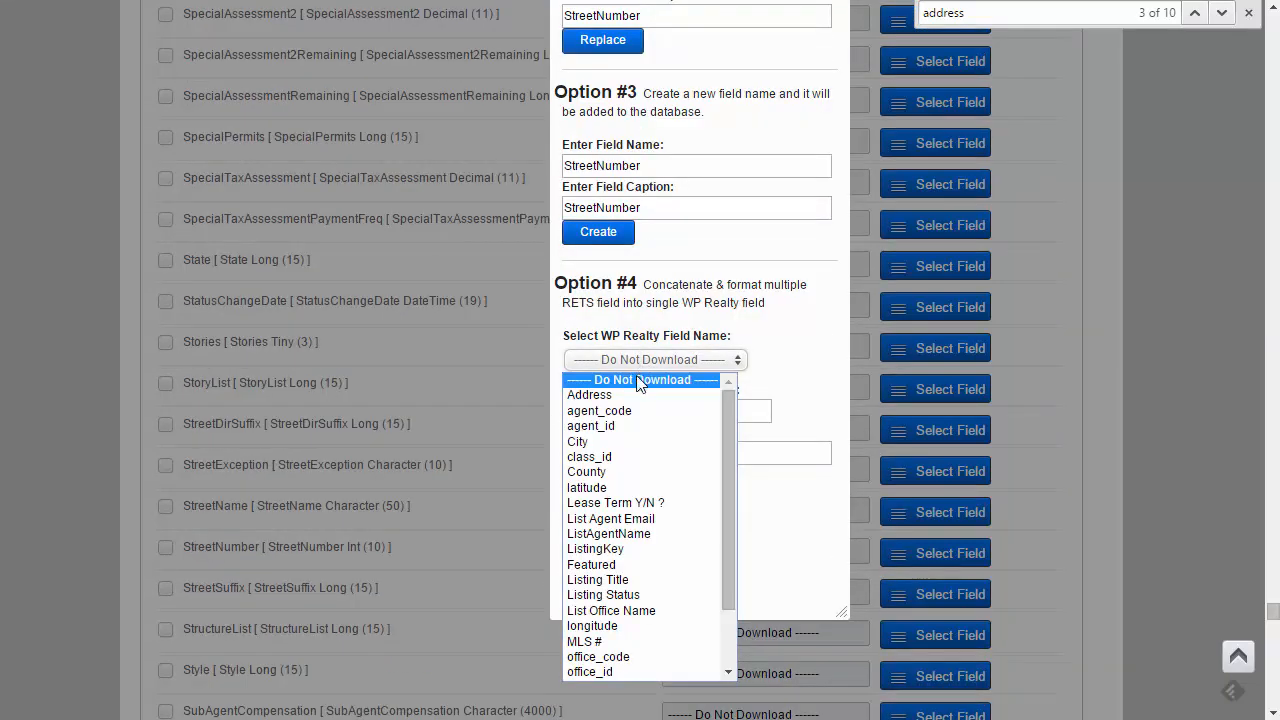
{"action": "left_click", "coordinate": [631, 396]}
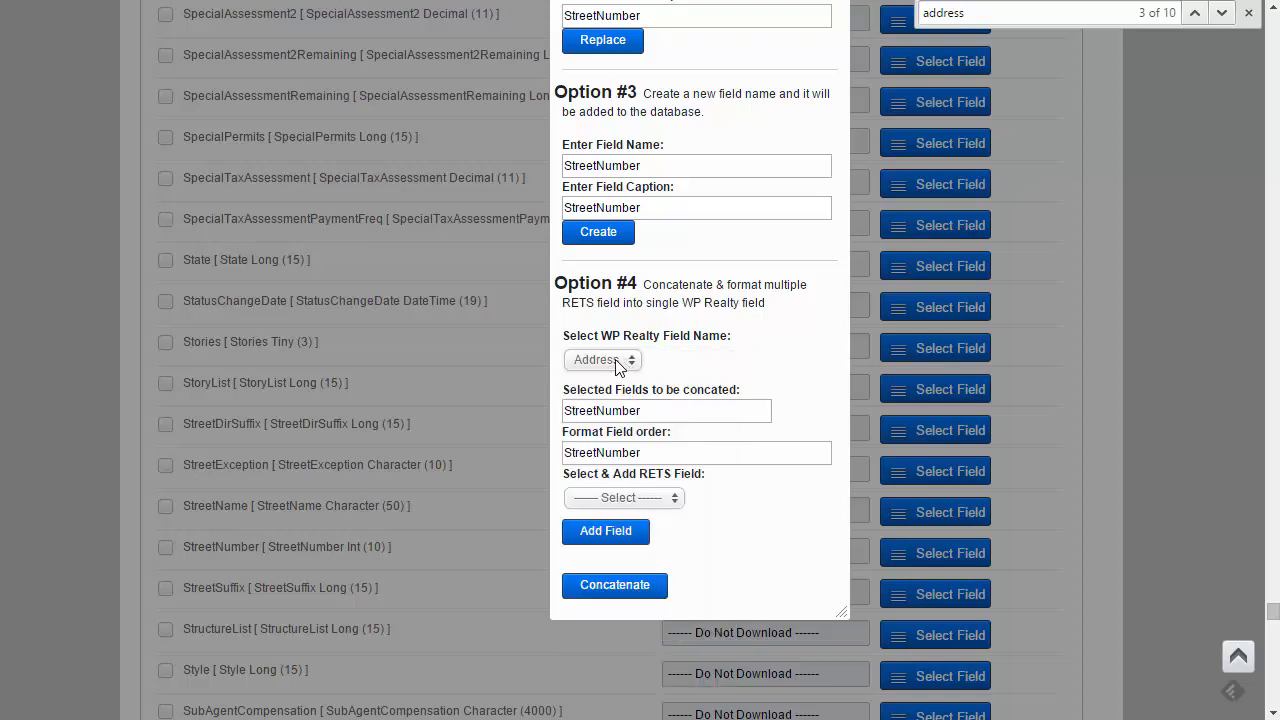
Add StreetName to the RETS fields concatenated after StreetNumber.
{"action": "left_click", "coordinate": [625, 500]}
{"action": "scroll", "coordinate": [627, 594], "scroll_direction": "down", "scroll_amount": 15}
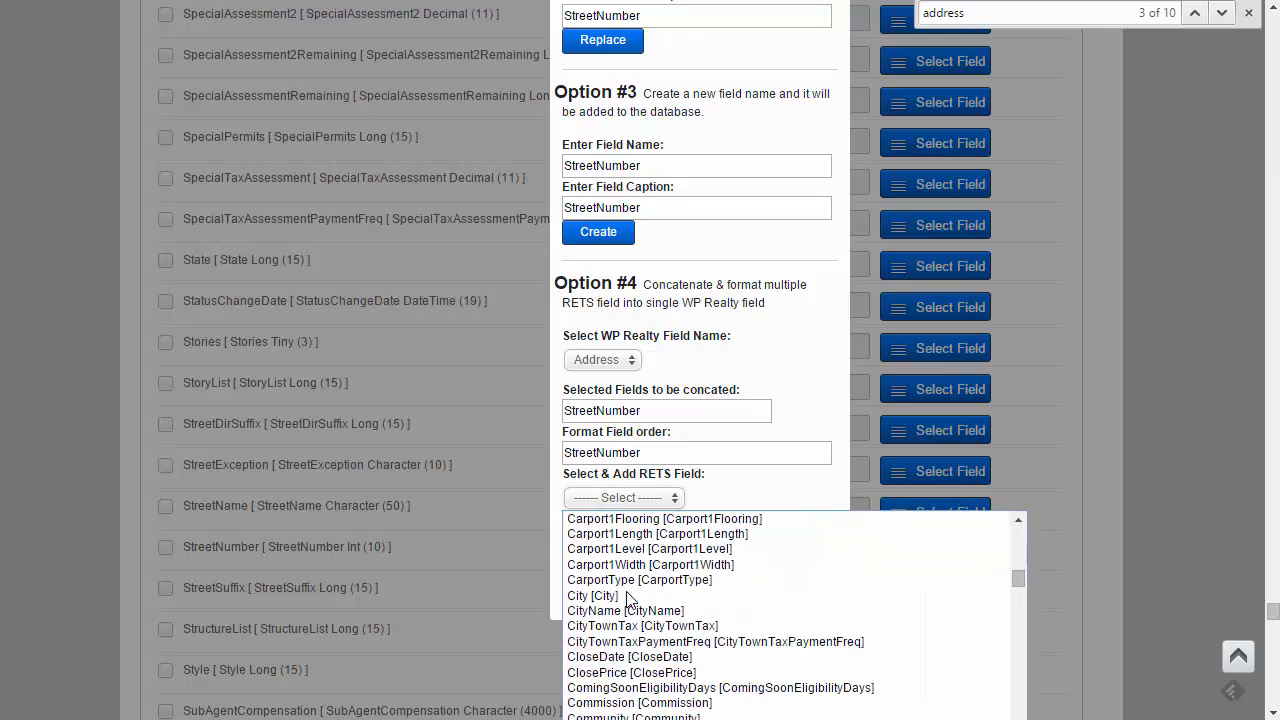
{"action": "scroll", "coordinate": [627, 597], "scroll_direction": "down", "scroll_amount": 20}
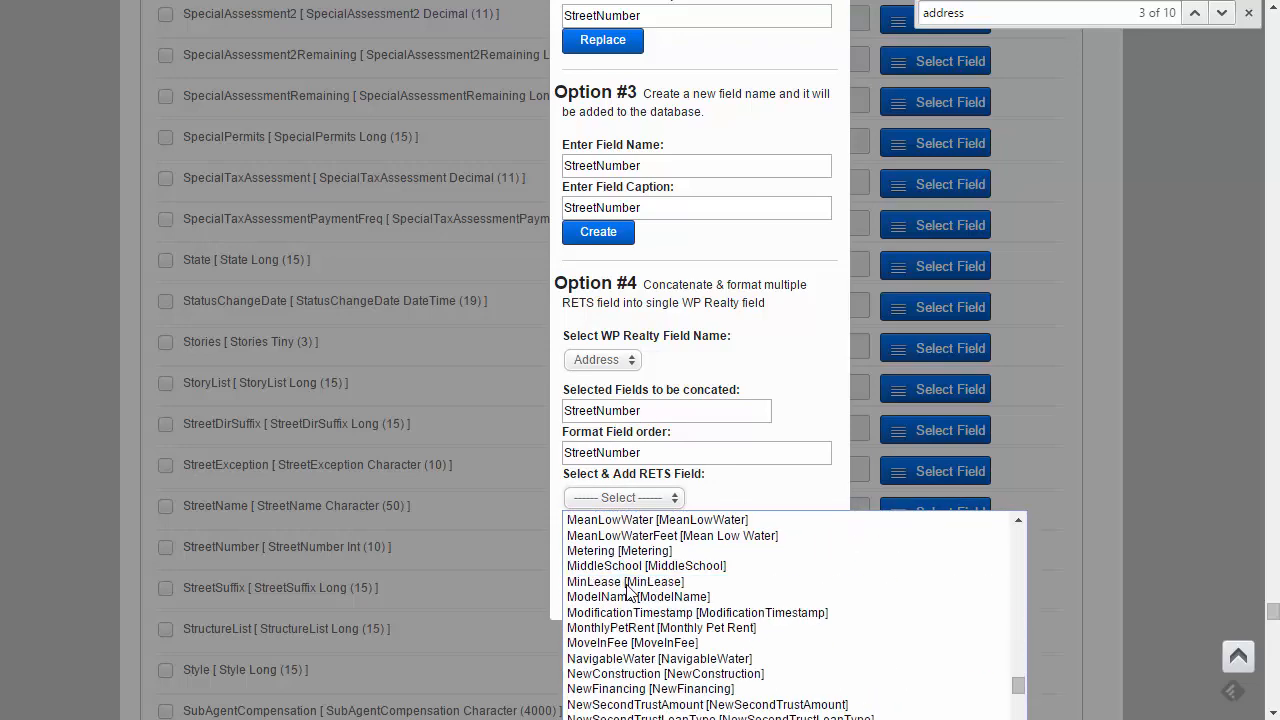
{"action": "scroll", "coordinate": [629, 594], "scroll_direction": "down", "scroll_amount": 20}
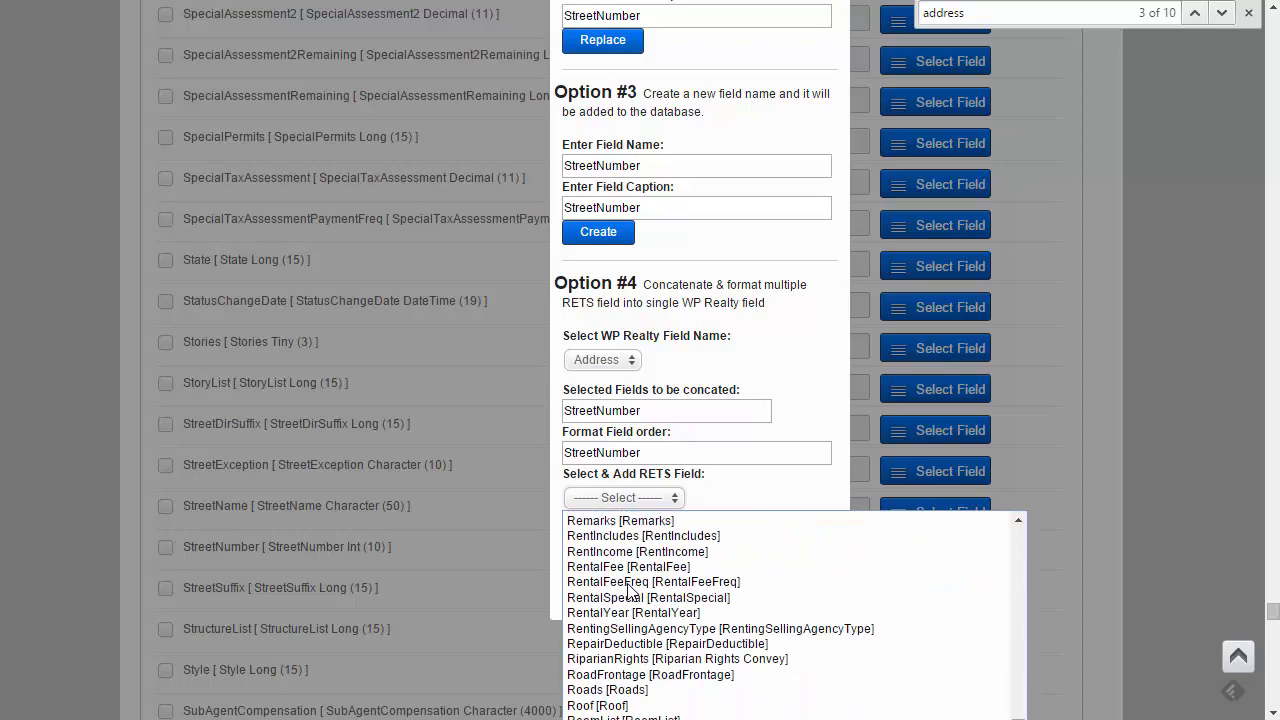
{"action": "scroll", "coordinate": [629, 590], "scroll_direction": "down", "scroll_amount": 10}
{"action": "scroll", "coordinate": [629, 590], "scroll_direction": "down", "scroll_amount": 20}
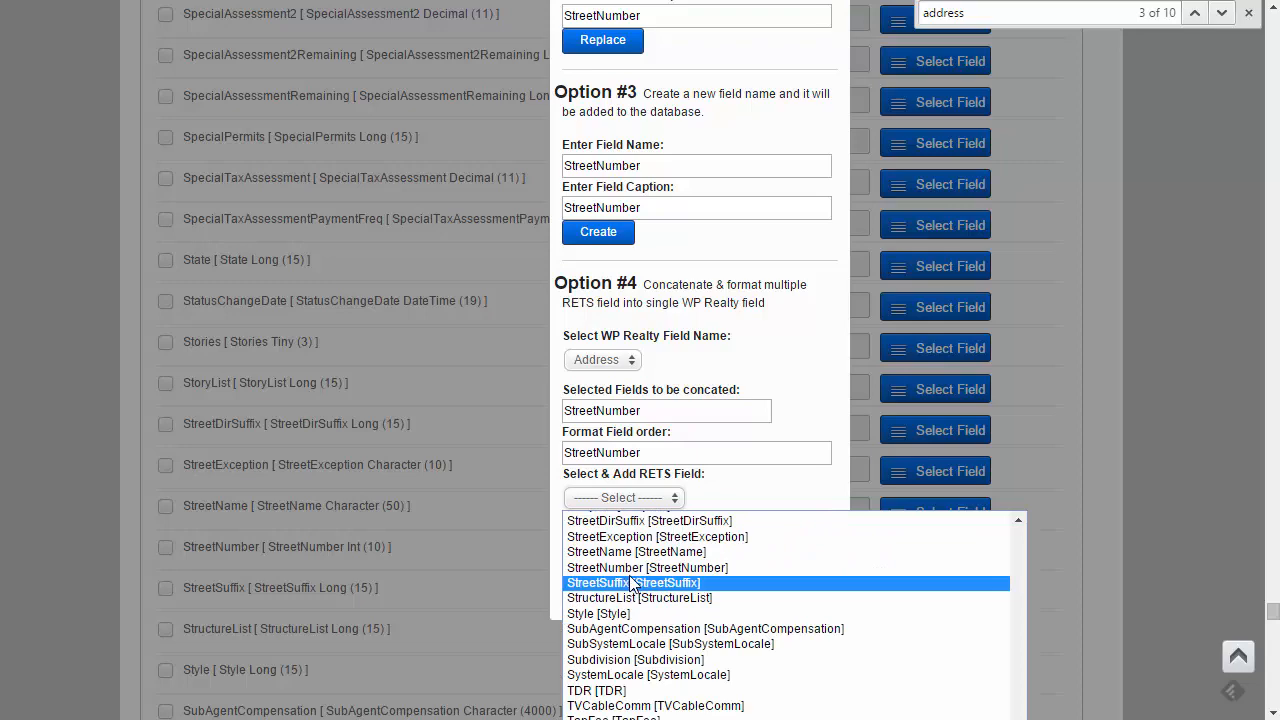
{"action": "scroll", "coordinate": [631, 585], "scroll_direction": "up", "scroll_amount": 4}
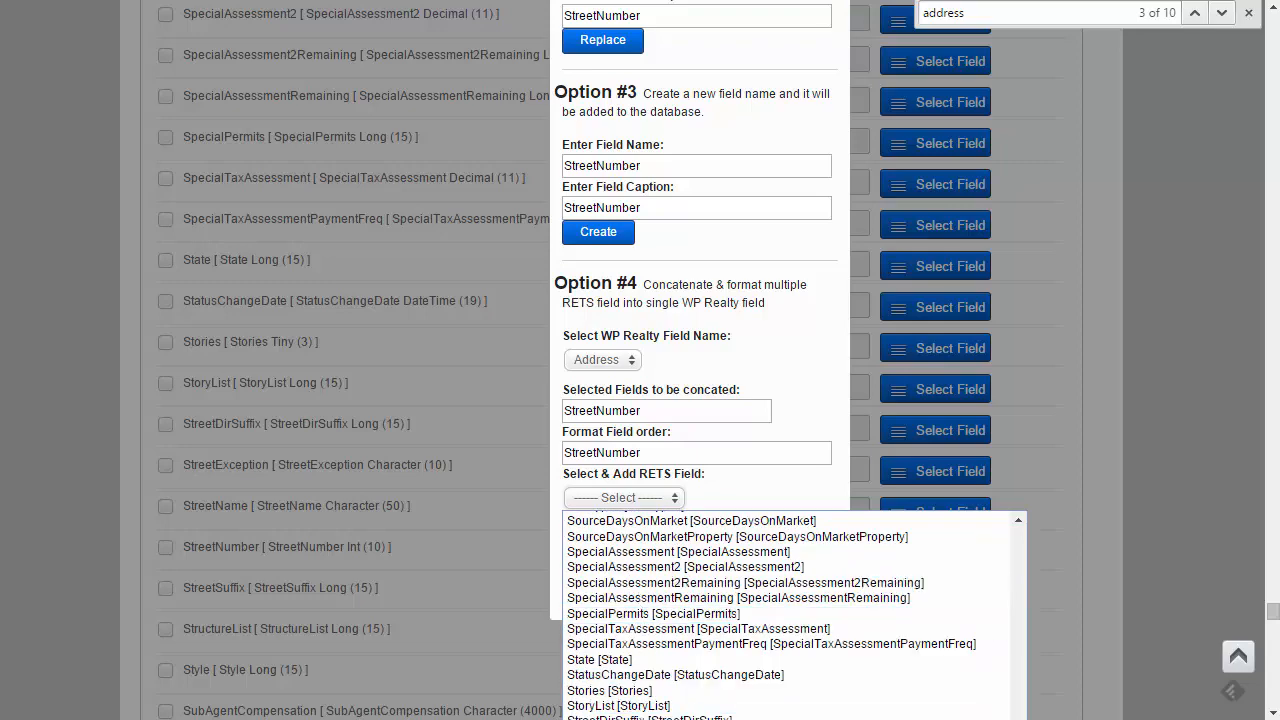
{"action": "left_click", "coordinate": [623, 714]}
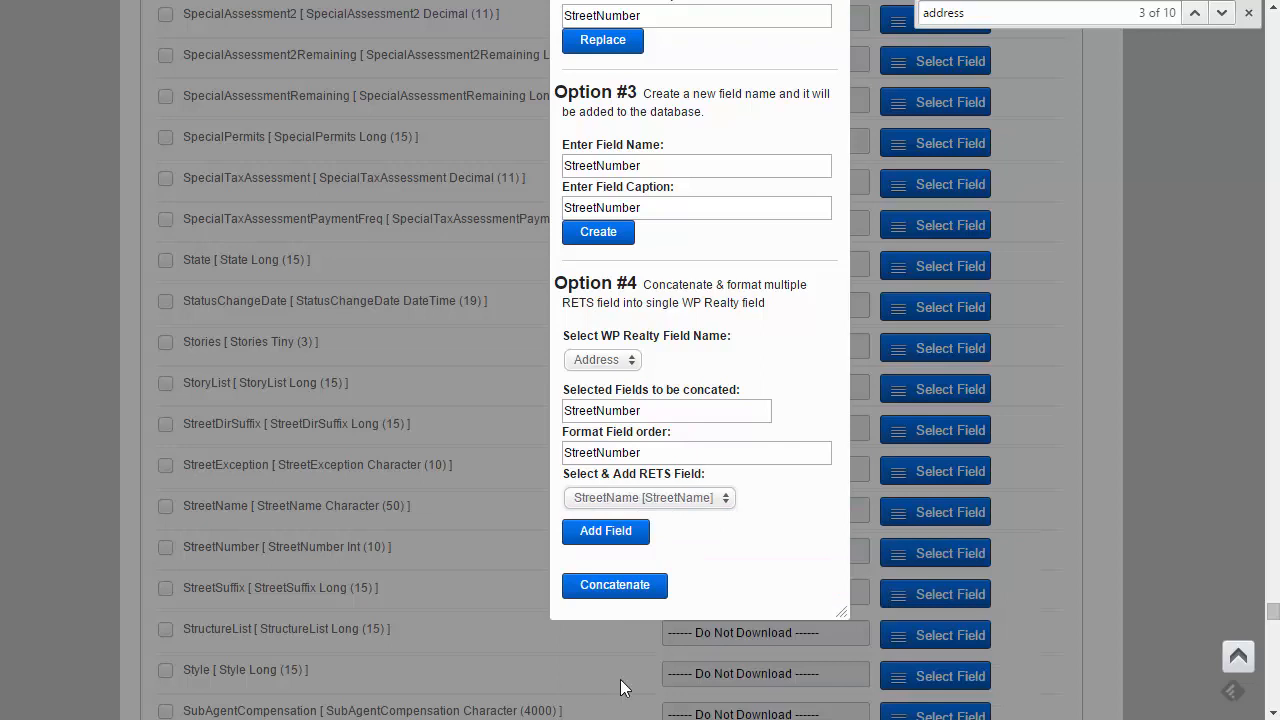
{"action": "left_click", "coordinate": [611, 534]}
Add StreetSuffix as the third RETS field in the Address concatenation.
{"action": "left_click", "coordinate": [609, 528]}
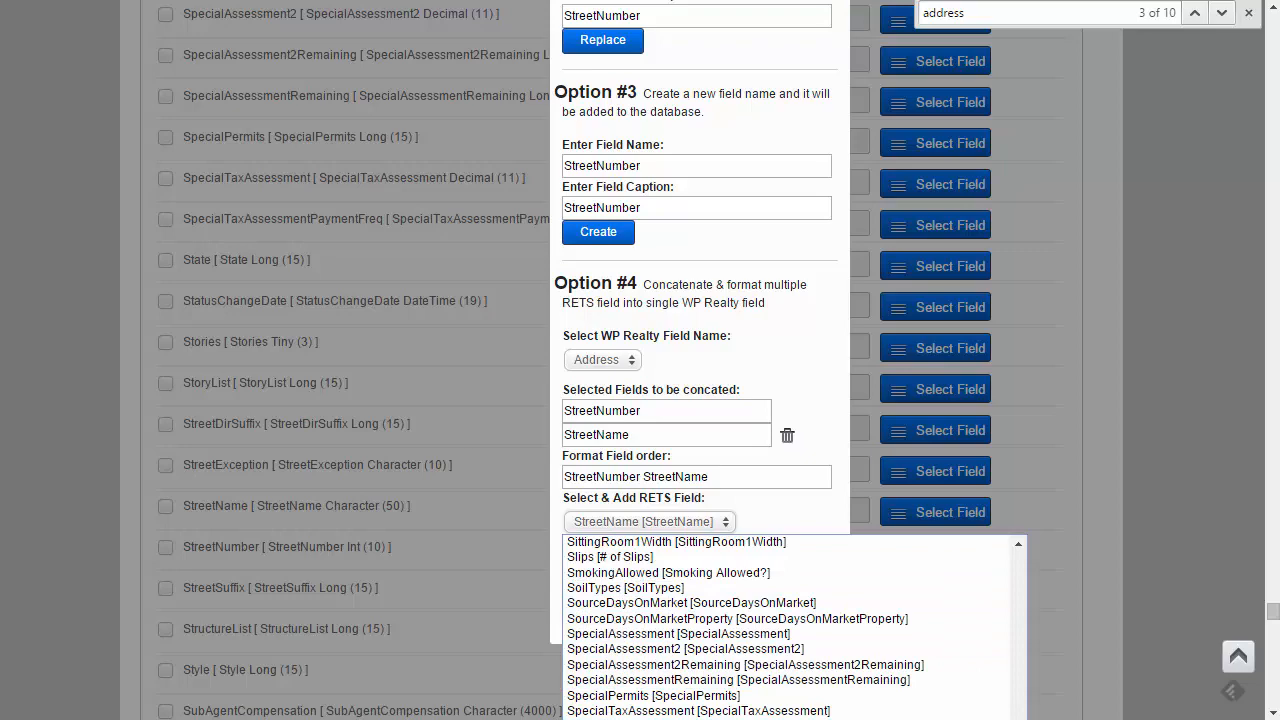
{"action": "left_click", "coordinate": [617, 718]}
{"action": "left_click", "coordinate": [611, 526]}
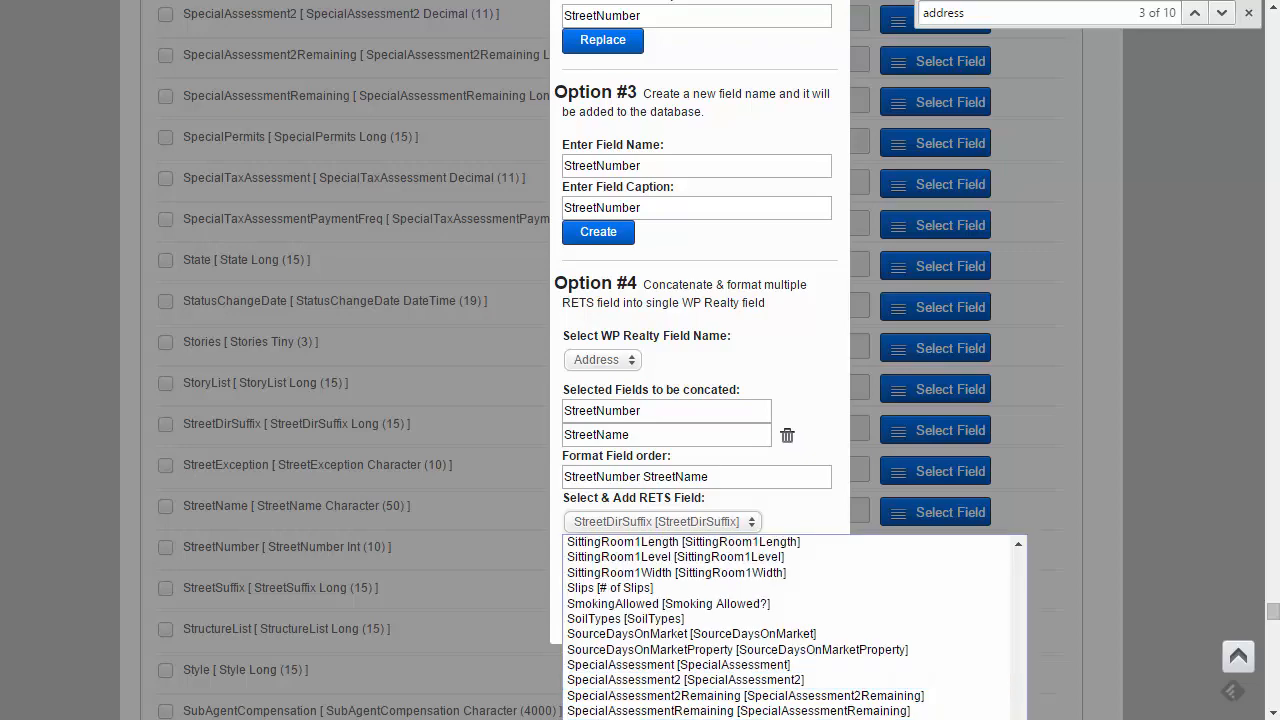
{"action": "scroll", "coordinate": [640, 694], "scroll_direction": "down", "scroll_amount": 3}
{"action": "left_click", "coordinate": [640, 696]}
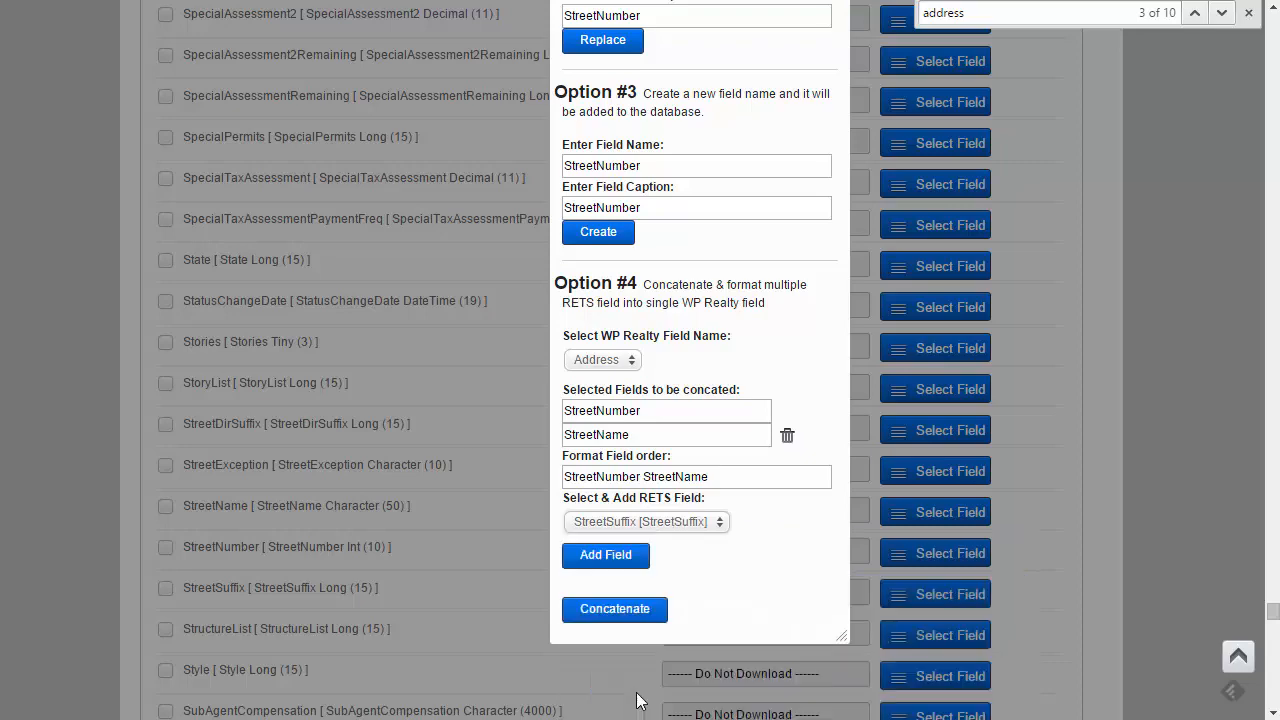
{"action": "left_click", "coordinate": [624, 558]}
Add StreetDirSuffix as the fourth field and concatenate the selected fields into Address.
{"action": "left_click", "coordinate": [623, 550]}
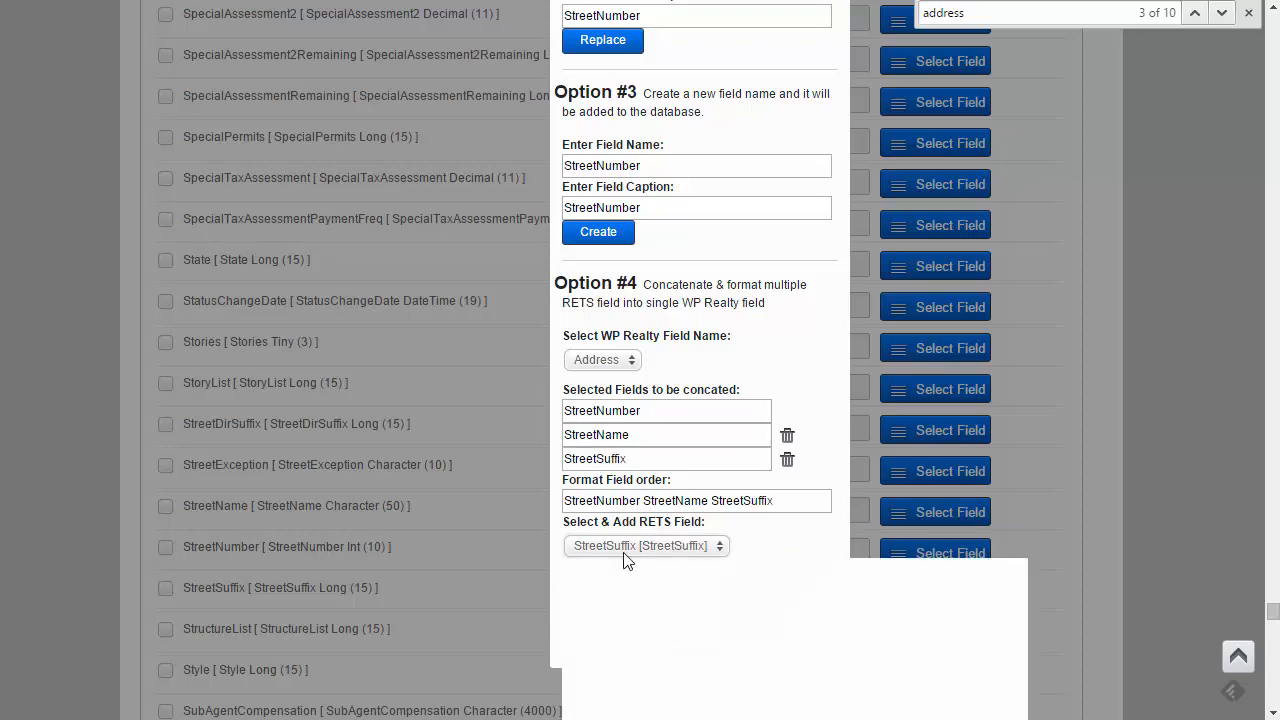
{"action": "left_click", "coordinate": [629, 598]}
{"action": "left_click", "coordinate": [617, 586]}
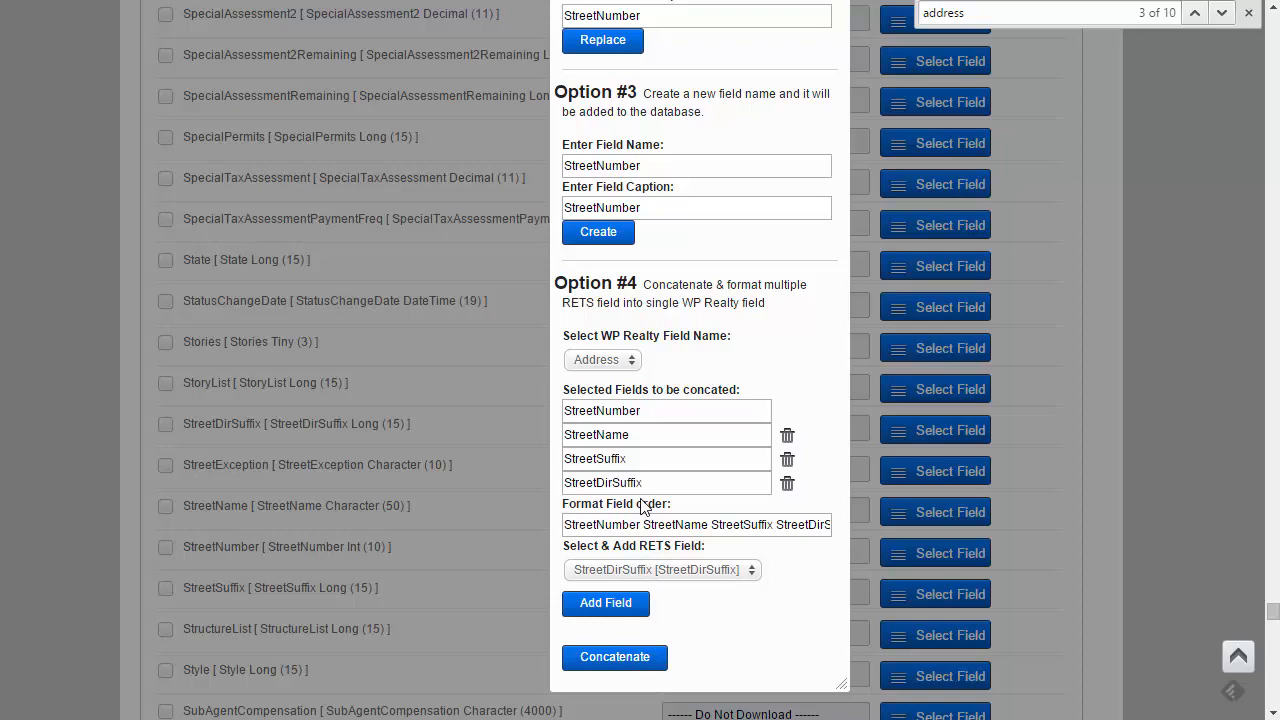
{"action": "left_click", "coordinate": [619, 660]}
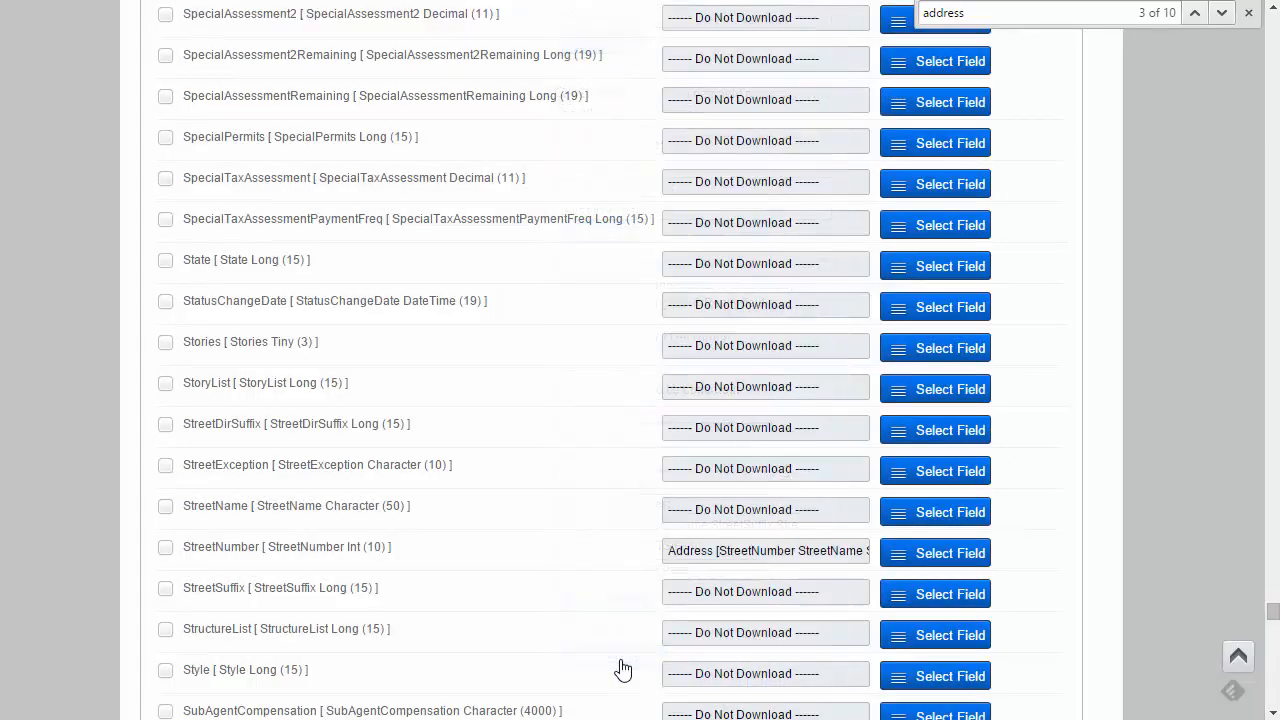
Tick the StreetDirSuffix, StreetName, StreetSuffix and StreetException fields in the Property [MRIS_RES] list.
{"action": "scroll", "coordinate": [613, 627], "scroll_direction": "down", "scroll_amount": 3}
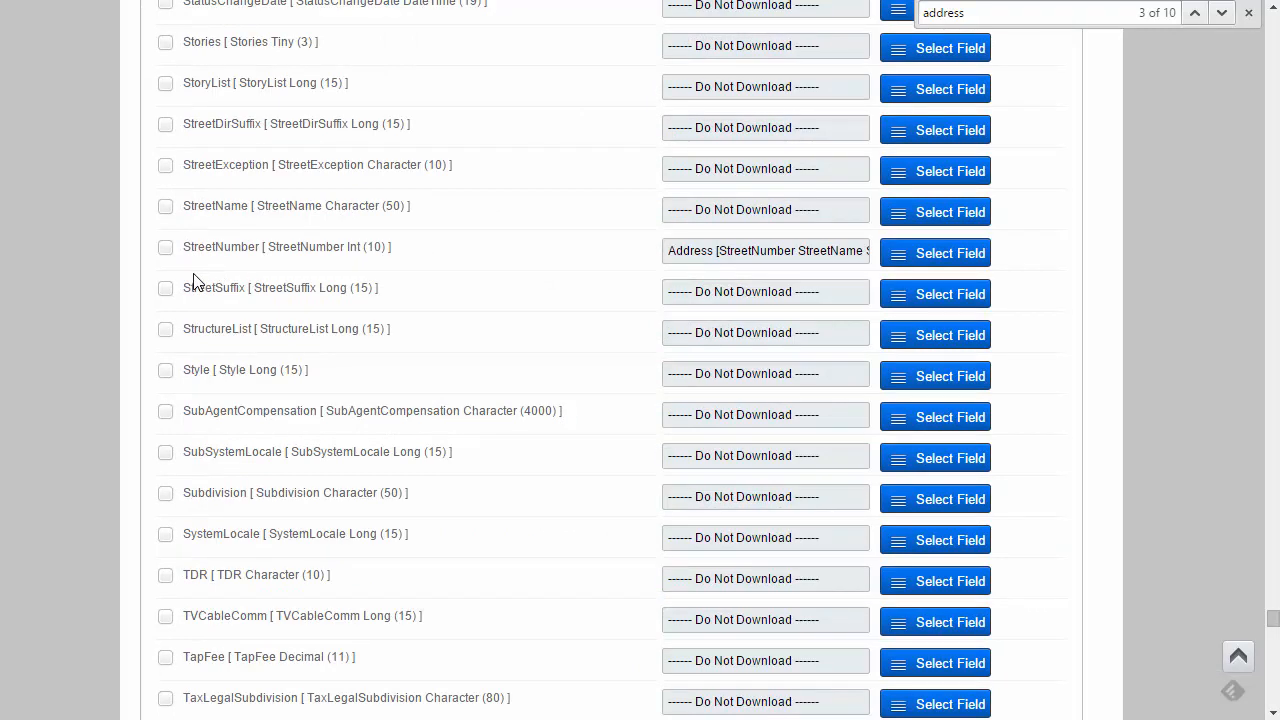
{"action": "left_click", "coordinate": [166, 126]}
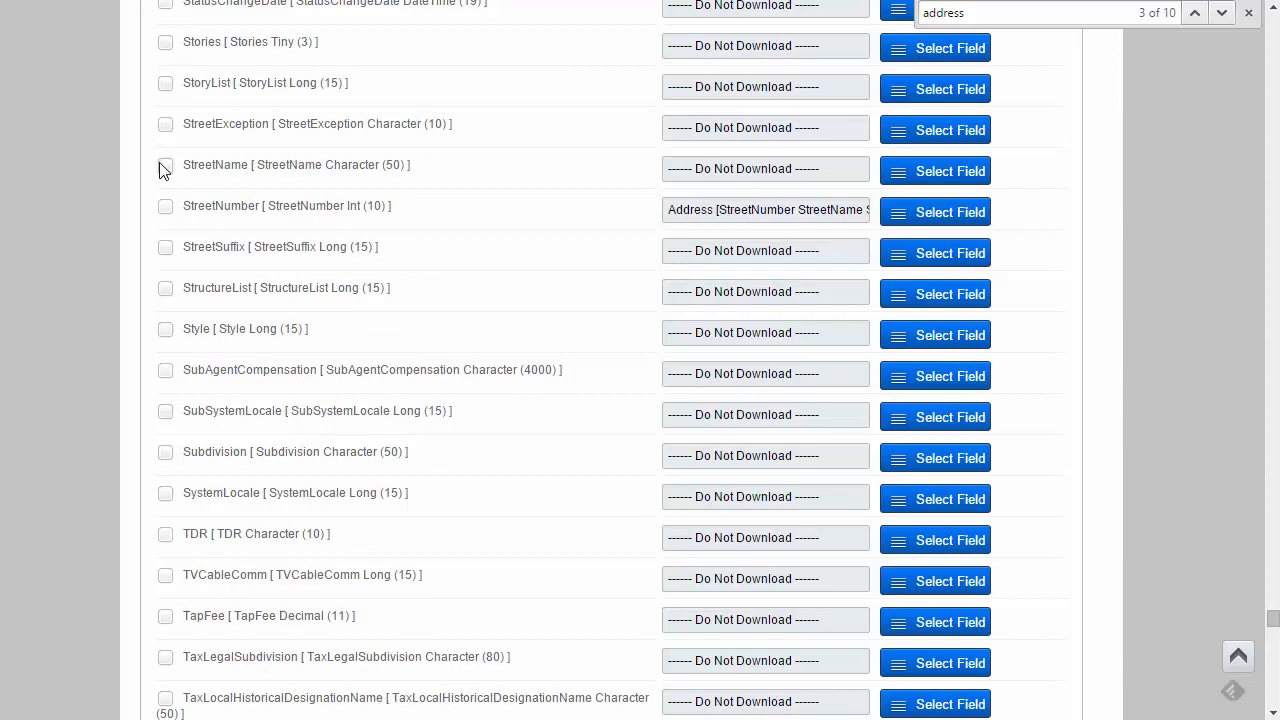
{"action": "left_click", "coordinate": [165, 167]}
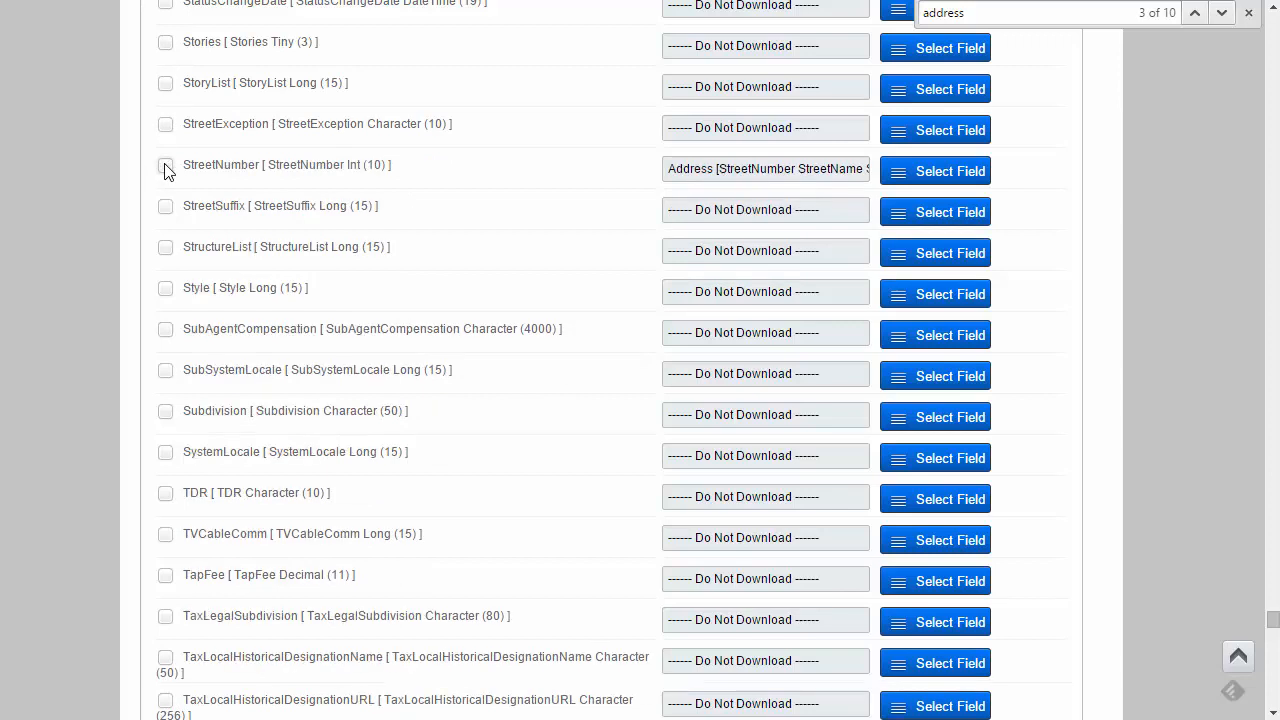
{"action": "left_click", "coordinate": [166, 210]}
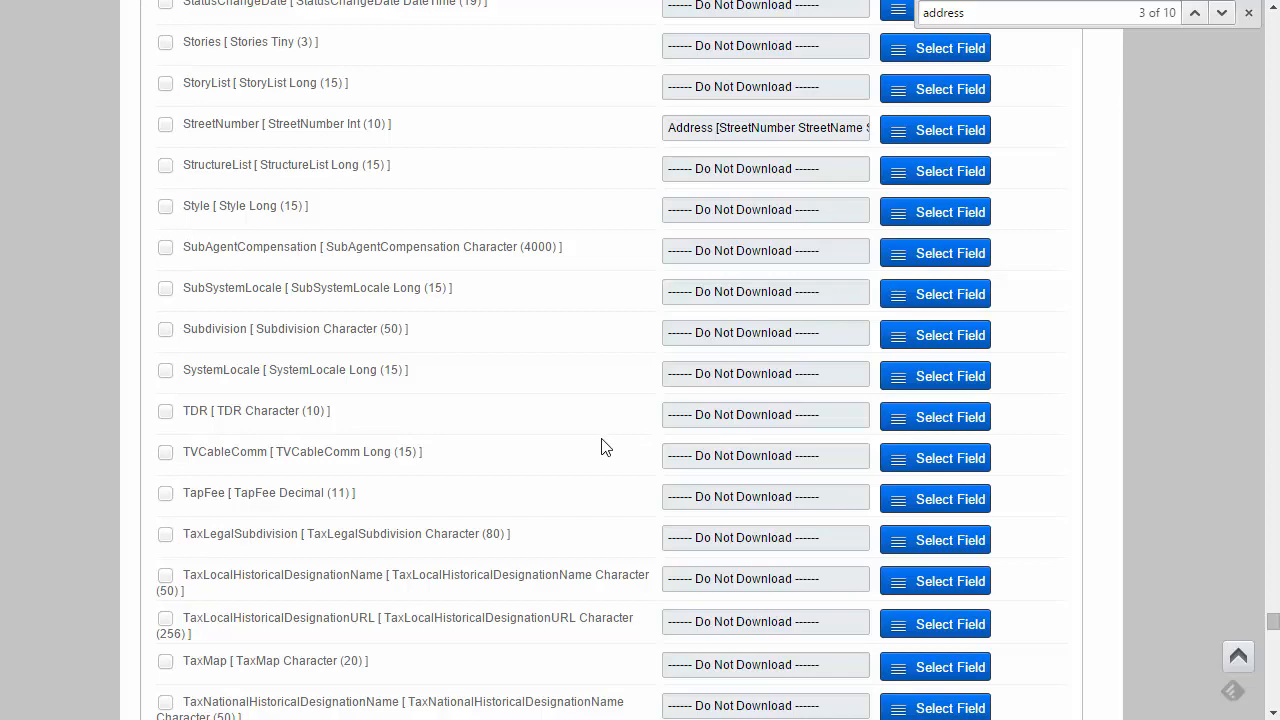
Review the remaining Property [MRIS_RES] field mappings through to the end of the list.
{"action": "scroll", "coordinate": [597, 446], "scroll_direction": "down", "scroll_amount": 3}
{"action": "scroll", "coordinate": [593, 446], "scroll_direction": "down", "scroll_amount": 1}
{"action": "scroll", "coordinate": [580, 463], "scroll_direction": "down", "scroll_amount": 4}
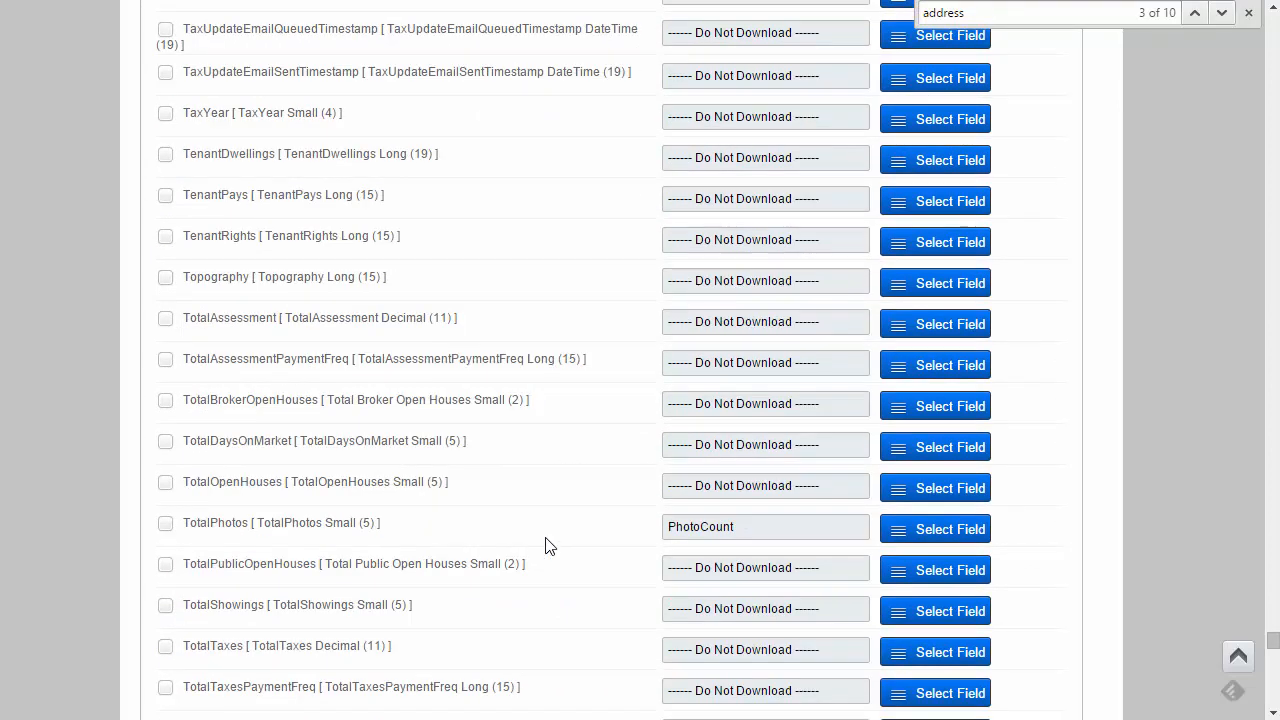
{"action": "scroll", "coordinate": [548, 540], "scroll_direction": "down", "scroll_amount": 5}
{"action": "scroll", "coordinate": [557, 515], "scroll_direction": "up", "scroll_amount": 12}
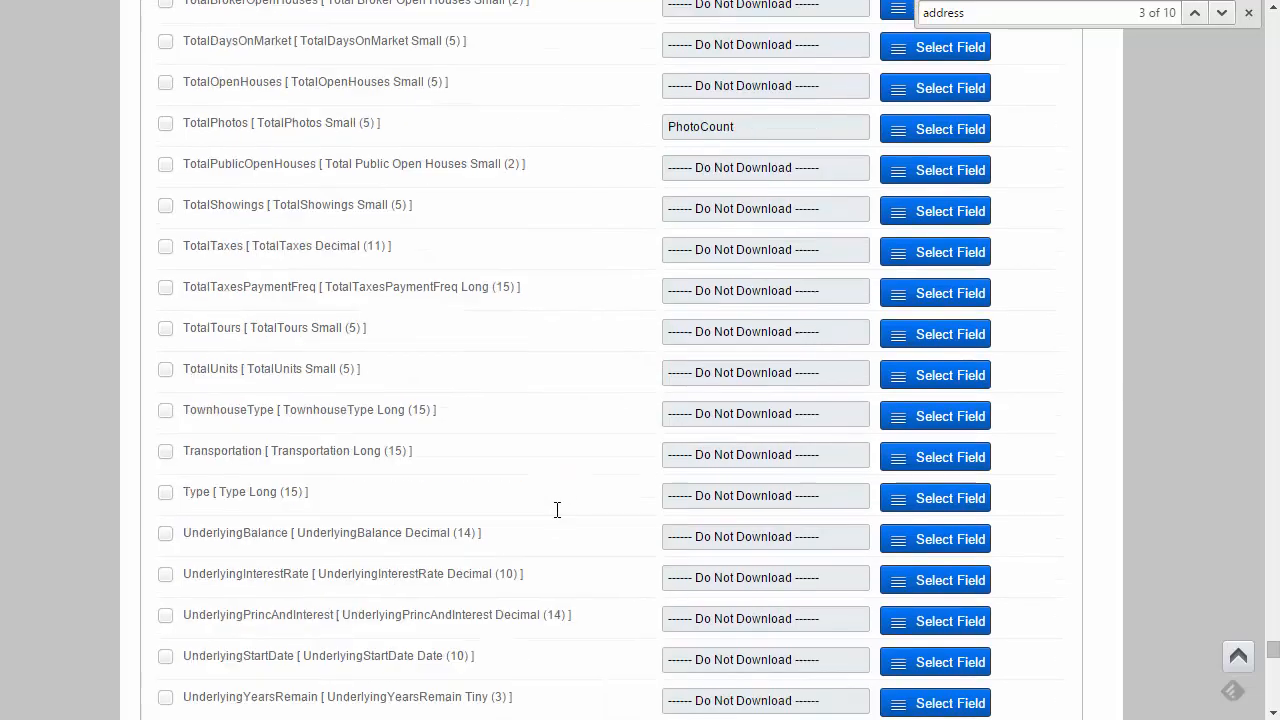
{"action": "scroll", "coordinate": [565, 540], "scroll_direction": "up", "scroll_amount": 20}
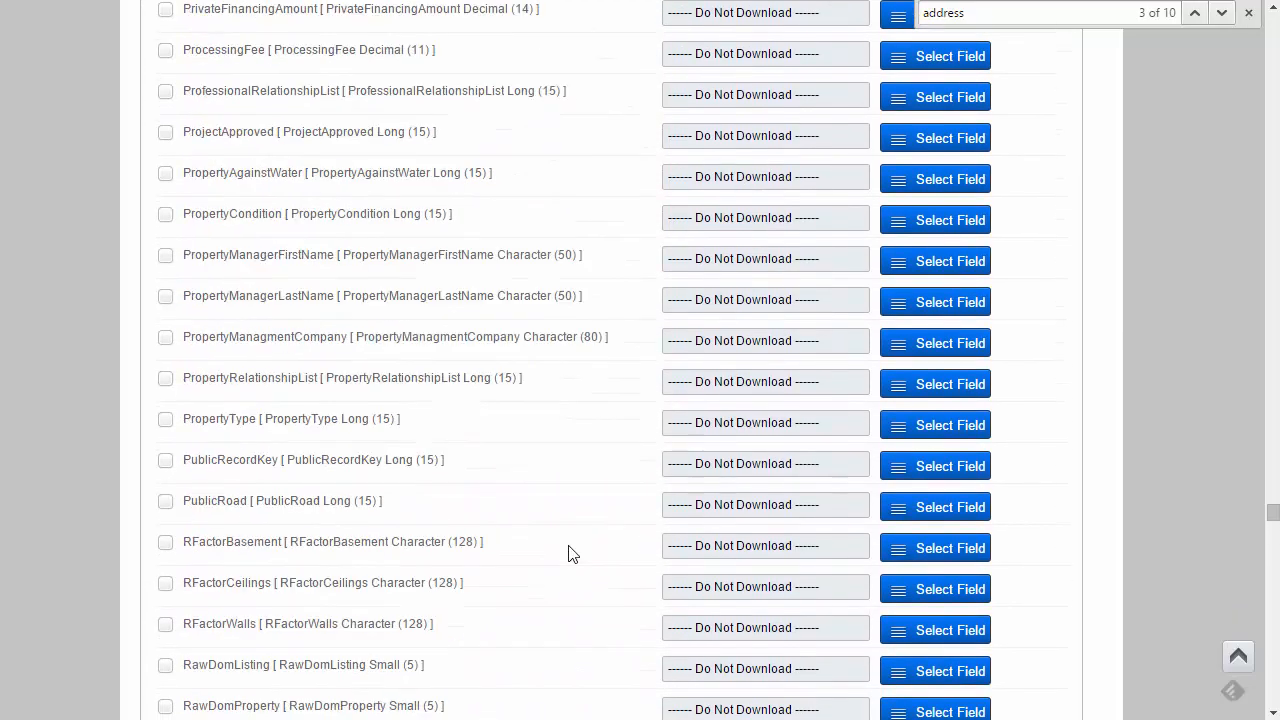
{"action": "scroll", "coordinate": [572, 553], "scroll_direction": "down", "scroll_amount": 20}
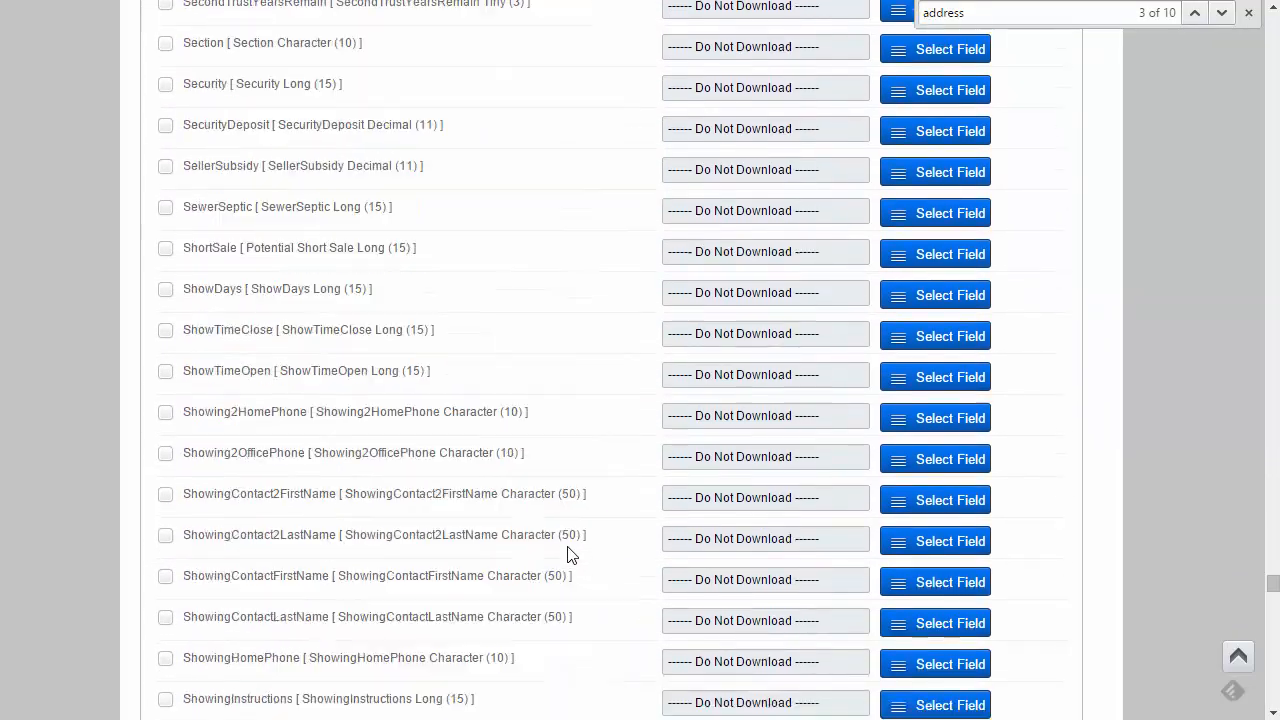
{"action": "scroll", "coordinate": [572, 553], "scroll_direction": "down", "scroll_amount": 15}
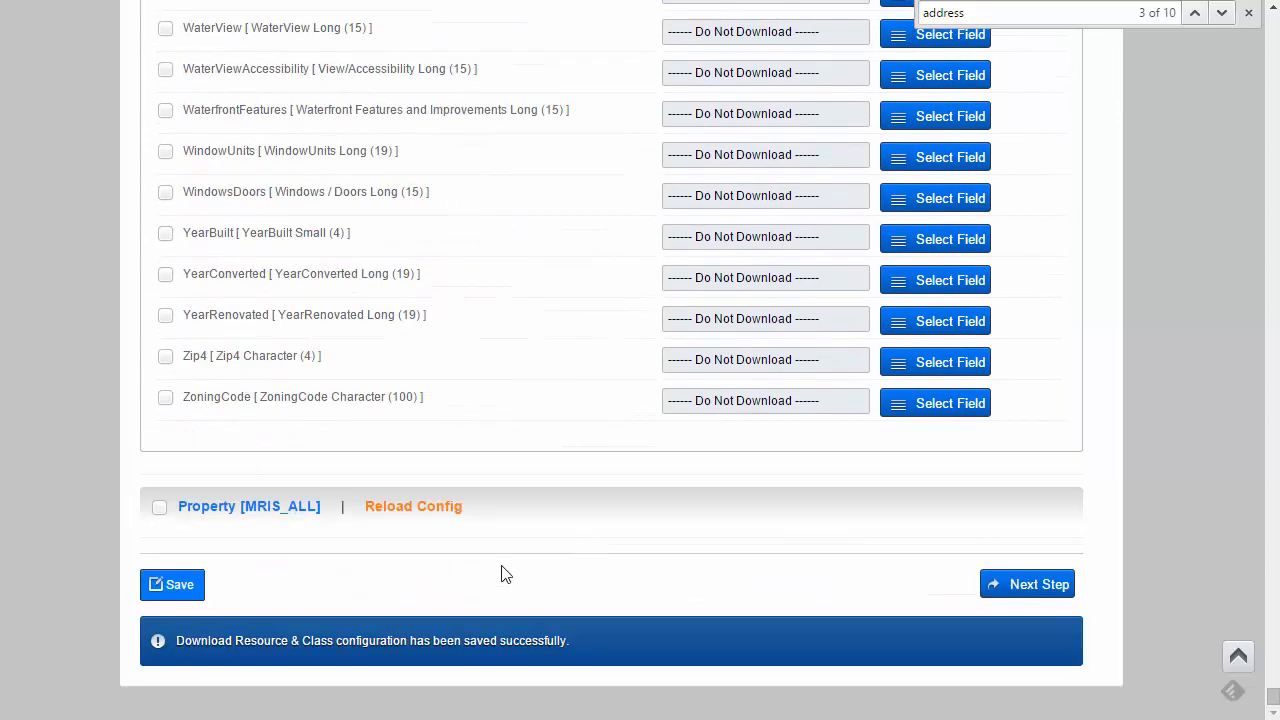